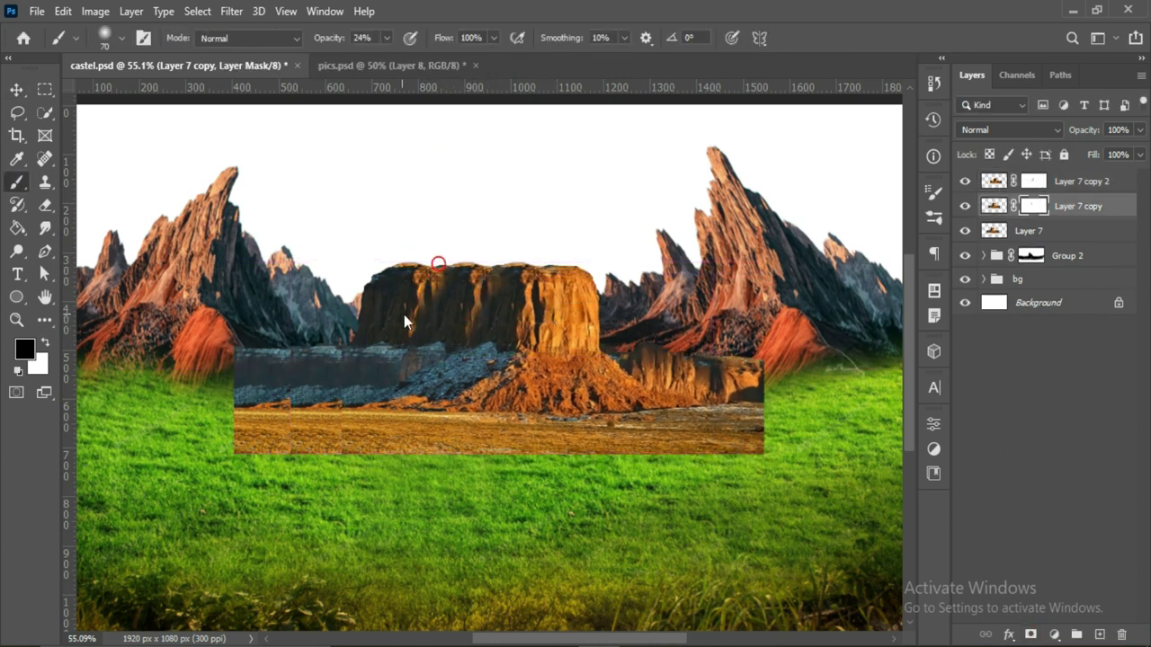
Step: Soften the mesa's left and bottom edges into the grass and move the mesa group behind the mountains
{"action": "left_click", "coordinate": [1016, 235]}
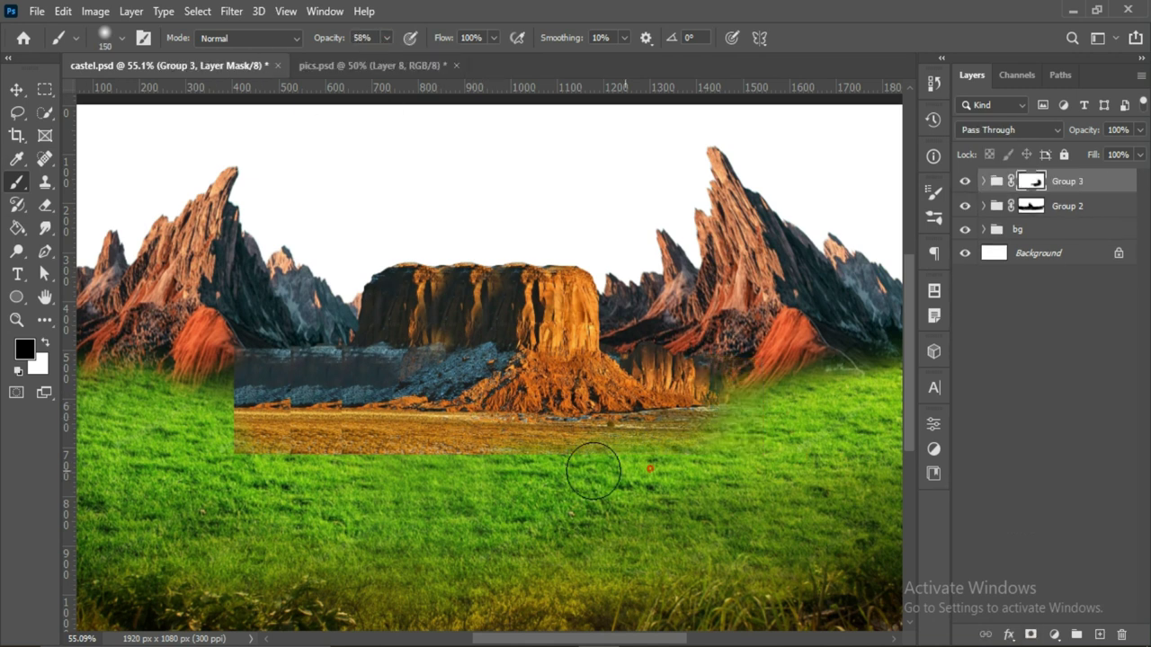
{"action": "mouse_move", "coordinate": [594, 472]}
{"action": "left_mouse_down"}
{"action": "mouse_move", "coordinate": [250, 342]}
{"action": "mouse_move", "coordinate": [458, 471]}
{"action": "left_mouse_up"}
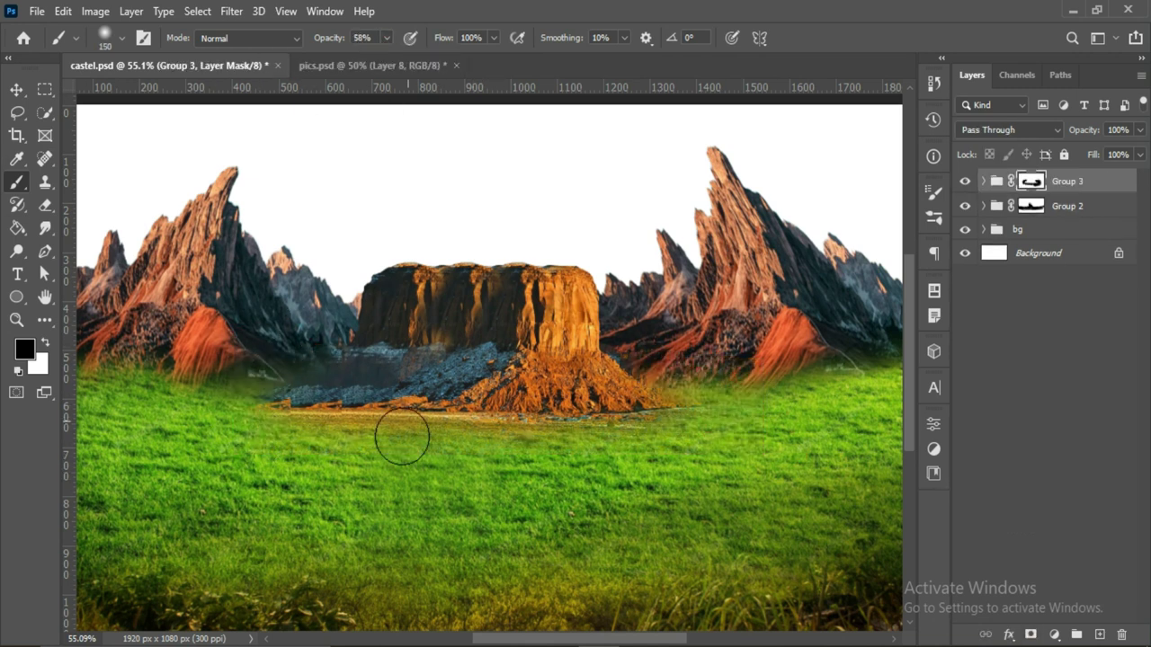
{"action": "key", "text": "ctrl+bracketleft"}
{"action": "type", "text": "19"}
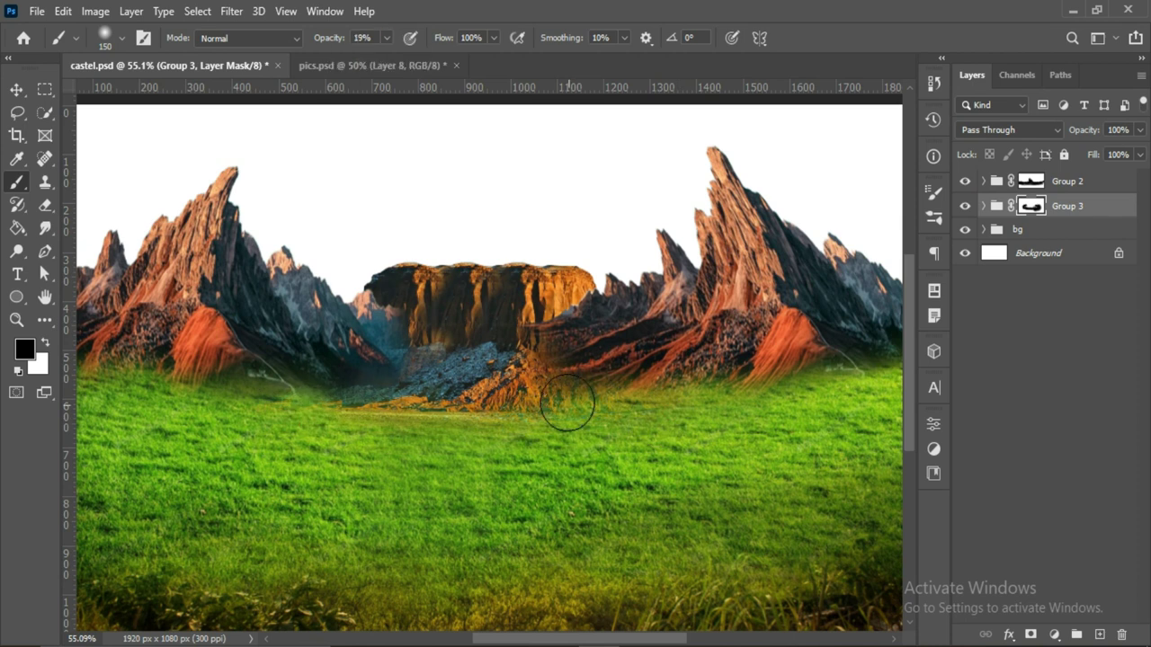
Step: Nudge the mountains and mesa groups down together slightly
{"action": "left_click", "coordinate": [1032, 187]}
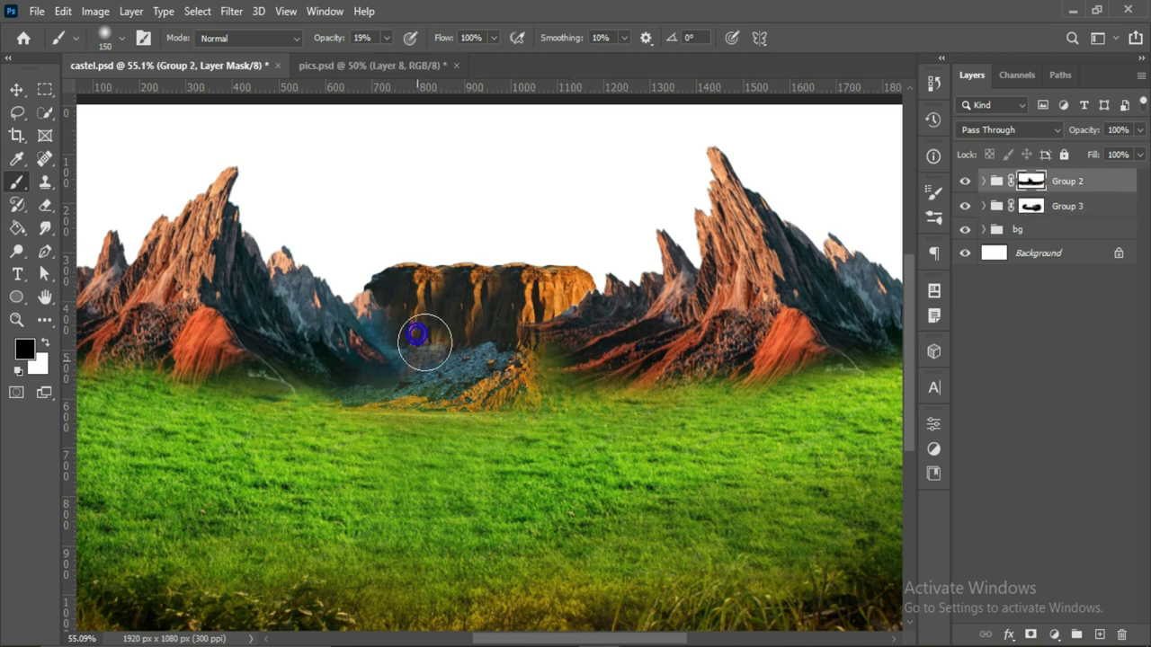
{"action": "key", "text": "v"}
{"action": "left_click", "coordinate": [1067, 206], "text": "shift"}
{"action": "key", "text": "ctrl+0"}
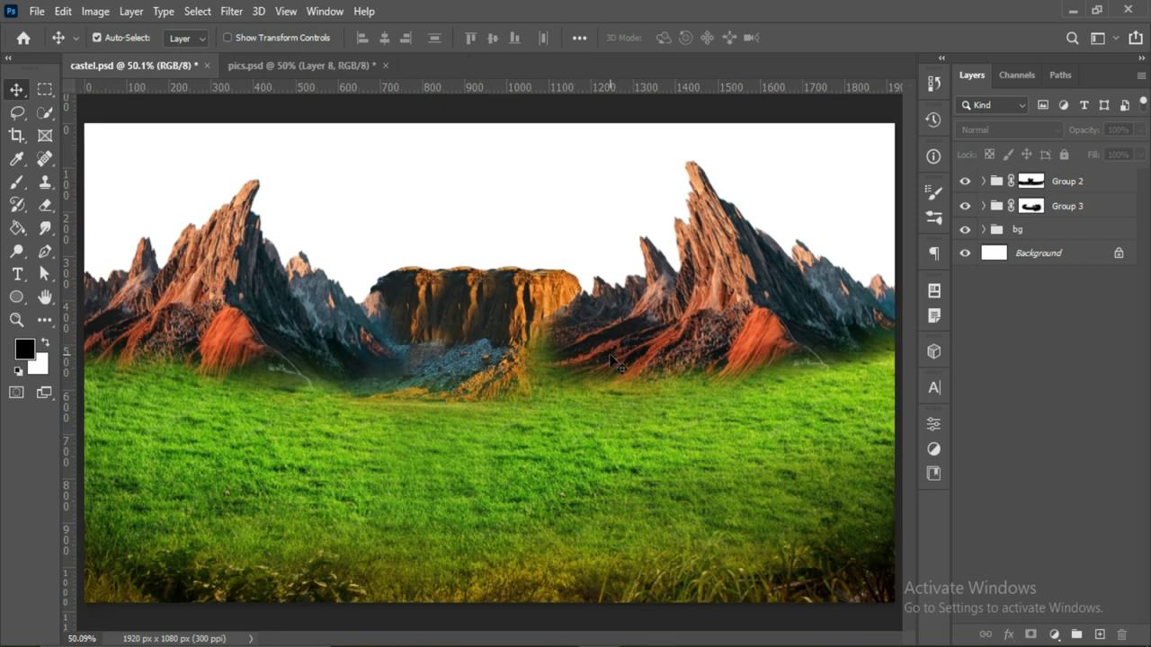
{"action": "key", "text": "ctrl+t"}
{"action": "key", "text": "shift+Down"}
{"action": "key", "text": "shift+Down"}
{"action": "key", "text": "shift+Down"}
{"action": "key", "text": "shift+Down"}
{"action": "key", "text": "shift+Down"}
{"action": "key", "text": "shift+Down"}
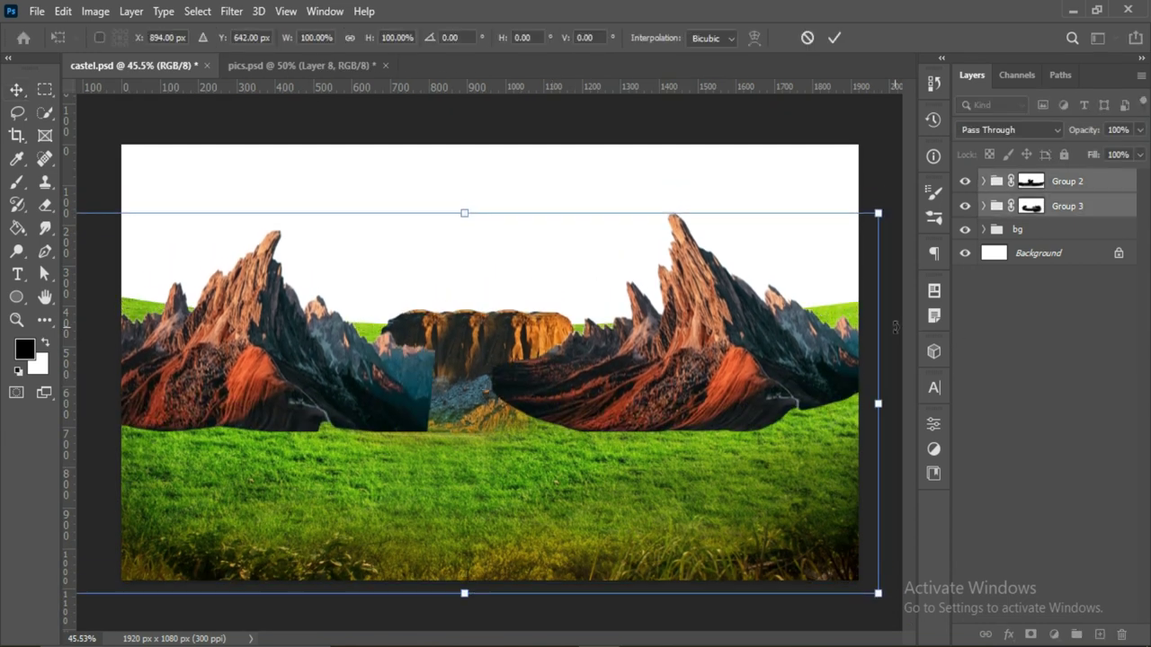
{"action": "key", "text": "Return"}
Step: Mask the bg group to hide the green hills at the image edges
{"action": "left_click", "coordinate": [1034, 230]}
{"action": "left_click", "coordinate": [1031, 635]}
{"action": "key", "text": "b"}
{"action": "left_click_drag", "start_coordinate": [621, 317], "coordinate": [855, 315]}
{"action": "key", "text": "v"}
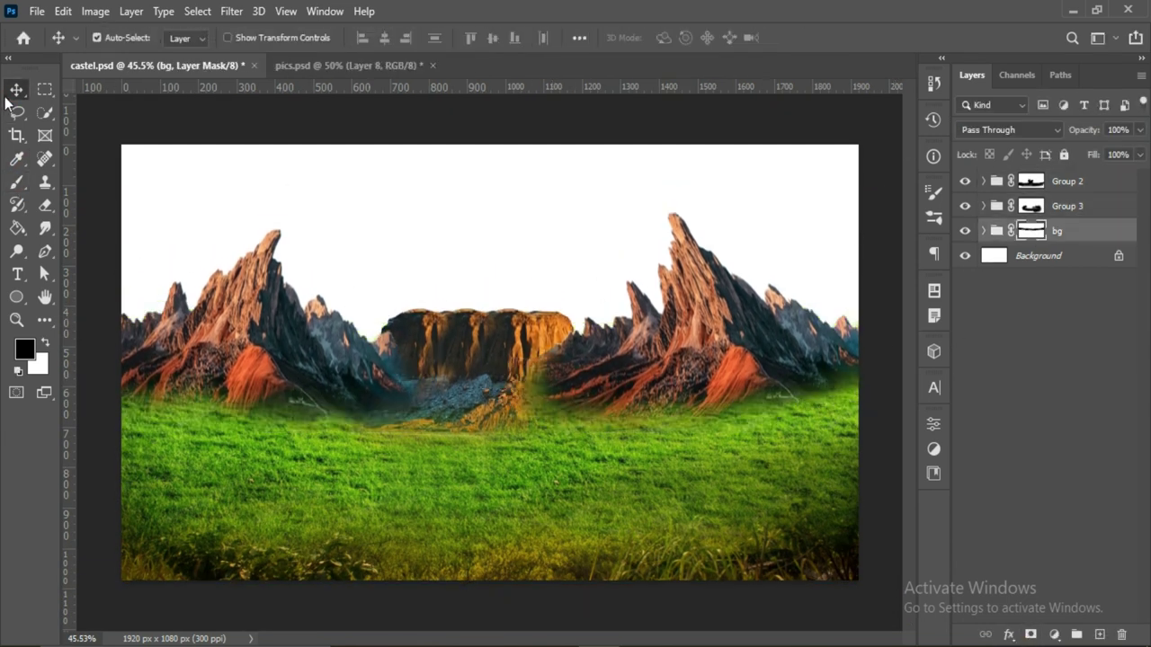
Step: Add a Hue/Saturation at -100 clipped to bg, restoring green centre grass with a 42% brush
{"action": "left_click", "coordinate": [1055, 635]}
{"action": "left_click", "coordinate": [1034, 392]}
{"action": "left_click_drag", "start_coordinate": [812, 255], "coordinate": [726, 254]}
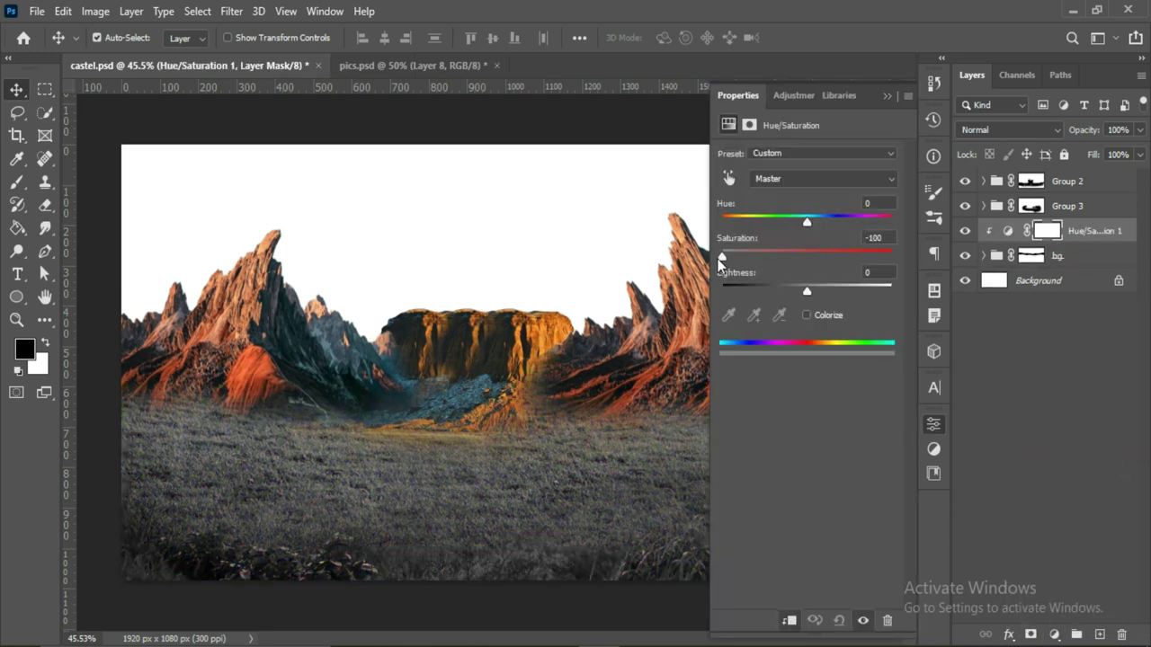
{"action": "left_click", "coordinate": [933, 424]}
{"action": "key", "text": "b"}
{"action": "mouse_move", "coordinate": [338, 398]}
{"action": "left_mouse_down"}
{"action": "mouse_move", "coordinate": [627, 388]}
{"action": "mouse_move", "coordinate": [513, 437]}
{"action": "mouse_move", "coordinate": [720, 422]}
{"action": "left_mouse_up"}
{"action": "key", "text": "4"}
{"action": "key", "text": "2"}
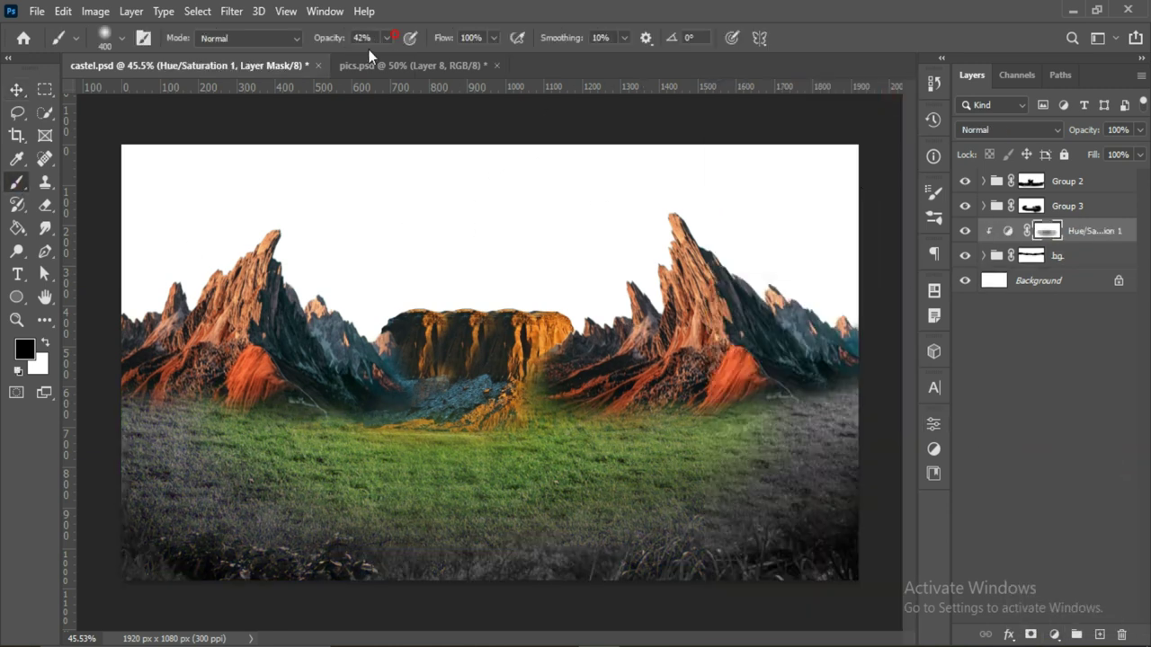
{"action": "key", "text": "v"}
Step: Group the landscape groups into Group 4, add another adjustment, and switch to pics.psd
{"action": "key", "text": "ctrl+g"}
{"action": "left_click", "coordinate": [1055, 635]}
{"action": "left_click", "coordinate": [1035, 392]}
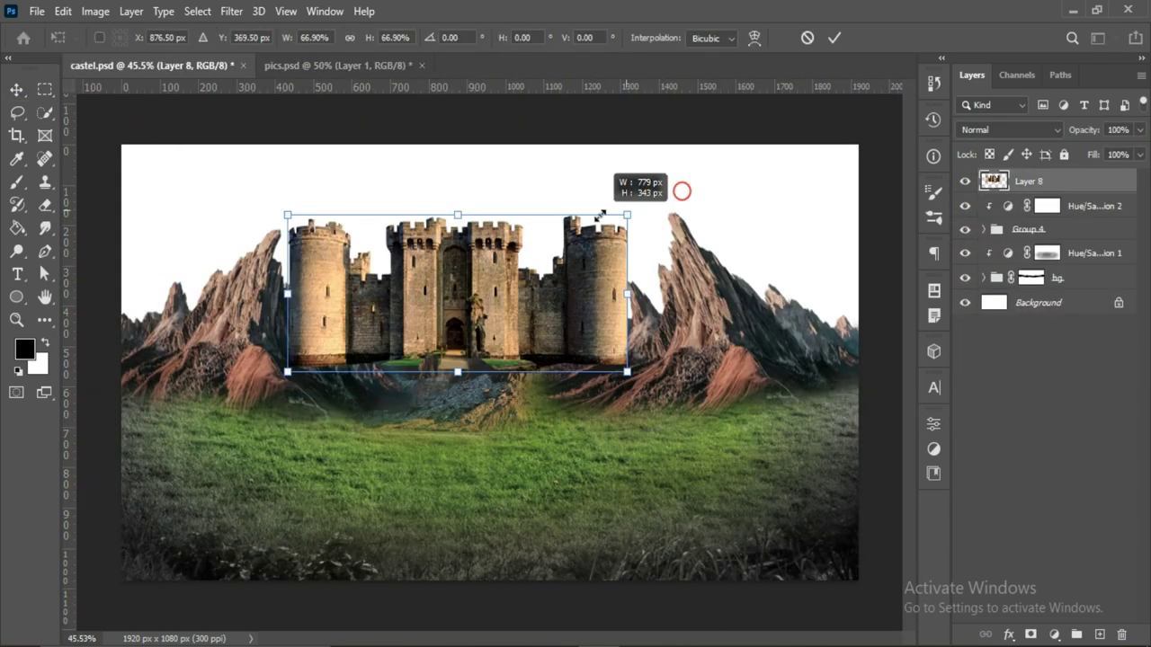
Step: Drag the castle picture from pics.psd onto the mesa, expand Group 4, and zoom in on the castle
{"action": "left_click_drag", "start_coordinate": [601, 214], "coordinate": [540, 247]}
{"action": "key", "text": "Return"}
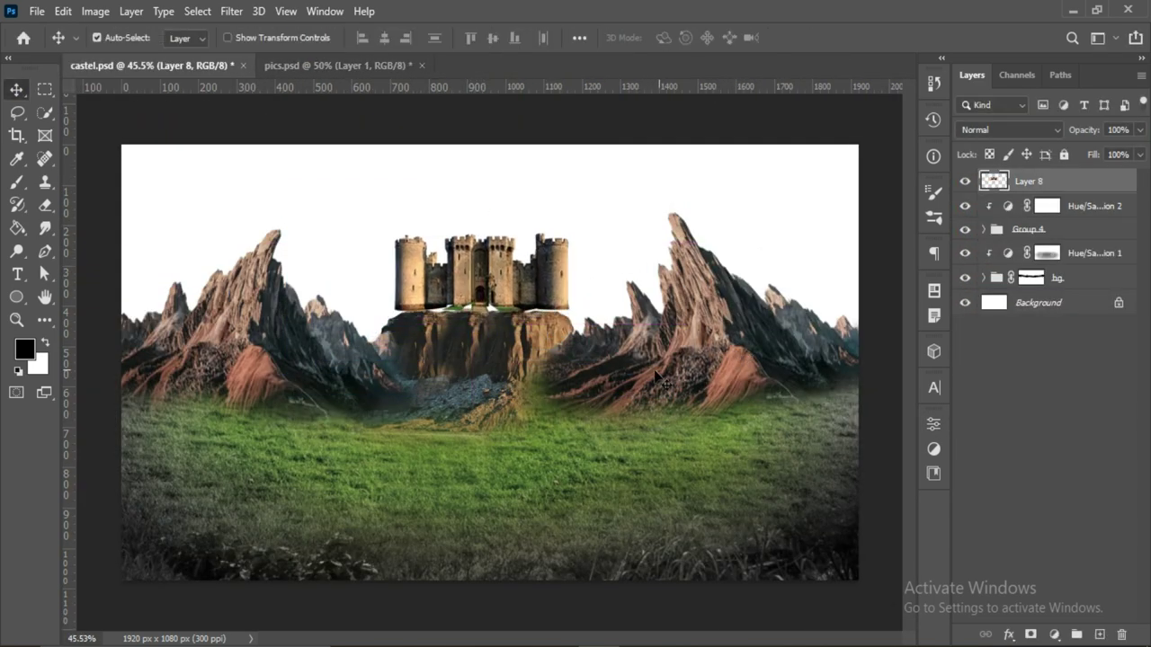
{"action": "left_click", "coordinate": [984, 229]}
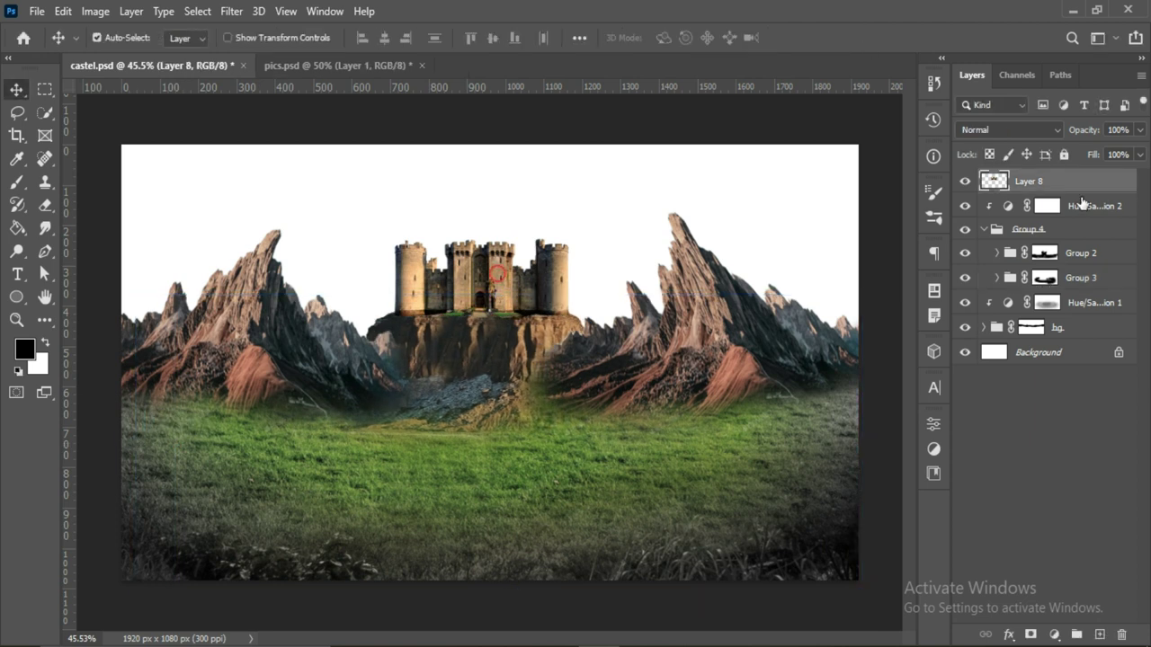
{"action": "left_click", "coordinate": [16, 113]}
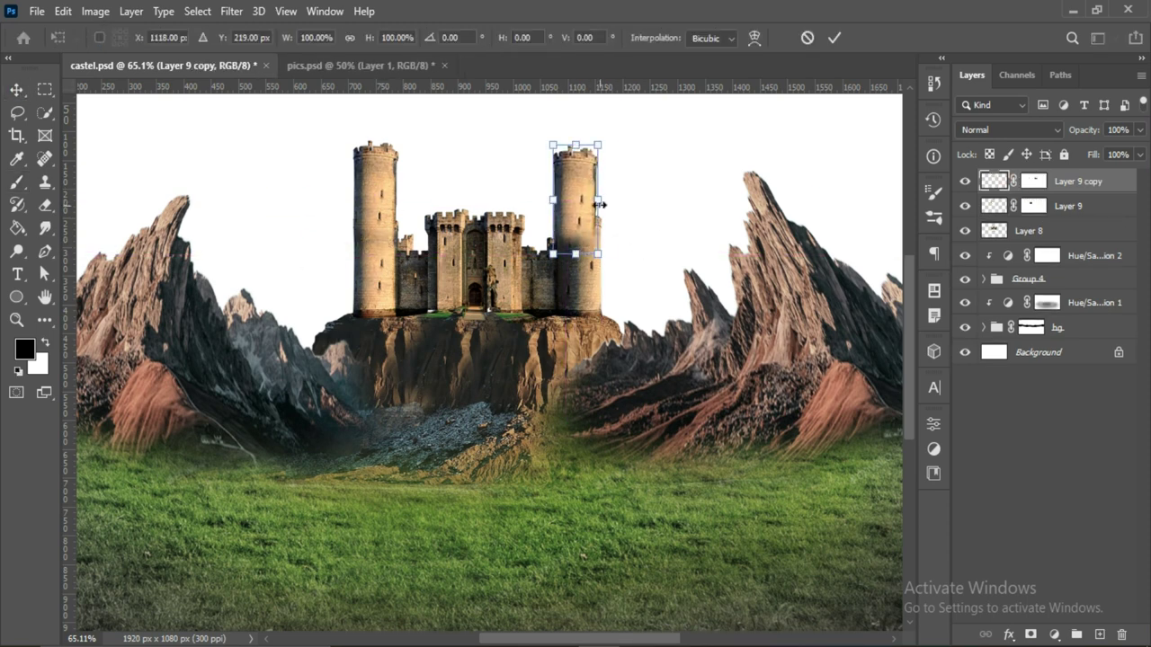
{"action": "scroll", "coordinate": [599, 204], "scroll_direction": "down", "scroll_amount": 5}
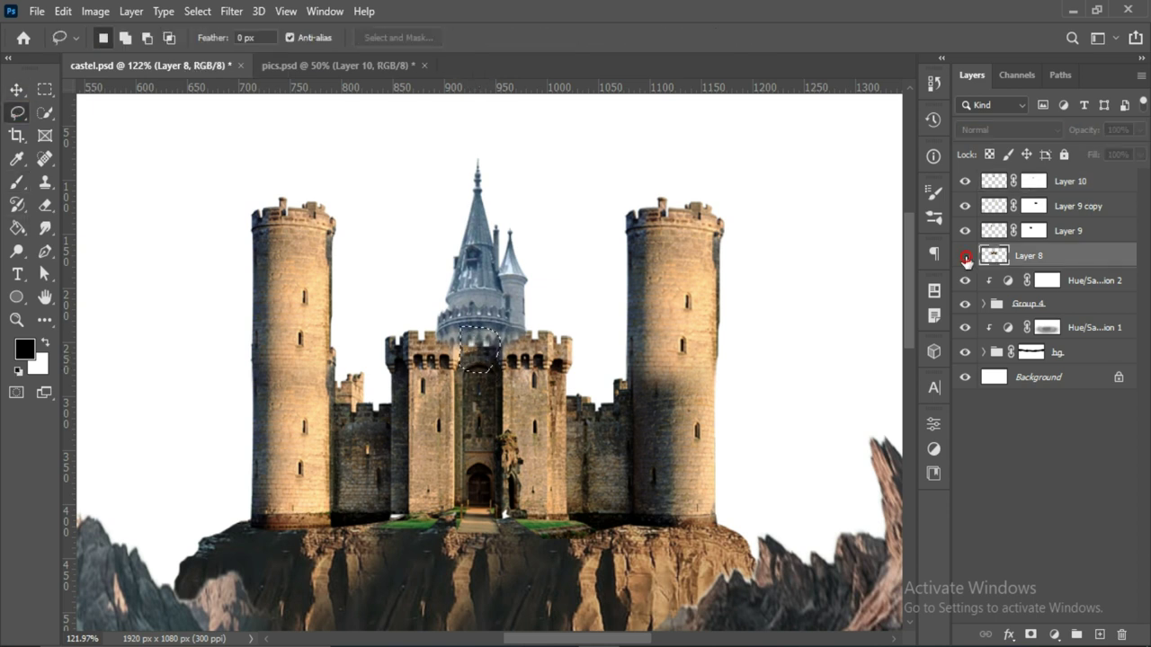
Step: Paint on Layer 10's mask to refine the spire
{"action": "left_click", "coordinate": [1025, 184]}
{"action": "key", "text": "b"}
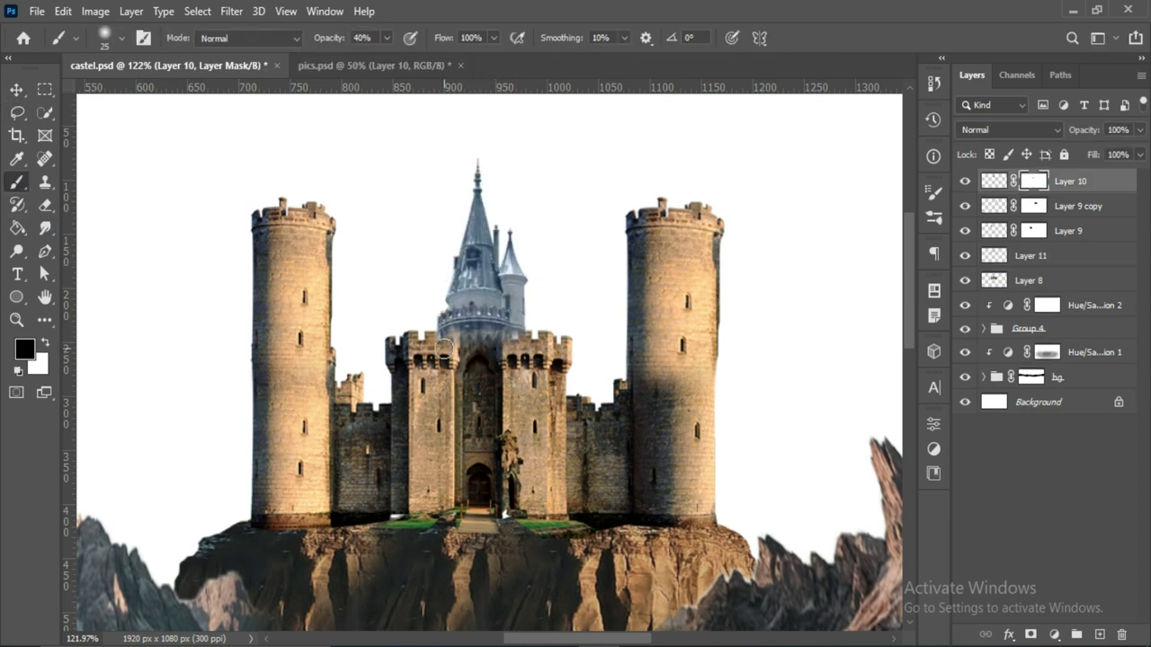
{"action": "left_click", "coordinate": [15, 113]}
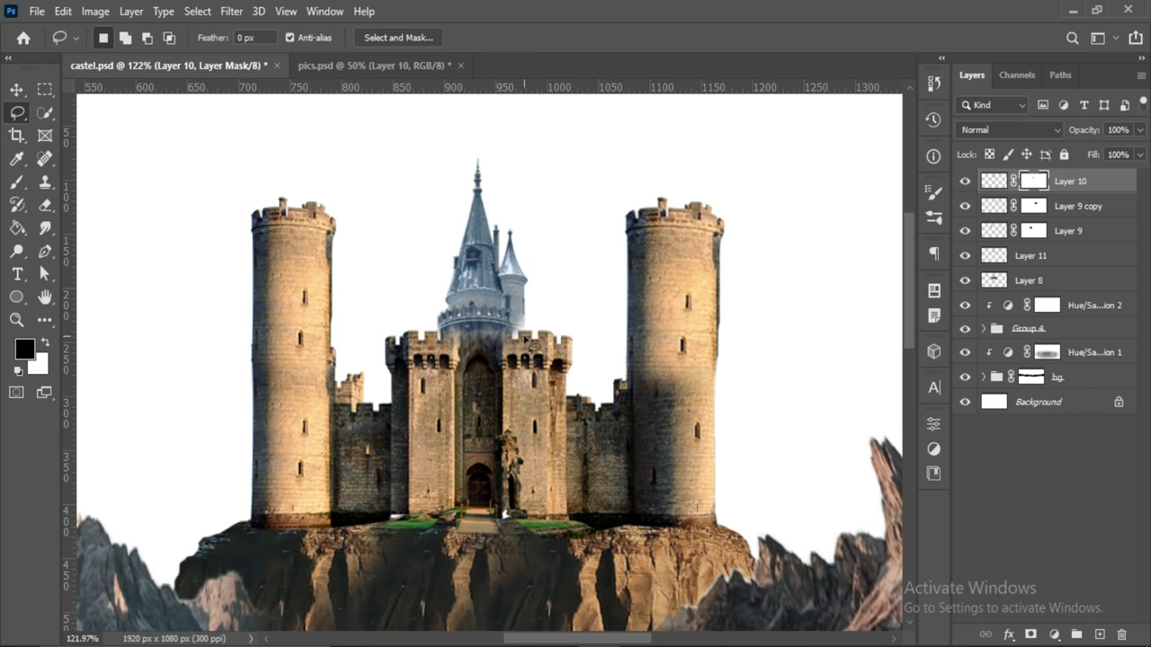
{"action": "key", "text": "b"}
{"action": "key", "text": "x"}
Step: Copy the small turret beside the spire, mirror it, and merge it with the spire layer
{"action": "key", "text": "l"}
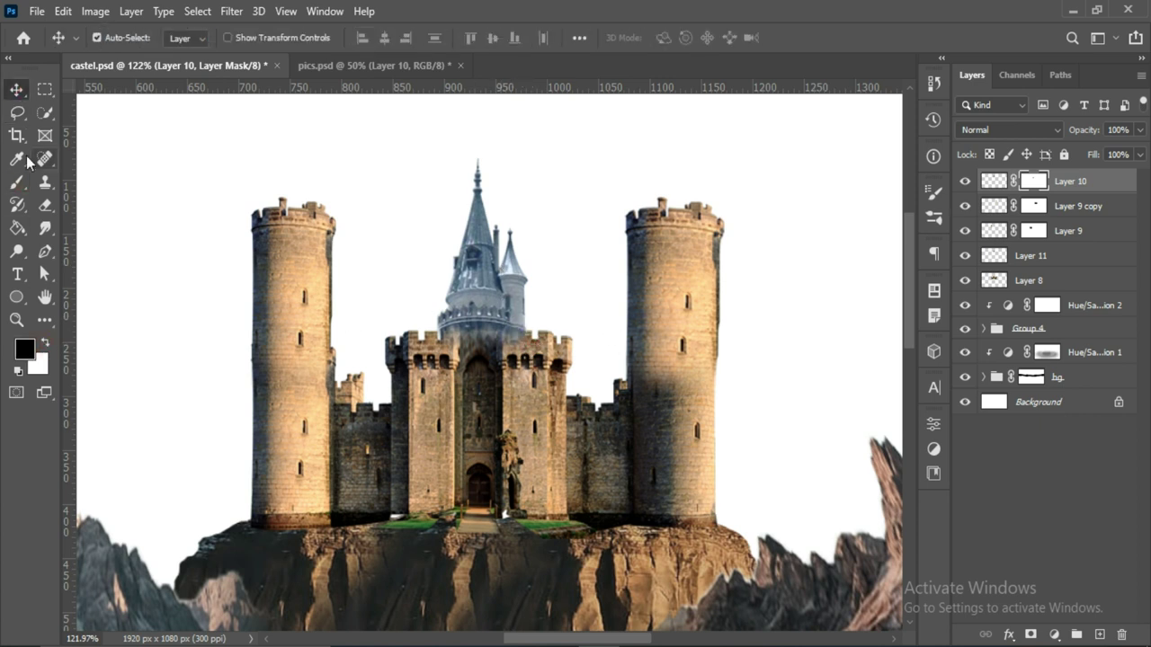
{"action": "left_click_drag", "start_coordinate": [509, 216], "coordinate": [502, 268]}
{"action": "key", "text": "ctrl+j"}
{"action": "key", "text": "v"}
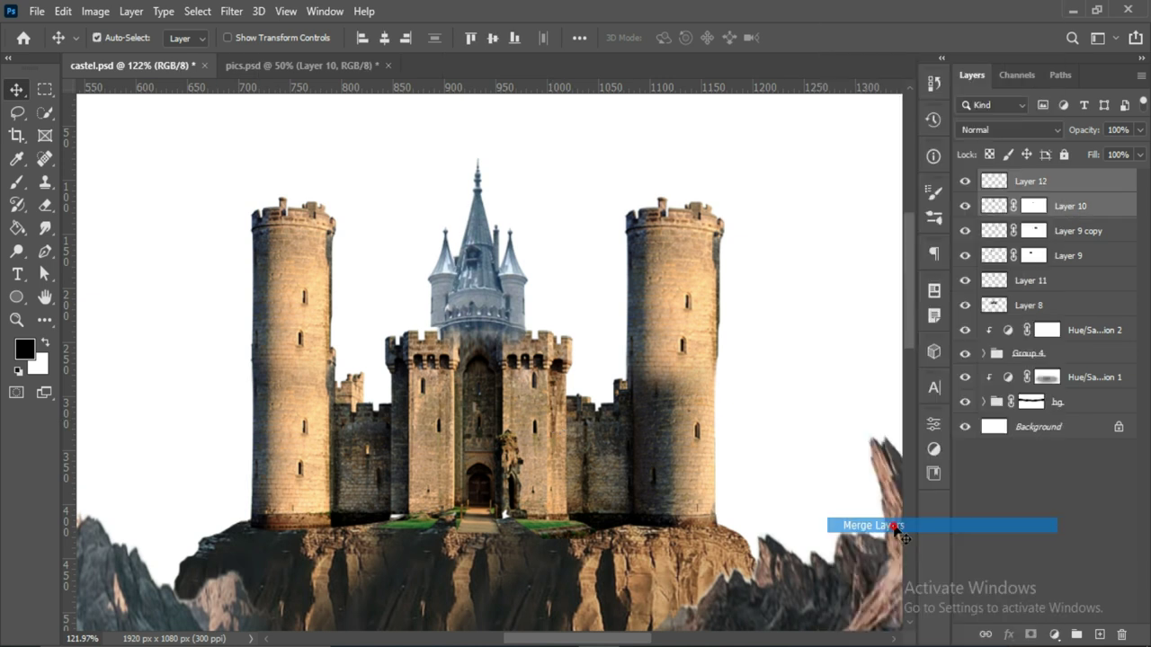
{"action": "left_click_drag", "start_coordinate": [1025, 209], "coordinate": [1121, 635]}
{"action": "key", "text": "b"}
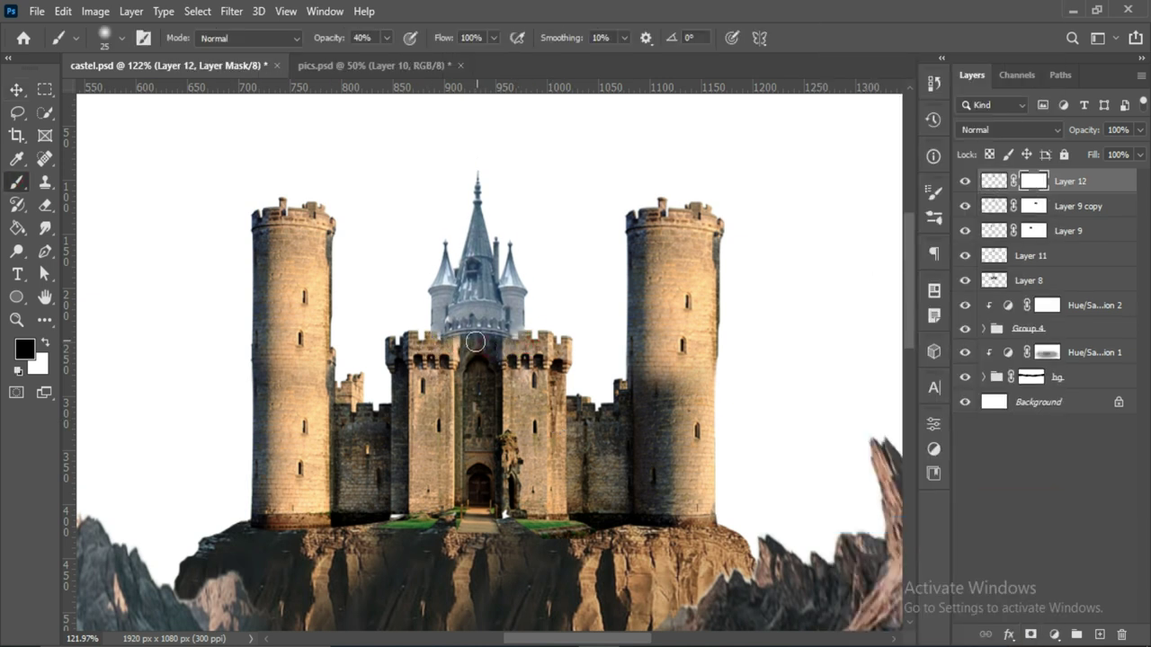
{"action": "left_click", "coordinate": [45, 346]}
Step: Place turret copies atop both side towers
{"action": "scroll", "coordinate": [524, 334], "scroll_direction": "up", "scroll_amount": 3}
{"action": "scroll", "coordinate": [417, 315], "scroll_direction": "down", "scroll_amount": 4}
{"action": "mouse_move", "coordinate": [479, 261]}
{"action": "left_mouse_down"}
{"action": "mouse_move", "coordinate": [607, 193]}
{"action": "mouse_move", "coordinate": [360, 194]}
{"action": "left_mouse_up"}
{"action": "left_click", "coordinate": [637, 244], "text": "ctrl"}
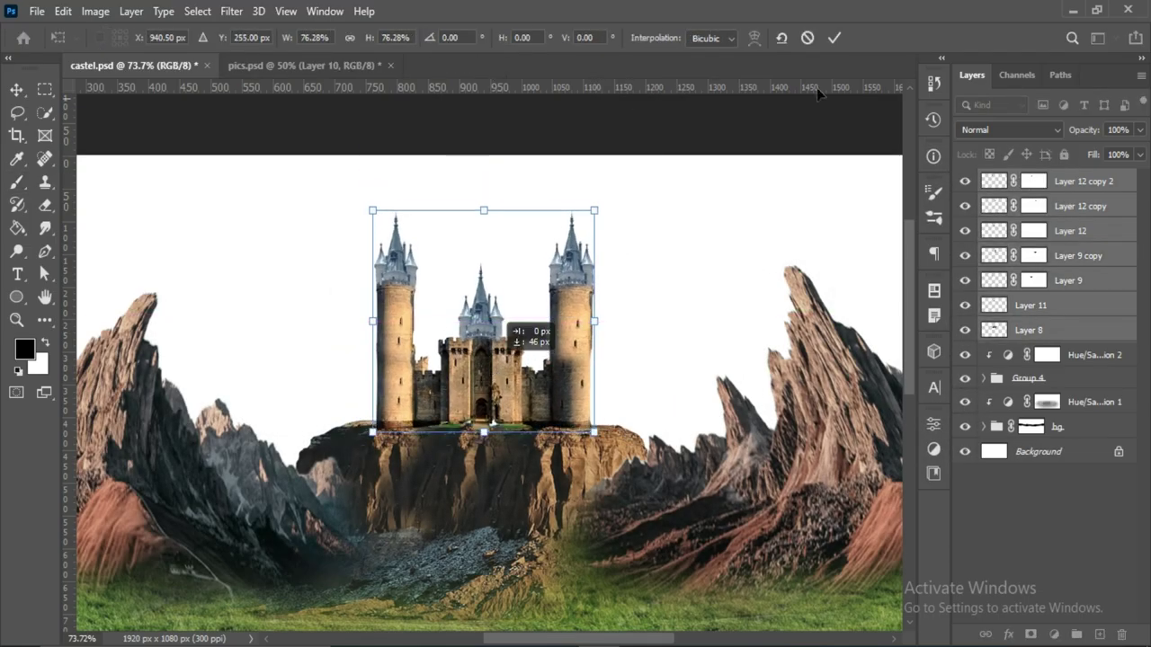
Step: Shrink the new tall tower and position it on the castle
{"action": "key", "text": "ctrl+0"}
{"action": "key", "text": "ctrl+t"}
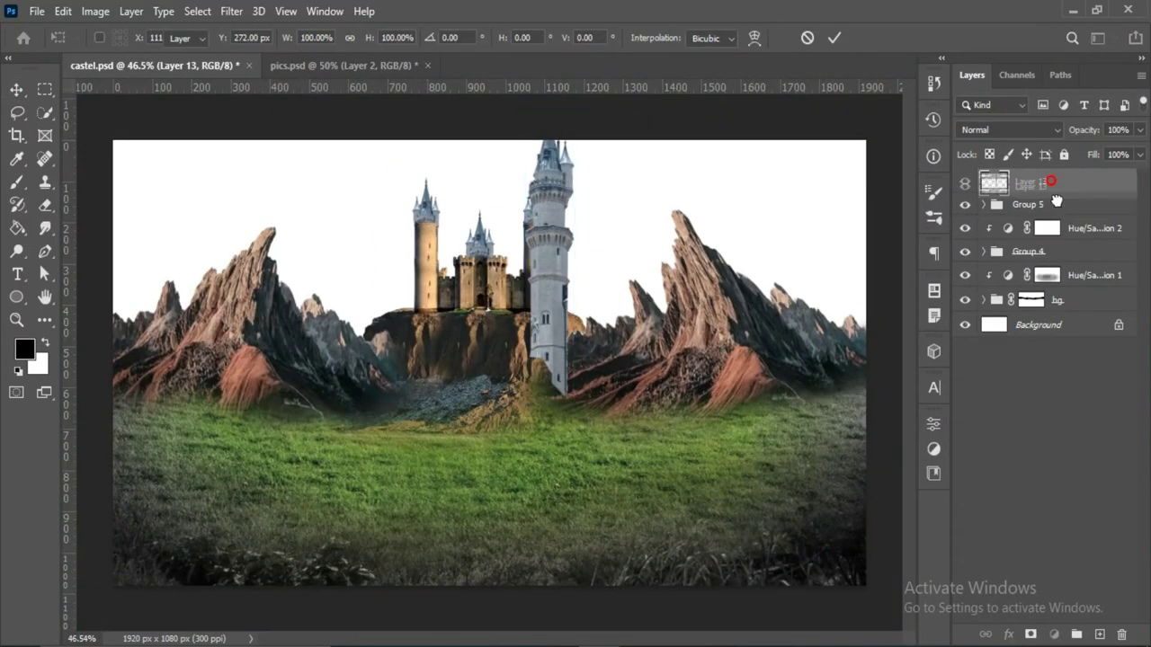
{"action": "mouse_move", "coordinate": [562, 110]}
{"action": "left_mouse_down"}
{"action": "mouse_move", "coordinate": [575, 160]}
{"action": "mouse_move", "coordinate": [549, 185]}
{"action": "left_mouse_up"}
{"action": "mouse_move", "coordinate": [567, 233]}
{"action": "left_mouse_down"}
{"action": "mouse_move", "coordinate": [515, 193]}
{"action": "mouse_move", "coordinate": [450, 230]}
{"action": "left_mouse_up"}
{"action": "left_click", "coordinate": [834, 37]}
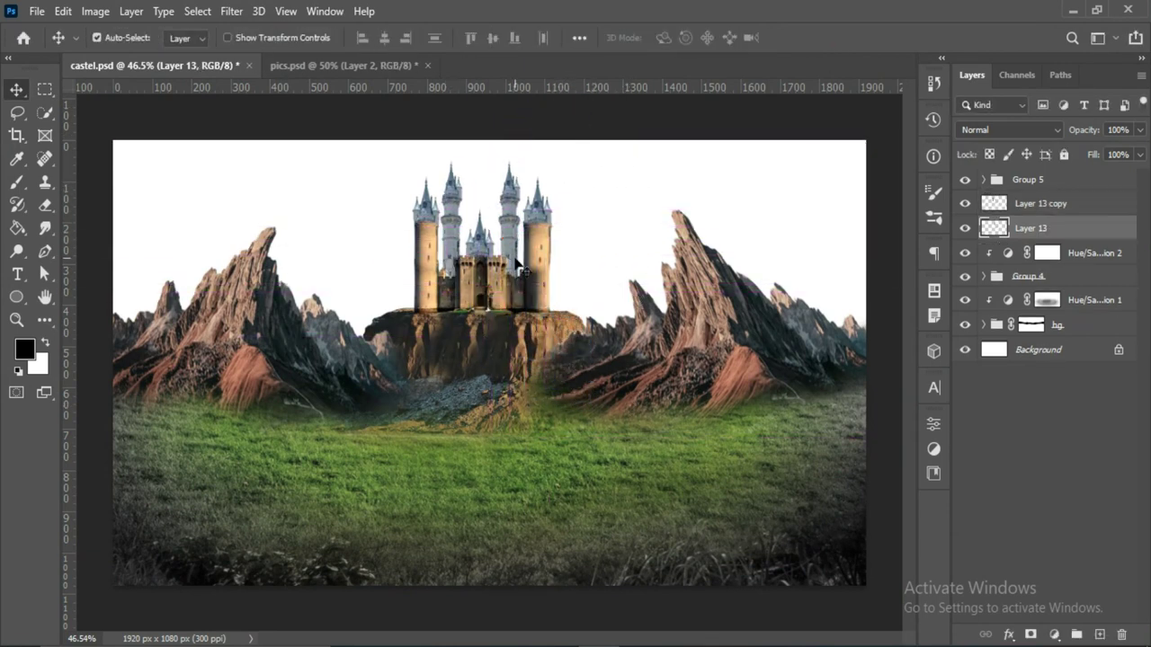
Step: Copy a lassoed part of the duplicated tower onto its own layer
{"action": "left_click", "coordinate": [522, 229]}
{"action": "scroll", "coordinate": [378, 259], "scroll_direction": "up", "scroll_amount": 3, "text": "alt"}
{"action": "left_click", "coordinate": [1034, 203]}
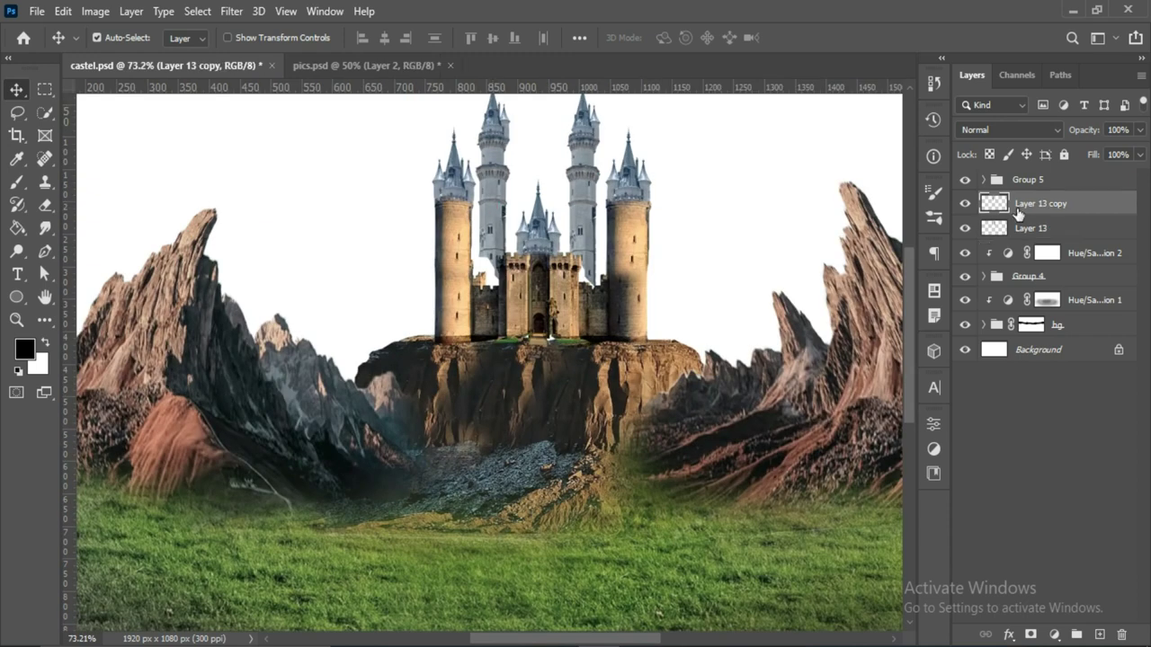
{"action": "key", "text": "l"}
{"action": "key", "text": "ctrl+j"}
{"action": "key", "text": "v"}
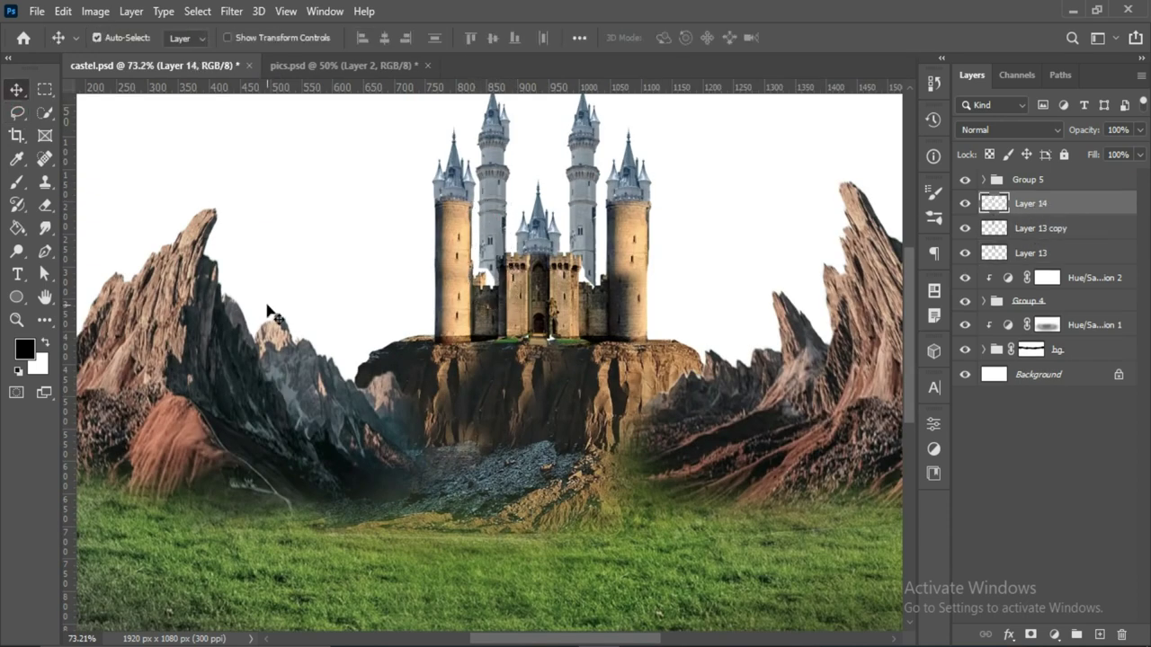
Step: Copy another outlined part of the duplicated tower to a new layer
{"action": "left_click", "coordinate": [1035, 228]}
{"action": "key", "text": "l"}
{"action": "left_click_drag", "start_coordinate": [583, 200], "coordinate": [602, 300]}
{"action": "key", "text": "ctrl+j"}
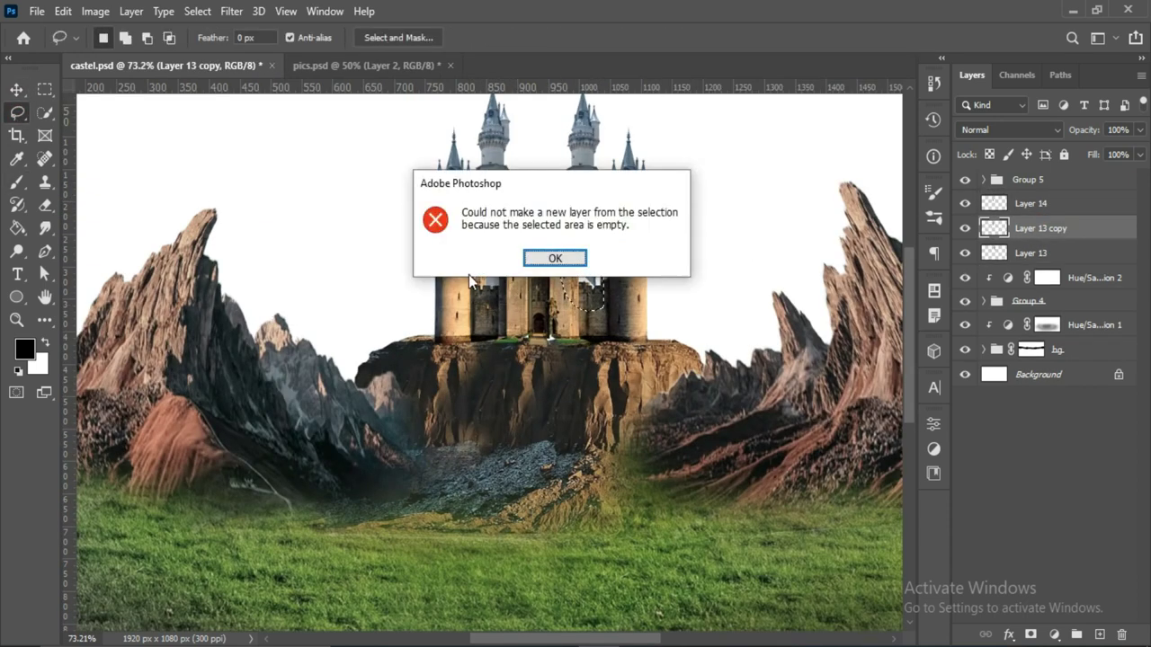
{"action": "key", "text": "Return"}
Step: Nudge Layer 14 and Layer 13 copy slightly to the right
{"action": "key", "text": "v"}
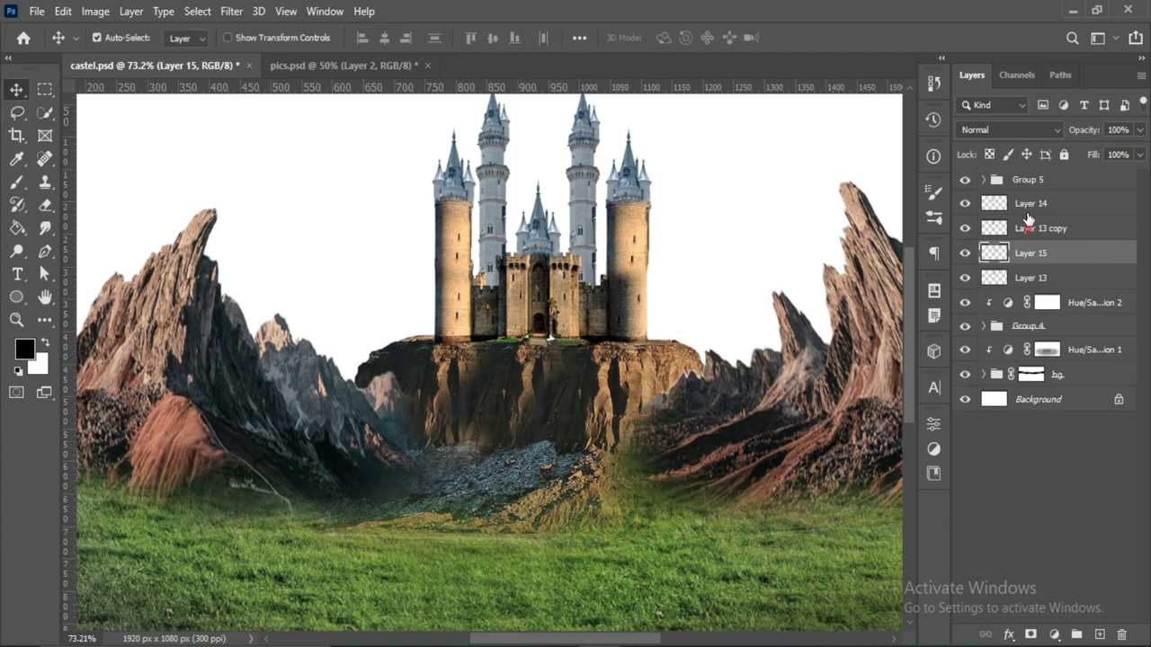
{"action": "left_click", "coordinate": [1028, 219]}
{"action": "left_click", "coordinate": [1028, 203], "text": "shift"}
{"action": "key", "text": "Right"}
{"action": "key", "text": "Right"}
{"action": "key", "text": "Right"}
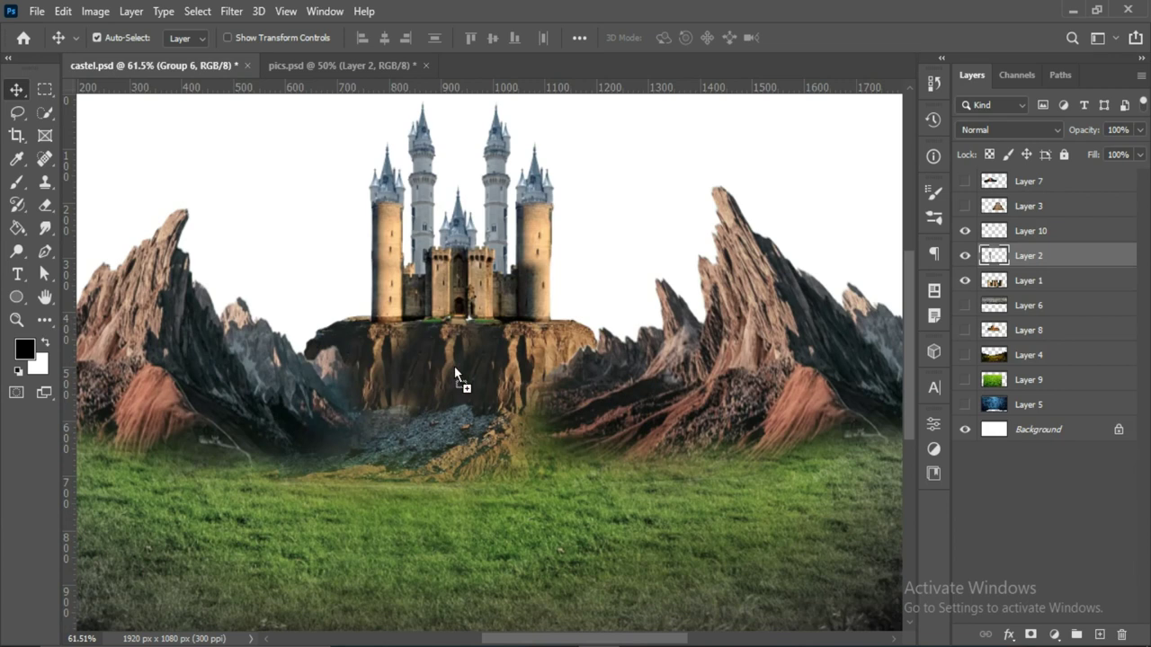
Step: Add another tall tower beside the castle, enlarged and lowered onto the mesa
{"action": "mouse_move", "coordinate": [454, 366]}
{"action": "left_mouse_down"}
{"action": "mouse_move", "coordinate": [578, 244]}
{"action": "mouse_move", "coordinate": [605, 270]}
{"action": "mouse_move", "coordinate": [575, 284]}
{"action": "left_mouse_up"}
{"action": "key", "text": "ctrl+t"}
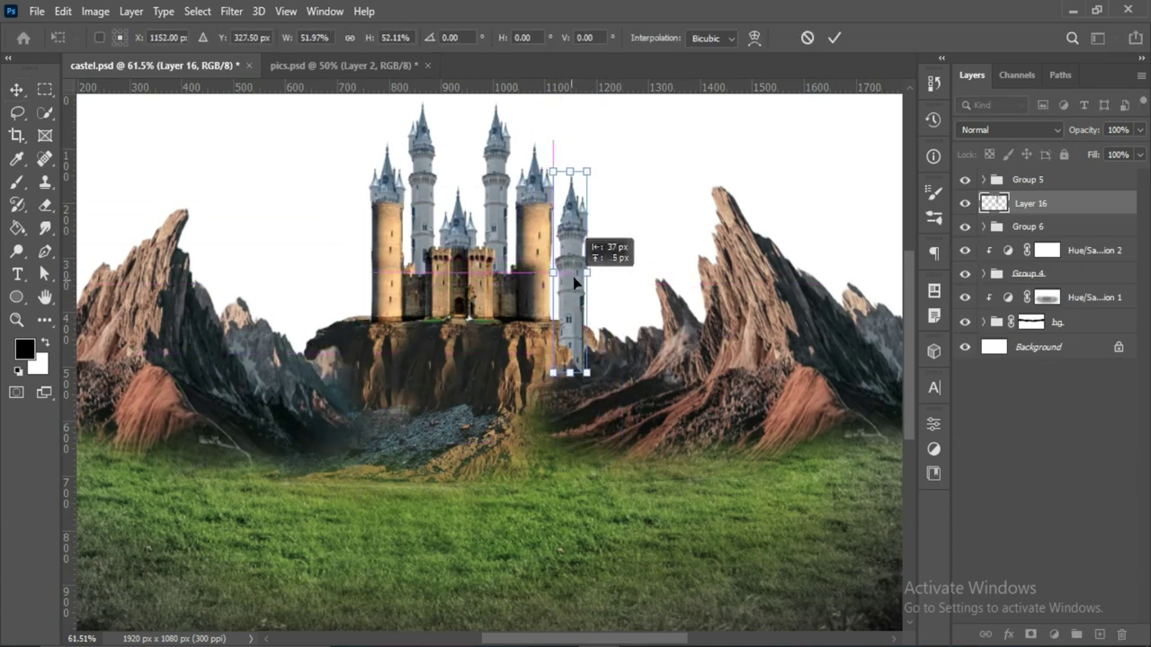
{"action": "left_click_drag", "start_coordinate": [587, 170], "coordinate": [616, 102]}
{"action": "key", "text": "Return"}
{"action": "key", "text": "ctrl+t"}
{"action": "mouse_move", "coordinate": [584, 238]}
{"action": "left_mouse_down"}
{"action": "mouse_move", "coordinate": [594, 280]}
{"action": "mouse_move", "coordinate": [594, 241]}
{"action": "left_mouse_up"}
{"action": "left_click", "coordinate": [834, 37]}
Step: Shrink both castle groups to about 89% and place a tall tower copy on the left
{"action": "left_click", "coordinate": [1027, 226]}
{"action": "left_click_drag", "start_coordinate": [1031, 204], "coordinate": [1031, 176]}
{"action": "key", "text": "ctrl+t"}
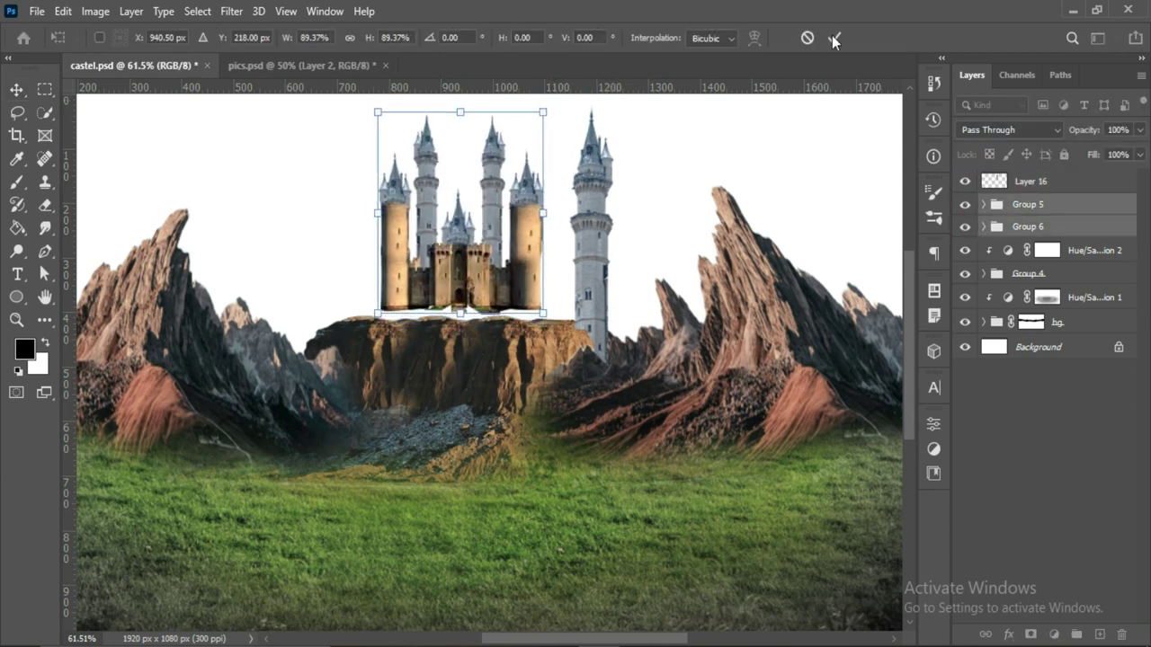
{"action": "left_click", "coordinate": [834, 37]}
{"action": "left_click_drag", "start_coordinate": [585, 236], "coordinate": [363, 235]}
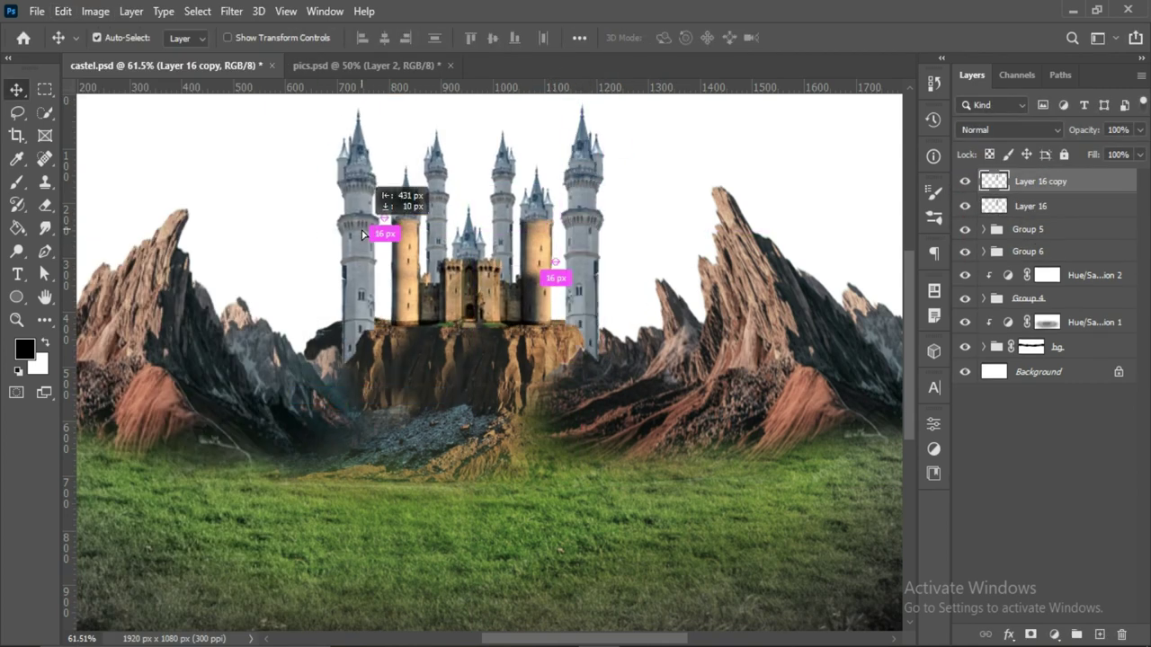
Step: Add a mask to Layer 16 and paint part of it out
{"action": "left_click", "coordinate": [1030, 206]}
{"action": "left_click", "coordinate": [1031, 634]}
{"action": "key", "text": "b"}
{"action": "left_click", "coordinate": [387, 38]}
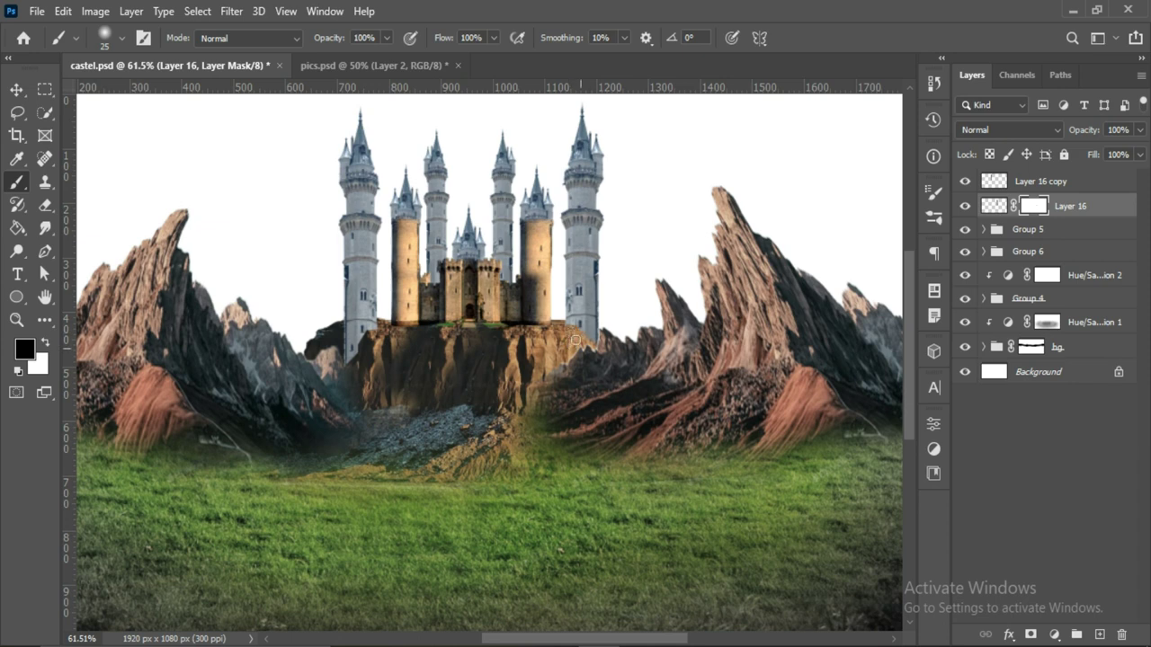
{"action": "left_click", "coordinate": [576, 340]}
Step: Select Layer 16 copy through Group 6 and group them into Group 7
{"action": "left_click", "coordinate": [1043, 180]}
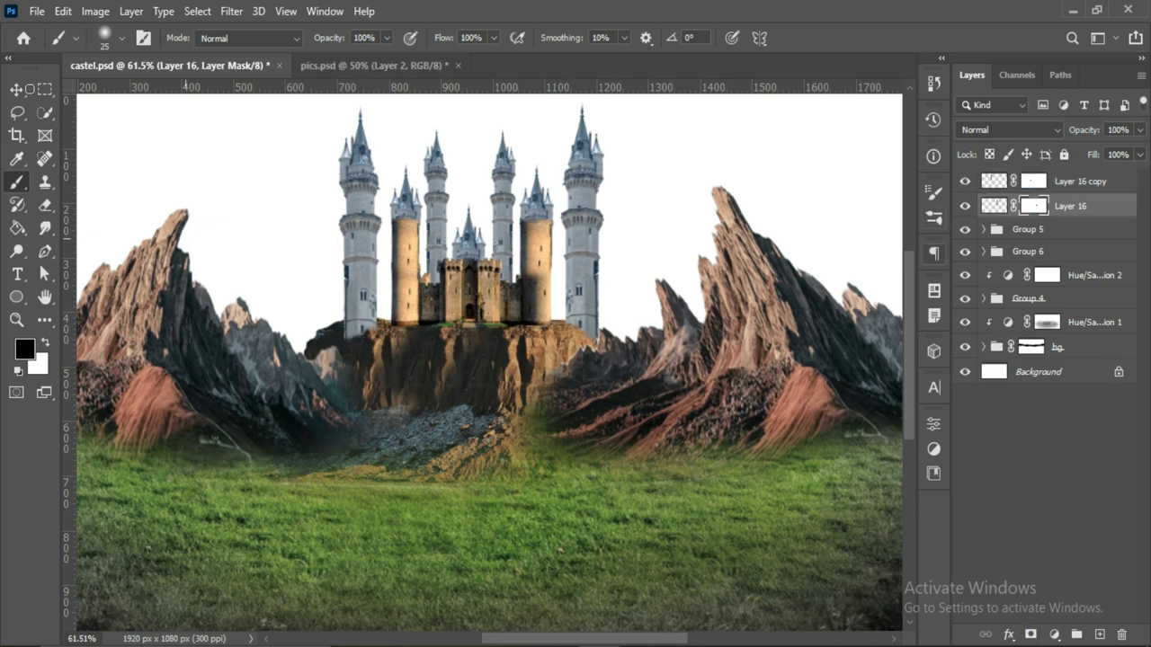
{"action": "key", "text": "v"}
{"action": "key", "text": "ctrl+0"}
{"action": "left_click", "coordinate": [1028, 251], "text": "shift"}
{"action": "key", "text": "ctrl+t"}
{"action": "key", "text": "Return"}
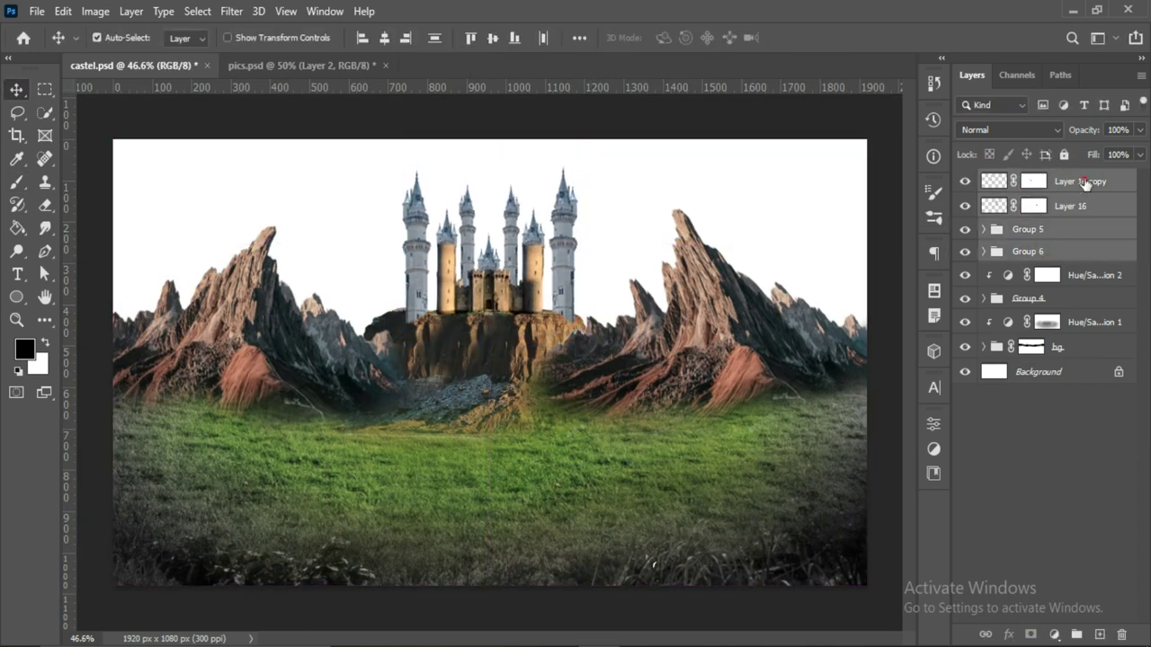
{"action": "key", "text": "v"}
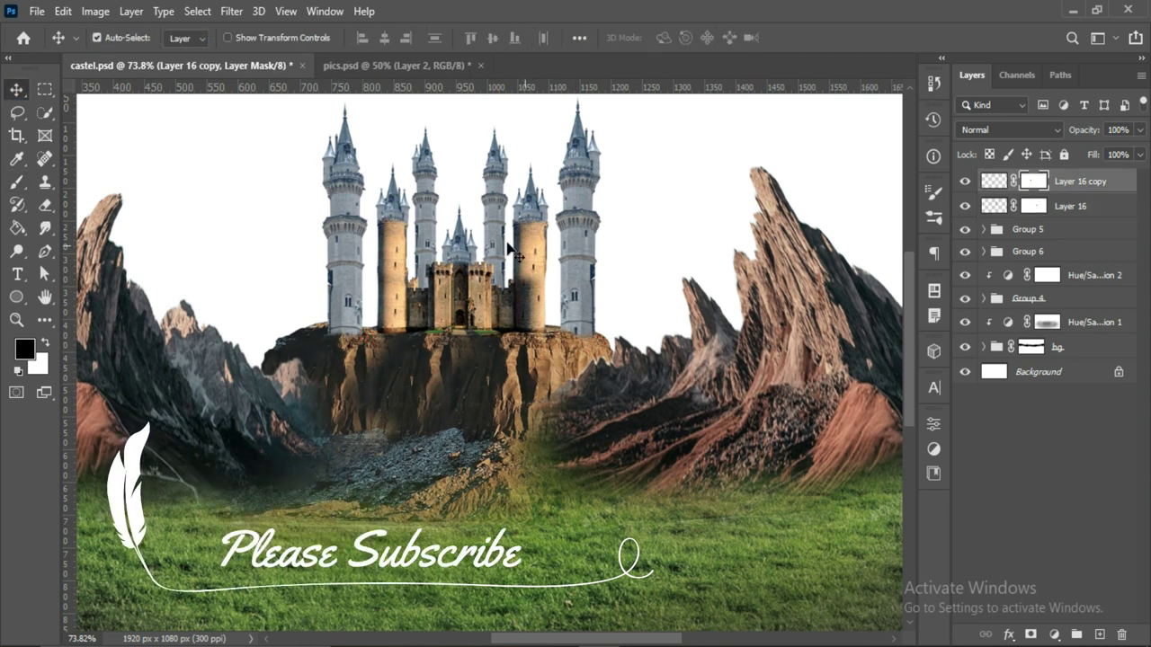
{"action": "key", "text": "ctrl+0"}
{"action": "key", "text": "ctrl+g"}
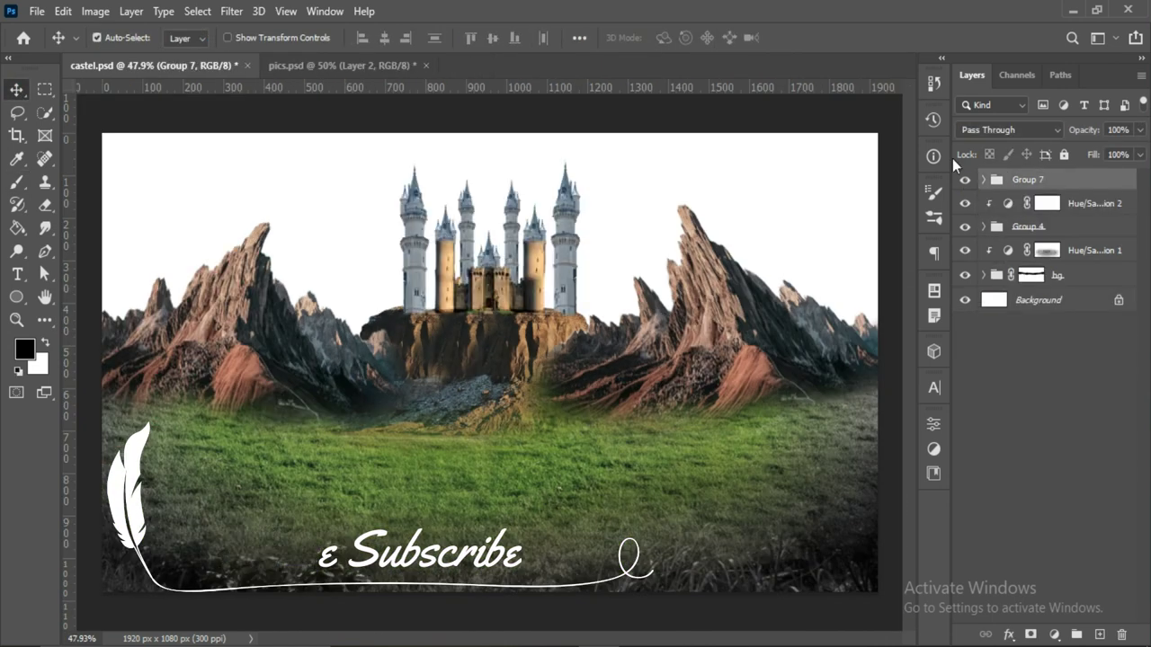
Step: Add a clipped Hue/Saturation adjustment that colorizes the castle with a single tint
{"action": "left_click", "coordinate": [1055, 634]}
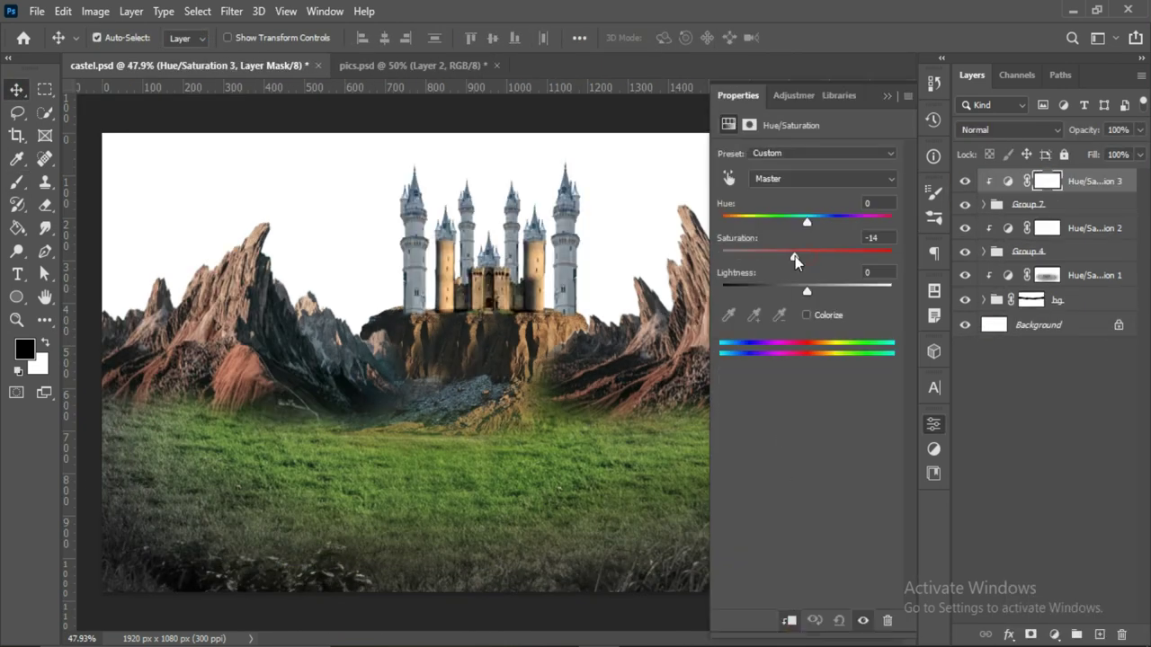
{"action": "left_click", "coordinate": [806, 314]}
{"action": "left_click", "coordinate": [933, 424]}
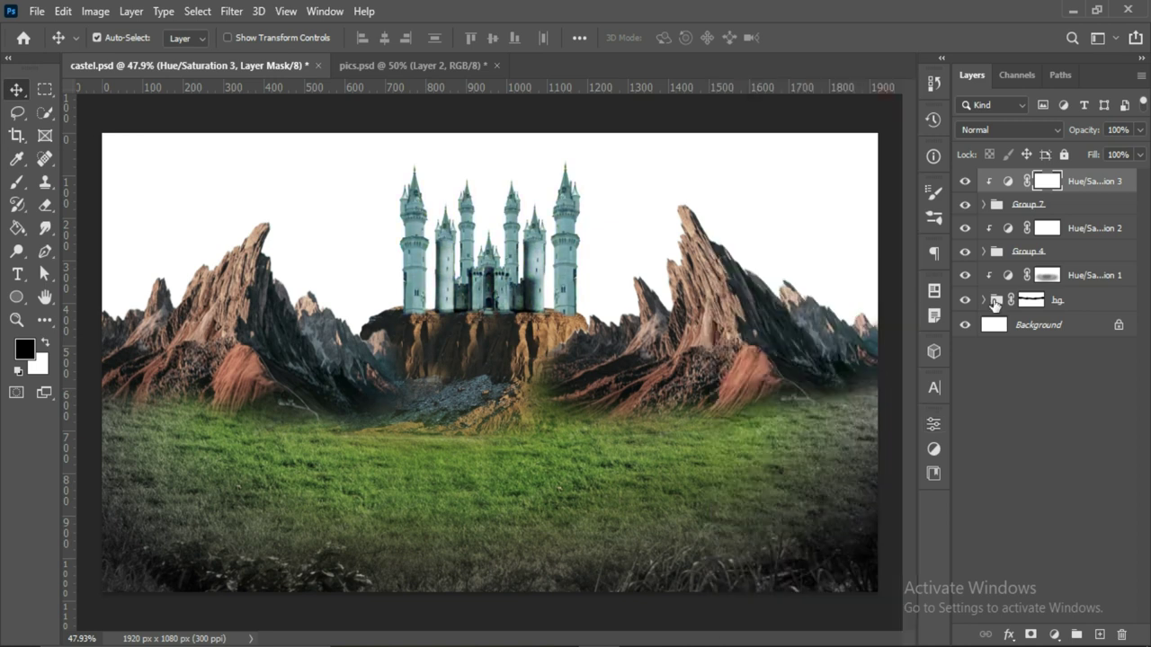
Step: Lower the mountains' saturation in Hue/Saturation 2
{"action": "left_click", "coordinate": [764, 297]}
{"action": "left_click", "coordinate": [1025, 251]}
{"action": "left_click", "coordinate": [983, 251]}
{"action": "left_click", "coordinate": [1007, 235]}
{"action": "double_click", "coordinate": [1008, 232]}
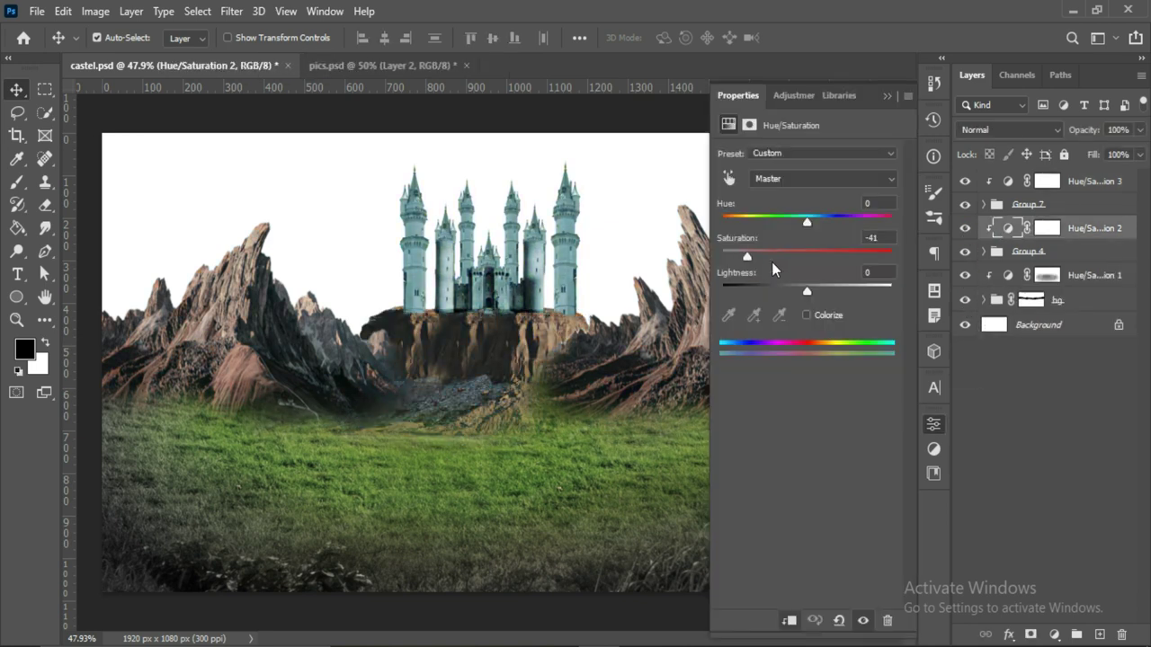
{"action": "left_click_drag", "start_coordinate": [746, 257], "coordinate": [761, 257]}
{"action": "left_click", "coordinate": [933, 423]}
Step: Add a mask to the castle group Group 7 for painting
{"action": "left_click", "coordinate": [1028, 204]}
{"action": "left_click", "coordinate": [1030, 635]}
{"action": "scroll", "coordinate": [464, 320], "scroll_direction": "up", "scroll_amount": 3}
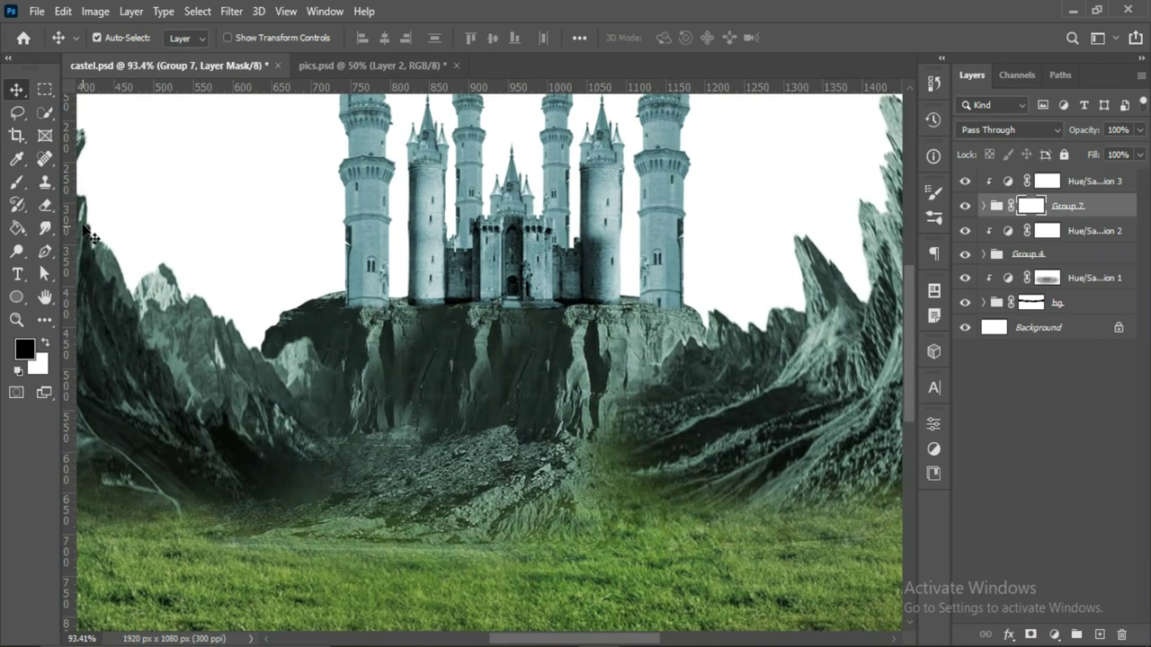
{"action": "key", "text": "b"}
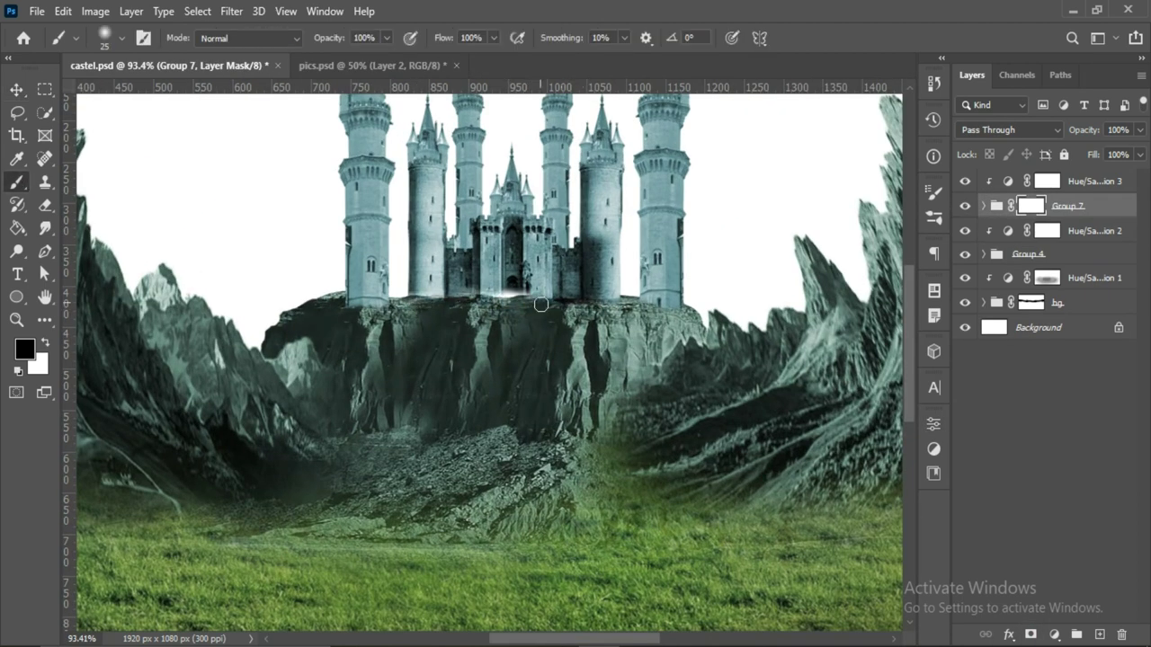
Step: Duplicate Group 4 and hide the orange tint on the side mountains
{"action": "left_click", "coordinate": [1028, 253]}
{"action": "key", "text": "ctrl+j"}
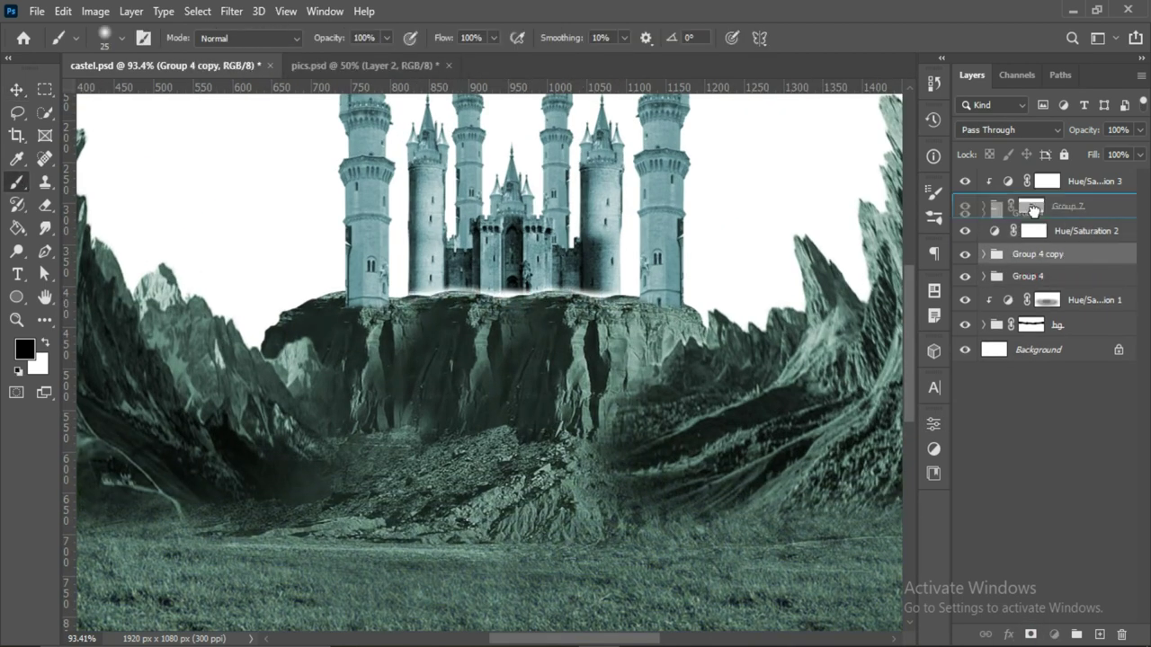
{"action": "key", "text": "ctrl+0"}
{"action": "key", "text": "ctrl+t"}
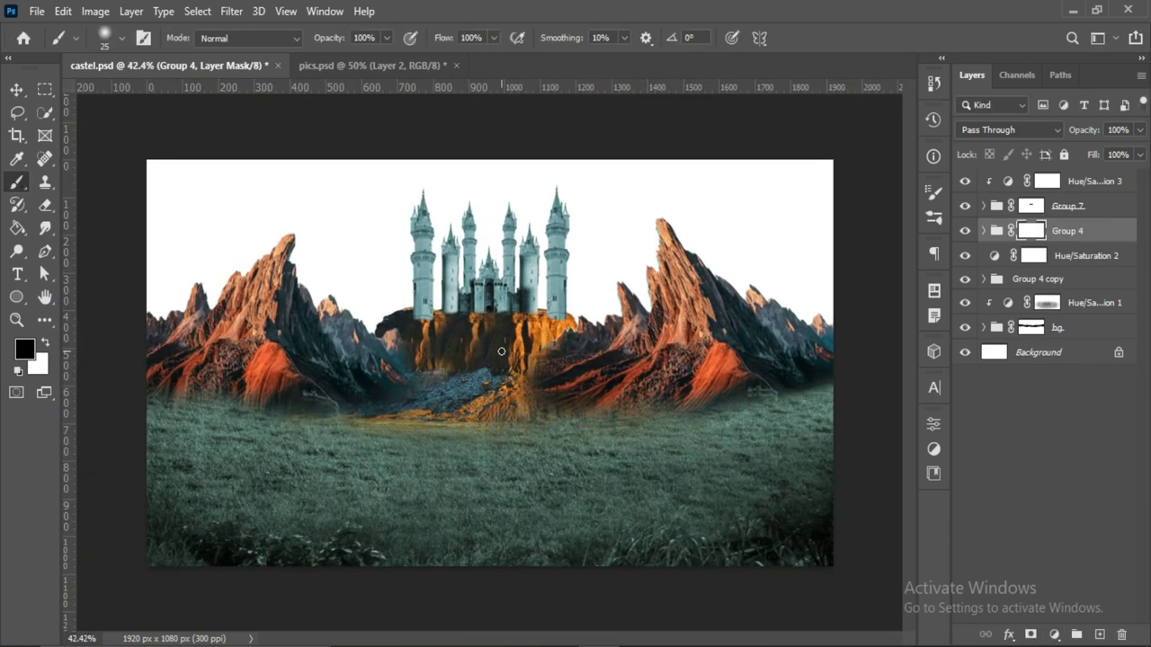
{"action": "mouse_move", "coordinate": [209, 294]}
{"action": "left_mouse_down"}
{"action": "mouse_move", "coordinate": [450, 411]}
{"action": "mouse_move", "coordinate": [681, 301]}
{"action": "left_mouse_up"}
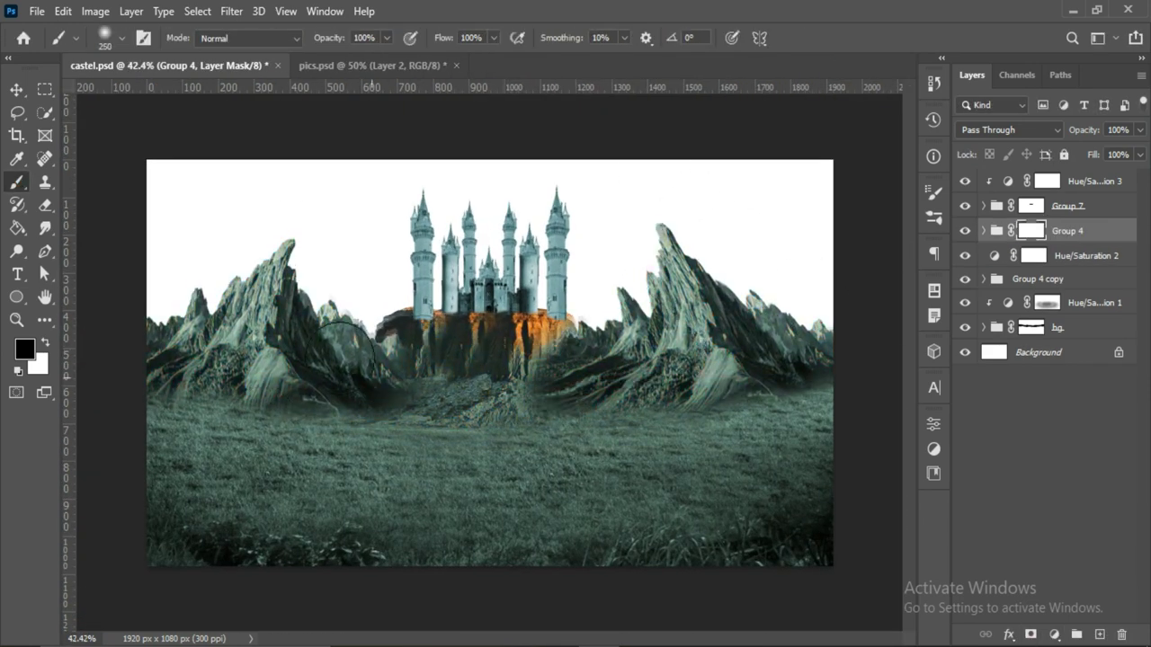
Step: Duplicate Hue/Saturation 2 and move the copy above Group 4
{"action": "scroll", "coordinate": [530, 329], "scroll_direction": "up", "scroll_amount": 5}
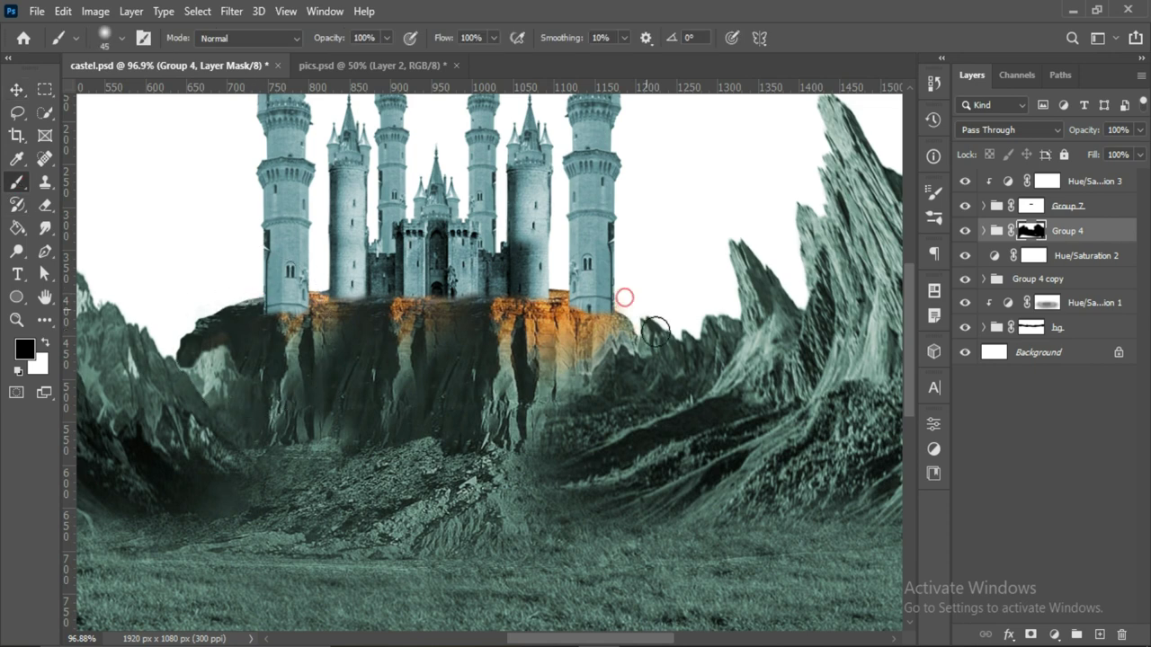
{"action": "left_click", "coordinate": [1084, 253]}
{"action": "left_click", "coordinate": [998, 268], "text": "alt"}
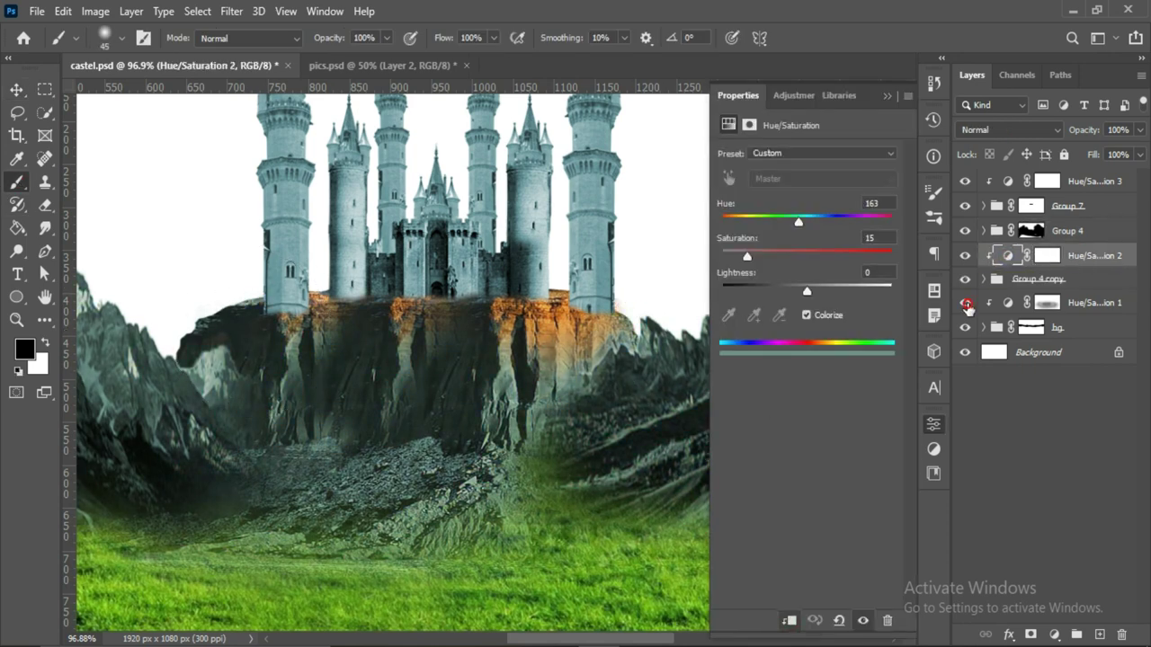
{"action": "key", "text": "ctrl+j"}
{"action": "left_click_drag", "start_coordinate": [1085, 258], "coordinate": [1002, 226]}
{"action": "key", "text": "v"}
{"action": "scroll", "coordinate": [565, 429], "scroll_direction": "down", "scroll_amount": 5}
{"action": "scroll", "coordinate": [495, 429], "scroll_direction": "up", "scroll_amount": 1}
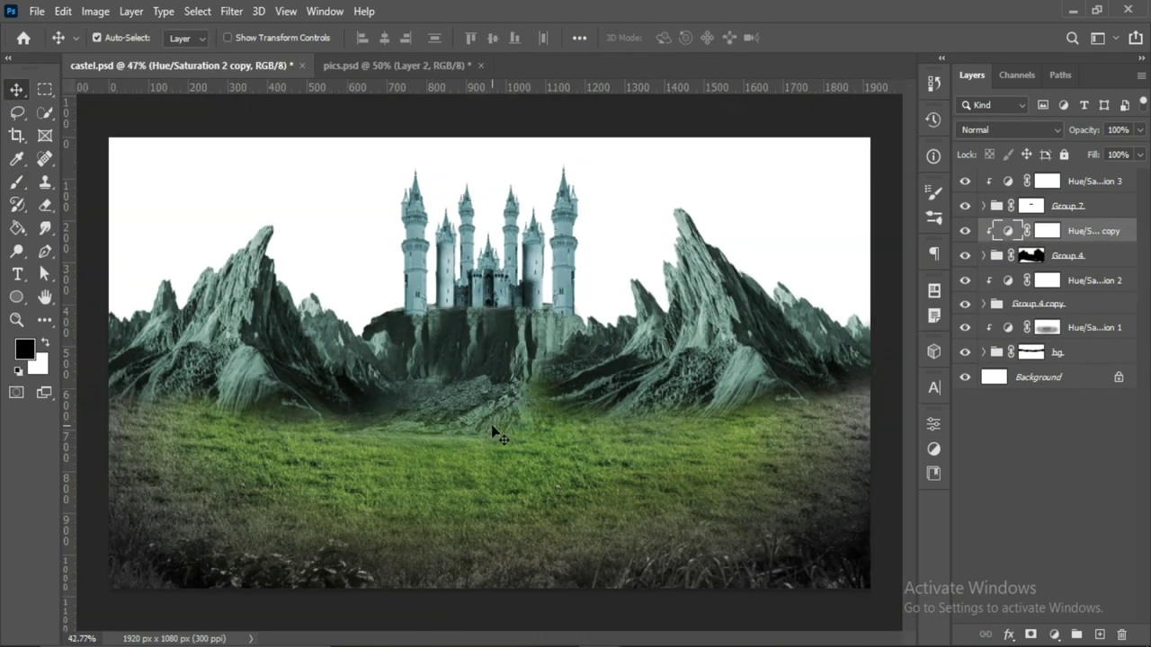
{"action": "scroll", "coordinate": [508, 481], "scroll_direction": "down", "scroll_amount": 1}
{"action": "left_click", "coordinate": [508, 481]}
Step: Bring the wooden plank from pics.psd, then narrow, rotate and skew it
{"action": "left_click", "coordinate": [414, 65]}
{"action": "left_click_drag", "start_coordinate": [503, 360], "coordinate": [306, 263]}
{"action": "key", "text": "ctrl+t"}
{"action": "mouse_move", "coordinate": [617, 267]}
{"action": "left_mouse_down"}
{"action": "mouse_move", "coordinate": [296, 242]}
{"action": "mouse_move", "coordinate": [350, 171]}
{"action": "mouse_move", "coordinate": [386, 252]}
{"action": "mouse_move", "coordinate": [365, 255]}
{"action": "mouse_move", "coordinate": [377, 260]}
{"action": "left_mouse_up"}
{"action": "left_click", "coordinate": [835, 38]}
{"action": "left_click", "coordinate": [63, 11]}
{"action": "left_click", "coordinate": [348, 183]}
{"action": "left_click", "coordinate": [835, 38]}
{"action": "scroll", "coordinate": [425, 269], "scroll_direction": "up", "scroll_amount": 5}
Step: Tilt the plank to fit between the left towers and give it a mask
{"action": "key", "text": "ctrl+t"}
{"action": "mouse_move", "coordinate": [845, 216]}
{"action": "left_mouse_down"}
{"action": "mouse_move", "coordinate": [539, 193]}
{"action": "mouse_move", "coordinate": [558, 175]}
{"action": "left_mouse_up"}
{"action": "key", "text": "Return"}
{"action": "left_click", "coordinate": [1054, 634]}
{"action": "left_click", "coordinate": [1032, 634]}
{"action": "key", "text": "b"}
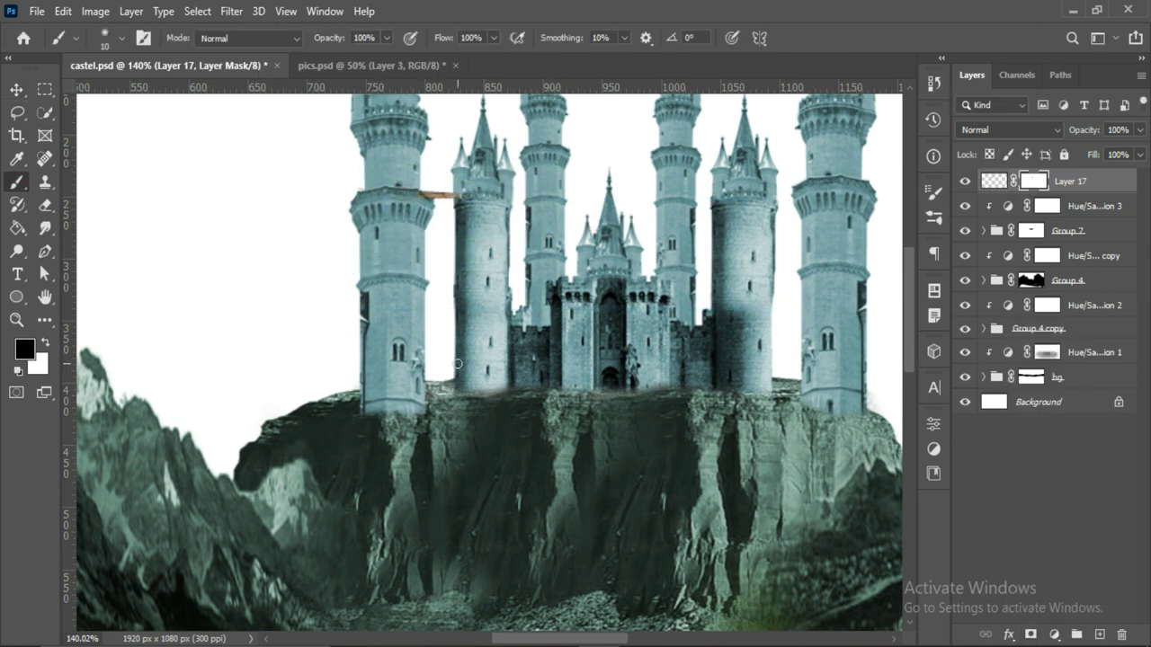
Step: Duplicate the plank onto the rightmost tower and prepare its mask for painting
{"action": "key", "text": "v"}
{"action": "key", "text": "ctrl+j"}
{"action": "left_click_drag", "start_coordinate": [439, 194], "coordinate": [783, 205]}
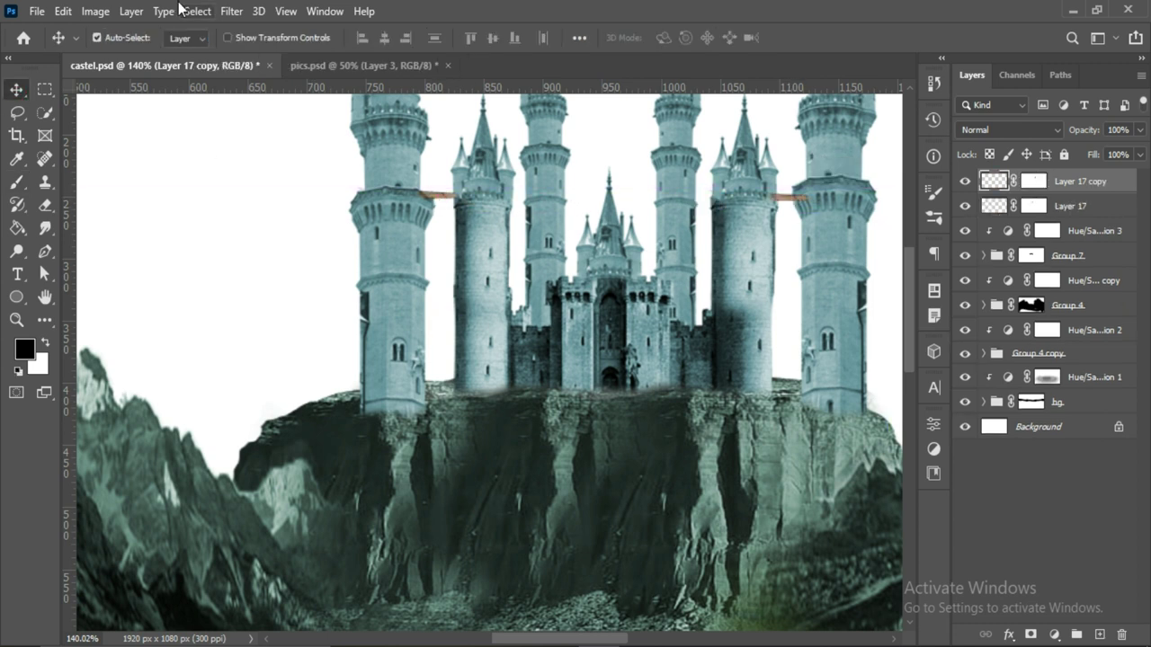
{"action": "left_click", "coordinate": [1034, 180]}
{"action": "key", "text": "b"}
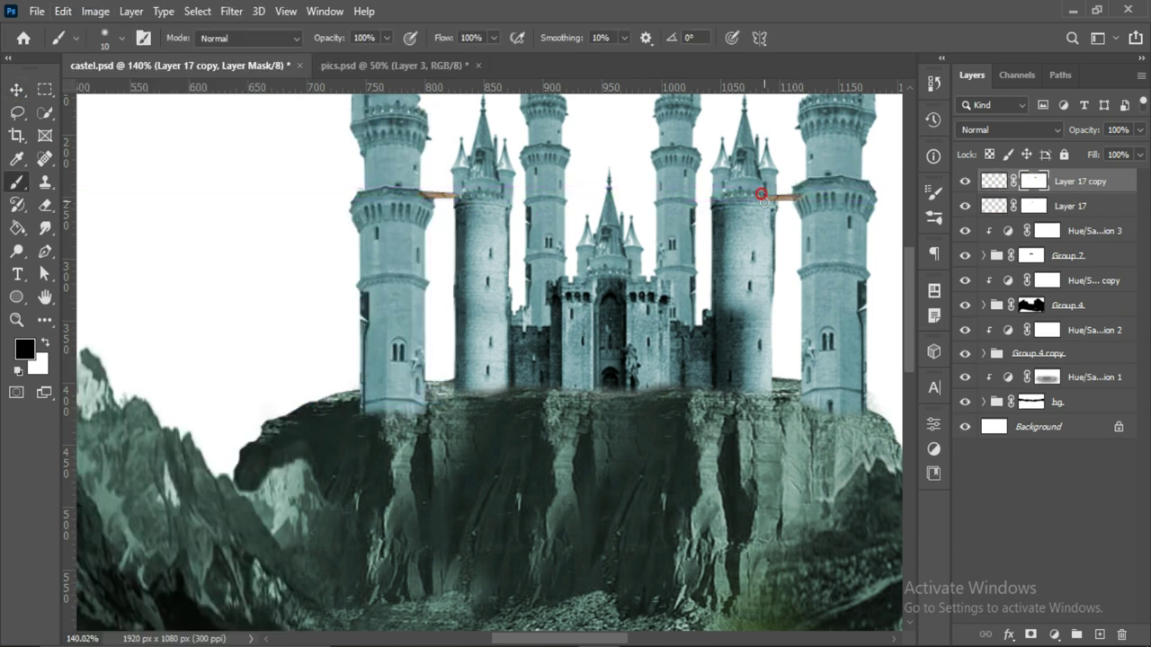
Step: Expand Group 7 and target the masks of Layer 16 and Layer 16 copy
{"action": "left_click", "coordinate": [16, 89]}
{"action": "left_click", "coordinate": [836, 297]}
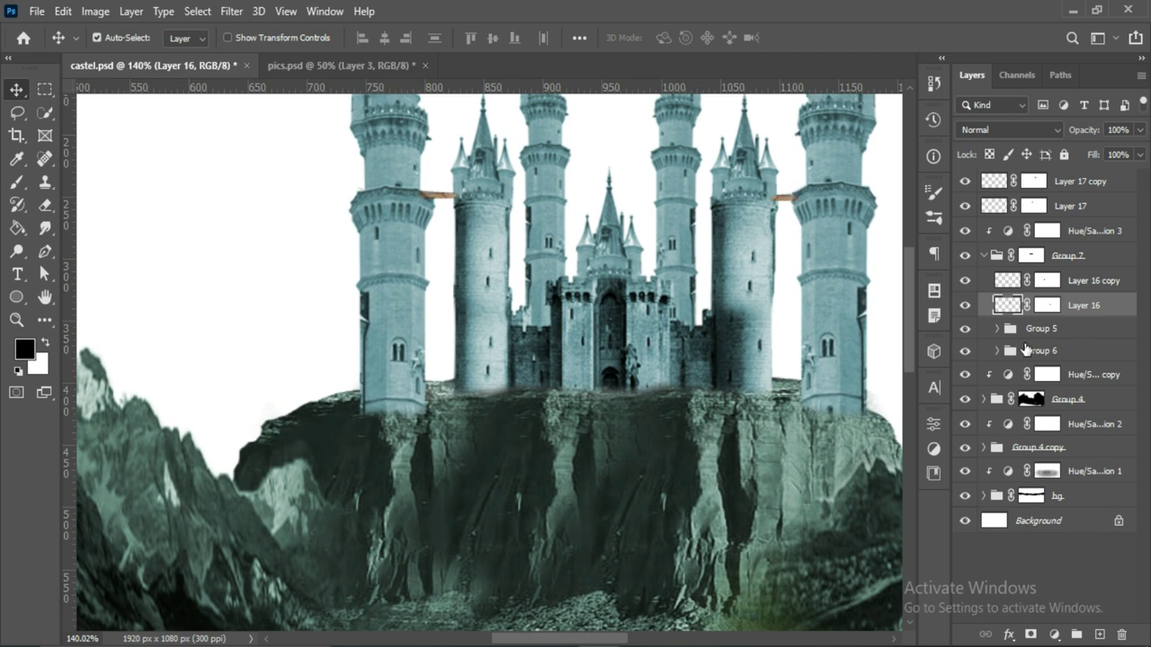
{"action": "left_click", "coordinate": [1047, 305]}
{"action": "key", "text": "b"}
{"action": "left_click", "coordinate": [1047, 281]}
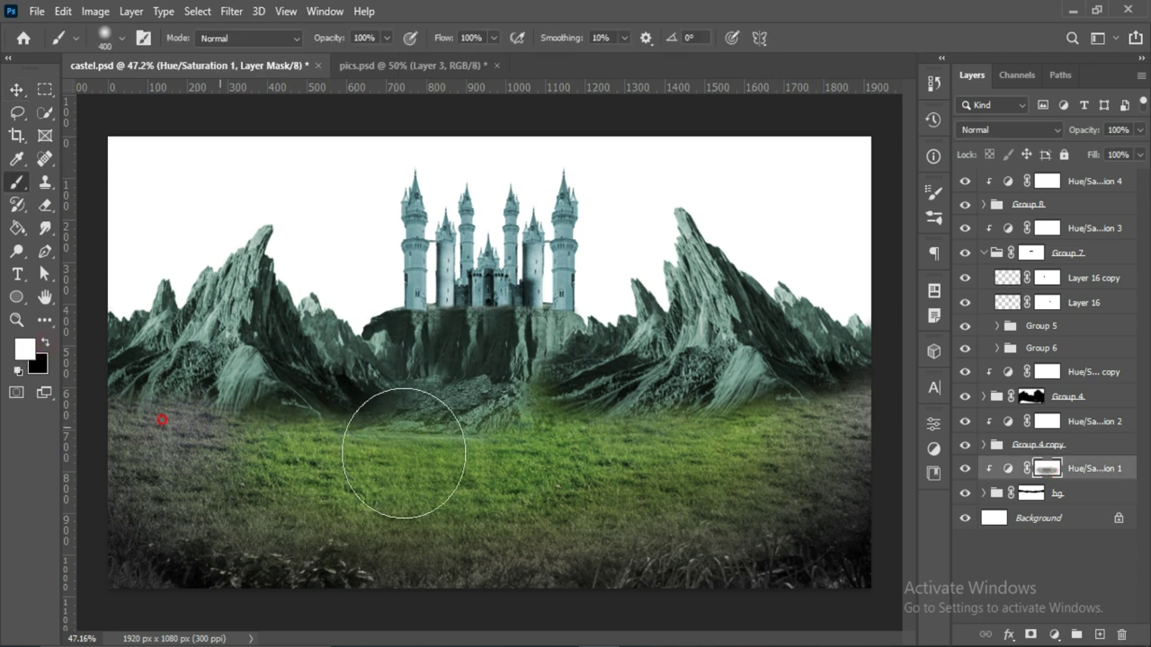
Step: Paint the Hue/Saturation 1 mask to brighten the grass green across the field
{"action": "key", "text": "ctrl+z"}
{"action": "key", "text": "v"}
{"action": "key", "text": "b"}
{"action": "mouse_move", "coordinate": [396, 468]}
{"action": "left_mouse_down"}
{"action": "mouse_move", "coordinate": [462, 462]}
{"action": "mouse_move", "coordinate": [540, 488]}
{"action": "mouse_move", "coordinate": [848, 496]}
{"action": "mouse_move", "coordinate": [148, 443]}
{"action": "left_mouse_up"}
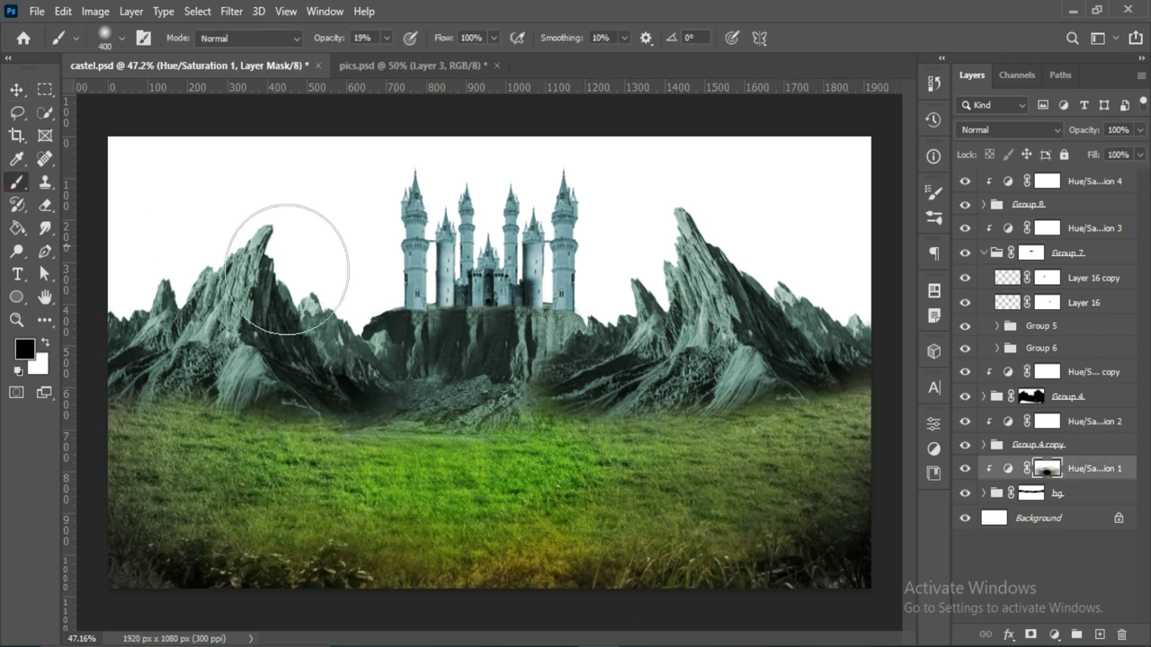
Step: Mask the Hue/Saturation 2 layers for brown peaks and add a Levels 1 darkening the mountains
{"action": "left_click", "coordinate": [1047, 278]}
{"action": "key", "text": "b"}
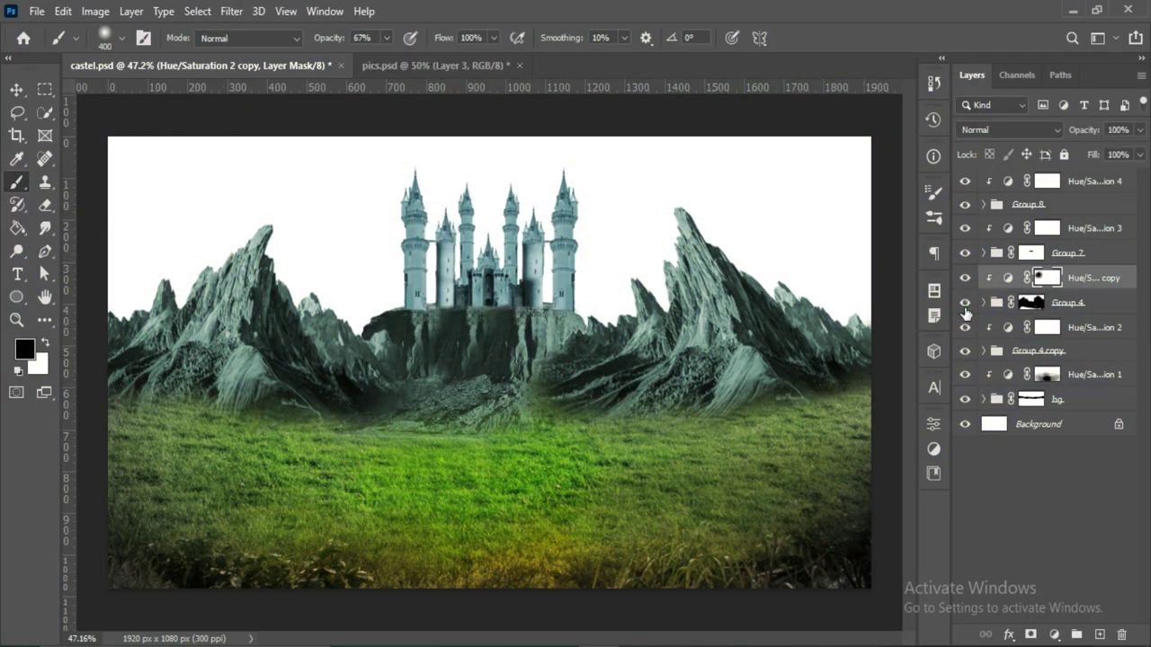
{"action": "left_click", "coordinate": [1047, 327]}
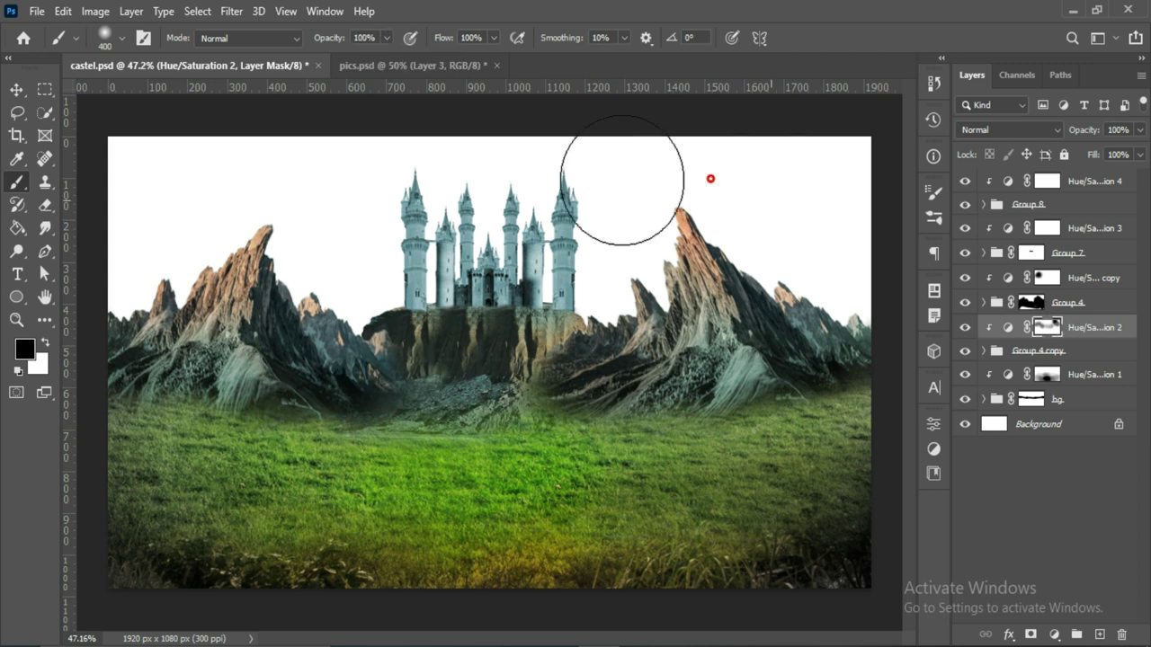
{"action": "left_click", "coordinate": [933, 423]}
{"action": "mouse_move", "coordinate": [814, 300]}
{"action": "left_mouse_down"}
{"action": "mouse_move", "coordinate": [834, 300]}
{"action": "mouse_move", "coordinate": [796, 340]}
{"action": "left_mouse_up"}
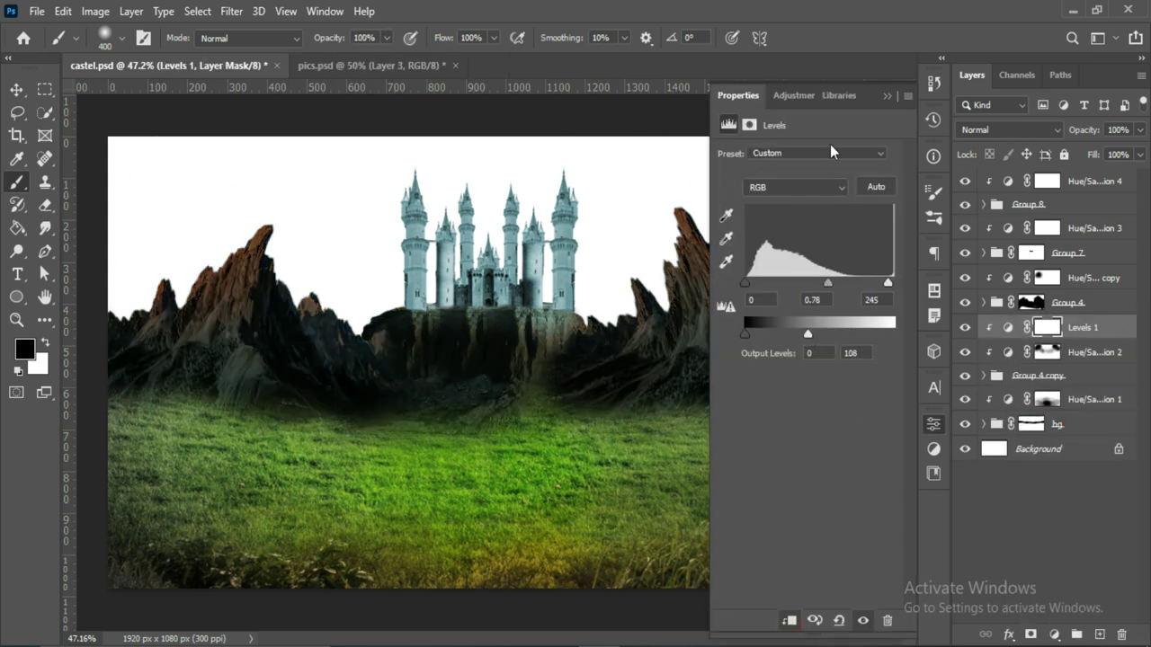
Step: Invert the Levels 1 mask, then try a Curves adjustment on Hue/Saturation 1 and delete it
{"action": "key", "text": "ctrl+i"}
{"action": "key", "text": "x"}
{"action": "left_click", "coordinate": [1079, 399]}
{"action": "key", "text": "v"}
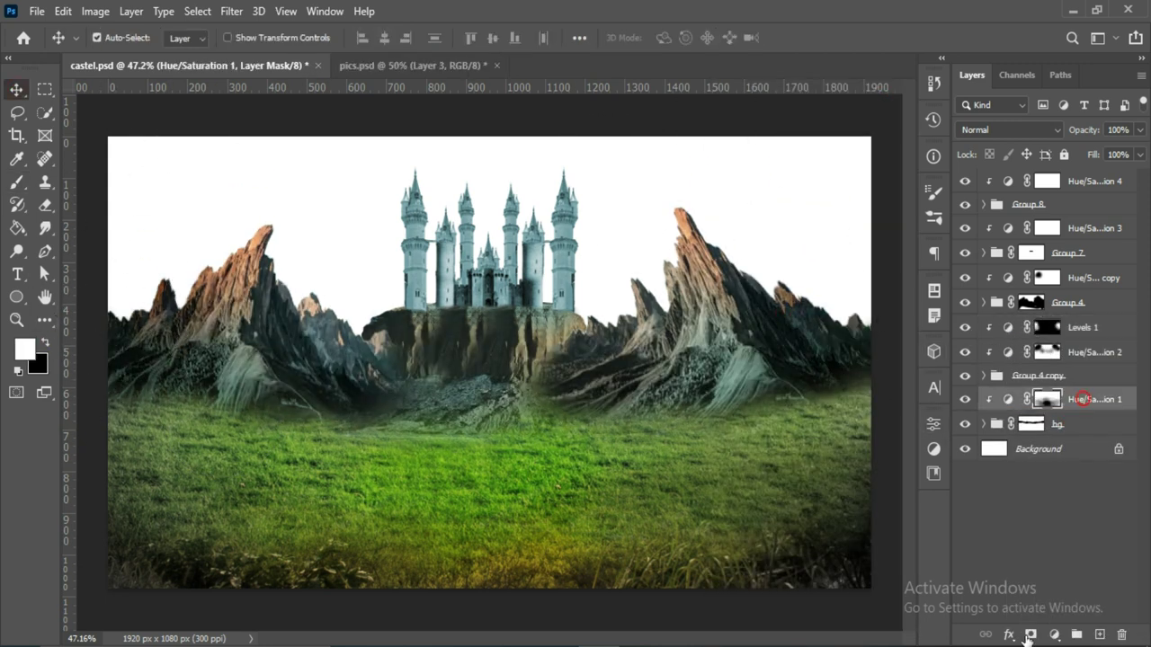
{"action": "left_click", "coordinate": [1054, 634]}
{"action": "left_click", "coordinate": [1097, 355]}
{"action": "left_click_drag", "start_coordinate": [758, 334], "coordinate": [809, 297]}
{"action": "key", "text": "Delete"}
{"action": "left_click", "coordinate": [1054, 634]}
Step: Add a clipped Levels 2 above the grass with lowered output white and an inverted mask
{"action": "left_click", "coordinate": [1028, 324]}
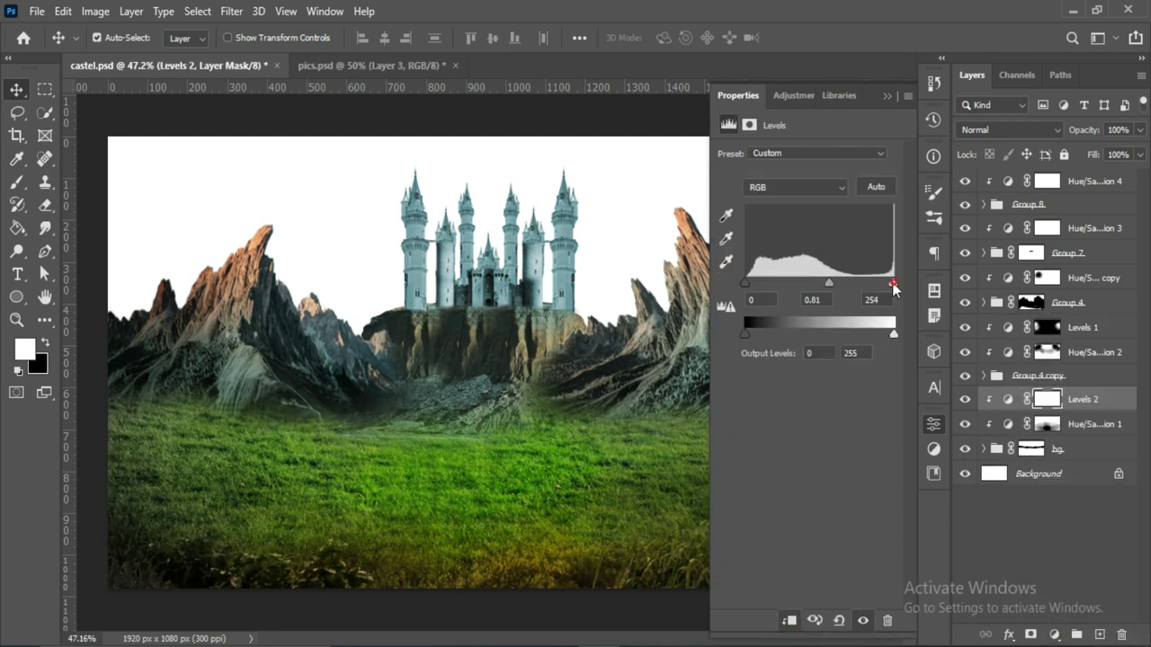
{"action": "left_click_drag", "start_coordinate": [894, 333], "coordinate": [769, 333]}
{"action": "left_click", "coordinate": [933, 423]}
{"action": "key", "text": "ctrl+i"}
{"action": "key", "text": "b"}
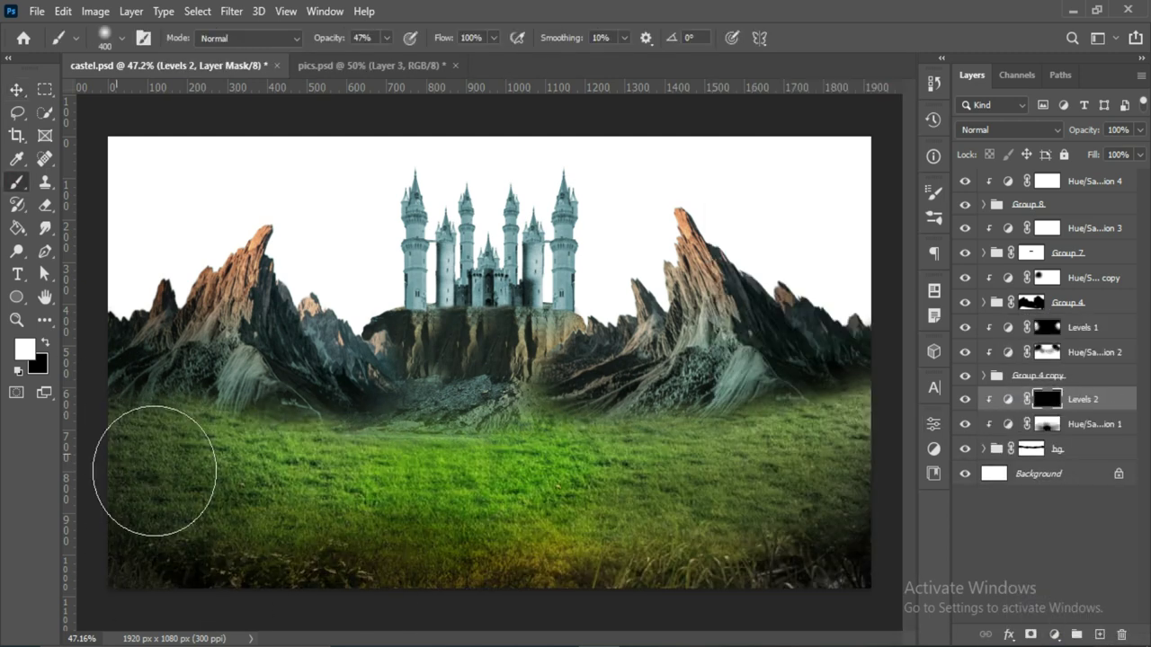
Step: Paint the Levels 2 mask at low opacity to darken the field's left, bottom and right edges
{"action": "left_click_drag", "start_coordinate": [154, 489], "coordinate": [139, 466]}
{"action": "key", "text": "2"}
{"action": "key", "text": "1"}
{"action": "left_click_drag", "start_coordinate": [398, 617], "coordinate": [207, 576]}
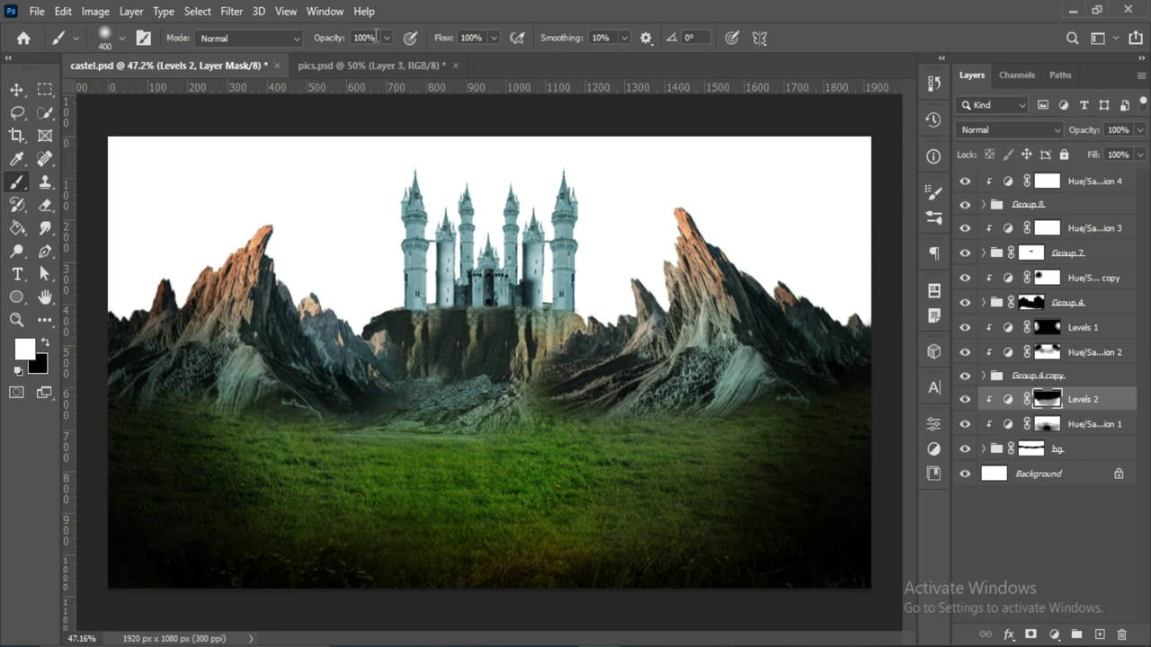
{"action": "left_click_drag", "start_coordinate": [549, 557], "coordinate": [683, 477]}
Step: Place a rock image at the lower left and mask away its unwanted parts
{"action": "left_click", "coordinate": [37, 10]}
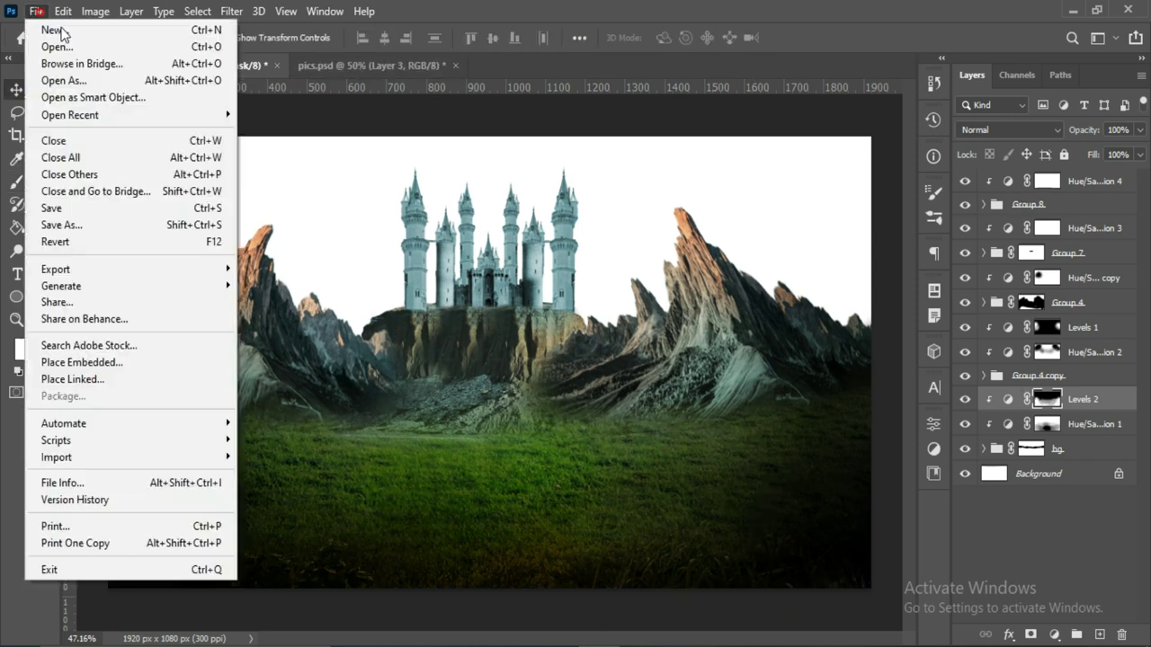
{"action": "mouse_move", "coordinate": [185, 425]}
{"action": "left_mouse_down"}
{"action": "mouse_move", "coordinate": [158, 441]}
{"action": "mouse_move", "coordinate": [165, 435]}
{"action": "left_mouse_up"}
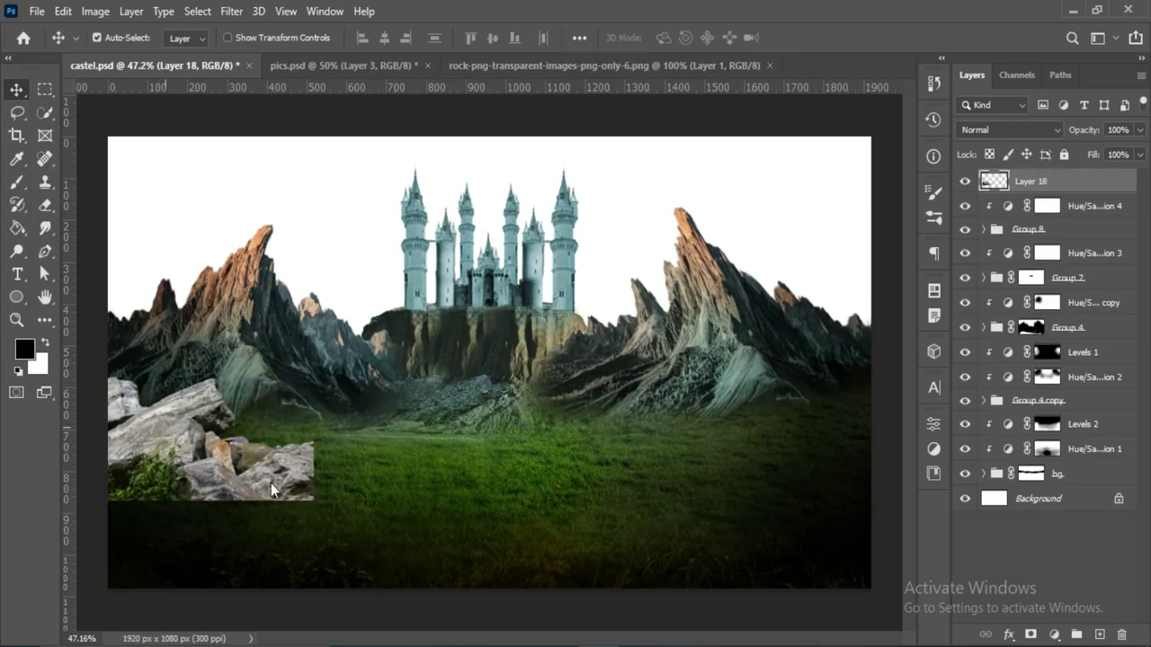
{"action": "left_click", "coordinate": [1031, 635]}
{"action": "left_click", "coordinate": [45, 205]}
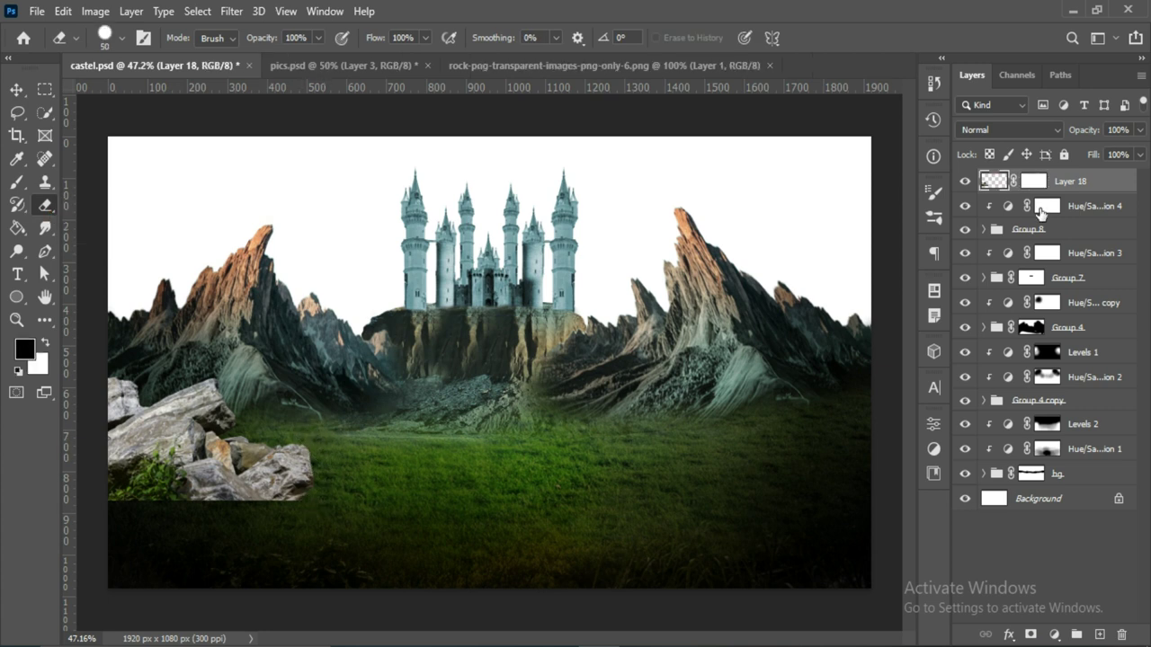
{"action": "left_click", "coordinate": [1034, 180]}
{"action": "key", "text": "b"}
{"action": "key", "text": "x"}
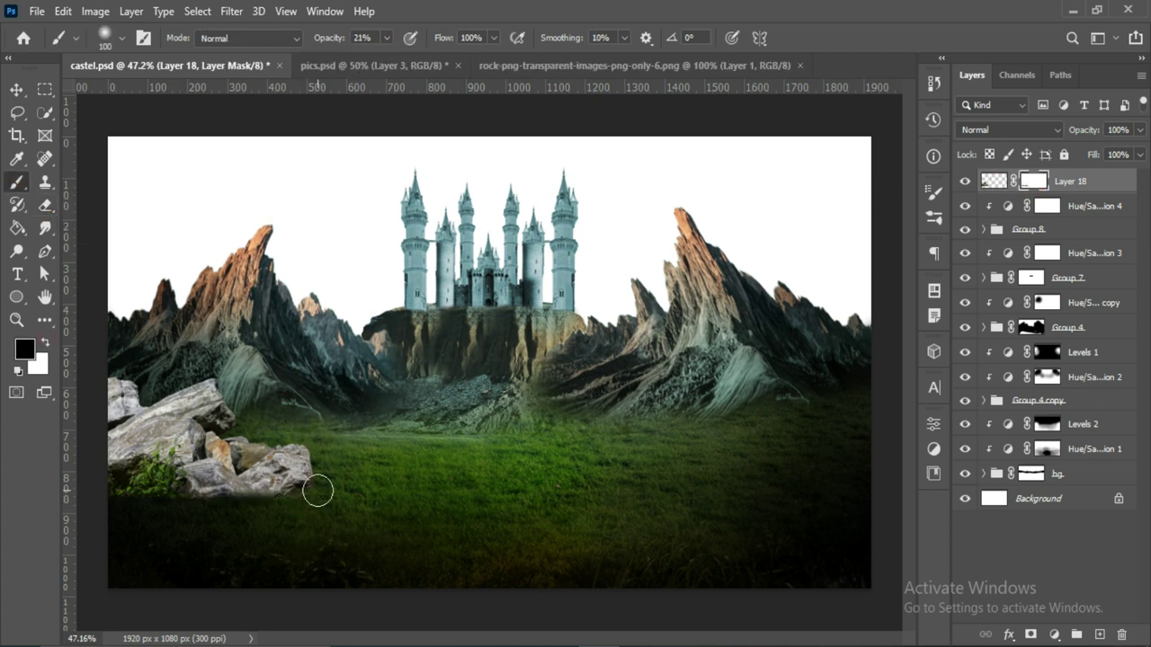
Step: Duplicate the rocks, move the copy to the lower right and flip it horizontally
{"action": "key", "text": "v"}
{"action": "key", "text": "ctrl+j"}
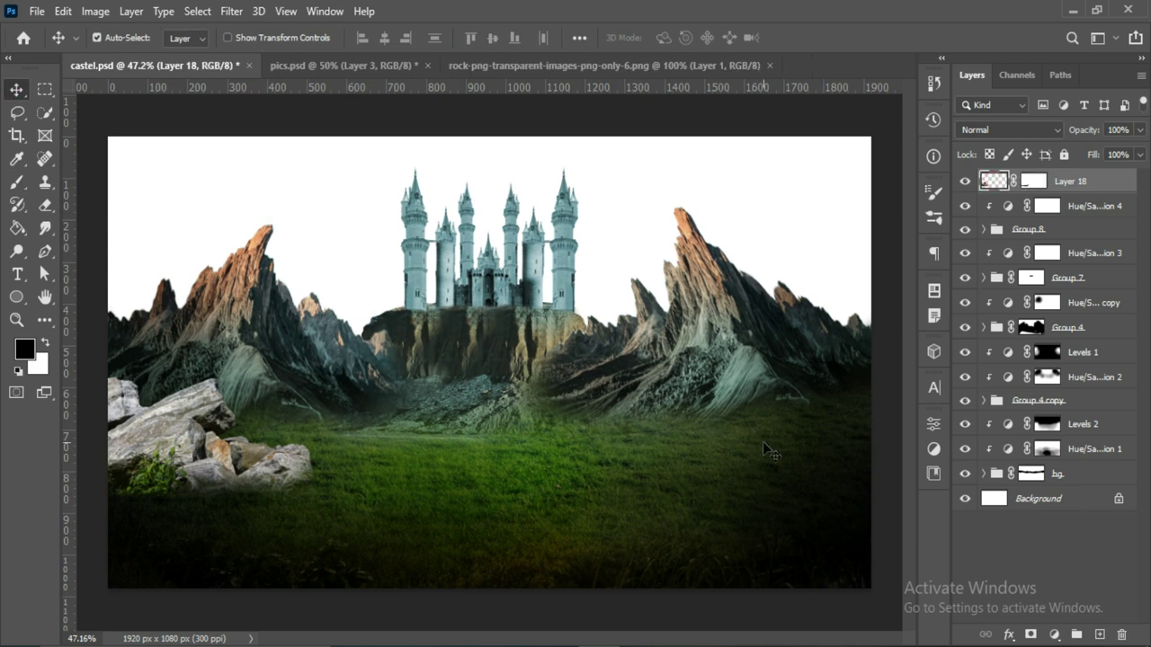
{"action": "left_click_drag", "start_coordinate": [207, 450], "coordinate": [755, 458]}
{"action": "key", "text": "ctrl+t"}
{"action": "key", "text": "Return"}
{"action": "left_click_drag", "start_coordinate": [641, 494], "coordinate": [640, 490]}
Step: Touch up the copied rocks and group both rock layers into Group 9
{"action": "key", "text": "b"}
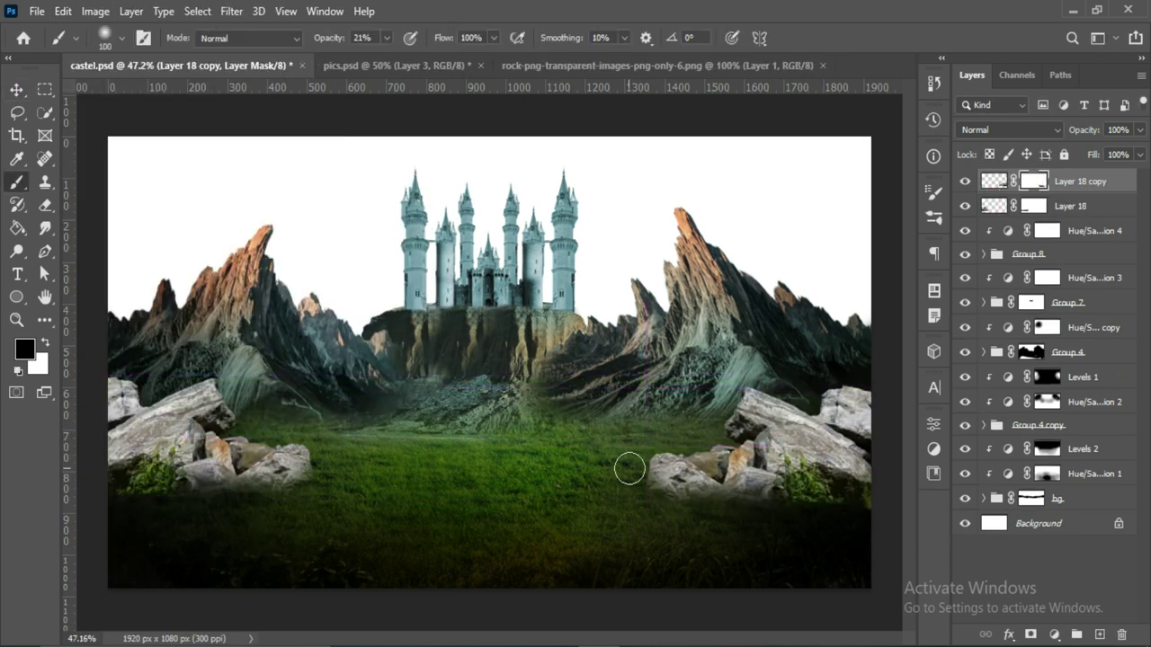
{"action": "left_click", "coordinate": [44, 206]}
{"action": "key", "text": "ctrl+2"}
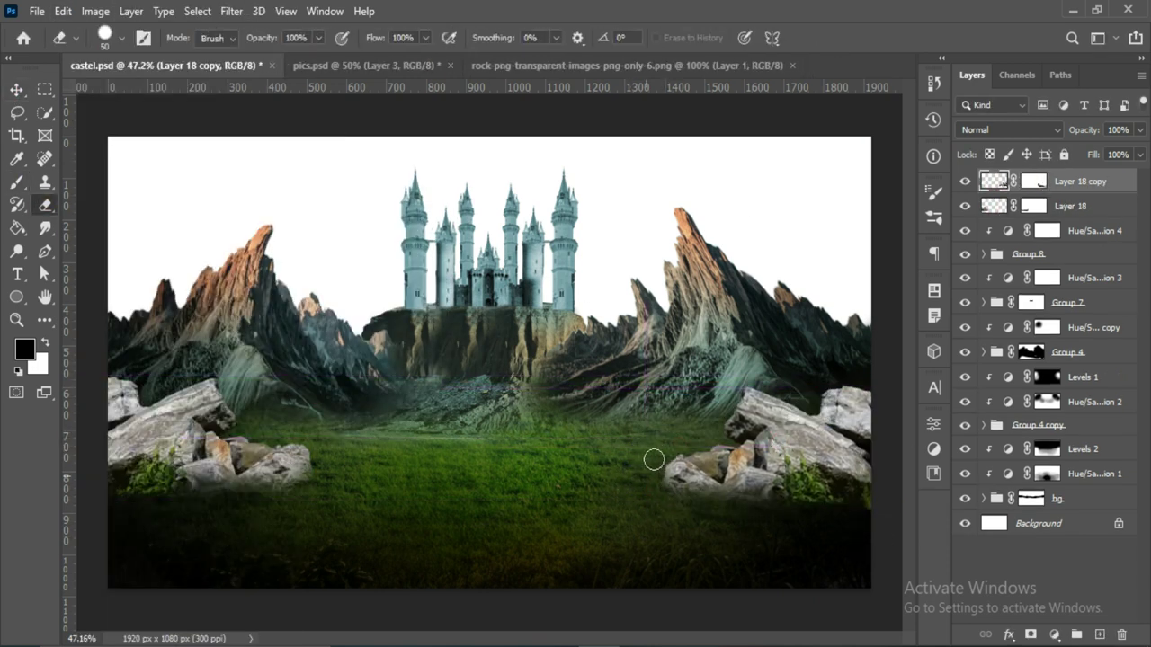
{"action": "key", "text": "v"}
{"action": "key", "text": "ctrl+g"}
Step: Add Levels 3 (white input 252), invert its mask and paint it over the left and right rocks
{"action": "left_click", "coordinate": [1054, 634]}
{"action": "left_click", "coordinate": [1016, 396]}
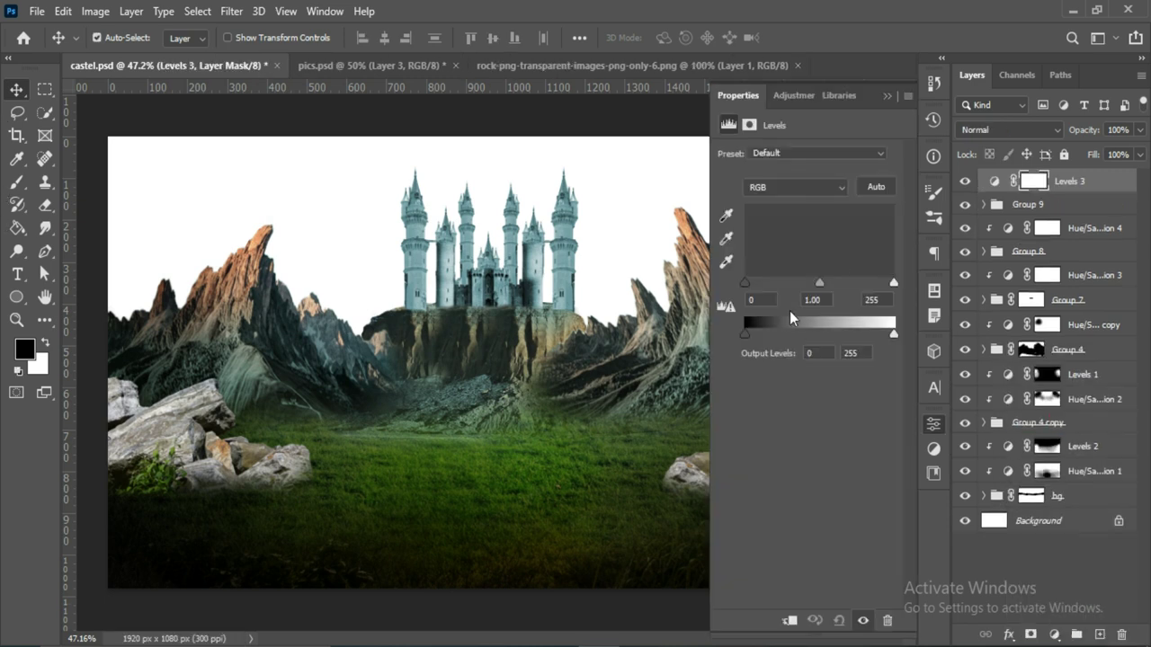
{"action": "left_click_drag", "start_coordinate": [896, 283], "coordinate": [893, 286]}
{"action": "key", "text": "b"}
{"action": "key", "text": "ctrl+i"}
{"action": "key", "text": "x"}
{"action": "left_click_drag", "start_coordinate": [156, 444], "coordinate": [102, 456]}
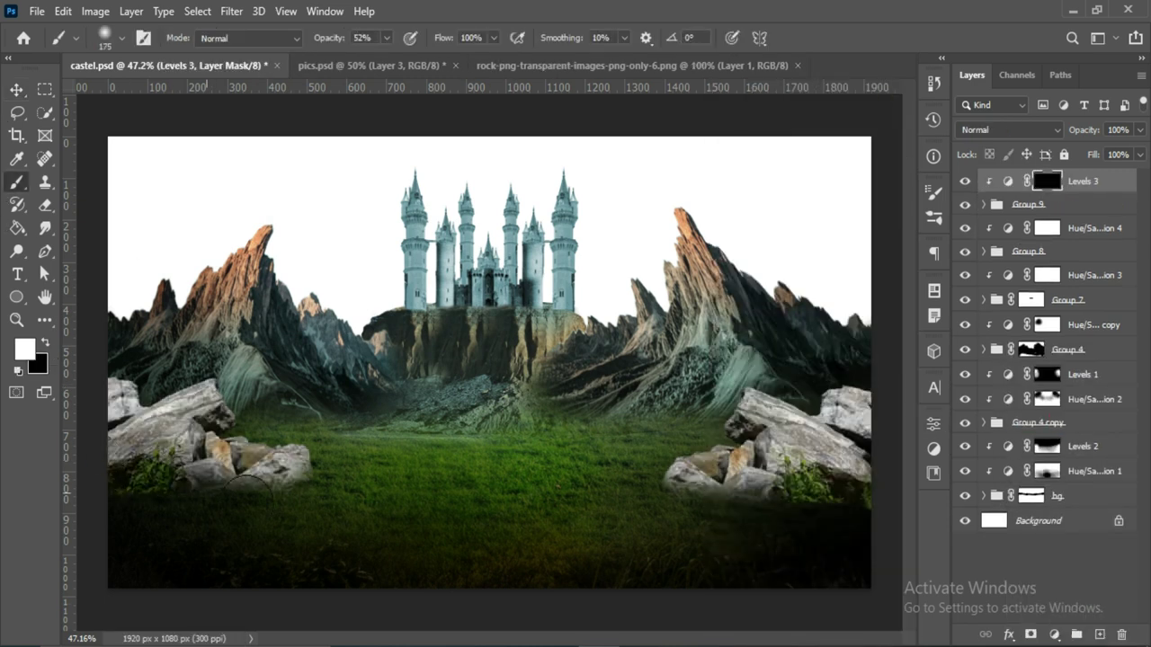
{"action": "key", "text": "bracketleft"}
{"action": "left_click_drag", "start_coordinate": [842, 395], "coordinate": [828, 460]}
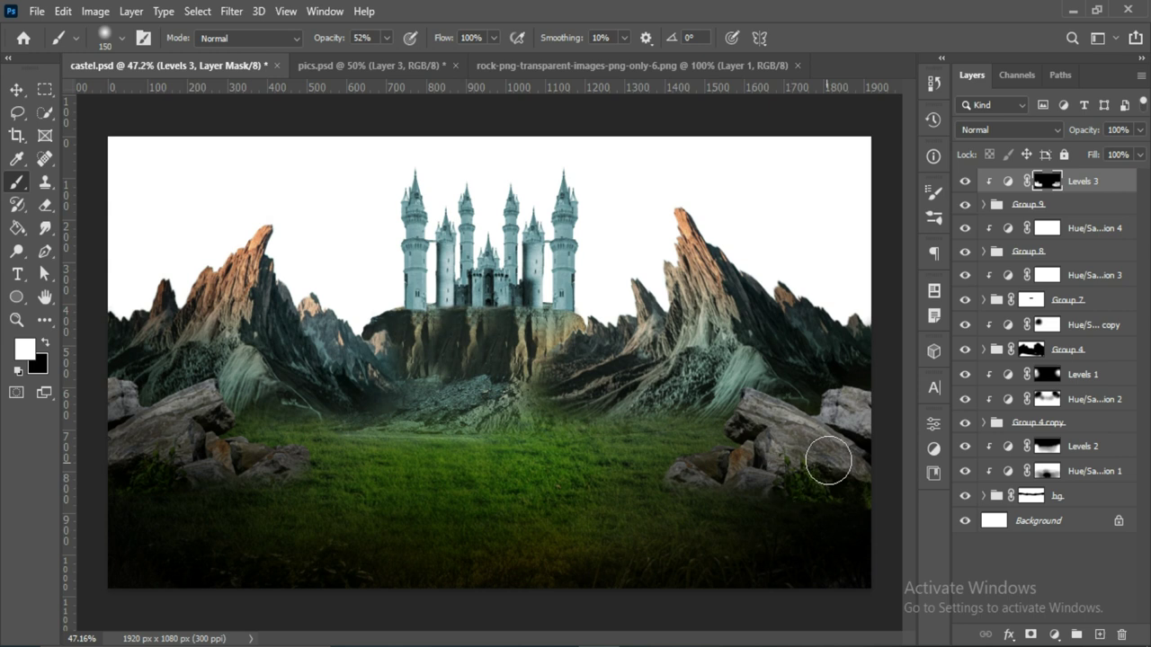
Step: Add a colorized Hue/Saturation at hue 210 to cool the rocks
{"action": "key", "text": "v"}
{"action": "left_click", "coordinate": [934, 424]}
{"action": "left_click", "coordinate": [1055, 634]}
{"action": "left_click", "coordinate": [807, 315]}
{"action": "mouse_move", "coordinate": [792, 219]}
{"action": "left_mouse_down"}
{"action": "mouse_move", "coordinate": [813, 220]}
{"action": "mouse_move", "coordinate": [741, 256]}
{"action": "left_mouse_up"}
{"action": "key", "text": "x"}
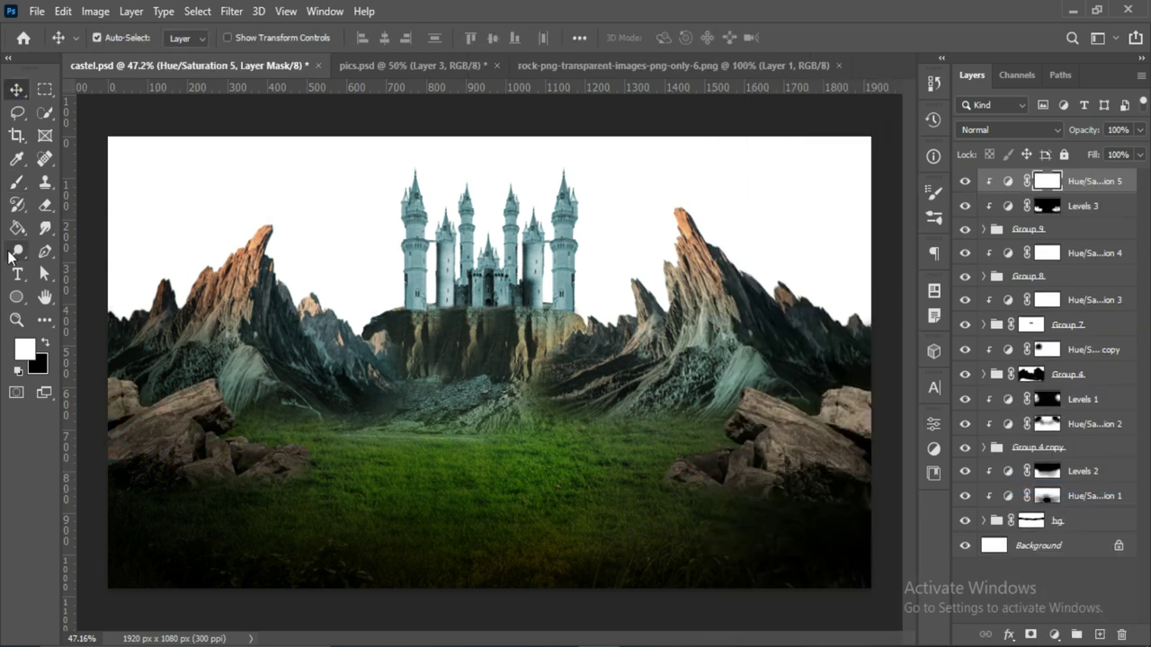
{"action": "key", "text": "b"}
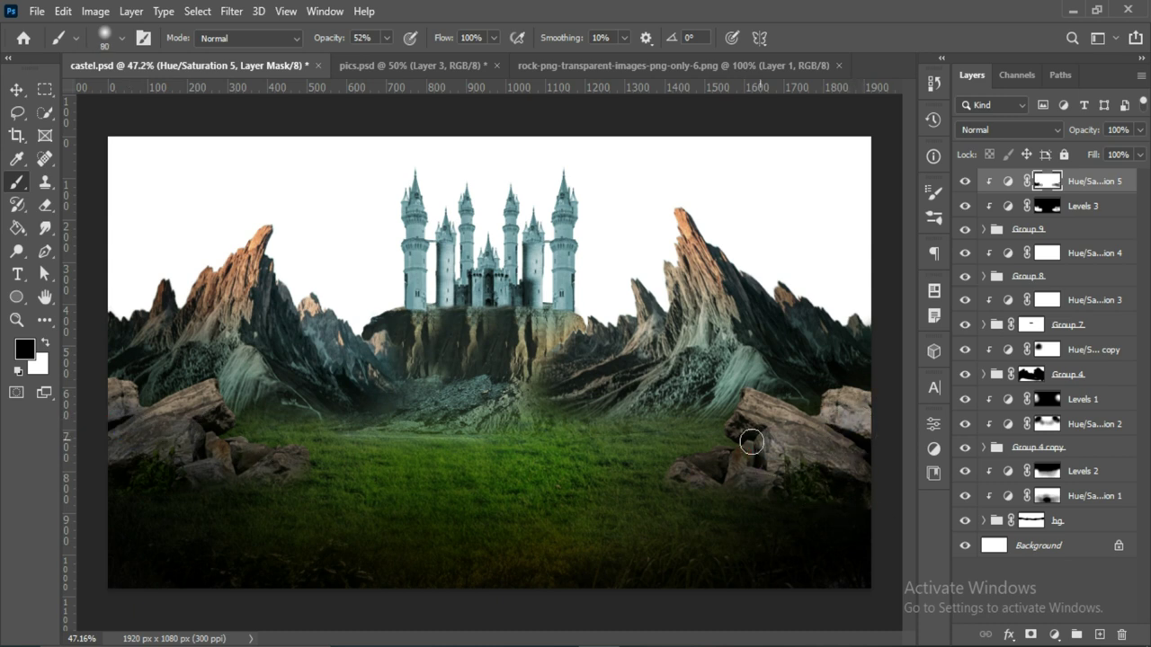
Step: Add a colorized Hue/Saturation at hue 30 above Levels 2 to tint the grass brown
{"action": "key", "text": "v"}
{"action": "left_click", "coordinate": [1084, 471]}
{"action": "left_click", "coordinate": [1055, 634]}
{"action": "left_click", "coordinate": [1030, 468]}
{"action": "left_click", "coordinate": [807, 315]}
{"action": "left_click_drag", "start_coordinate": [723, 220], "coordinate": [735, 224]}
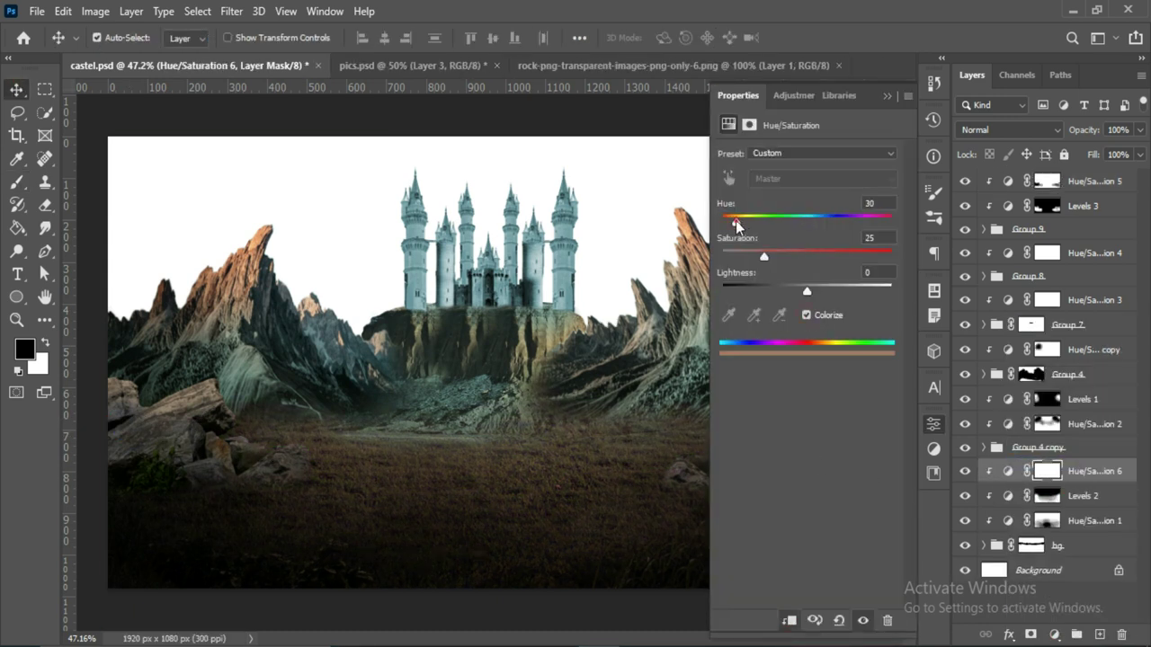
Step: Mask the brown grass tint and position the sunset sky layer behind the scene
{"action": "key", "text": "b"}
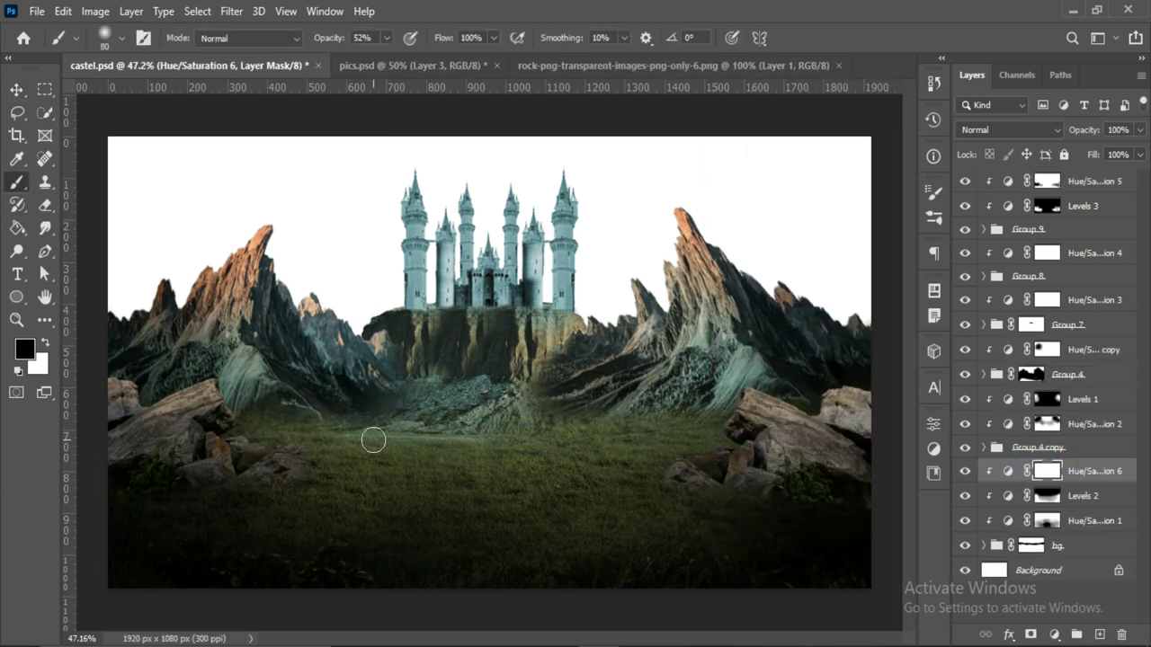
{"action": "key", "text": "v"}
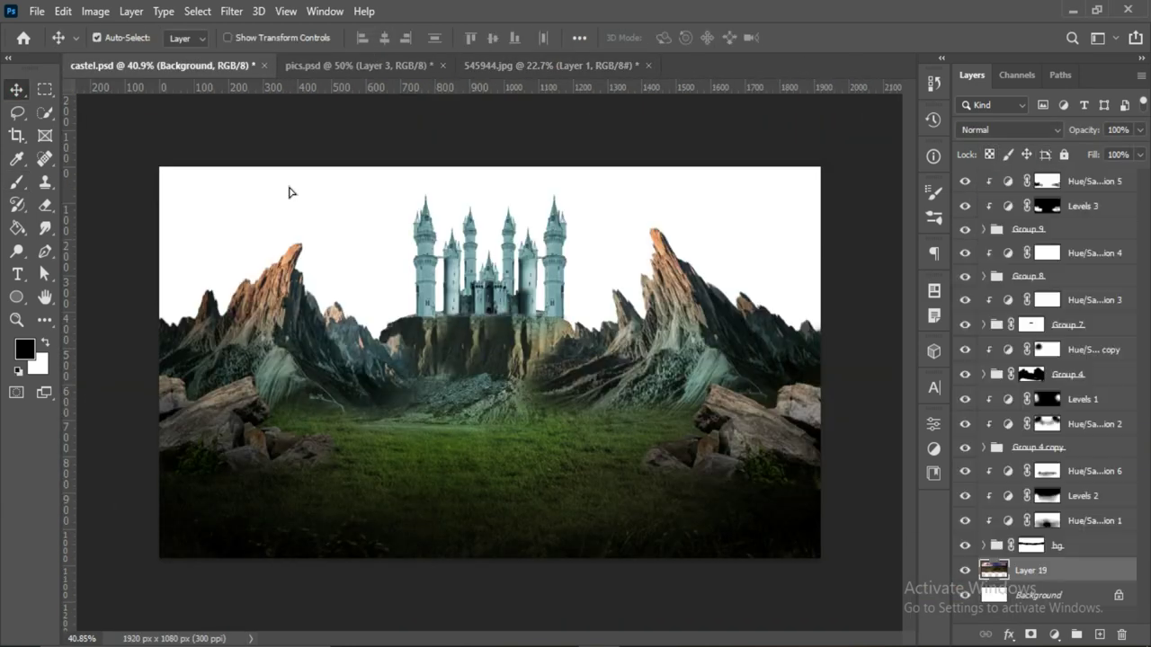
{"action": "key", "text": "ctrl+t"}
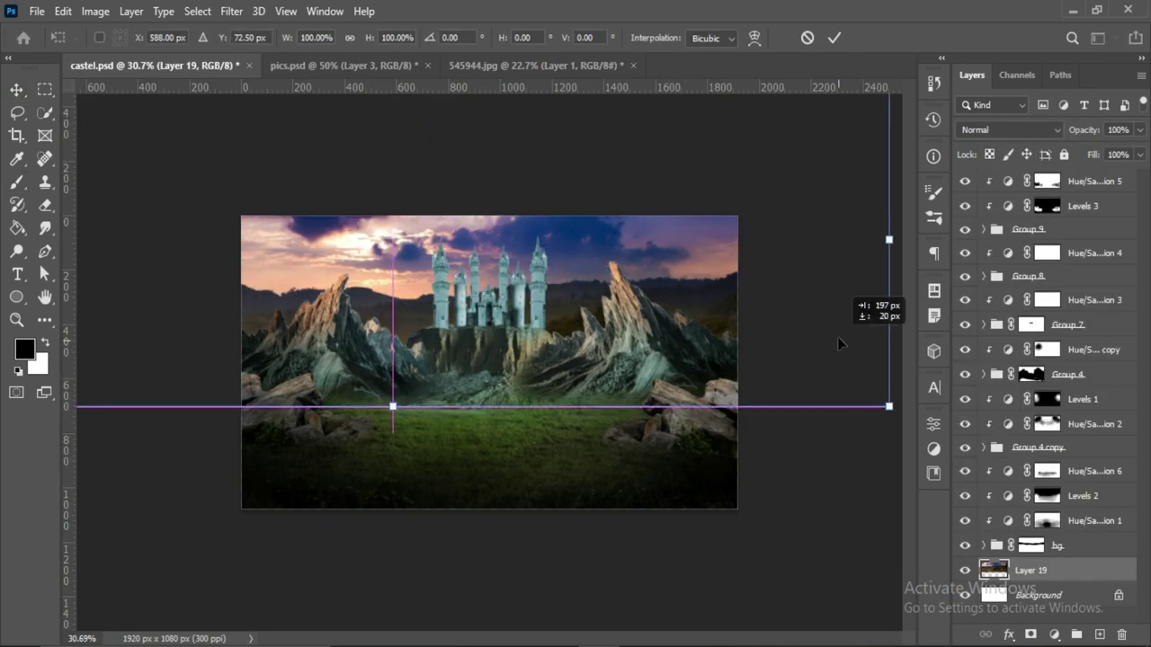
{"action": "left_click_drag", "start_coordinate": [766, 303], "coordinate": [763, 292]}
{"action": "key", "text": "Return"}
{"action": "left_click", "coordinate": [61, 11]}
Step: Warp the sky, pulling its top-right corner outward and stretching its bottom edge lower
{"action": "left_click", "coordinate": [324, 531]}
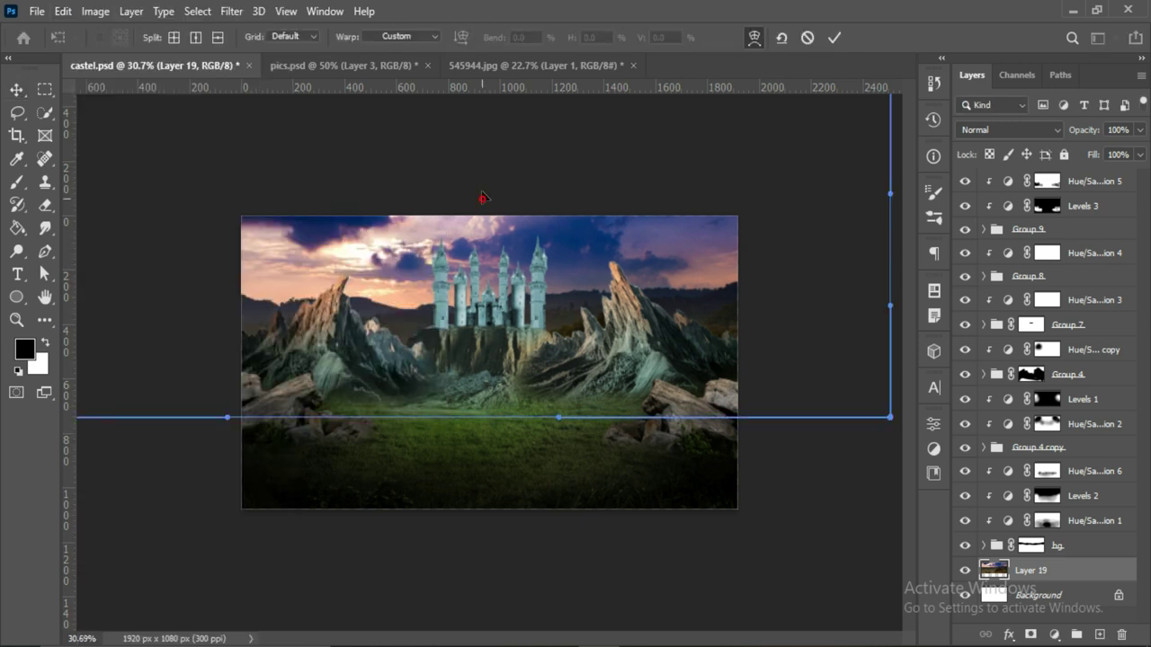
{"action": "left_click_drag", "start_coordinate": [539, 412], "coordinate": [542, 426]}
{"action": "key", "text": "ctrl+minus"}
{"action": "left_click_drag", "start_coordinate": [772, 144], "coordinate": [694, 72]}
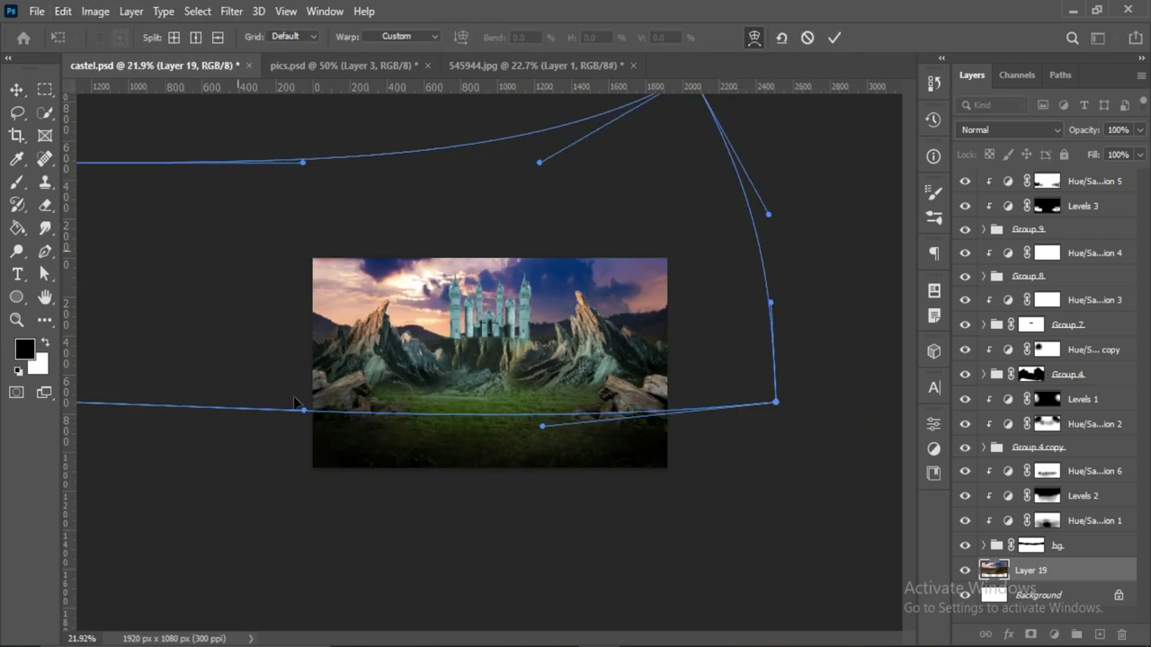
{"action": "left_click_drag", "start_coordinate": [543, 426], "coordinate": [527, 471]}
{"action": "left_click", "coordinate": [834, 38]}
{"action": "key", "text": "ctrl+0"}
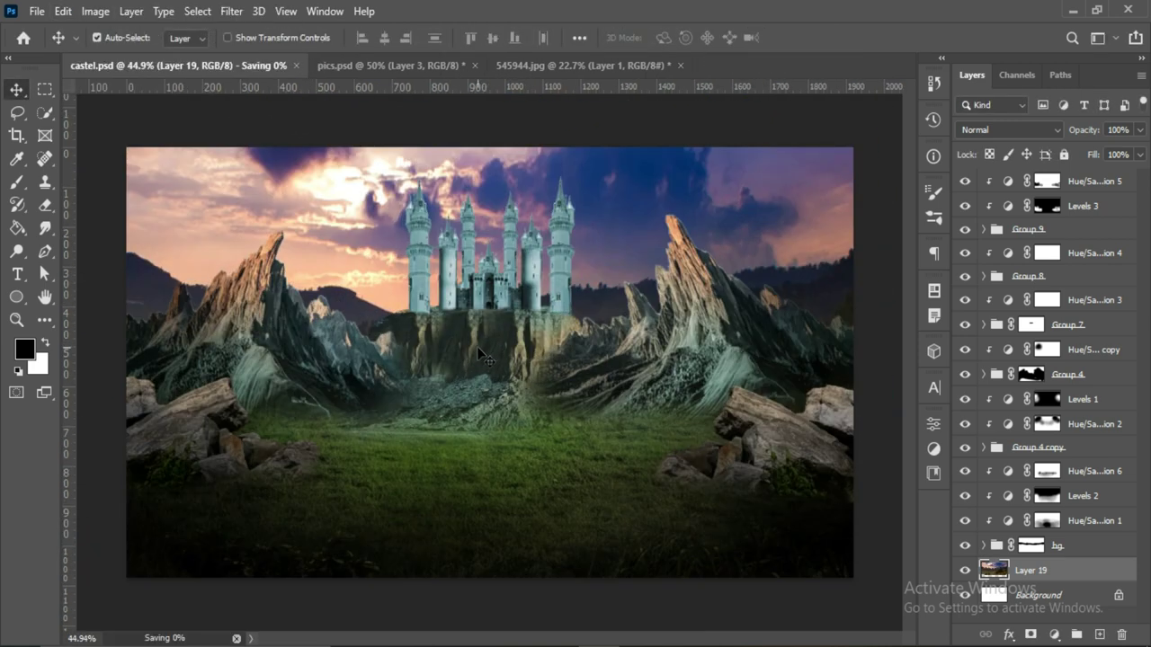
Step: Add a Levels 4 adjustment that darkens the whole image
{"action": "left_click", "coordinate": [1054, 635]}
{"action": "left_click", "coordinate": [1057, 403]}
{"action": "left_click_drag", "start_coordinate": [812, 334], "coordinate": [778, 349]}
Step: Paint the Levels 4 mask to lighten the sky around the castle
{"action": "left_click", "coordinate": [933, 423]}
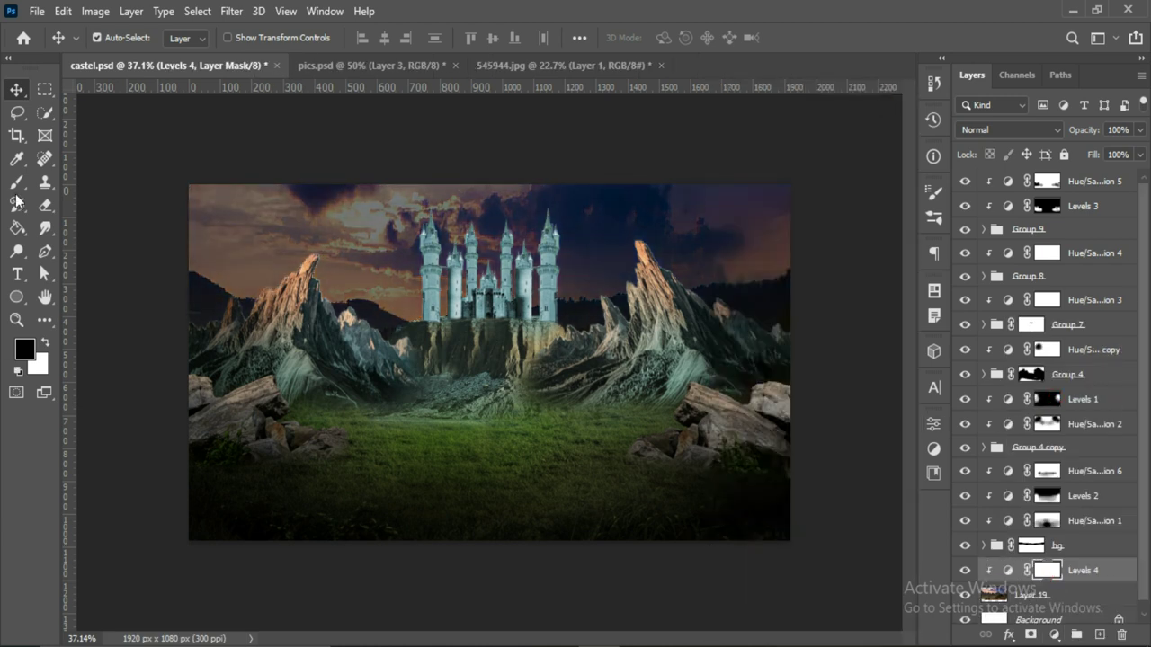
{"action": "key", "text": "b"}
{"action": "left_click_drag", "start_coordinate": [389, 243], "coordinate": [625, 231]}
{"action": "key", "text": "v"}
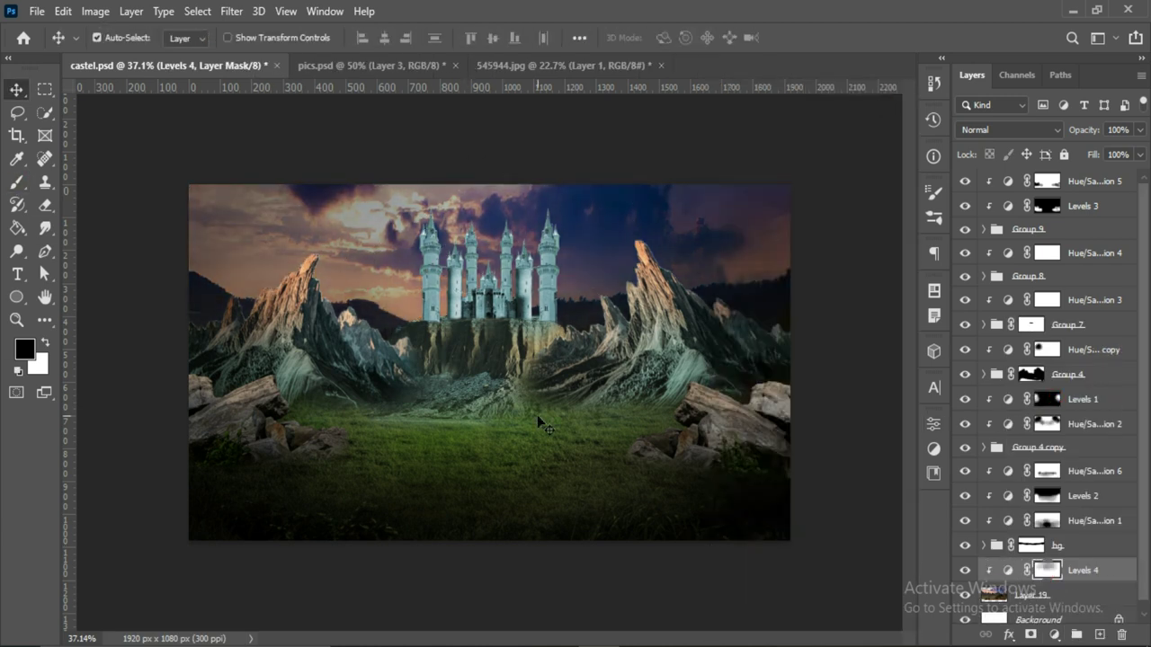
Step: Add Levels 5 above Hue/Saturation 3 to darken the castle (midtone 0.40, white 222)
{"action": "left_click", "coordinate": [1025, 276]}
{"action": "left_click", "coordinate": [984, 276]}
{"action": "left_click", "coordinate": [984, 276]}
{"action": "left_click", "coordinate": [1079, 299]}
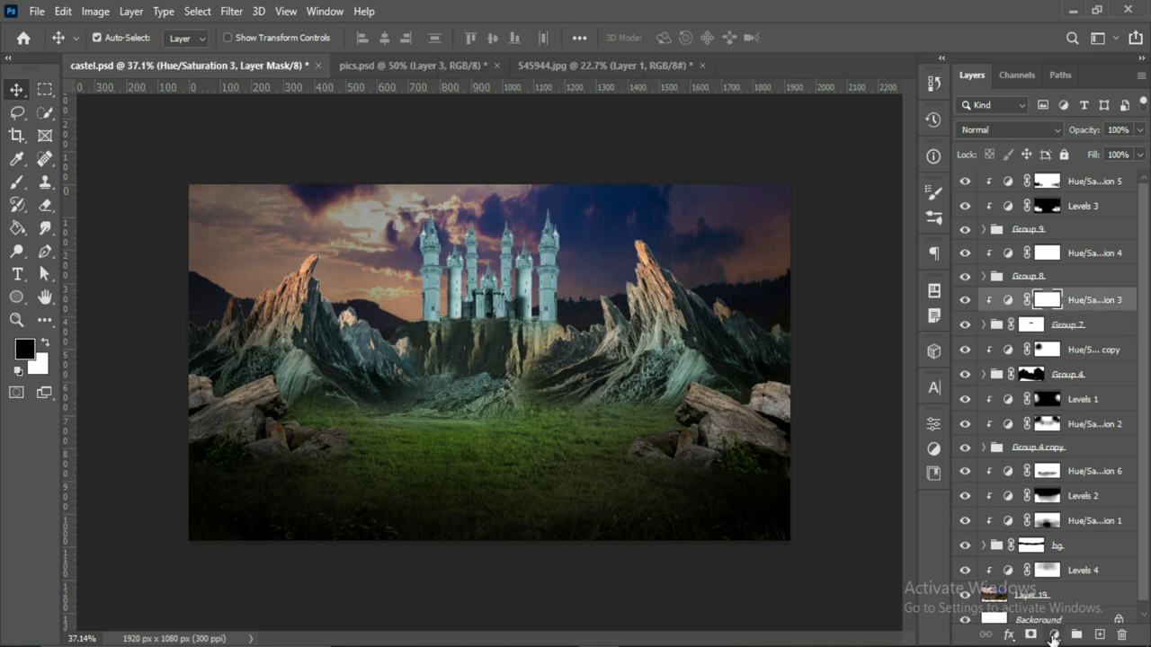
{"action": "left_click", "coordinate": [1053, 638]}
{"action": "left_click", "coordinate": [1057, 403]}
{"action": "left_click_drag", "start_coordinate": [809, 282], "coordinate": [874, 282]}
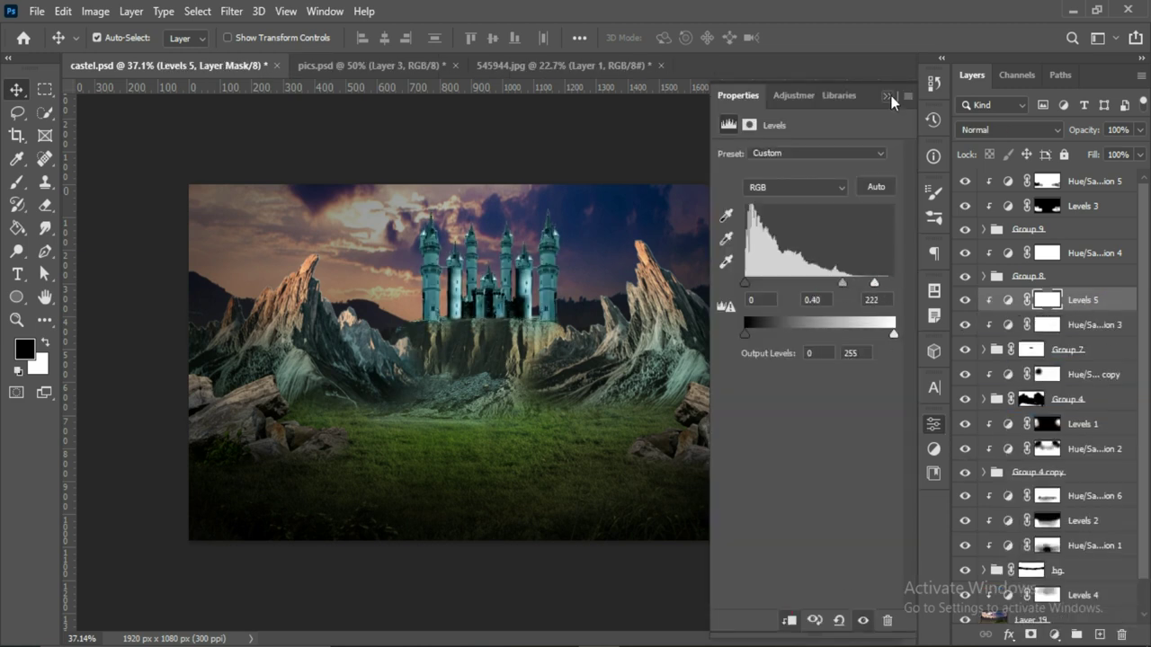
Step: Add a second castle Levels layer, Levels 6, and paint its mask
{"action": "left_click", "coordinate": [1079, 324]}
{"action": "left_click", "coordinate": [1079, 299]}
{"action": "left_click", "coordinate": [1054, 639]}
{"action": "left_click", "coordinate": [1057, 403]}
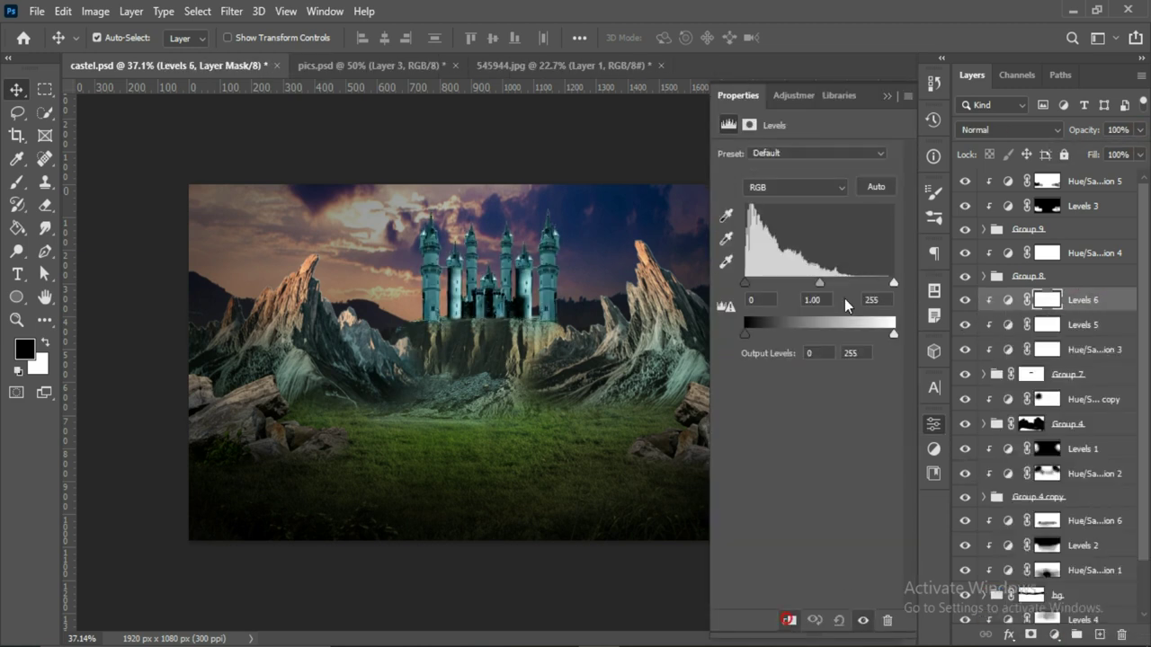
{"action": "left_click", "coordinate": [886, 95]}
{"action": "left_click", "coordinate": [16, 181]}
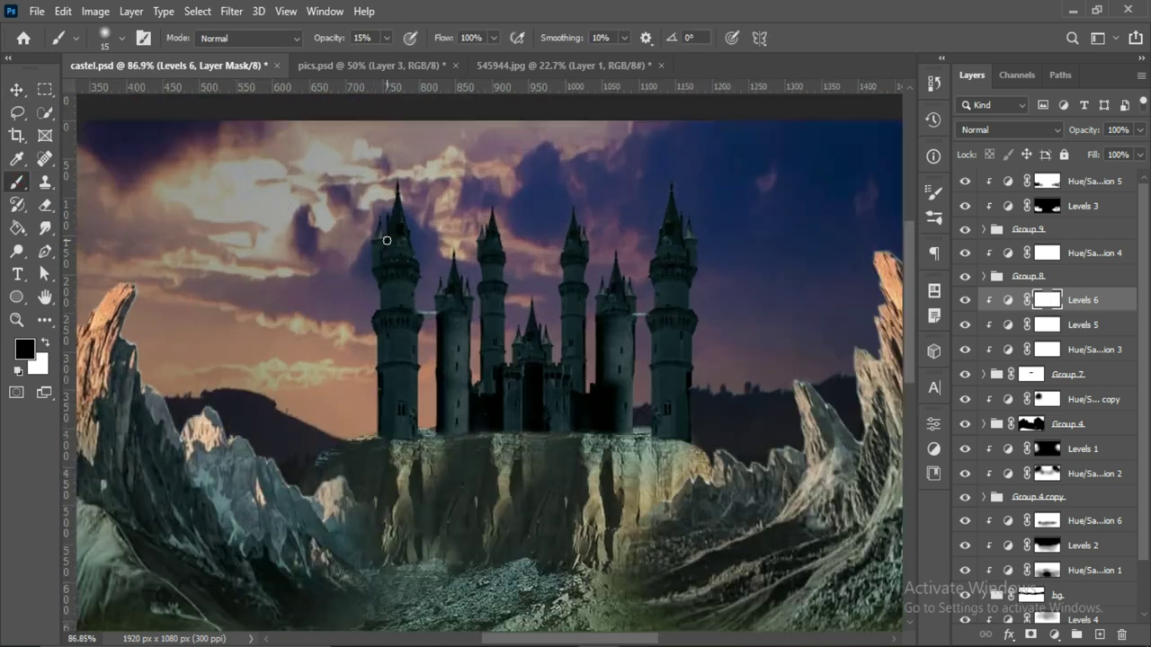
{"action": "scroll", "coordinate": [441, 238], "scroll_direction": "up", "scroll_amount": 5}
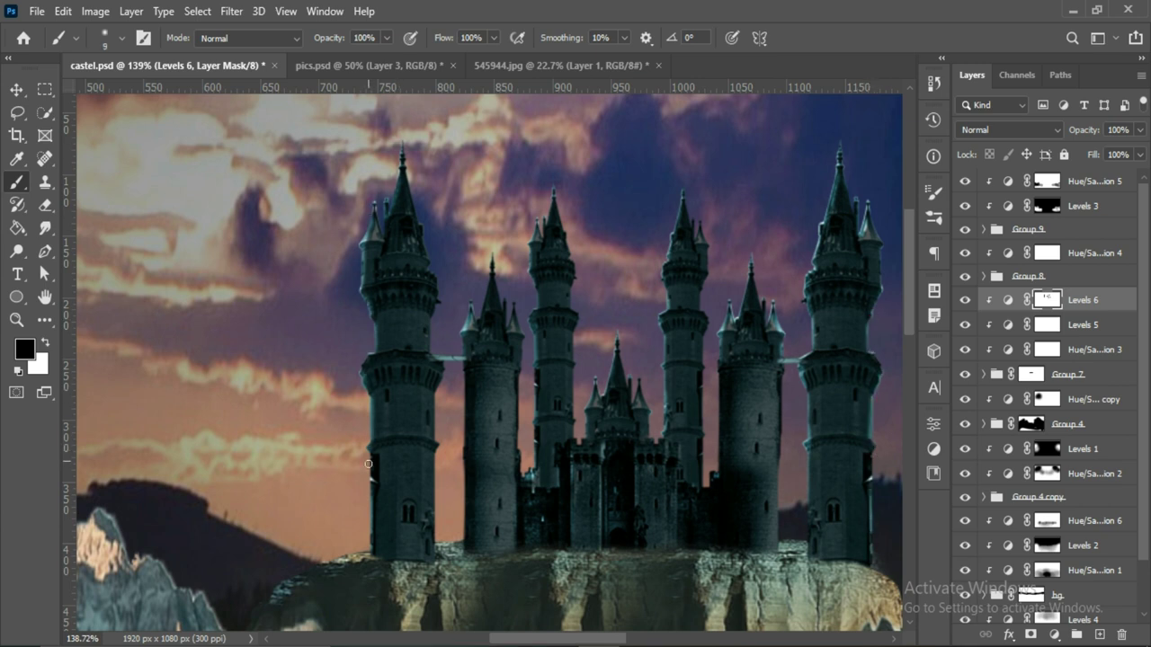
{"action": "key", "text": "ctrl+0"}
Step: Add Levels 7 above Levels 4 to darken the sky (12, 0.88, 233)
{"action": "key", "text": "v"}
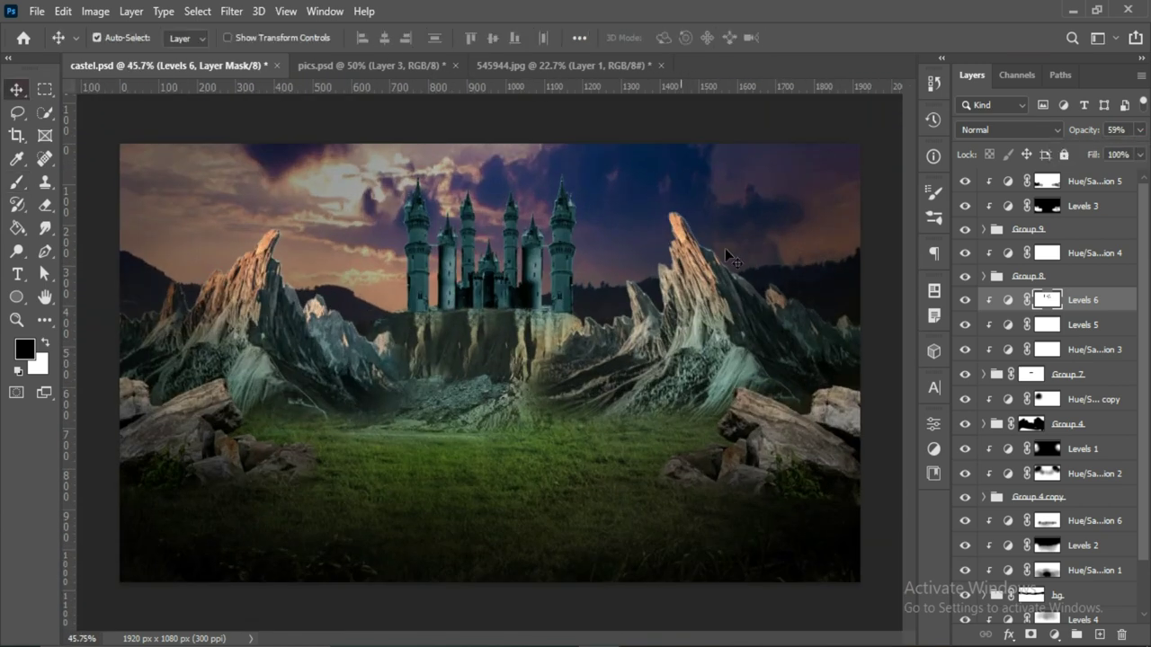
{"action": "scroll", "coordinate": [1043, 450], "scroll_direction": "down", "scroll_amount": 2}
{"action": "left_click", "coordinate": [1083, 563]}
{"action": "left_click", "coordinate": [1055, 635]}
{"action": "left_click", "coordinate": [1061, 423]}
{"action": "left_click_drag", "start_coordinate": [845, 303], "coordinate": [891, 303]}
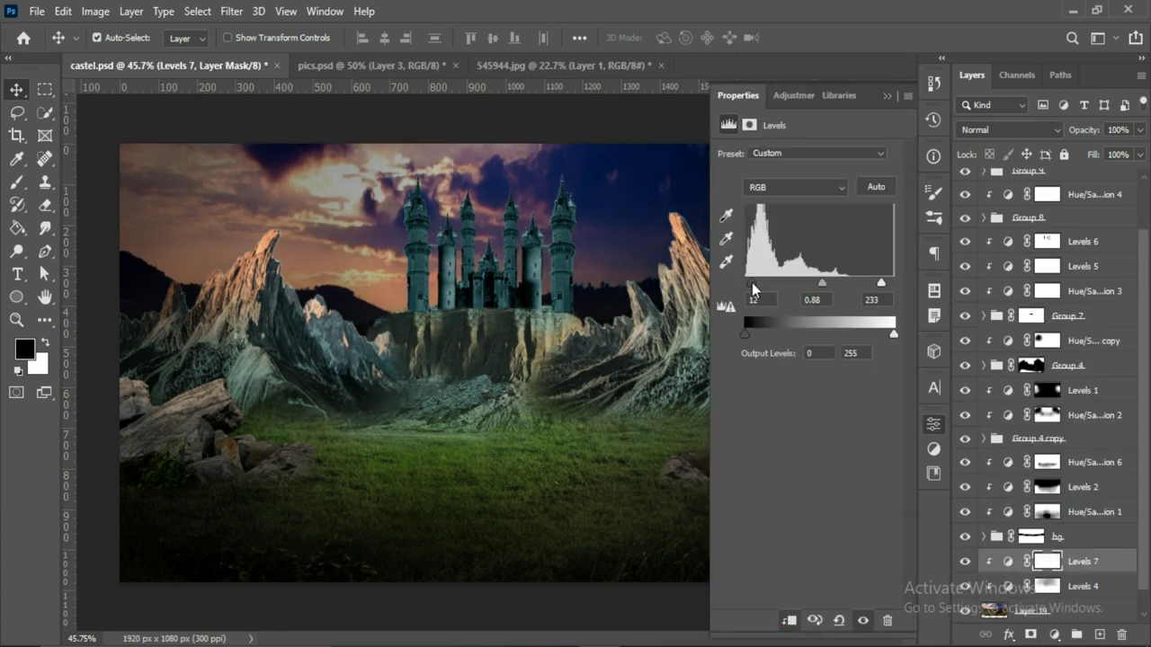
{"action": "left_click", "coordinate": [935, 425]}
Step: Place the snow landscape, add a mask and paint black to reveal the castle and rock peaks
{"action": "scroll", "coordinate": [1124, 557], "scroll_direction": "down", "scroll_amount": 1}
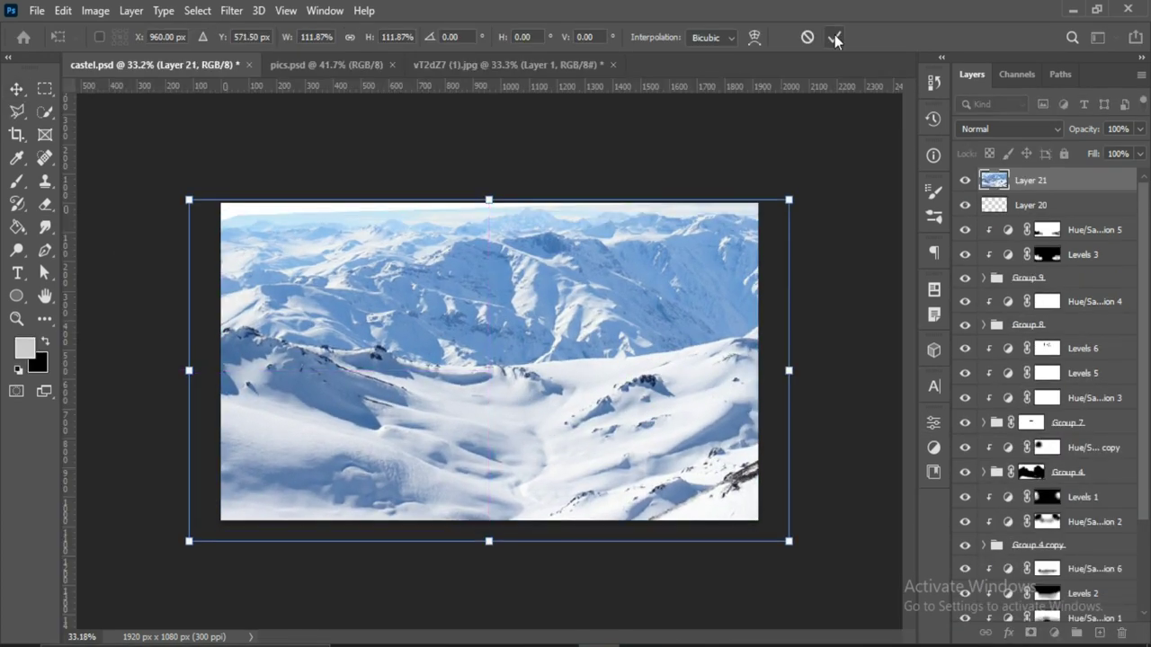
{"action": "left_click", "coordinate": [833, 36]}
{"action": "left_click", "coordinate": [1032, 633]}
{"action": "key", "text": "b"}
{"action": "key", "text": "x"}
{"action": "mouse_move", "coordinate": [771, 206]}
{"action": "left_mouse_down"}
{"action": "mouse_move", "coordinate": [463, 218]}
{"action": "mouse_move", "coordinate": [647, 270]}
{"action": "left_mouse_up"}
{"action": "mouse_move", "coordinate": [432, 369]}
{"action": "left_mouse_down"}
{"action": "mouse_move", "coordinate": [494, 398]}
{"action": "mouse_move", "coordinate": [563, 398]}
{"action": "left_mouse_up"}
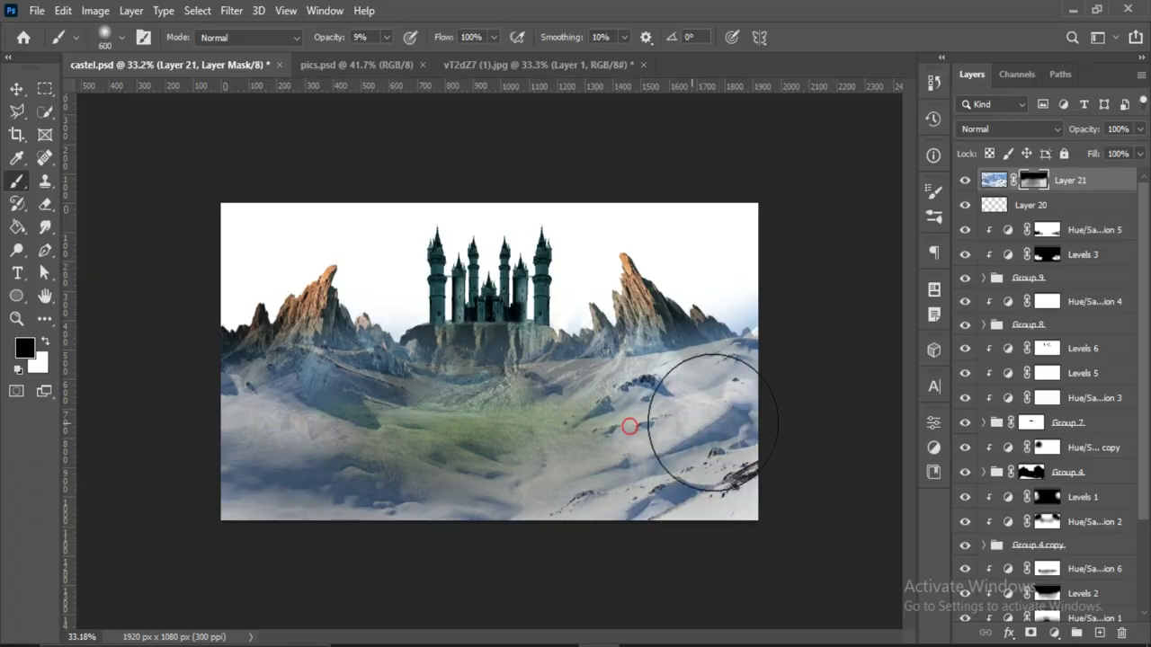
Step: Fade the snow at lower right and reveal the left and right rock masses
{"action": "mouse_move", "coordinate": [630, 424]}
{"action": "left_mouse_down"}
{"action": "mouse_move", "coordinate": [688, 401]}
{"action": "mouse_move", "coordinate": [713, 373]}
{"action": "left_mouse_up"}
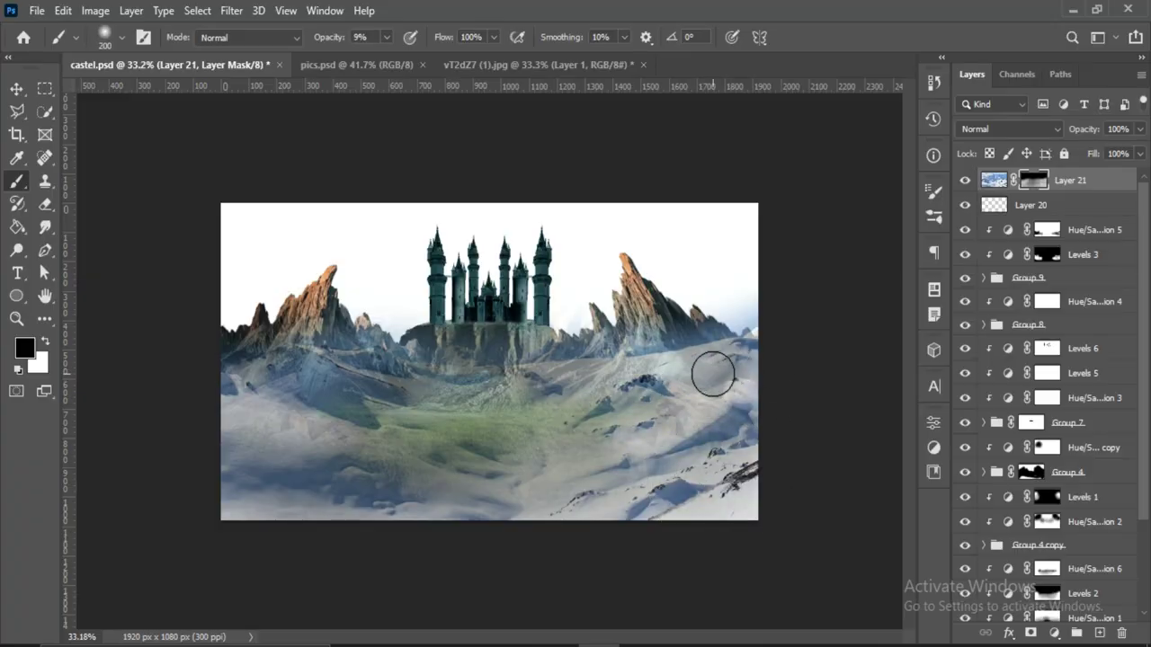
{"action": "left_click_drag", "start_coordinate": [387, 58], "coordinate": [394, 57]}
{"action": "left_click_drag", "start_coordinate": [720, 310], "coordinate": [620, 364]}
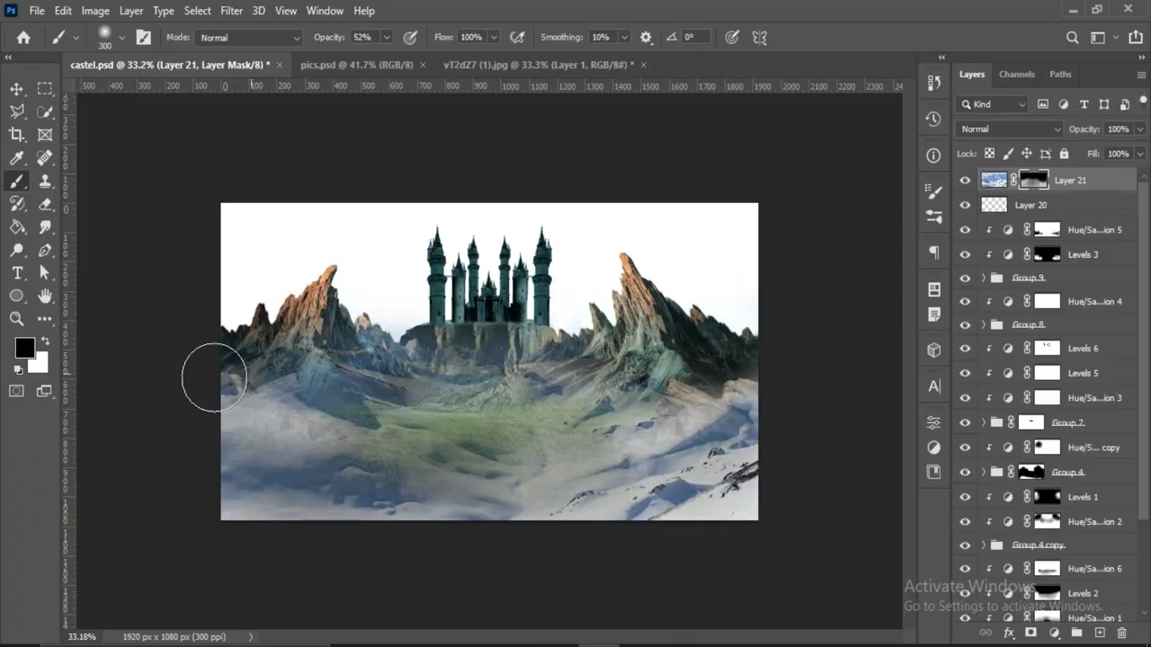
{"action": "mouse_move", "coordinate": [296, 369]}
{"action": "left_mouse_down"}
{"action": "mouse_move", "coordinate": [322, 387]}
{"action": "mouse_move", "coordinate": [483, 416]}
{"action": "mouse_move", "coordinate": [449, 476]}
{"action": "mouse_move", "coordinate": [309, 437]}
{"action": "mouse_move", "coordinate": [677, 472]}
{"action": "mouse_move", "coordinate": [626, 535]}
{"action": "left_mouse_up"}
Step: At 12% brush opacity, tone down the snowy foreground and reveal more rocks and mountains
{"action": "key", "text": "1"}
{"action": "key", "text": "2"}
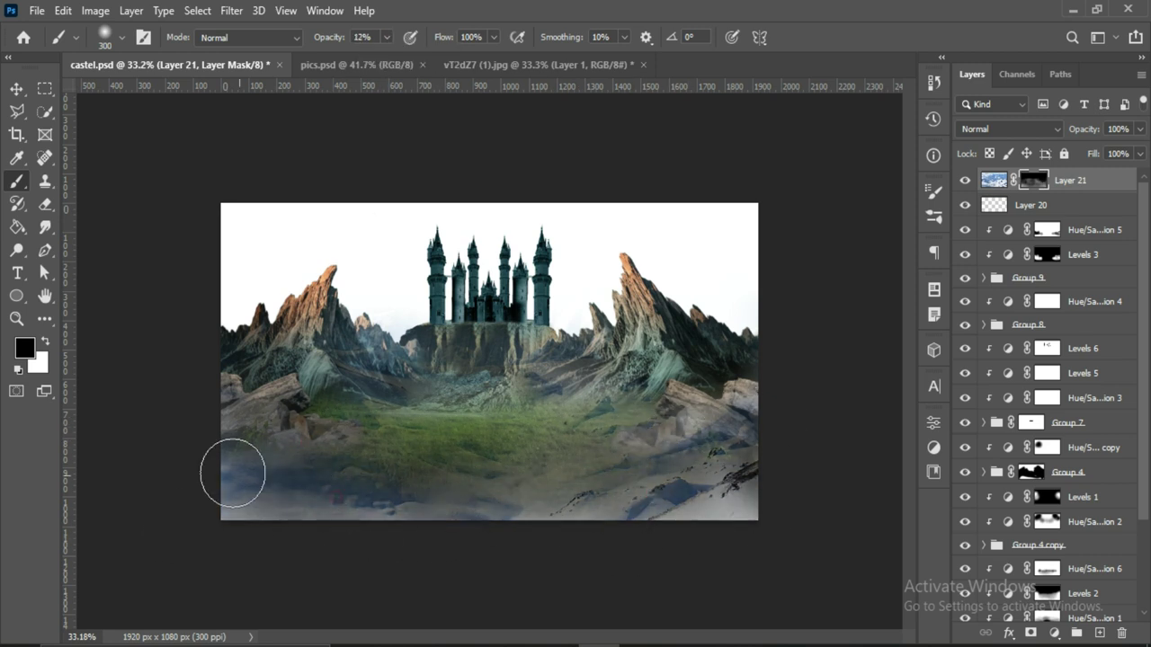
{"action": "left_click_drag", "start_coordinate": [231, 473], "coordinate": [726, 425]}
{"action": "mouse_move", "coordinate": [342, 346]}
{"action": "left_mouse_down"}
{"action": "mouse_move", "coordinate": [401, 378]}
{"action": "mouse_move", "coordinate": [270, 308]}
{"action": "mouse_move", "coordinate": [862, 295]}
{"action": "left_mouse_up"}
{"action": "left_click_drag", "start_coordinate": [715, 342], "coordinate": [725, 303]}
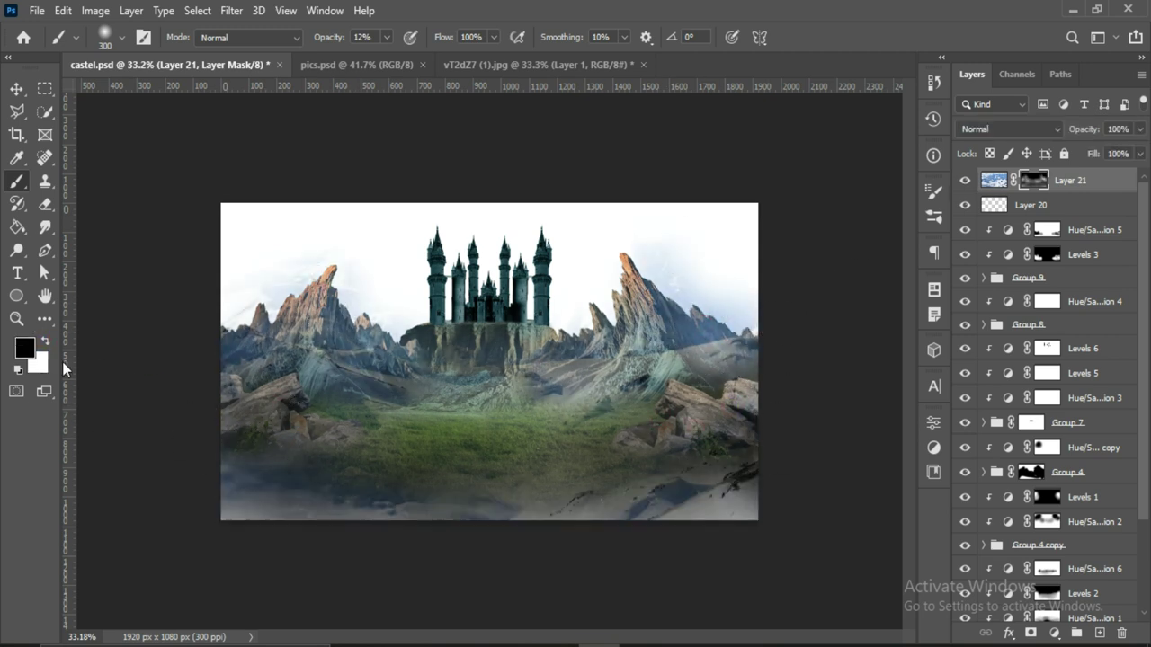
{"action": "key", "text": "x"}
{"action": "key", "text": "bracketleft"}
{"action": "key", "text": "bracketleft"}
{"action": "key", "text": "bracketleft"}
{"action": "key", "text": "bracketleft"}
{"action": "key", "text": "bracketleft"}
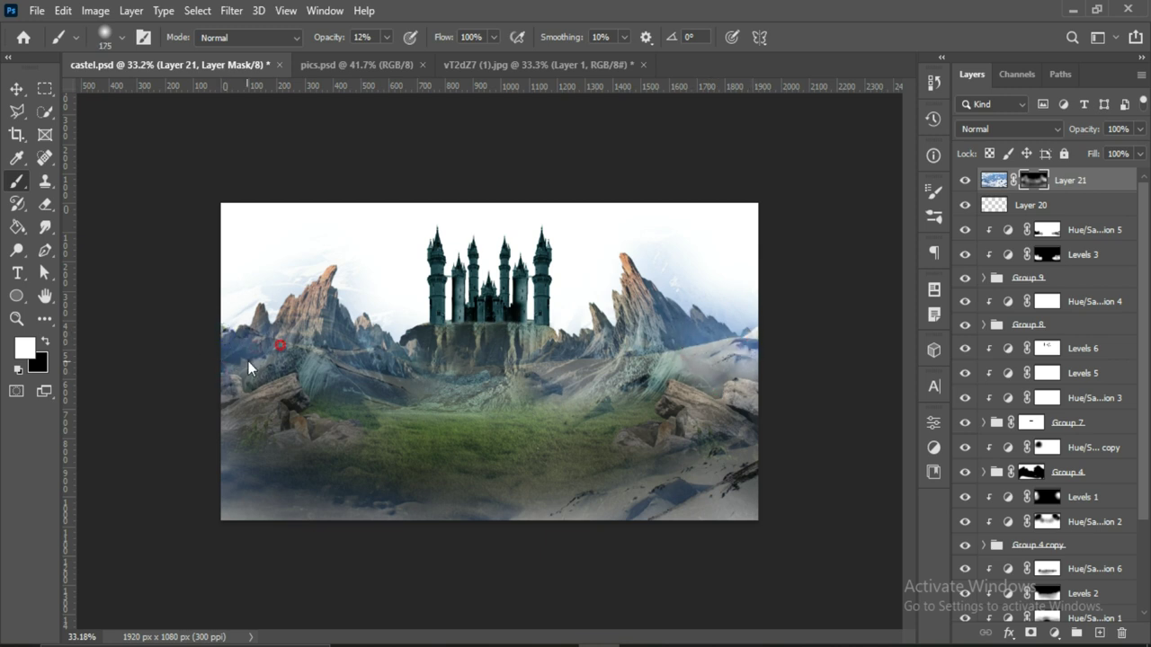
{"action": "key", "text": "bracketright"}
{"action": "key", "text": "bracketright"}
{"action": "key", "text": "bracketright"}
Step: Readjust the brush opacity, then close the extra photo without saving its changes
{"action": "key", "text": "0"}
{"action": "key", "text": "2"}
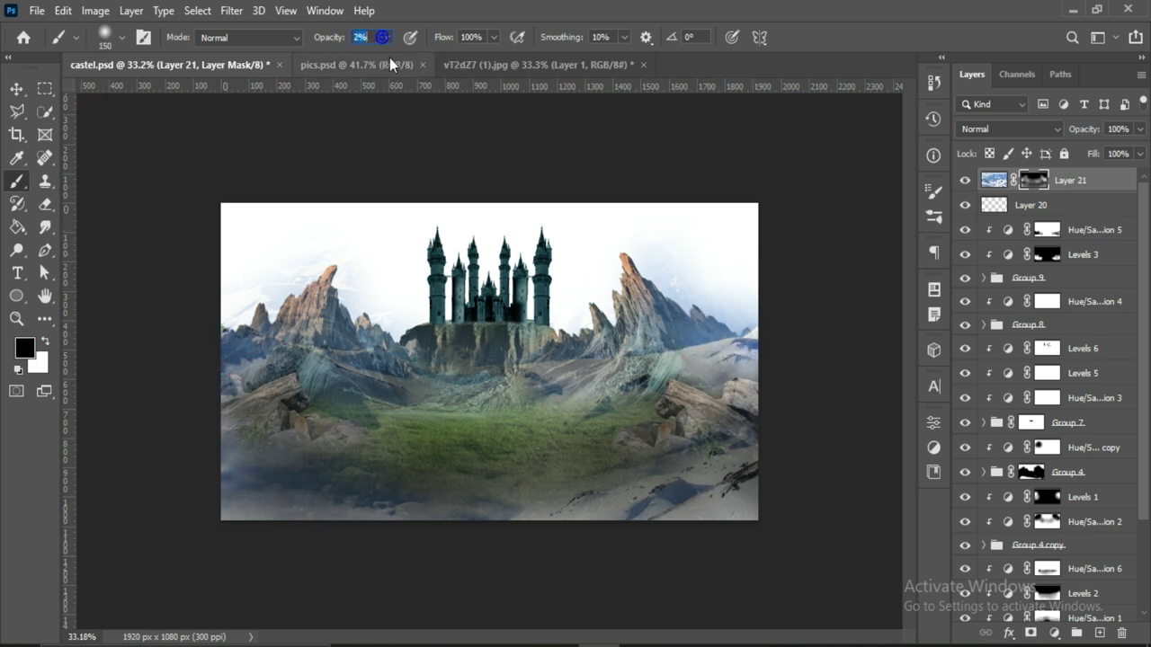
{"action": "key", "text": "6"}
{"action": "key", "text": "1"}
{"action": "key", "text": "v"}
{"action": "left_click", "coordinate": [644, 65]}
{"action": "left_click", "coordinate": [560, 257]}
Step: Paste the stairs image, then shrink it and place it below the castle
{"action": "key", "text": "ctrl+o"}
{"action": "key", "text": "Escape"}
{"action": "key", "text": "ctrl+v"}
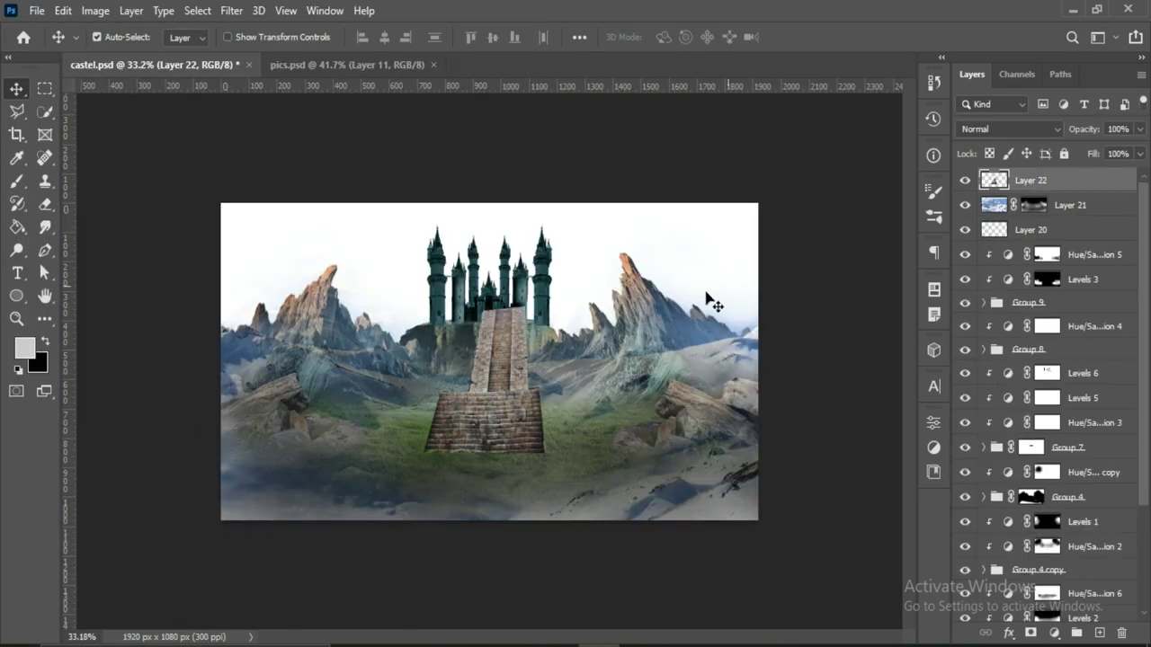
{"action": "key", "text": "ctrl+t"}
{"action": "left_click_drag", "start_coordinate": [532, 470], "coordinate": [527, 405]}
{"action": "key", "text": "Return"}
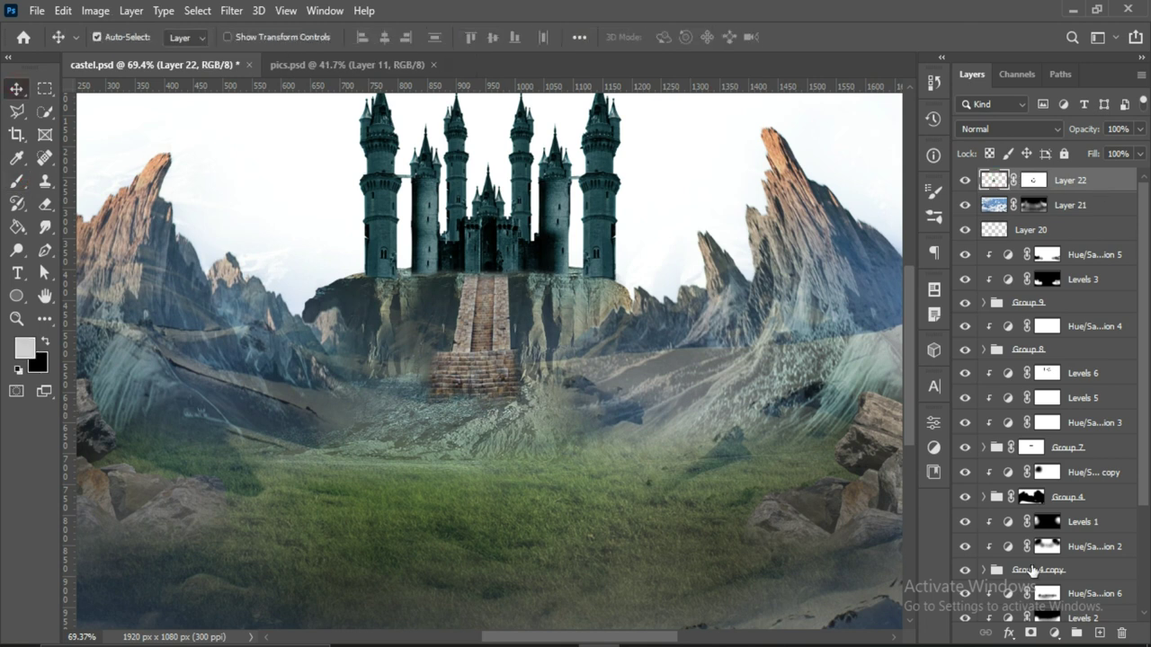
Step: Mask the stairs layer and brush its edges to blend into the cliff and mesa
{"action": "left_click", "coordinate": [887, 95]}
{"action": "key", "text": "b"}
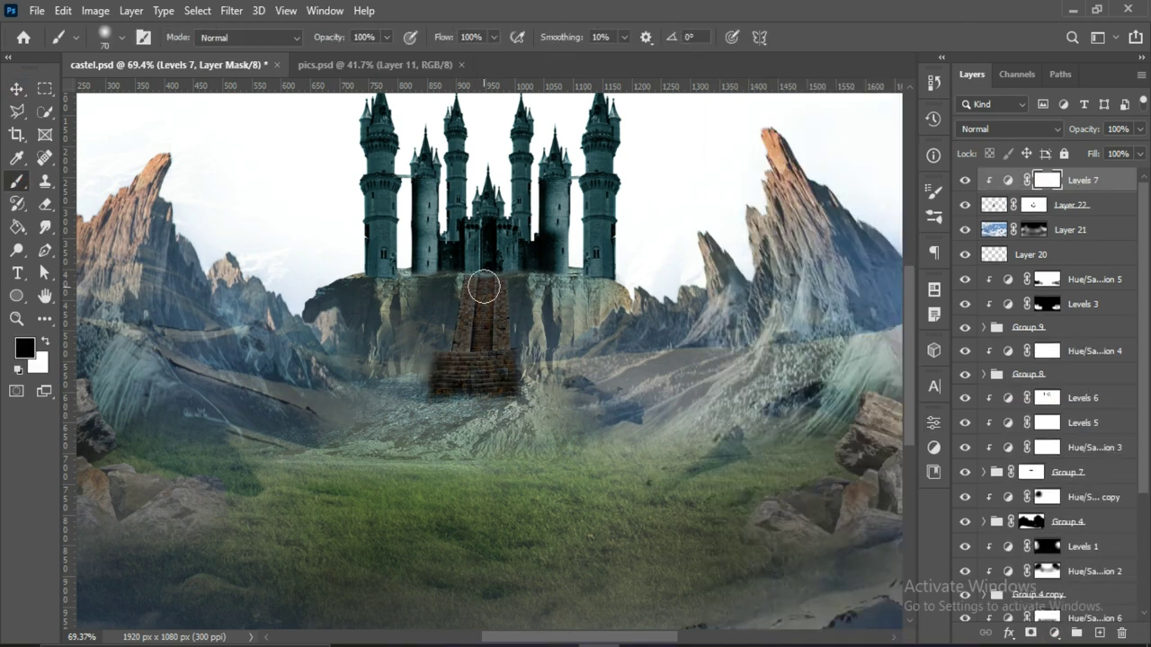
{"action": "left_click_drag", "start_coordinate": [472, 278], "coordinate": [491, 272]}
{"action": "left_click_drag", "start_coordinate": [476, 387], "coordinate": [483, 297]}
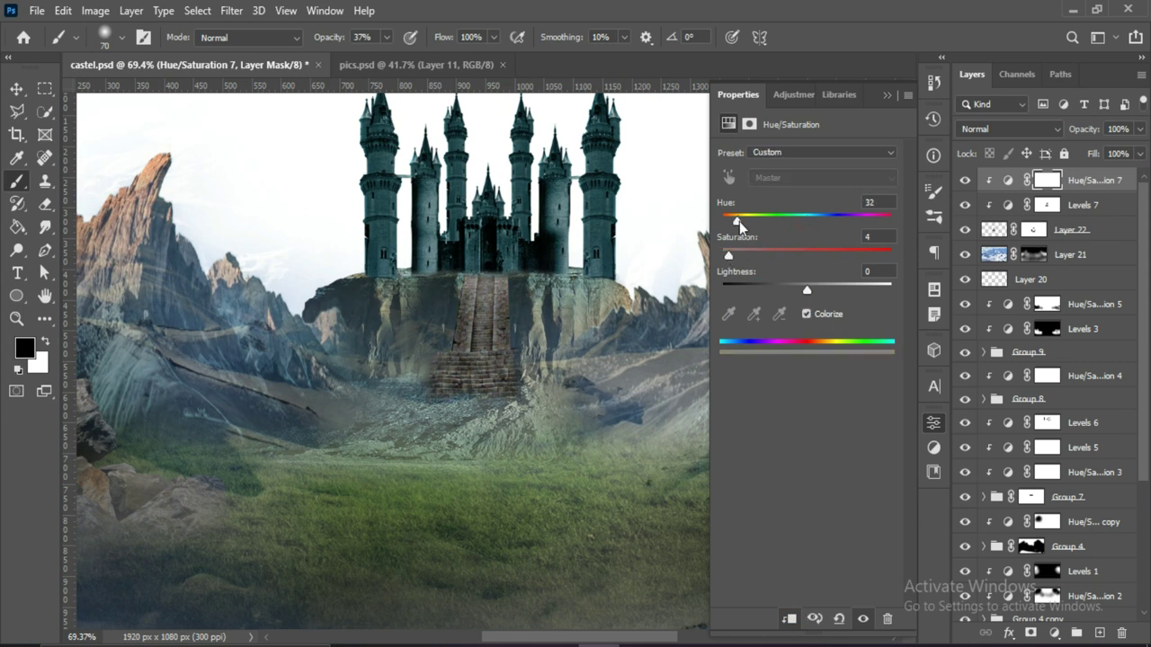
Step: Add another Hue/Saturation adjustment to tone the stairs, then target the Levels 7 mask with white
{"action": "left_click", "coordinate": [1054, 633]}
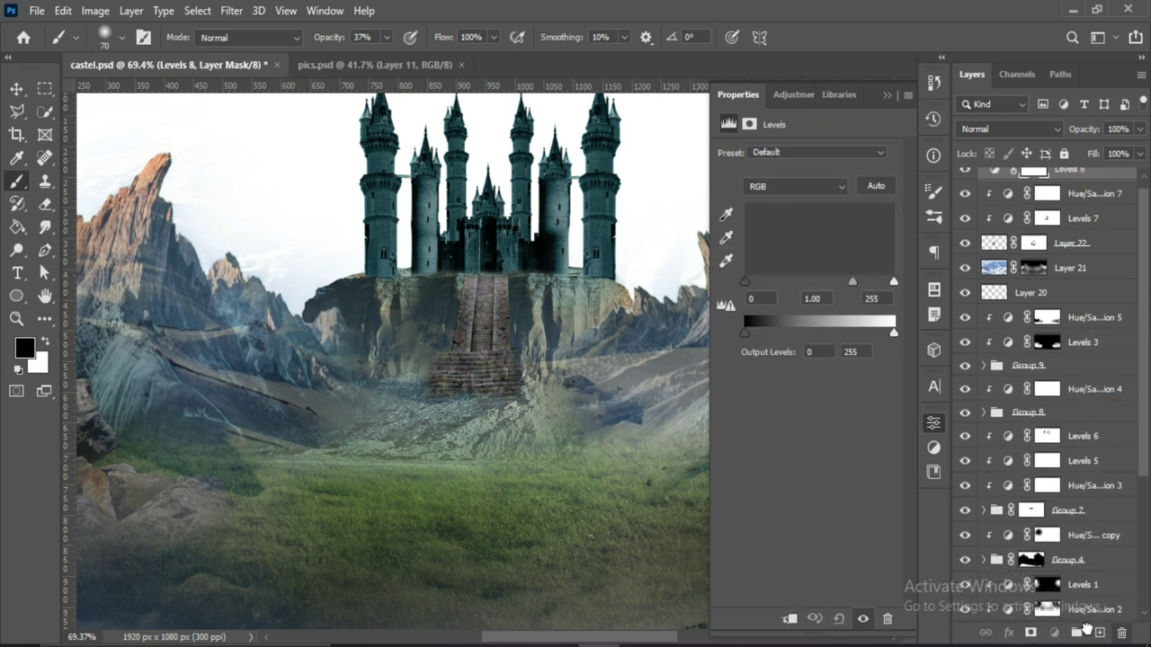
{"action": "left_click", "coordinate": [1061, 423]}
{"action": "left_click", "coordinate": [887, 95]}
{"action": "key", "text": "ctrl+0"}
{"action": "scroll", "coordinate": [521, 314], "scroll_direction": "up", "scroll_amount": 3}
{"action": "left_click", "coordinate": [507, 294], "text": "ctrl"}
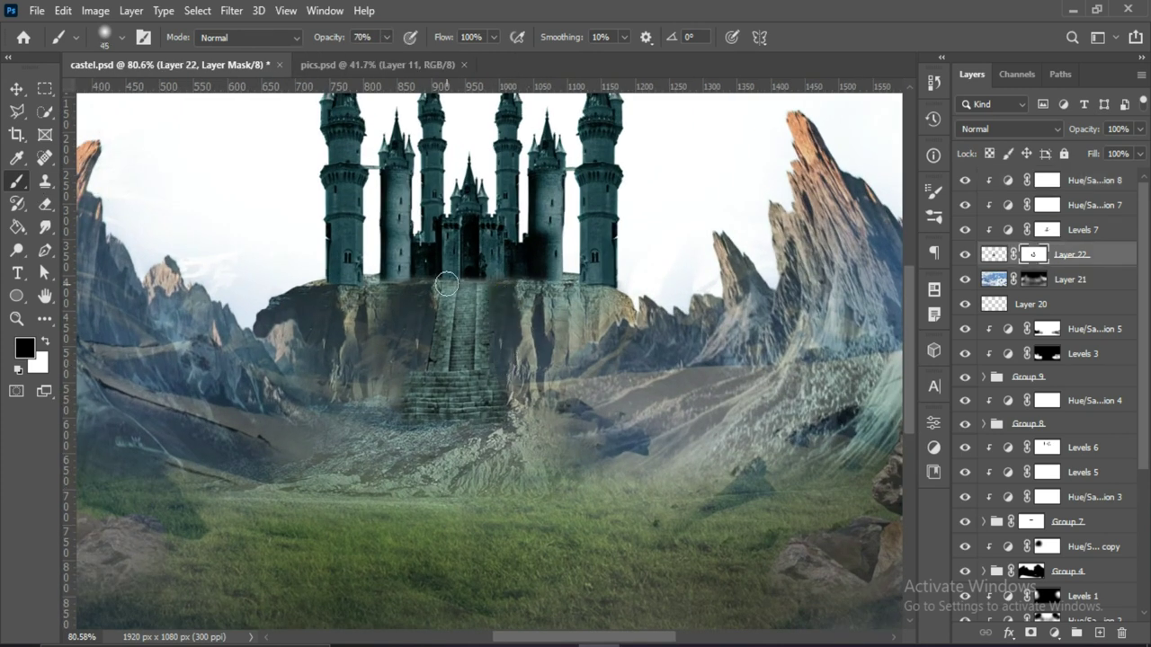
{"action": "key", "text": "alt+bracketright"}
{"action": "key", "text": "x"}
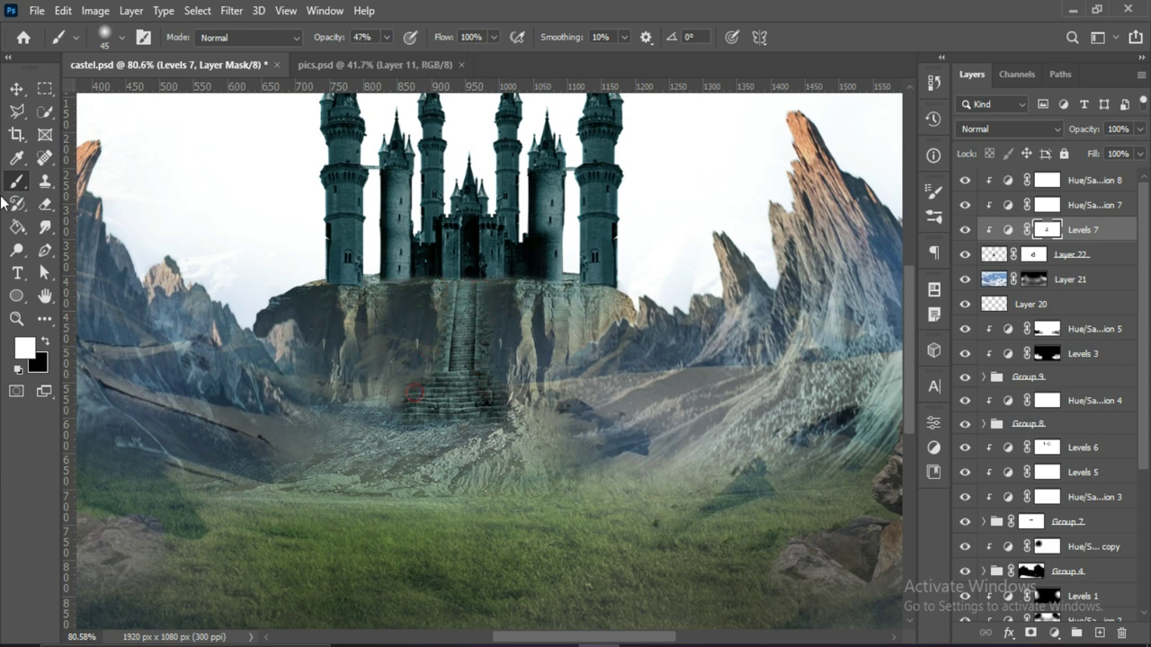
{"action": "key", "text": "ctrl+0"}
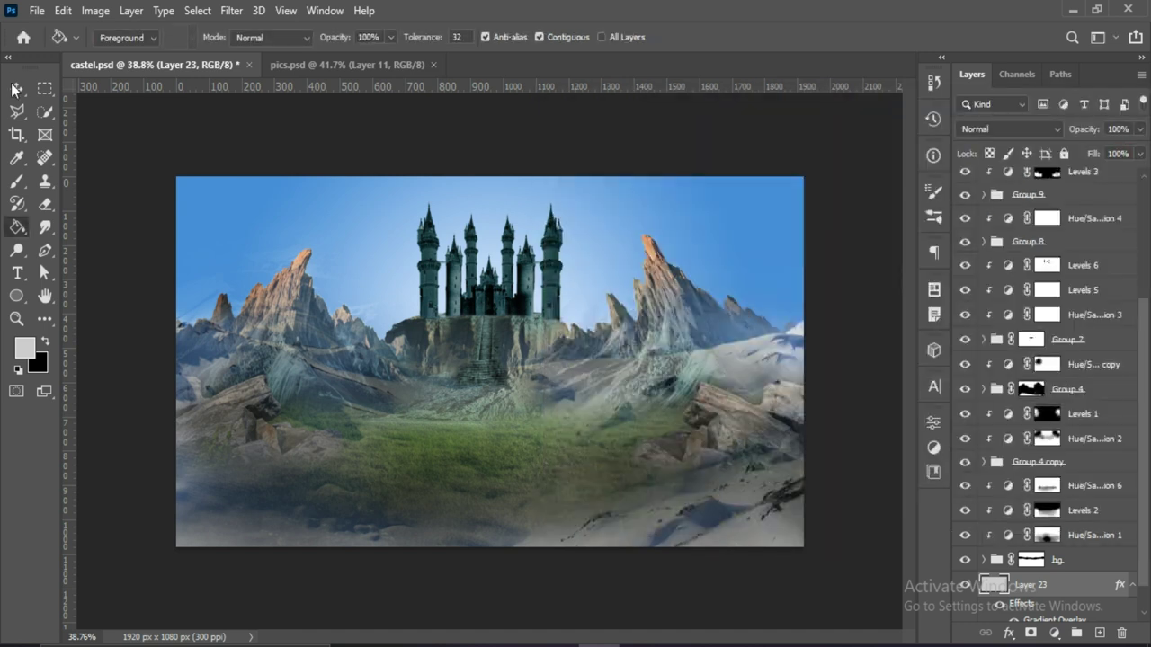
Step: Show the Group 9 rocks again and paint soft clouds right of the castle on Layer 21's mask
{"action": "left_click", "coordinate": [964, 378]}
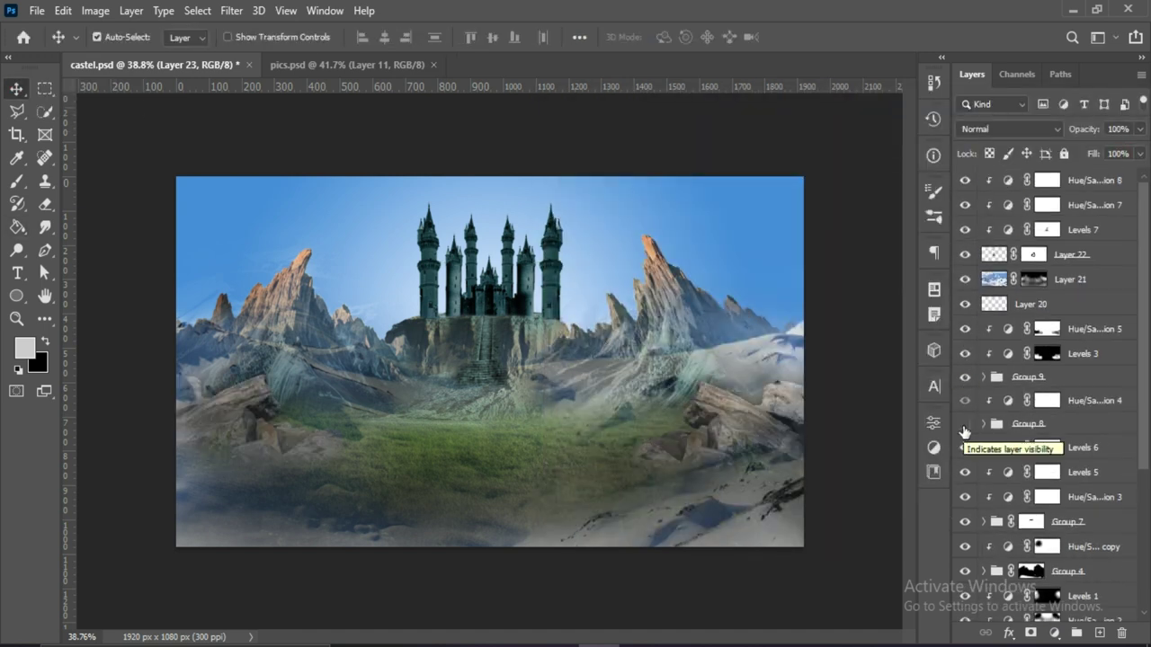
{"action": "left_click", "coordinate": [1034, 280]}
{"action": "key", "text": "b"}
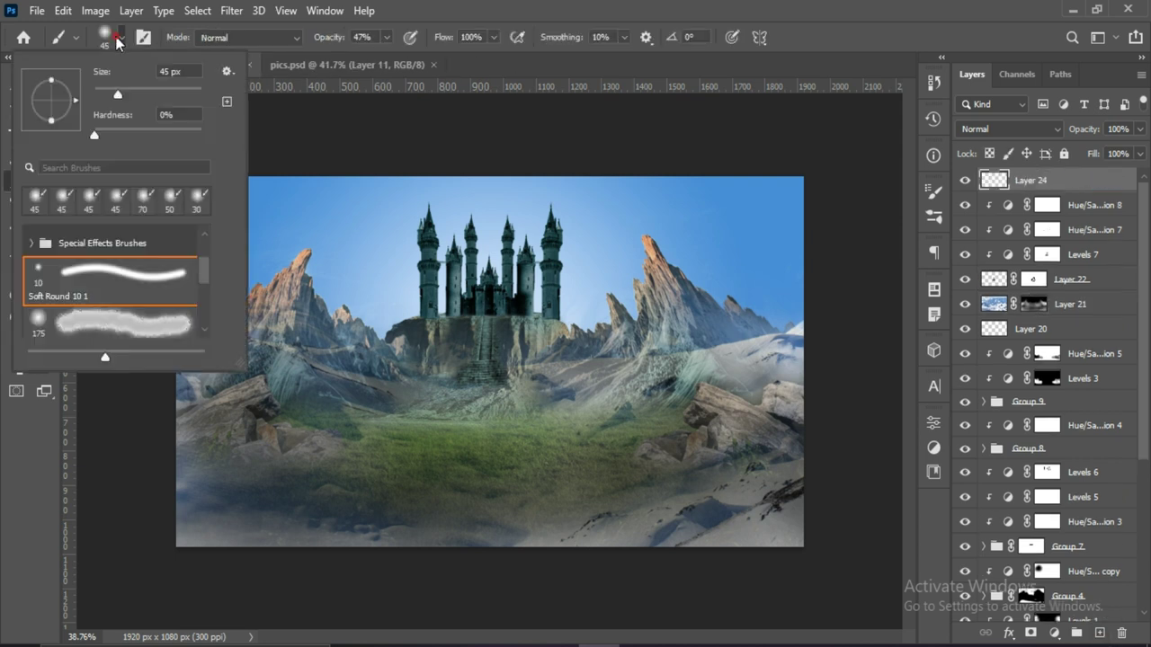
{"action": "left_click", "coordinate": [701, 215]}
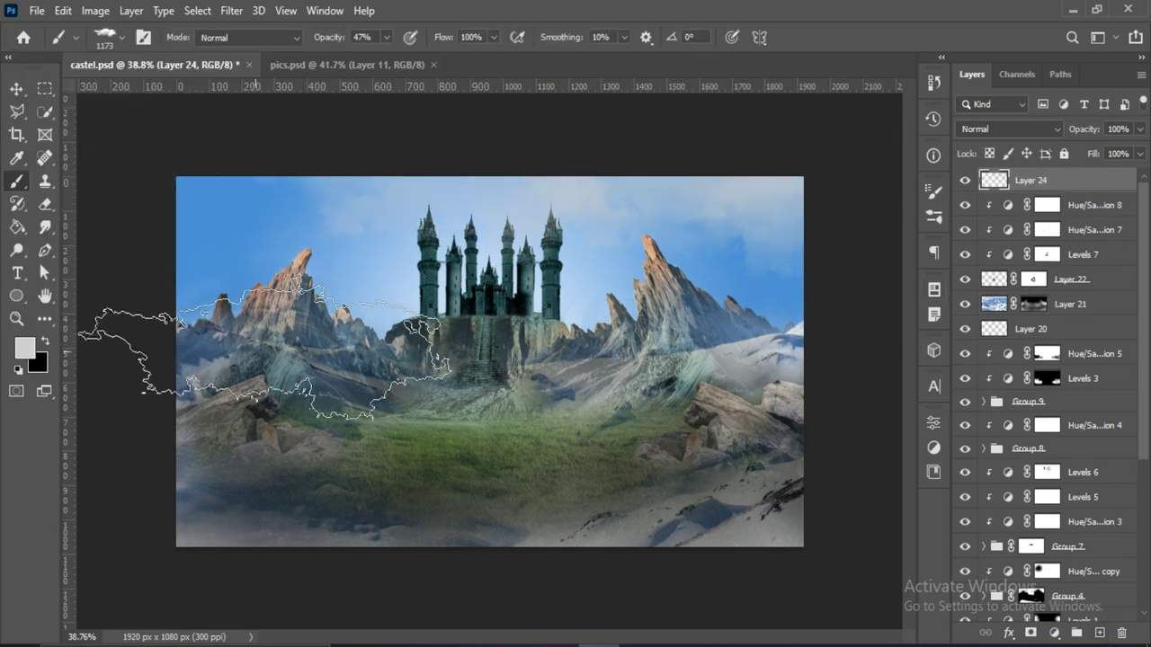
Step: Paint mist over the left sky and right mountains with a cloud brush angled 179°
{"action": "key", "text": "ctrl+shift+alt+n"}
{"action": "key", "text": "ctrl+z"}
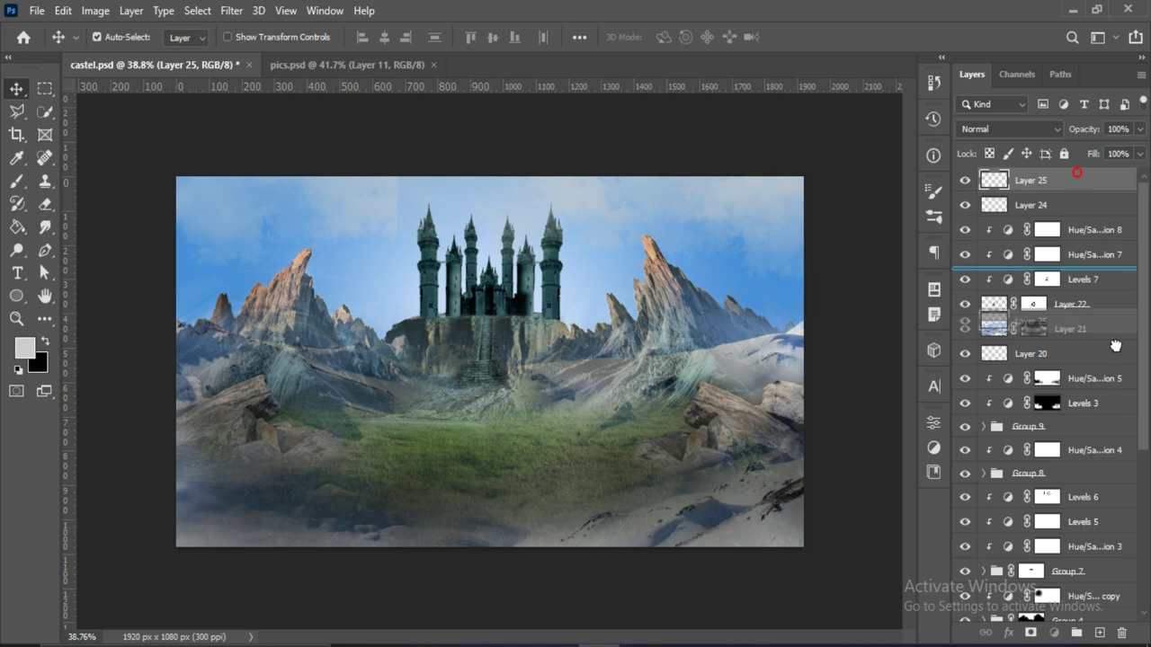
{"action": "right_click", "coordinate": [288, 223]}
{"action": "left_click_drag", "start_coordinate": [340, 267], "coordinate": [295, 279]}
{"action": "left_click", "coordinate": [218, 213]}
{"action": "left_click", "coordinate": [735, 288]}
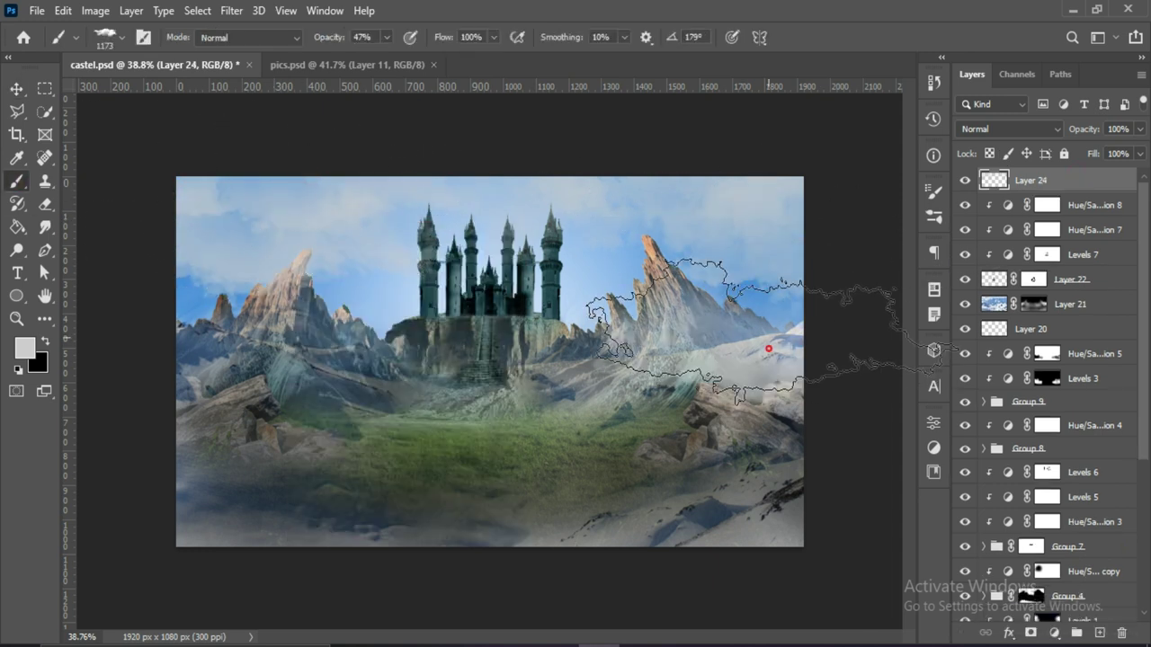
{"action": "left_click", "coordinate": [216, 359]}
Step: Paint dark teal and navy clouds at 23% opacity over the right, foreground and upper sky
{"action": "left_click", "coordinate": [41, 349]}
{"action": "left_click", "coordinate": [740, 364]}
{"action": "left_click", "coordinate": [1087, 170]}
{"action": "key", "text": "2"}
{"action": "key", "text": "3"}
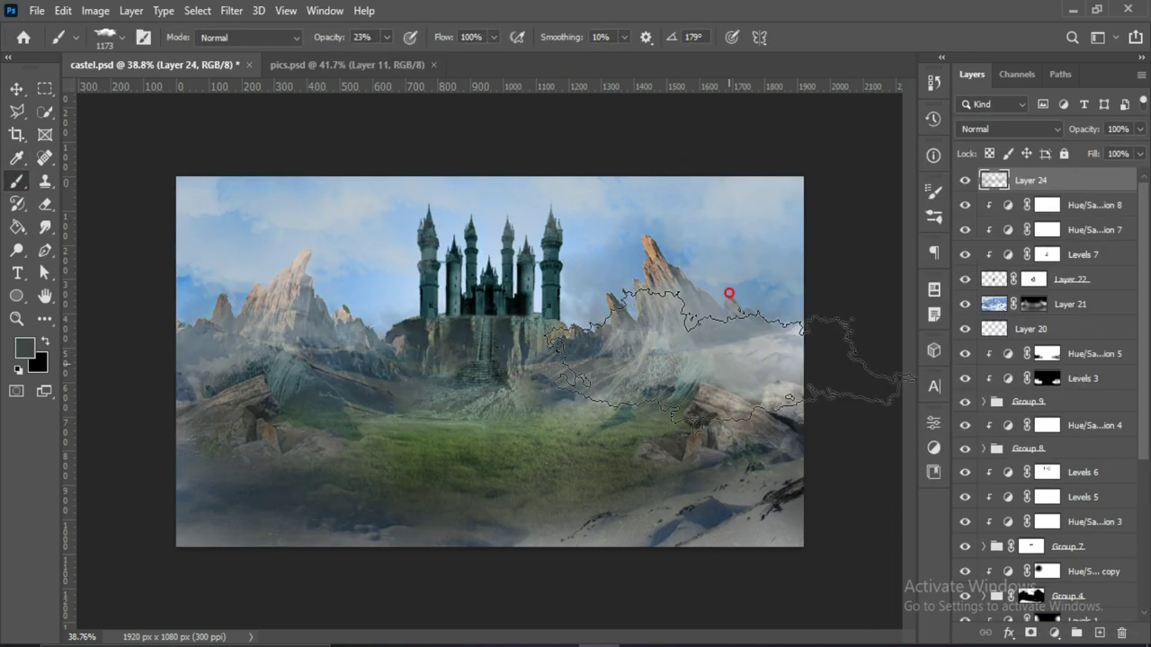
{"action": "left_click_drag", "start_coordinate": [730, 298], "coordinate": [706, 295]}
{"action": "left_click", "coordinate": [25, 347]}
{"action": "left_click", "coordinate": [875, 385]}
{"action": "left_click", "coordinate": [1087, 170]}
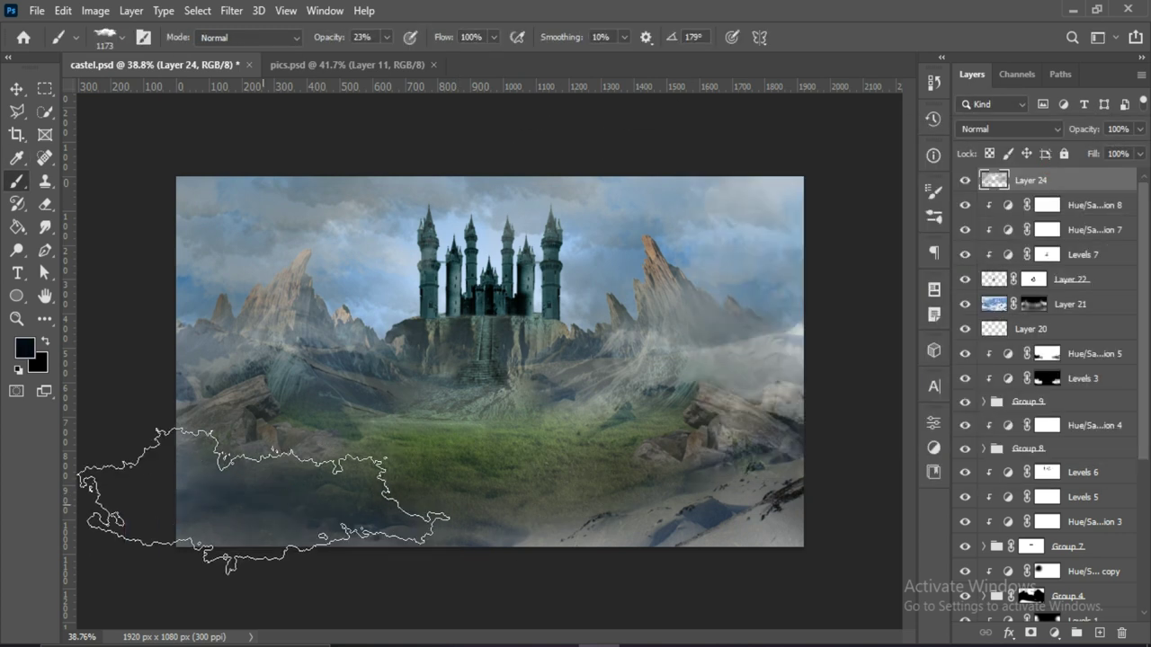
{"action": "mouse_move", "coordinate": [768, 457]}
{"action": "left_mouse_down"}
{"action": "mouse_move", "coordinate": [283, 501]}
{"action": "mouse_move", "coordinate": [264, 524]}
{"action": "mouse_move", "coordinate": [423, 154]}
{"action": "left_mouse_up"}
Step: Mask the cloud layer and clear the clouds from the castle base
{"action": "key", "text": "v"}
{"action": "left_click", "coordinate": [1032, 635]}
{"action": "key", "text": "b"}
{"action": "mouse_move", "coordinate": [458, 339]}
{"action": "left_mouse_down"}
{"action": "mouse_move", "coordinate": [560, 373]}
{"action": "mouse_move", "coordinate": [496, 330]}
{"action": "mouse_move", "coordinate": [355, 437]}
{"action": "mouse_move", "coordinate": [783, 406]}
{"action": "left_mouse_up"}
{"action": "key", "text": "v"}
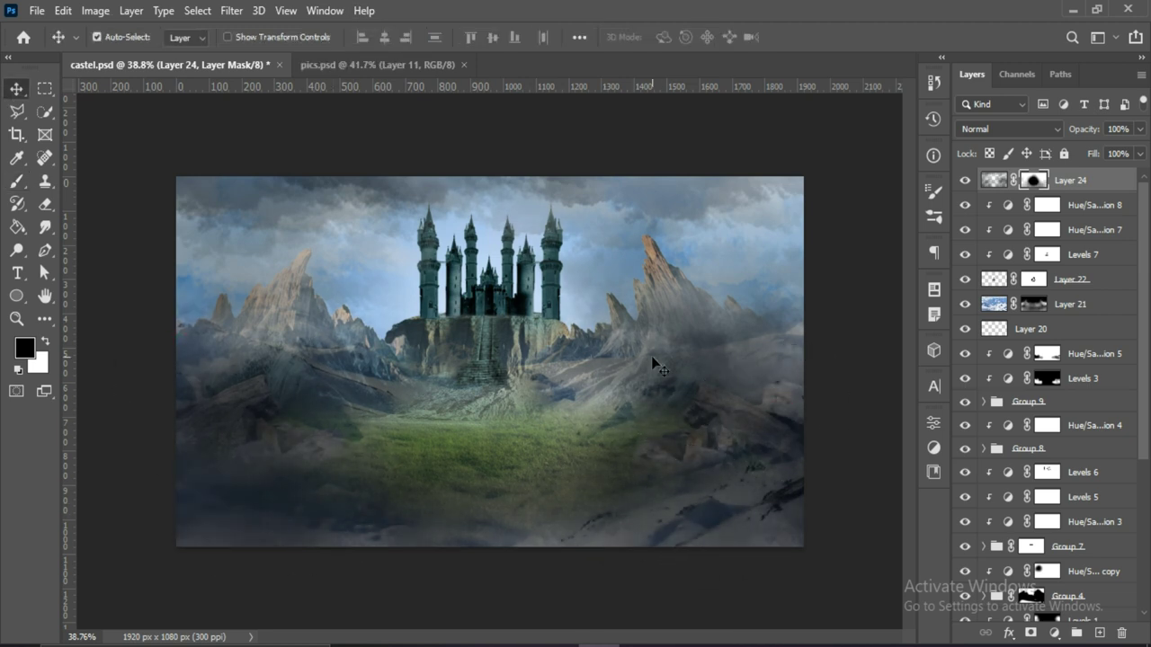
{"action": "scroll", "coordinate": [1043, 360], "scroll_direction": "down", "scroll_amount": 3}
Step: Add a purple colorize Hue/Saturation clipped to the castle, with its mask inverted
{"action": "left_click", "coordinate": [984, 437]}
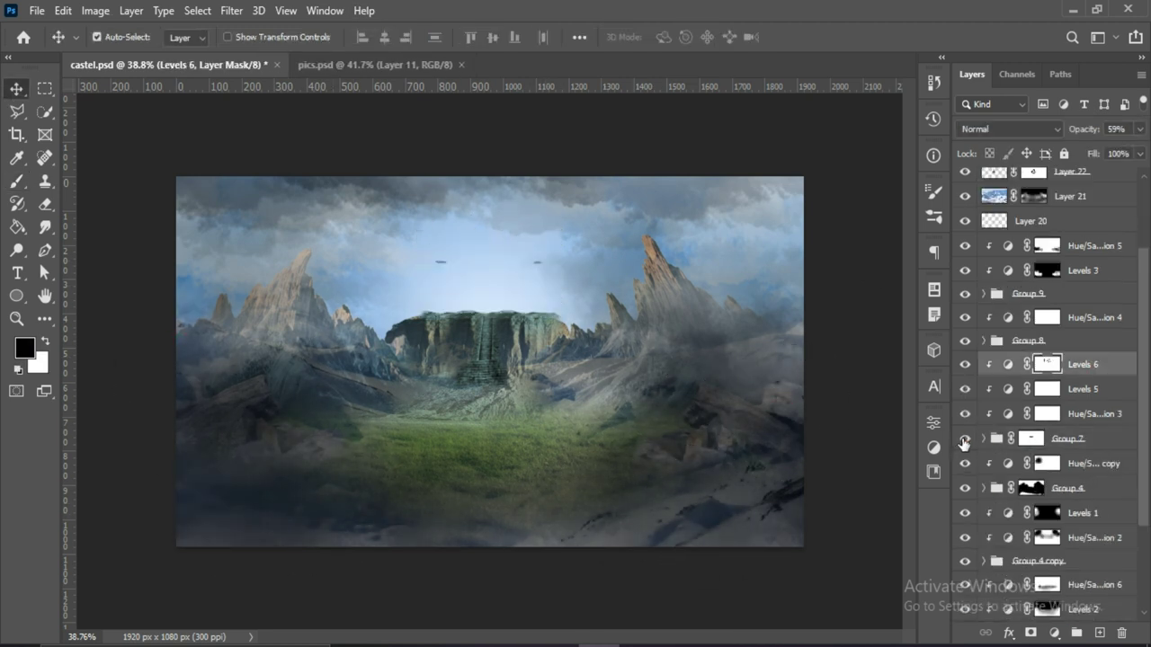
{"action": "left_click", "coordinate": [1055, 635]}
{"action": "left_click", "coordinate": [1043, 485]}
{"action": "left_click", "coordinate": [790, 619]}
{"action": "left_click", "coordinate": [806, 314]}
{"action": "left_click_drag", "start_coordinate": [807, 220], "coordinate": [828, 220]}
{"action": "left_click", "coordinate": [935, 421]}
{"action": "key", "text": "ctrl+i"}
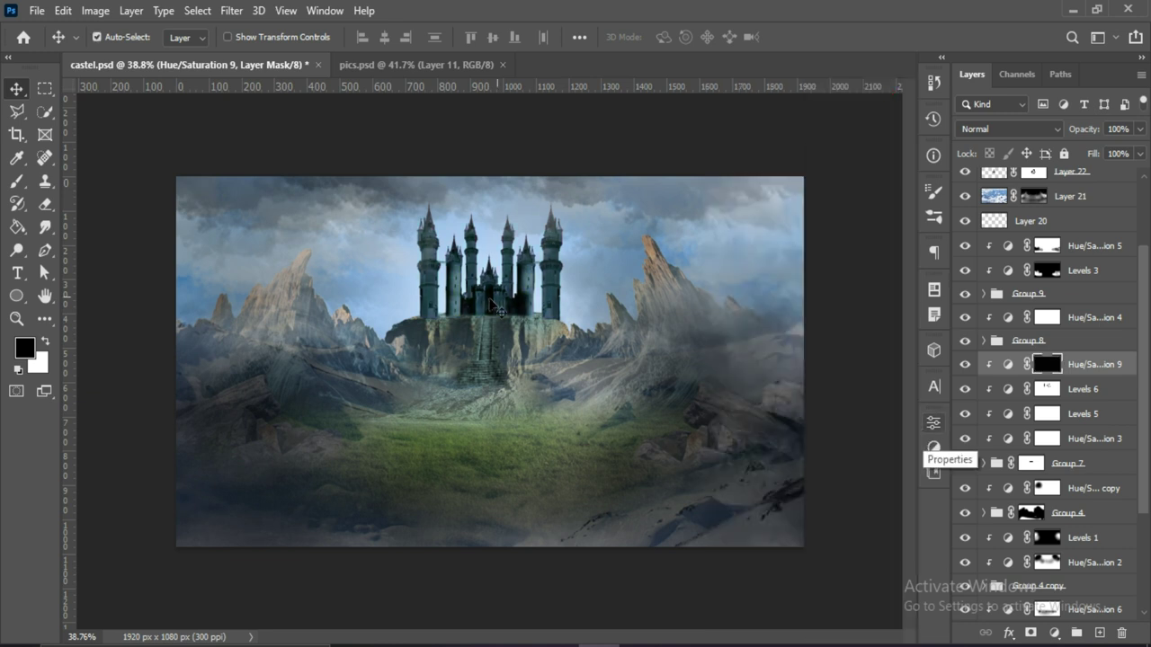
{"action": "key", "text": "b"}
{"action": "scroll", "coordinate": [453, 344], "scroll_direction": "up", "scroll_amount": 2}
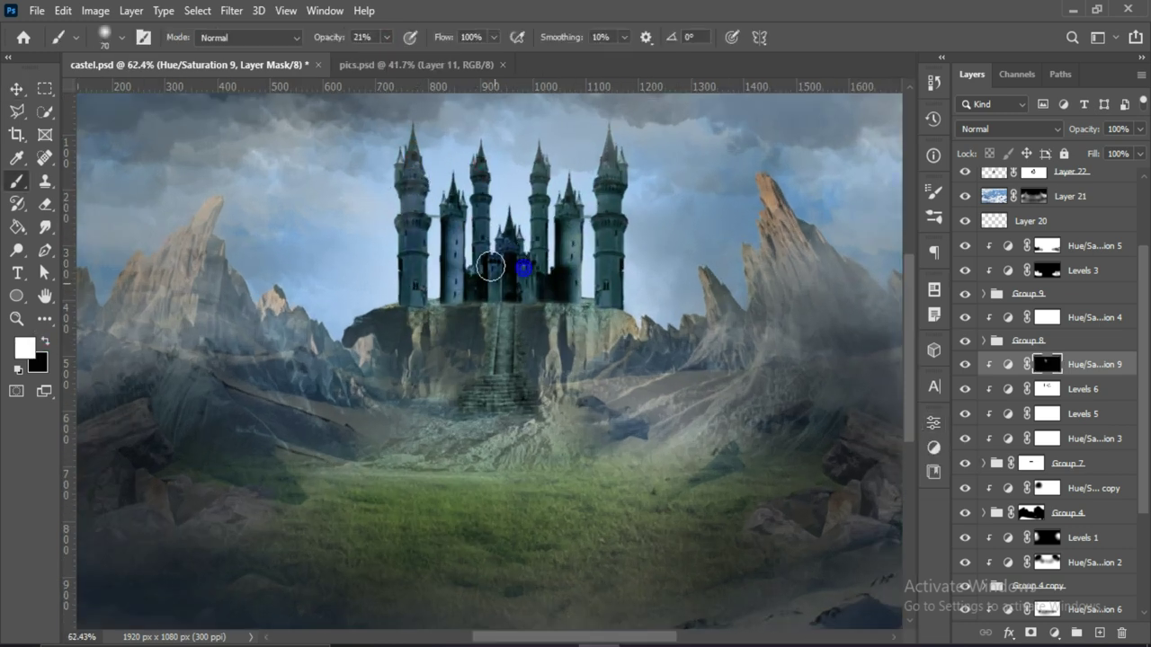
Step: Add a cyan colorize Hue/Saturation tint for the castle with an inverted mask
{"action": "key", "text": "ctrl+j"}
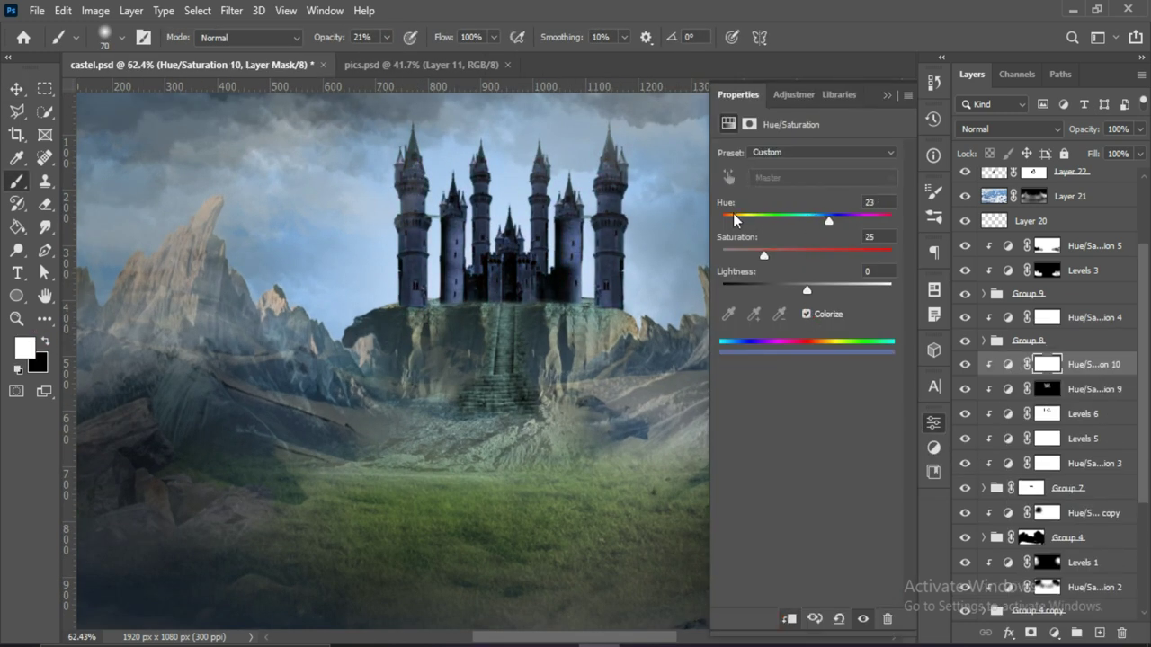
{"action": "left_click", "coordinate": [1036, 367]}
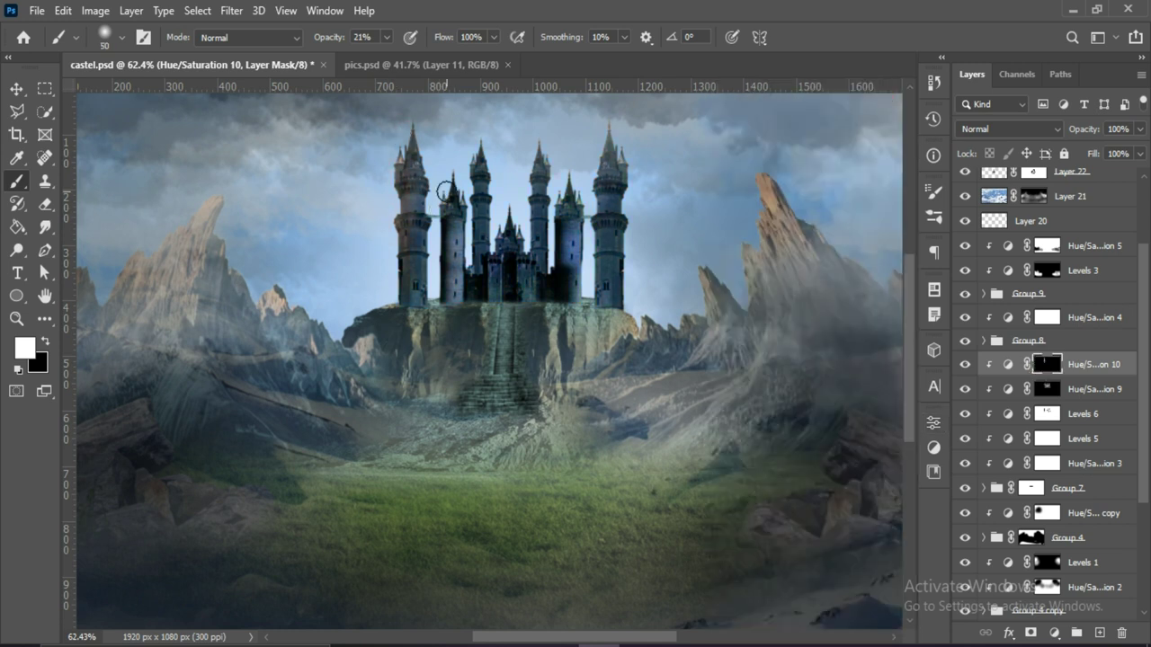
{"action": "left_click", "coordinate": [1054, 633]}
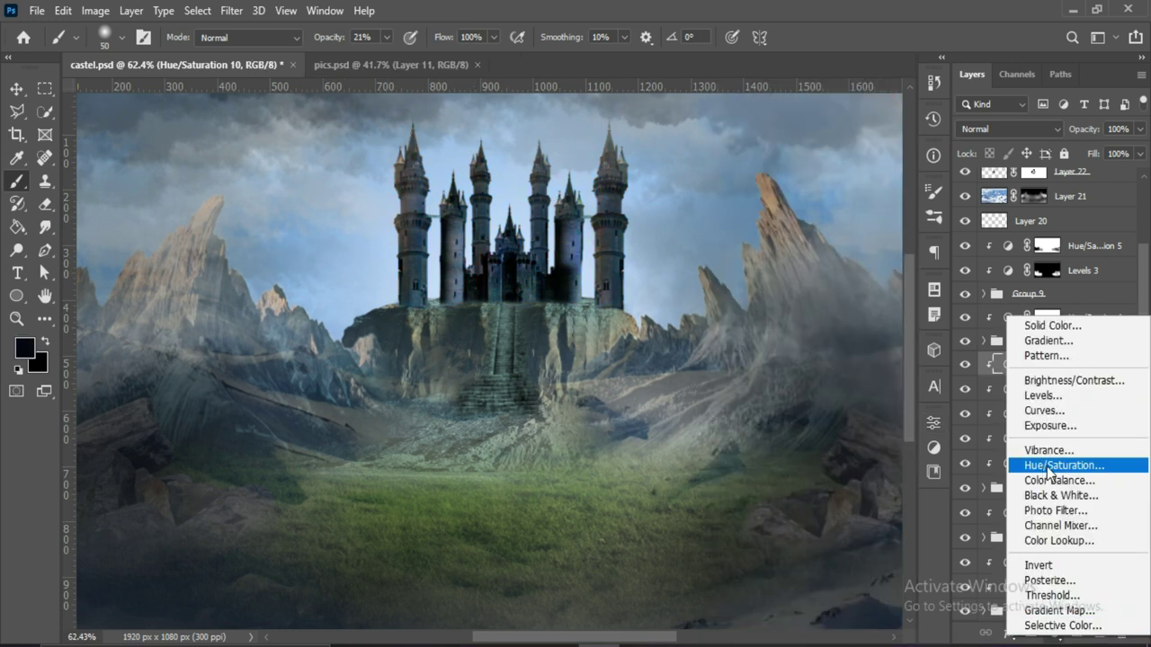
{"action": "left_click", "coordinate": [1059, 465]}
{"action": "left_click_drag", "start_coordinate": [786, 238], "coordinate": [818, 241]}
{"action": "key", "text": "ctrl+i"}
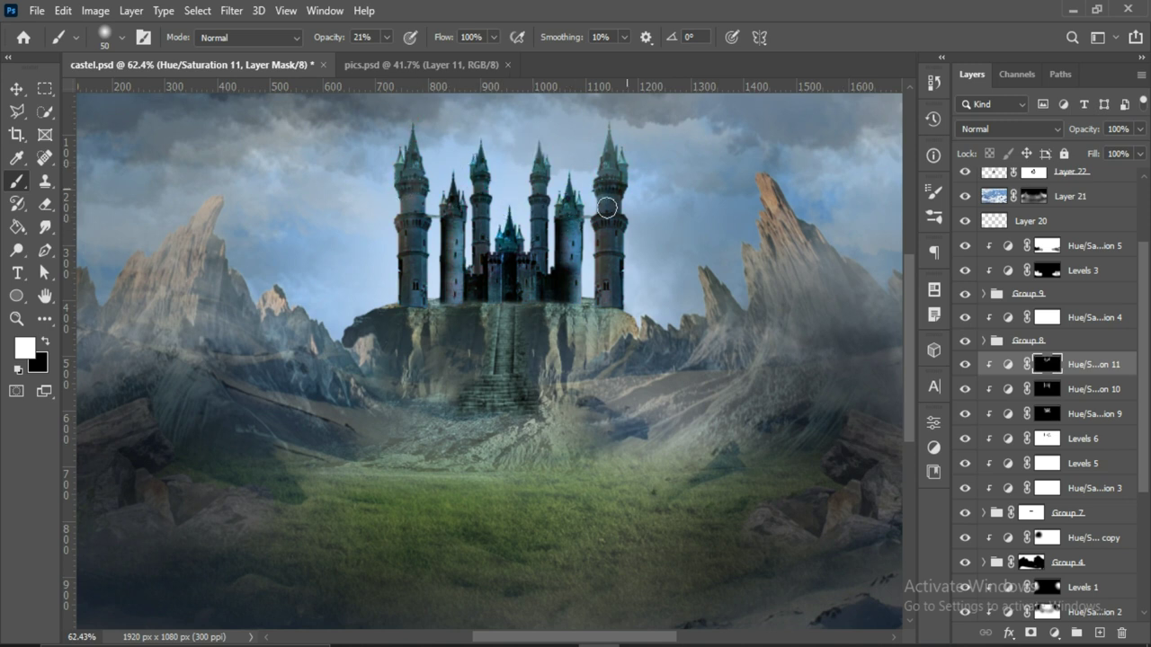
Step: Add a Levels adjustment above the castle tints
{"action": "key", "text": "v"}
{"action": "left_click", "coordinate": [1054, 633]}
{"action": "left_click", "coordinate": [1040, 396]}
{"action": "left_click", "coordinate": [893, 97]}
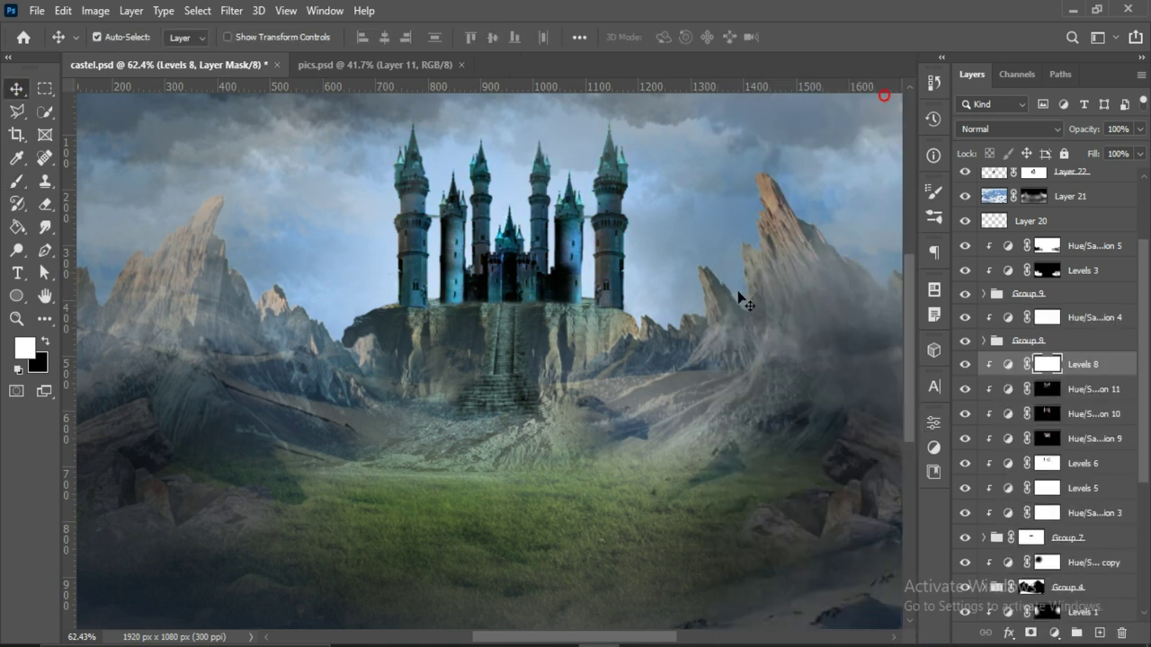
{"action": "key", "text": "ctrl+0"}
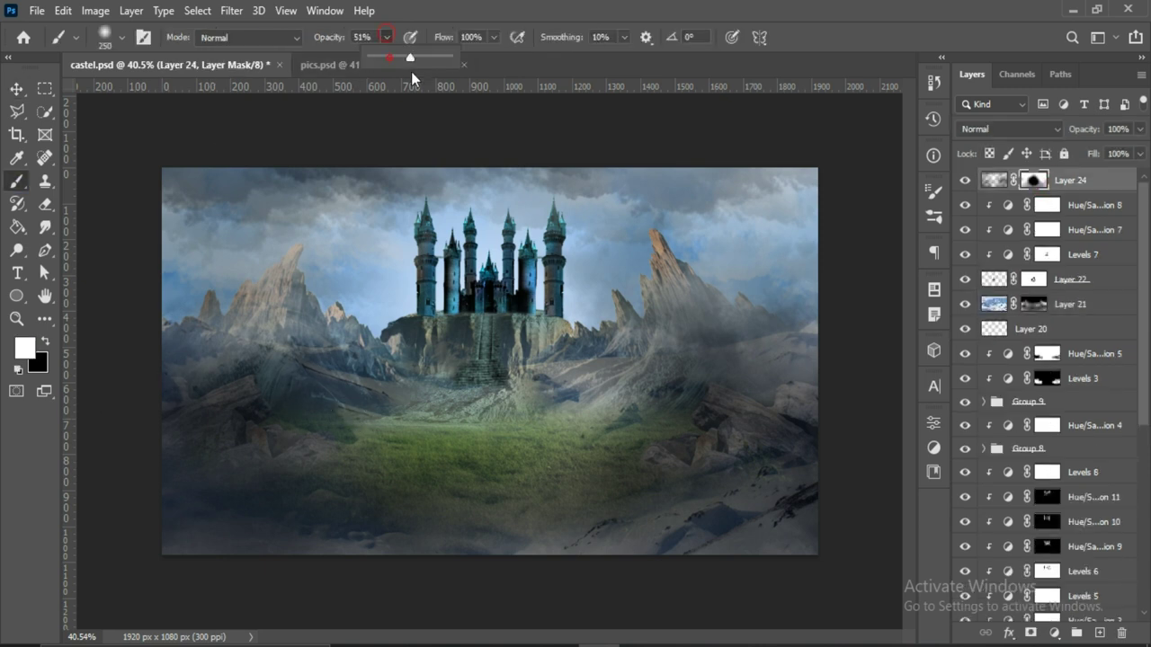
Step: Paint fog back across the lower scene at full opacity, then clear it from the foreground rocks and grass
{"action": "key", "text": "0"}
{"action": "left_click_drag", "start_coordinate": [665, 396], "coordinate": [207, 449]}
{"action": "left_click_drag", "start_coordinate": [297, 432], "coordinate": [773, 387]}
{"action": "left_click_drag", "start_coordinate": [414, 472], "coordinate": [800, 473]}
{"action": "key", "text": "x"}
{"action": "mouse_move", "coordinate": [286, 304]}
{"action": "left_mouse_down"}
{"action": "mouse_move", "coordinate": [309, 360]}
{"action": "mouse_move", "coordinate": [411, 404]}
{"action": "mouse_move", "coordinate": [404, 449]}
{"action": "mouse_move", "coordinate": [502, 446]}
{"action": "left_mouse_up"}
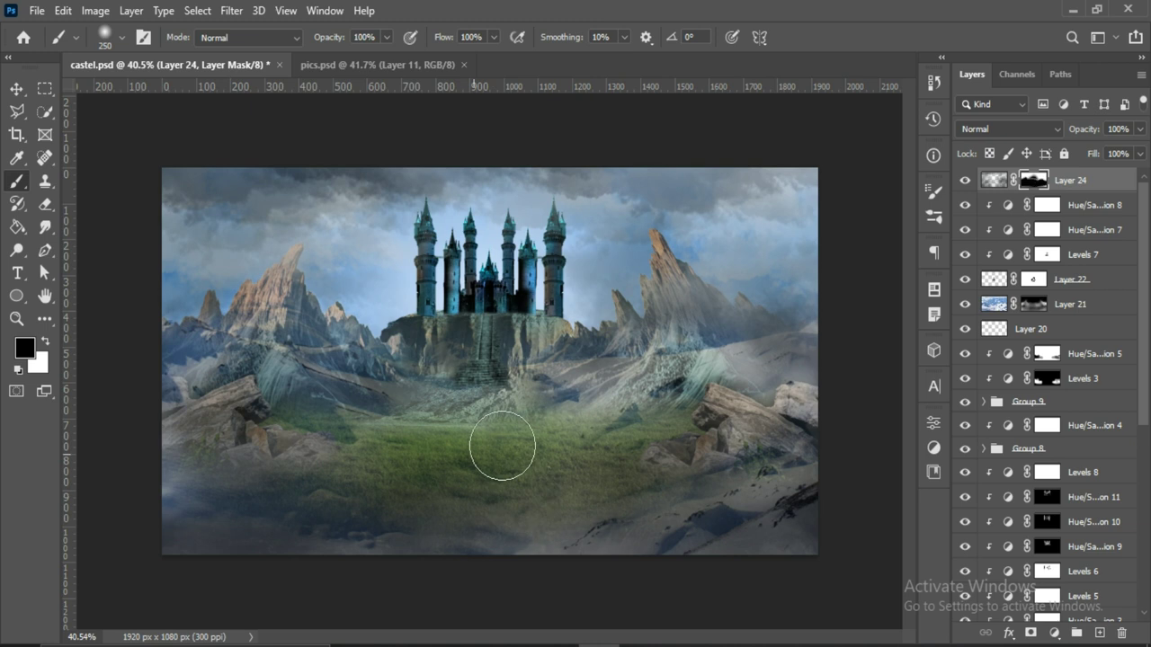
{"action": "key", "text": "v"}
{"action": "key", "text": "ctrl+2"}
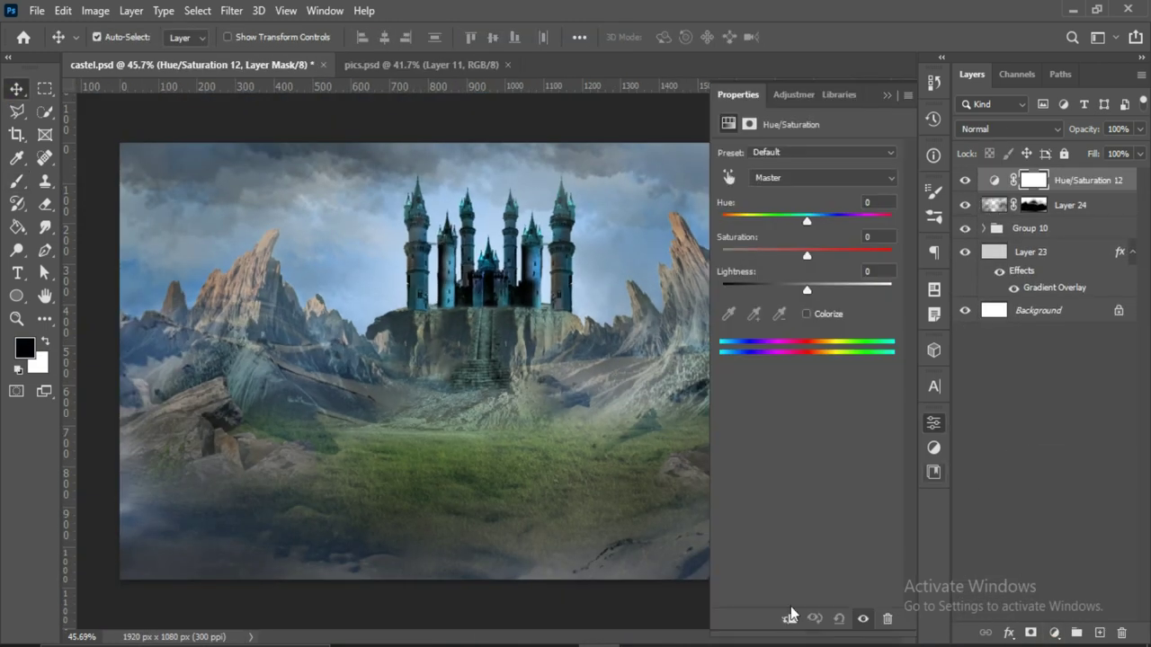
Step: Tint a clipped adjustment greenish, and add a pink colorize Hue/Saturation with an inverted mask
{"action": "left_click", "coordinate": [790, 616]}
{"action": "left_click", "coordinate": [806, 314]}
{"action": "left_click_drag", "start_coordinate": [815, 220], "coordinate": [753, 222]}
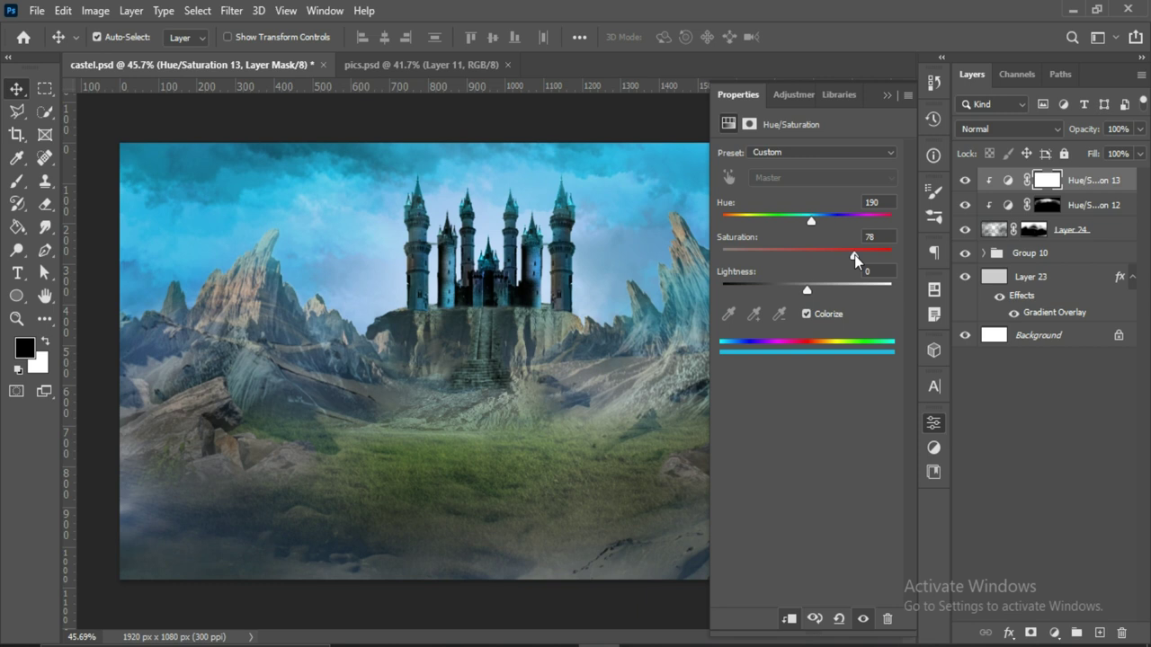
{"action": "left_click", "coordinate": [1055, 633]}
{"action": "left_click", "coordinate": [1043, 455]}
{"action": "left_click", "coordinate": [805, 314]}
{"action": "left_click_drag", "start_coordinate": [859, 216], "coordinate": [877, 220]}
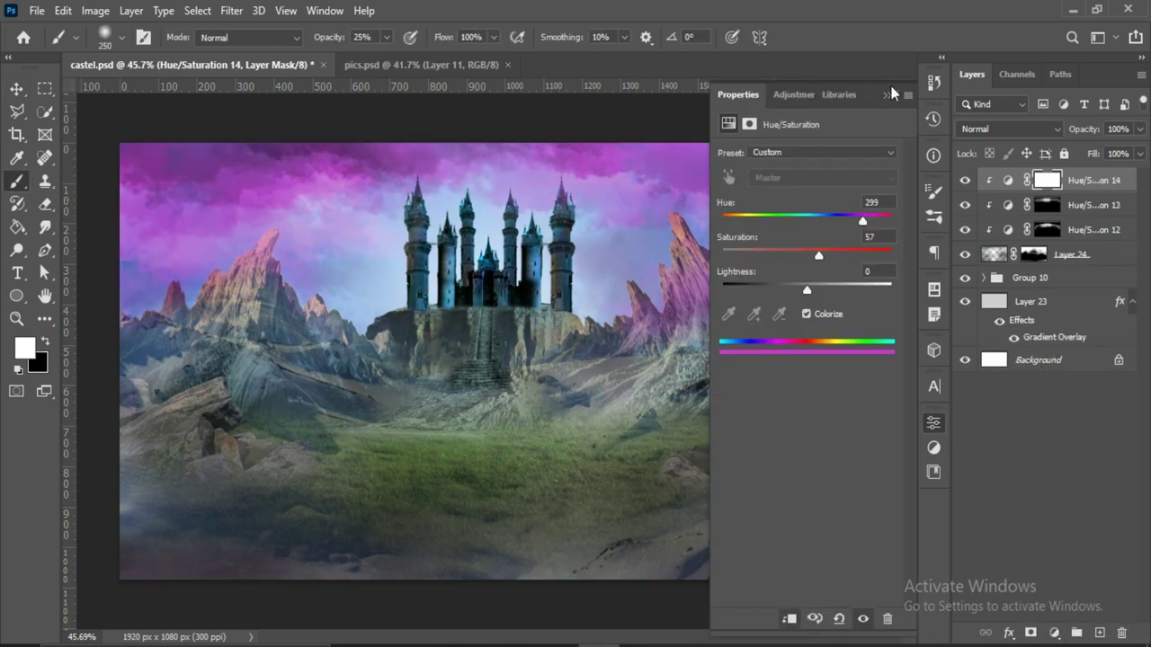
{"action": "left_click", "coordinate": [886, 94]}
{"action": "key", "text": "ctrl+i"}
Step: Add another pink colorize Hue/Saturation with an inverted mask and set brush opacity to 12%
{"action": "left_click", "coordinate": [1055, 633]}
{"action": "left_click", "coordinate": [1043, 455]}
{"action": "left_click", "coordinate": [806, 314]}
{"action": "left_click_drag", "start_coordinate": [765, 258], "coordinate": [803, 258]}
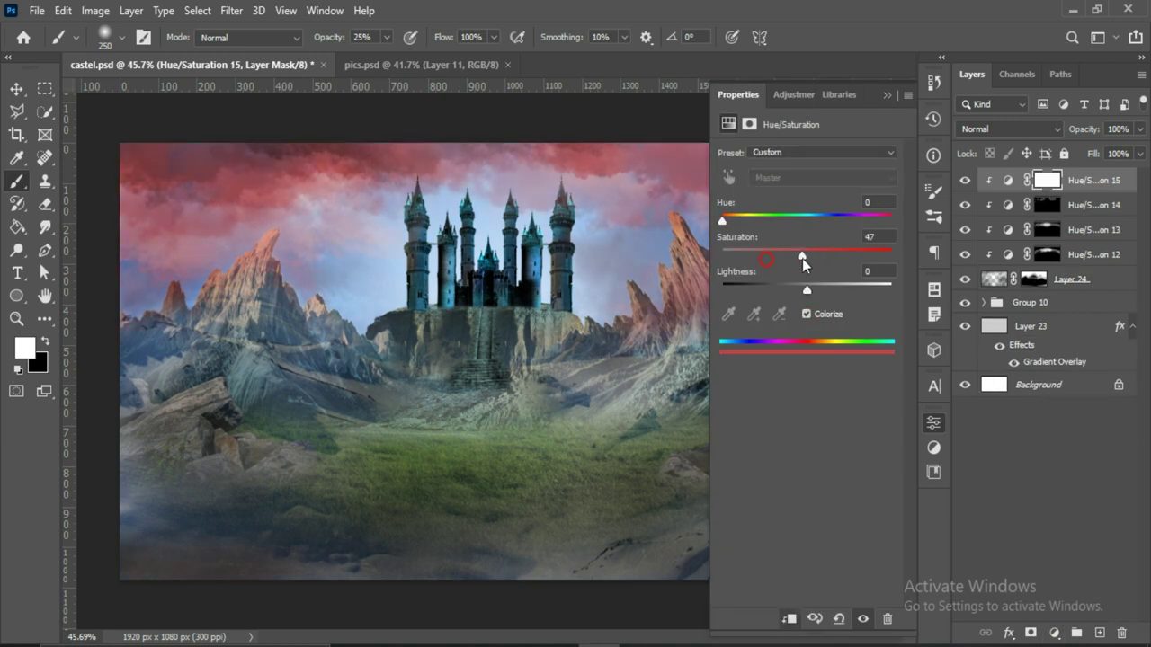
{"action": "left_click", "coordinate": [886, 93]}
{"action": "key", "text": "ctrl+i"}
{"action": "key", "text": "1"}
{"action": "key", "text": "2"}
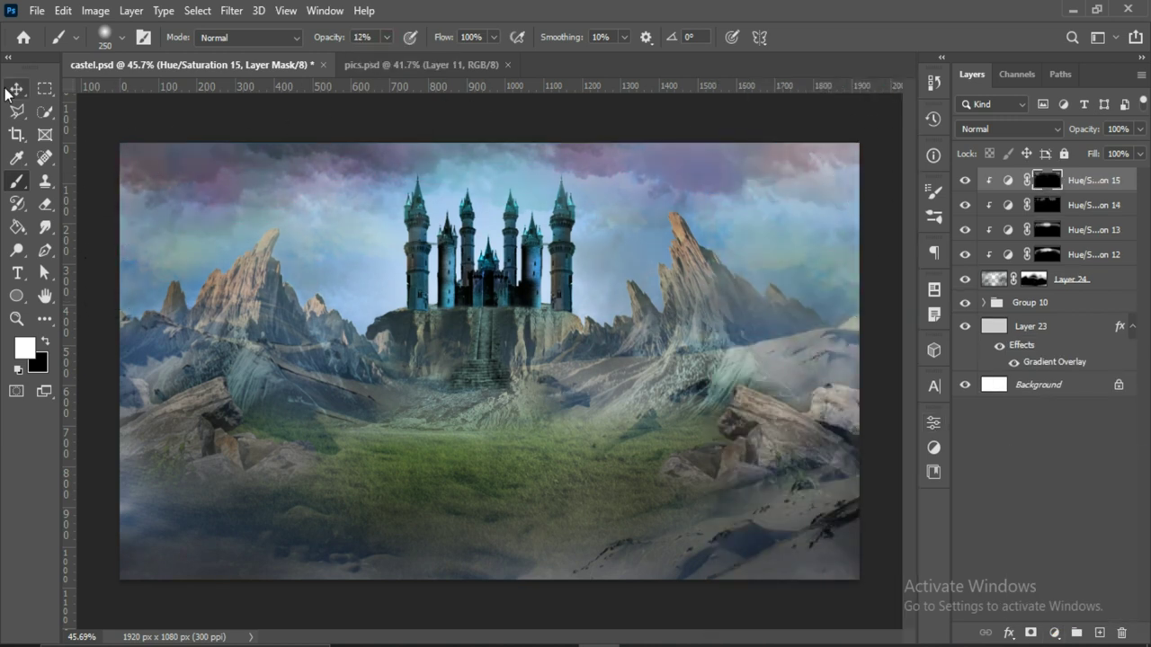
Step: Add a clipped Hue/Saturation above Group 10 with lowered lightness to darken the landscape
{"action": "left_click", "coordinate": [8, 92]}
{"action": "left_click", "coordinate": [1030, 302]}
{"action": "left_click", "coordinate": [1055, 633]}
{"action": "left_click", "coordinate": [1043, 457]}
{"action": "left_click_drag", "start_coordinate": [802, 269], "coordinate": [745, 269]}
{"action": "left_click", "coordinate": [887, 94]}
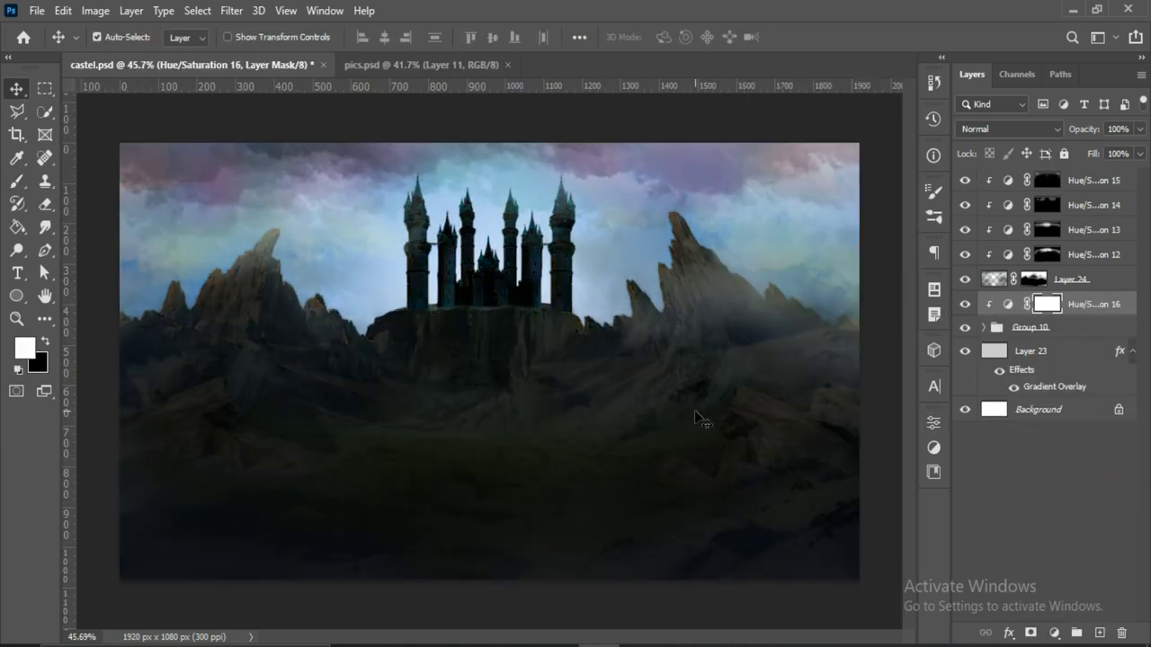
Step: Paint its mask black, at 56% opacity, to reveal the castle and its base
{"action": "key", "text": "b"}
{"action": "key", "text": "x"}
{"action": "left_click_drag", "start_coordinate": [480, 185], "coordinate": [429, 226]}
{"action": "left_click", "coordinate": [387, 37]}
{"action": "left_click_drag", "start_coordinate": [386, 57], "coordinate": [422, 60]}
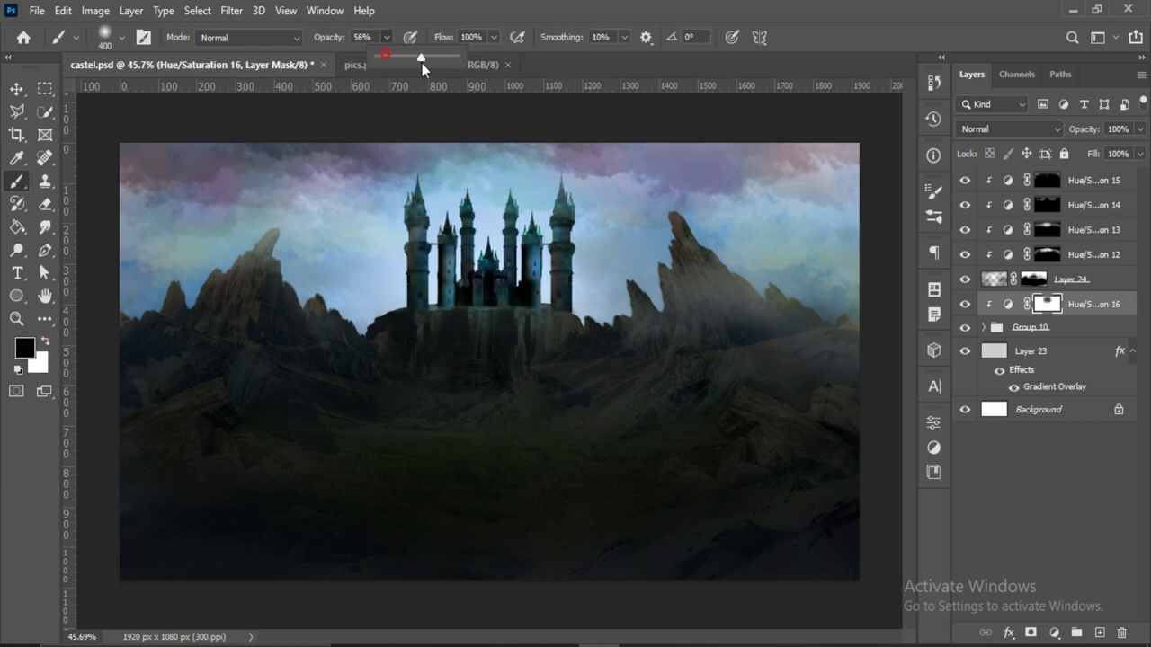
{"action": "left_click_drag", "start_coordinate": [501, 360], "coordinate": [321, 432]}
{"action": "key", "text": "v"}
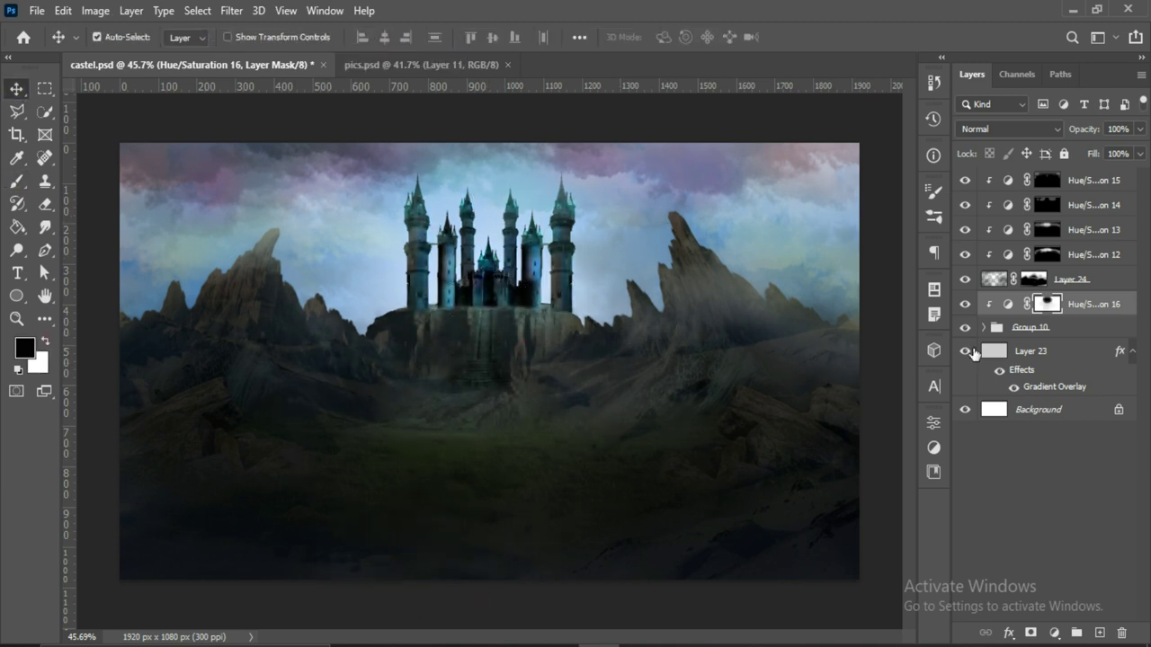
Step: Add another Hue/Saturation adjustment and switch to the brush
{"action": "left_click", "coordinate": [1055, 633]}
{"action": "left_click", "coordinate": [1043, 457]}
{"action": "left_click", "coordinate": [693, 540]}
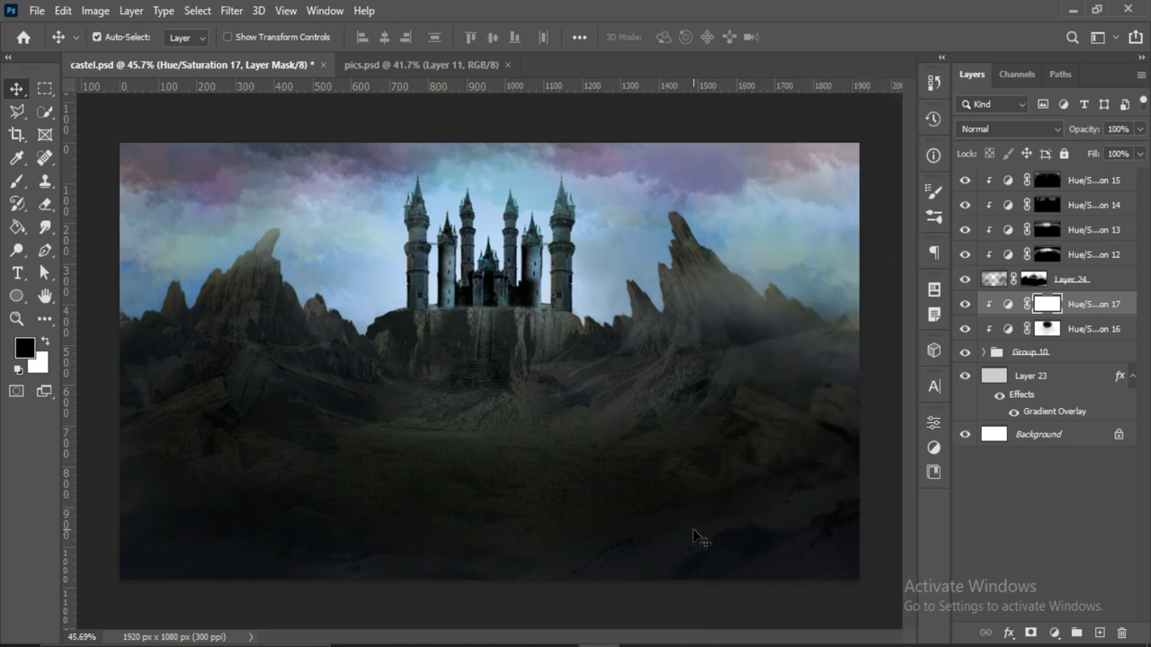
{"action": "key", "text": "b"}
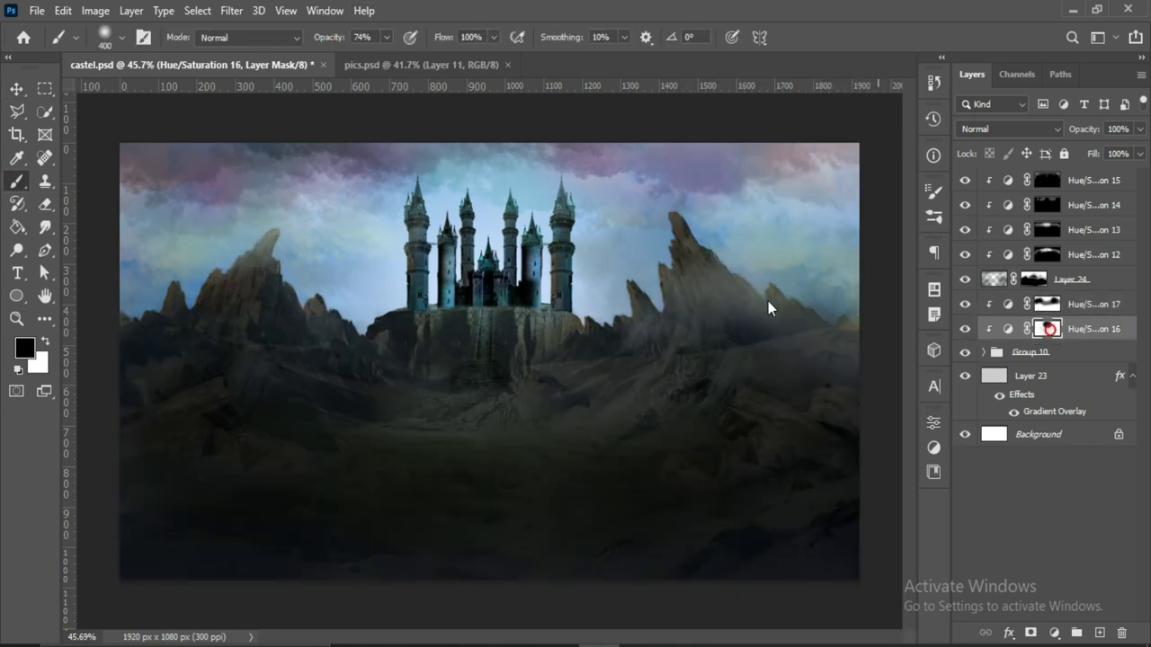
Step: Add a darkening Levels adjustment with an inverted mask, then save Castel.psd
{"action": "left_click", "coordinate": [1055, 633]}
{"action": "left_click", "coordinate": [1016, 376]}
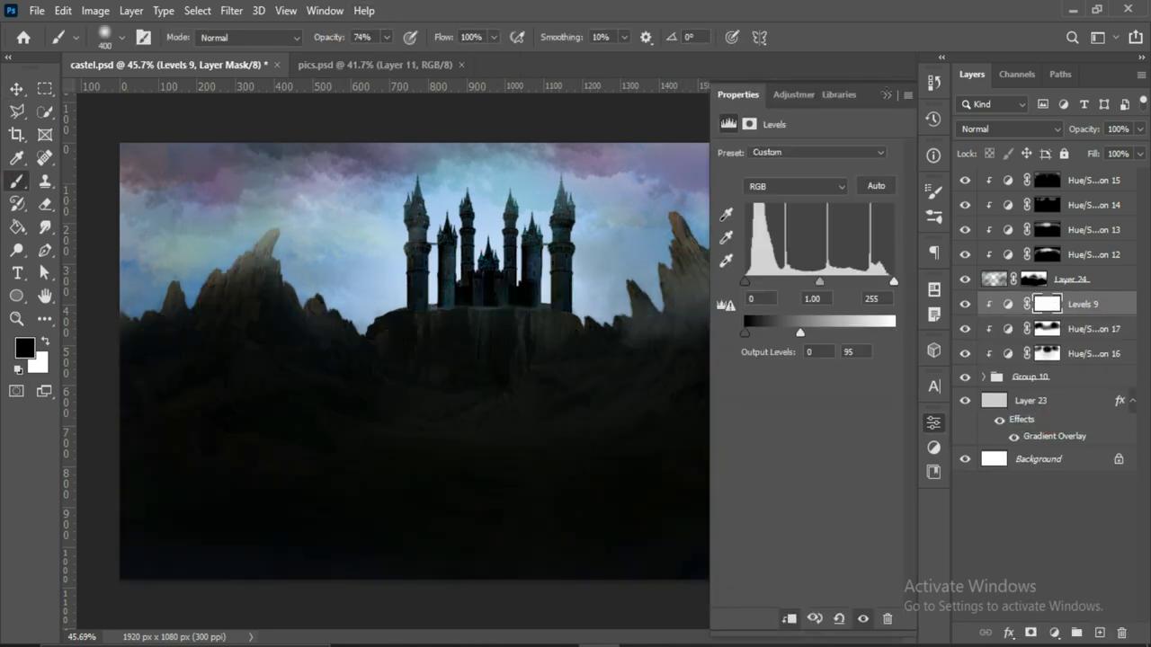
{"action": "left_click", "coordinate": [934, 422]}
{"action": "key", "text": "ctrl+i"}
{"action": "key", "text": "x"}
{"action": "key", "text": "v"}
{"action": "key", "text": "ctrl+s"}
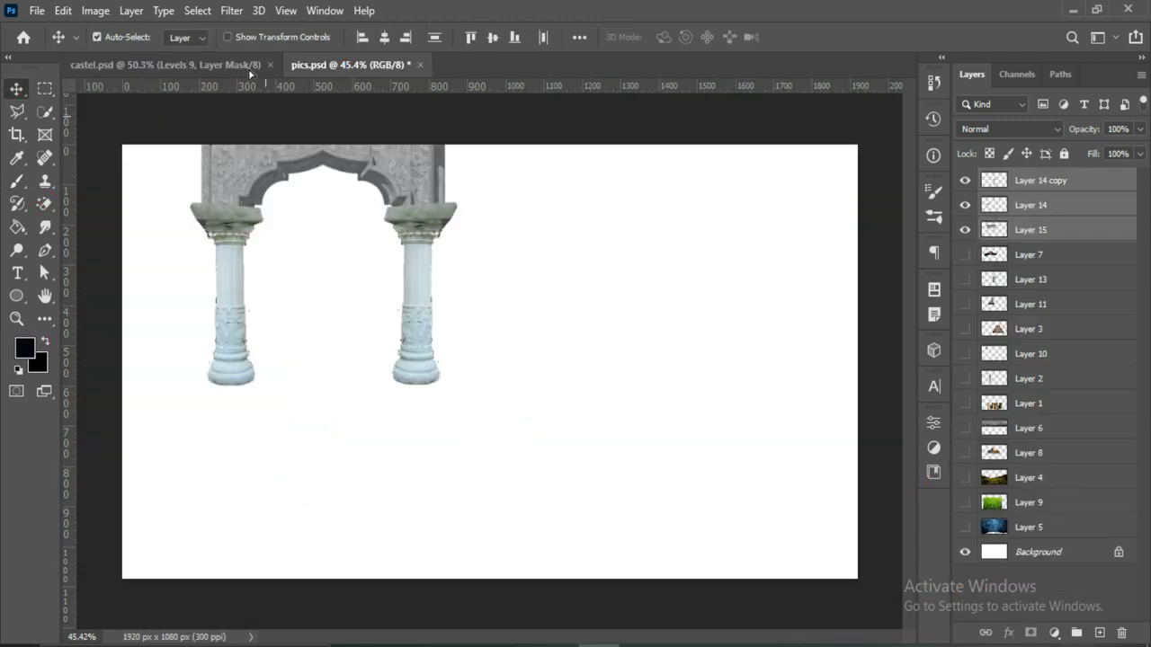
Step: Bring the stone arch in near the stairs, group it, and mask its base
{"action": "left_click_drag", "start_coordinate": [310, 376], "coordinate": [303, 213]}
{"action": "scroll", "coordinate": [465, 394], "scroll_direction": "up", "scroll_amount": 3}
{"action": "mouse_move", "coordinate": [465, 393]}
{"action": "left_mouse_down"}
{"action": "mouse_move", "coordinate": [467, 422]}
{"action": "mouse_move", "coordinate": [405, 430]}
{"action": "left_mouse_up"}
{"action": "scroll", "coordinate": [468, 423], "scroll_direction": "down", "scroll_amount": 5}
{"action": "scroll", "coordinate": [452, 396], "scroll_direction": "up", "scroll_amount": 5}
{"action": "key", "text": "ctrl+g"}
{"action": "scroll", "coordinate": [467, 384], "scroll_direction": "up", "scroll_amount": 2}
{"action": "key", "text": "b"}
Step: Bring a column from pics.psd, shrink it, place it left of the arch, and mask it
{"action": "left_click", "coordinate": [351, 65]}
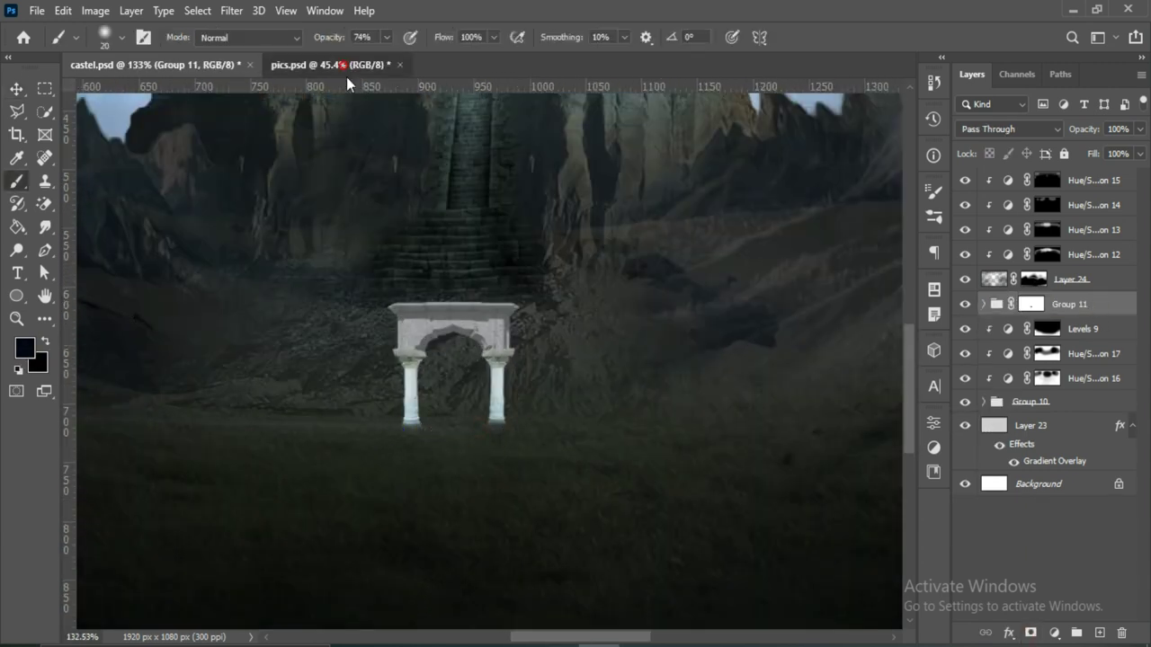
{"action": "key", "text": "v"}
{"action": "mouse_move", "coordinate": [234, 378]}
{"action": "left_mouse_down"}
{"action": "mouse_move", "coordinate": [443, 466]}
{"action": "mouse_move", "coordinate": [319, 444]}
{"action": "left_mouse_up"}
{"action": "key", "text": "ctrl+s"}
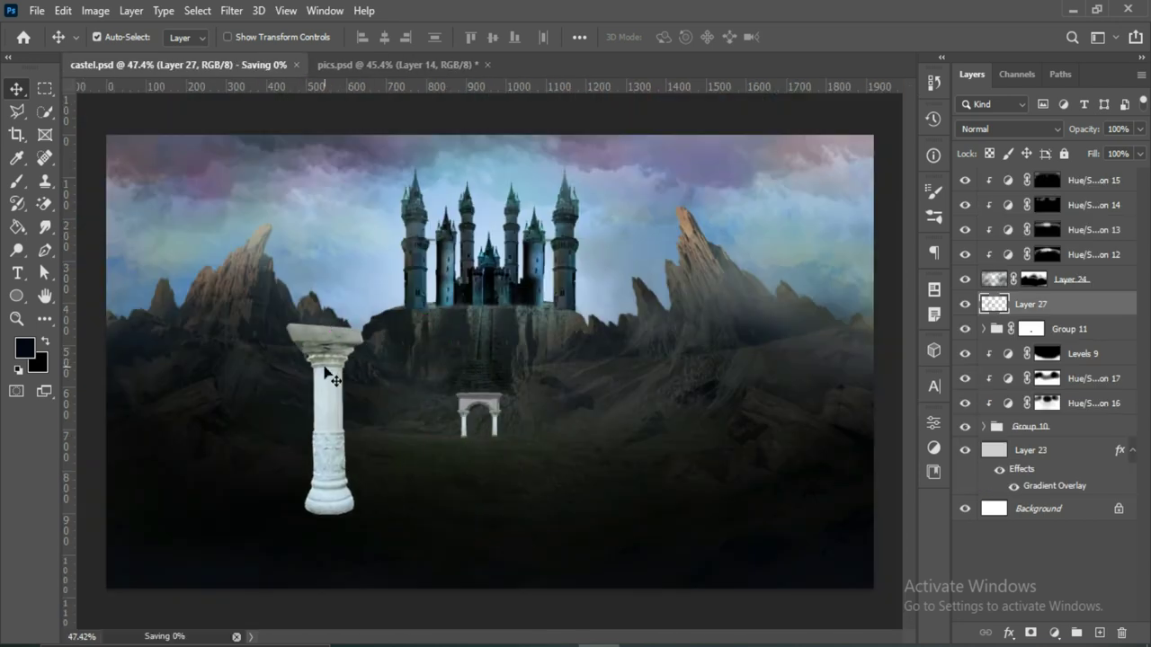
{"action": "key", "text": "ctrl+t"}
{"action": "left_click_drag", "start_coordinate": [364, 321], "coordinate": [357, 349]}
{"action": "key", "text": "Return"}
{"action": "left_click_drag", "start_coordinate": [324, 423], "coordinate": [306, 440]}
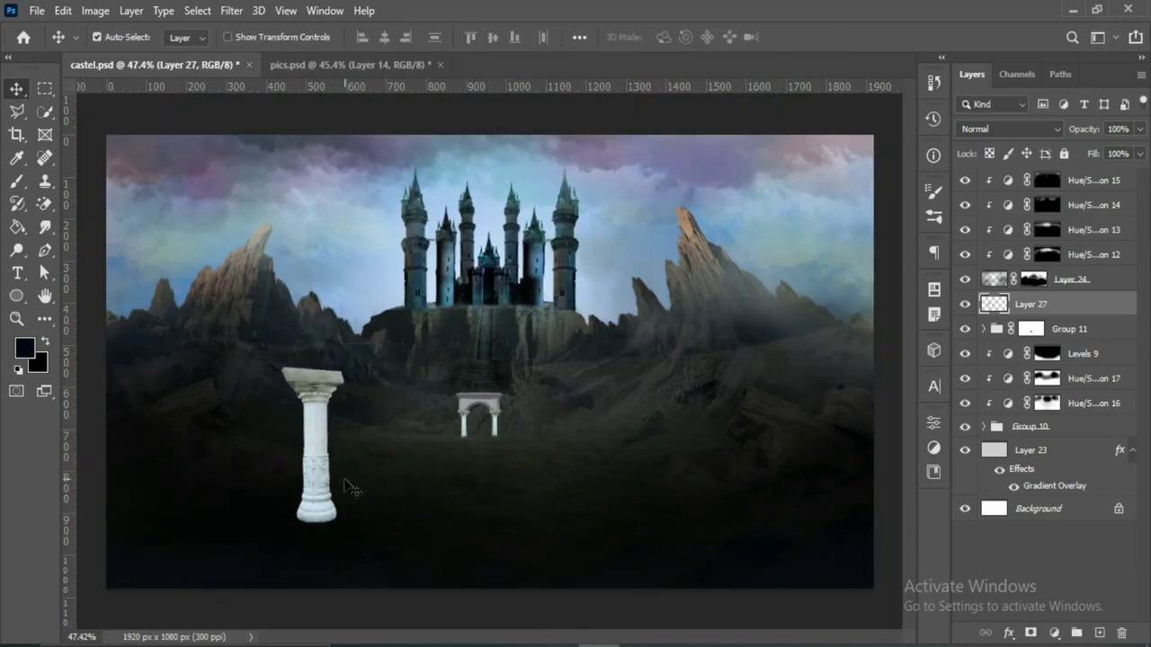
{"action": "left_click", "coordinate": [1031, 633]}
{"action": "scroll", "coordinate": [346, 540], "scroll_direction": "up", "scroll_amount": 1}
{"action": "key", "text": "b"}
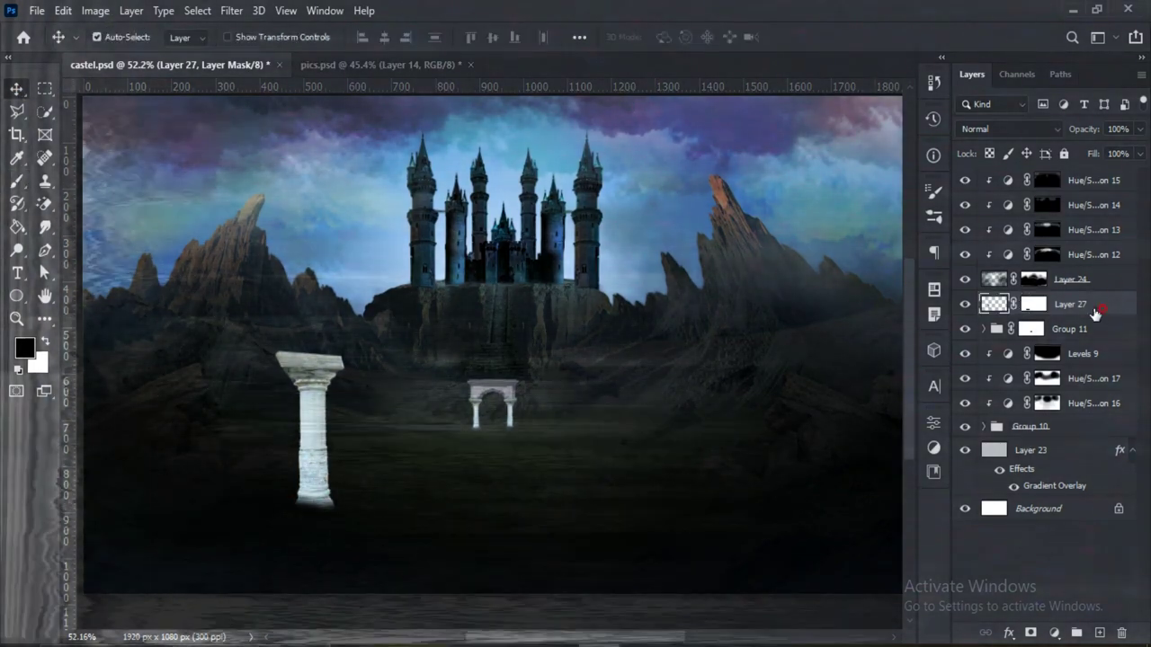
Step: Duplicate the column, flip it horizontally to the right side, and group the pair
{"action": "key", "text": "ctrl+j"}
{"action": "left_click", "coordinate": [63, 10]}
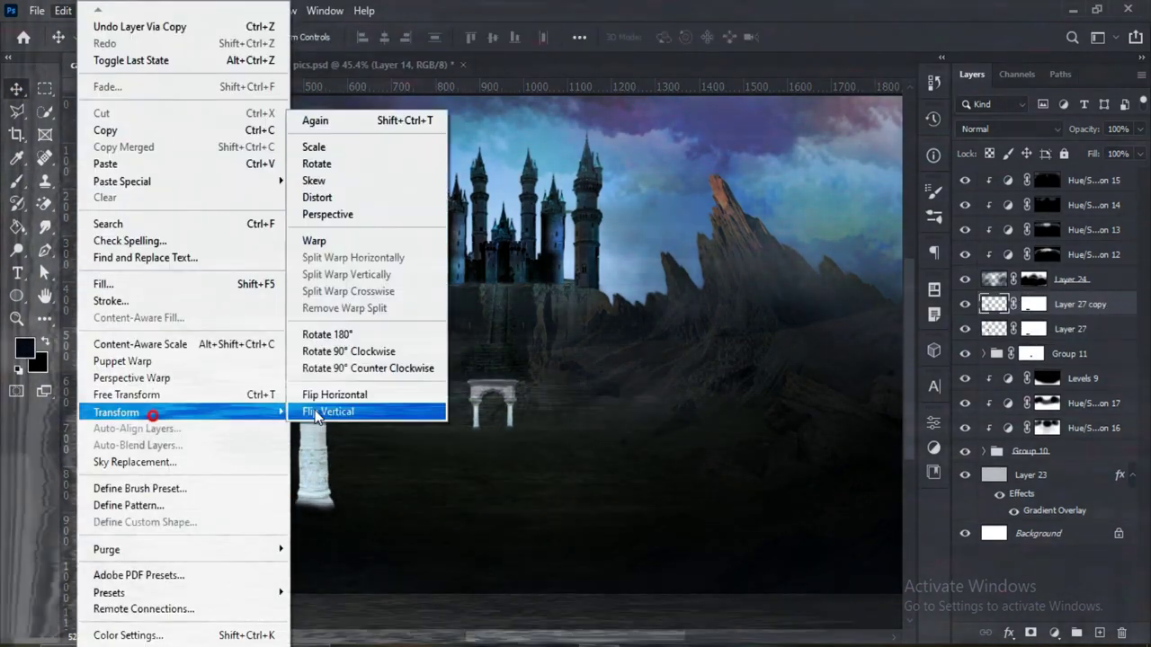
{"action": "left_click", "coordinate": [359, 385]}
{"action": "left_click_drag", "start_coordinate": [314, 423], "coordinate": [647, 441]}
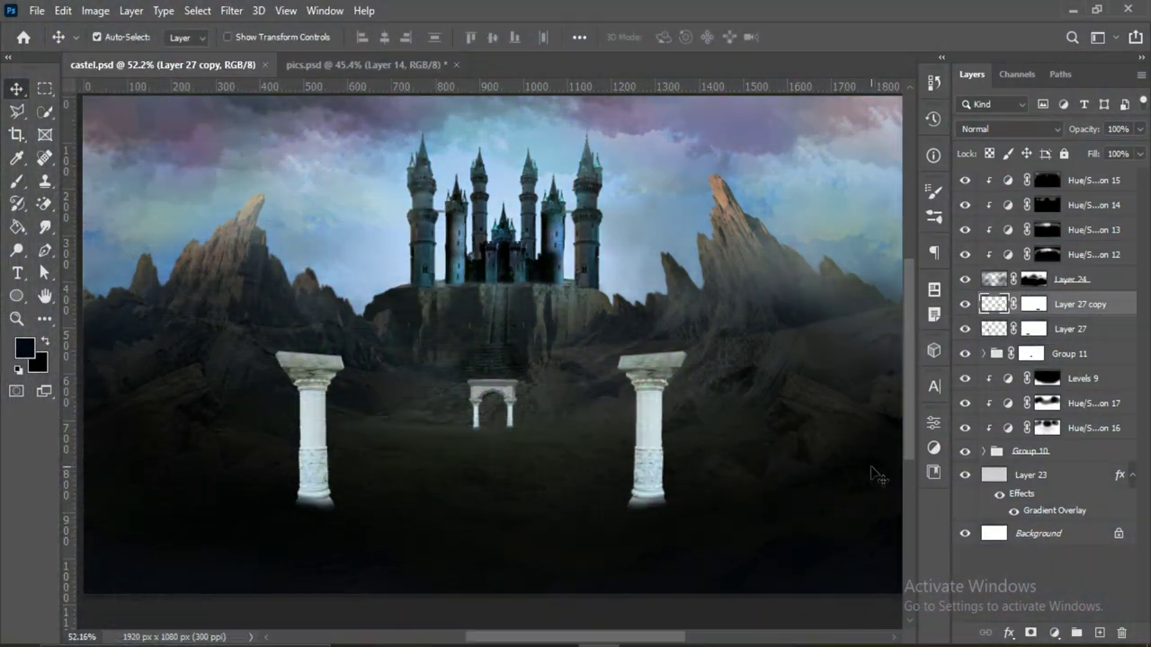
{"action": "left_click", "coordinate": [1061, 329], "text": "shift"}
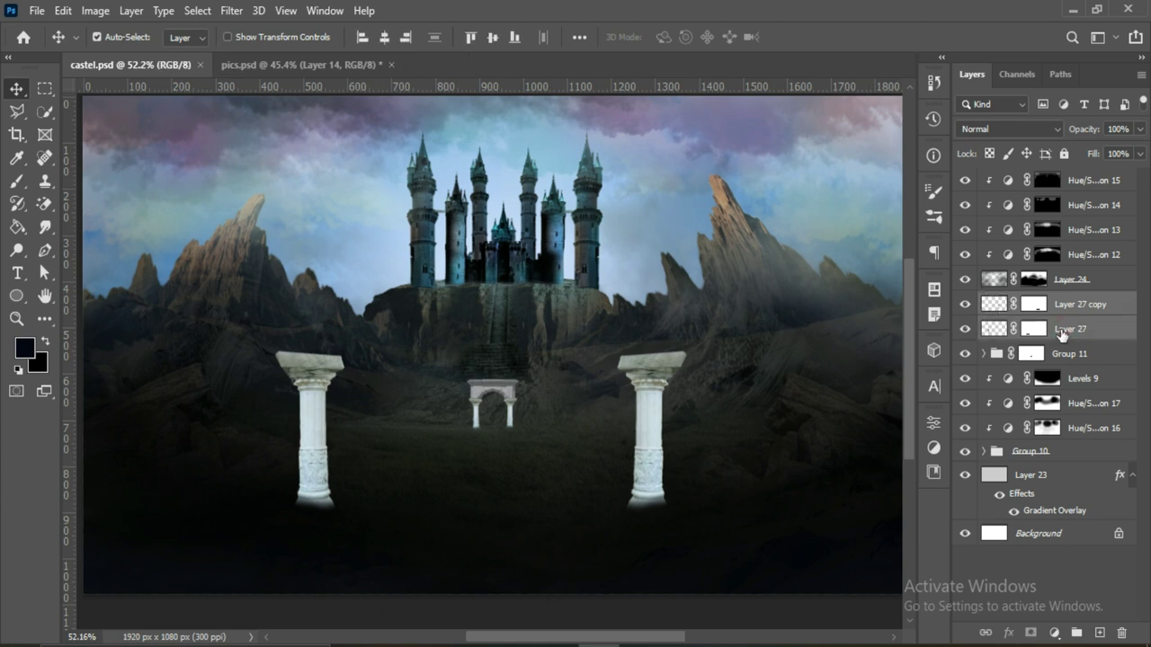
{"action": "key", "text": "ctrl+g"}
Step: Duplicate the column pair twice, shrinking each copy into smaller receding pairs
{"action": "key", "text": "ctrl+j"}
{"action": "key", "text": "ctrl+t"}
{"action": "key", "text": "Return"}
{"action": "mouse_move", "coordinate": [693, 351]}
{"action": "left_mouse_down"}
{"action": "mouse_move", "coordinate": [526, 421]}
{"action": "mouse_move", "coordinate": [490, 415]}
{"action": "left_mouse_up"}
{"action": "key", "text": "ctrl+j"}
{"action": "key", "text": "ctrl+t"}
{"action": "left_click", "coordinate": [835, 37]}
{"action": "key", "text": "ctrl+j"}
{"action": "key", "text": "ctrl+t"}
{"action": "key", "text": "Return"}
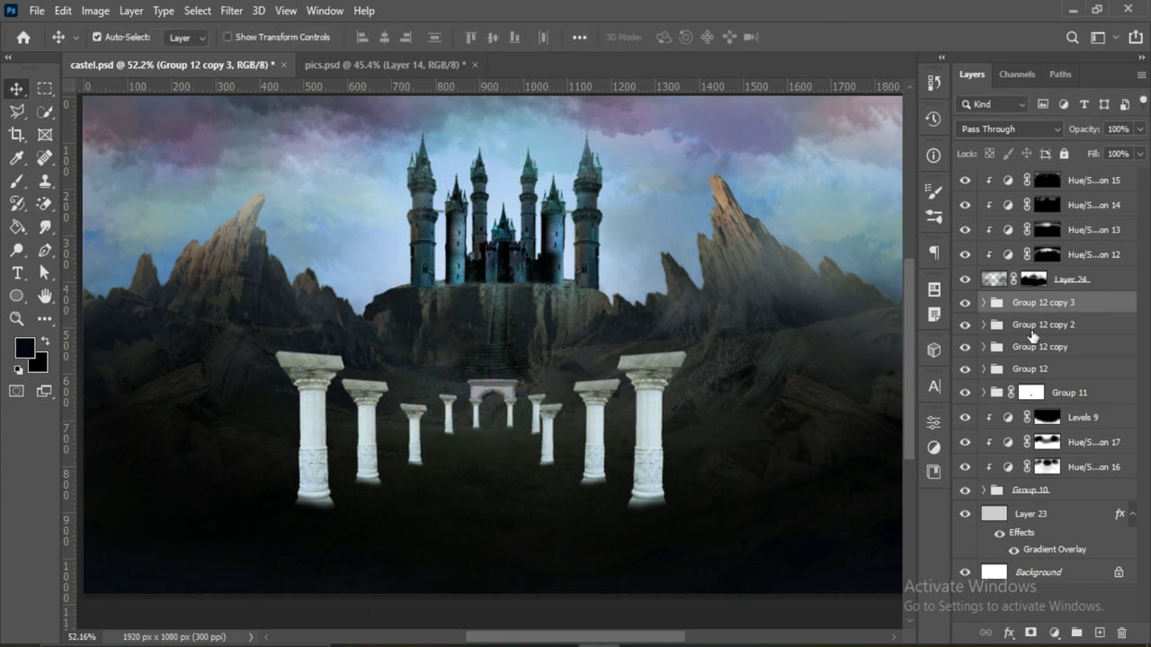
Step: Gather all column pair groups into Group 13 and add a clipped Levels adjustment
{"action": "left_click", "coordinate": [1043, 325]}
{"action": "left_click", "coordinate": [984, 324]}
{"action": "left_click", "coordinate": [1079, 348]}
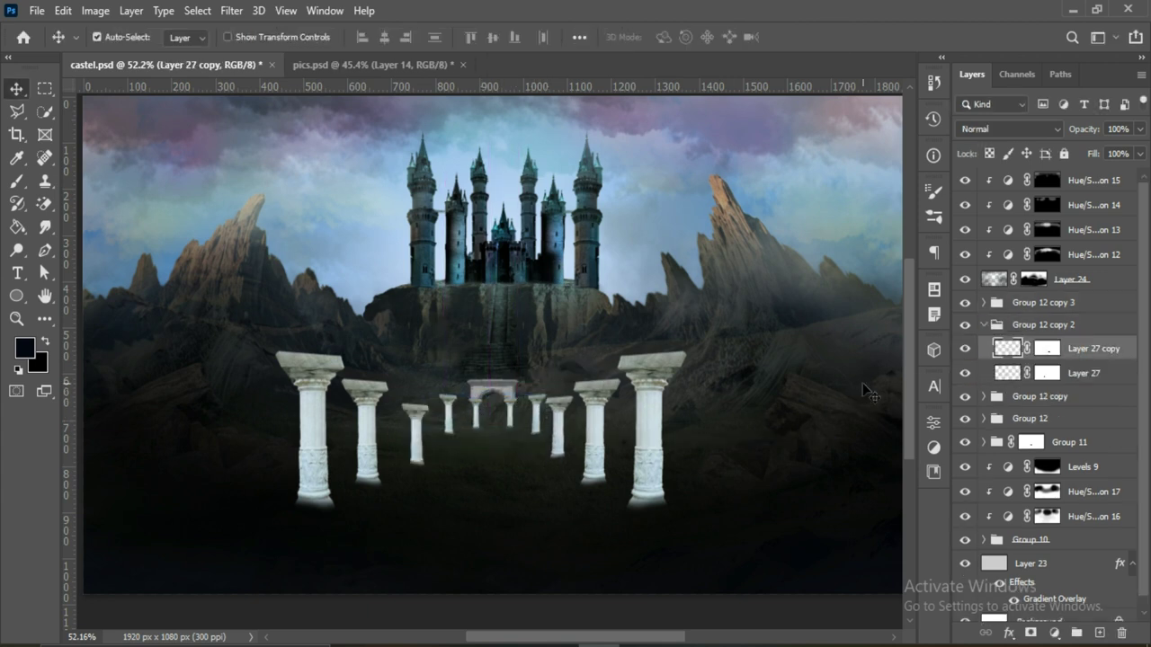
{"action": "left_click", "coordinate": [984, 324]}
{"action": "left_click", "coordinate": [1044, 302]}
{"action": "left_click", "coordinate": [984, 302]}
{"action": "left_click", "coordinate": [1079, 350]}
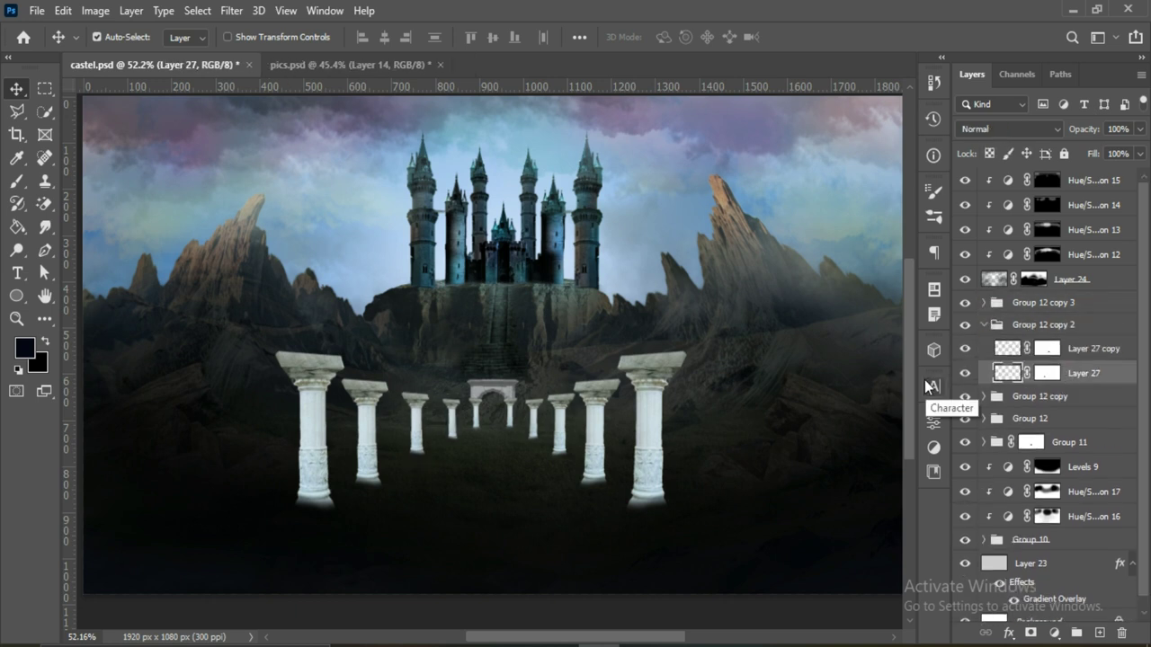
{"action": "left_click", "coordinate": [1044, 303]}
{"action": "left_click", "coordinate": [1052, 442], "text": "shift"}
{"action": "key", "text": "ctrl+g"}
{"action": "left_click", "coordinate": [1055, 633]}
{"action": "left_click", "coordinate": [1061, 396]}
Step: Lower the Levels output white to 69 and set up a small full-opacity brush
{"action": "left_click_drag", "start_coordinate": [894, 332], "coordinate": [785, 338]}
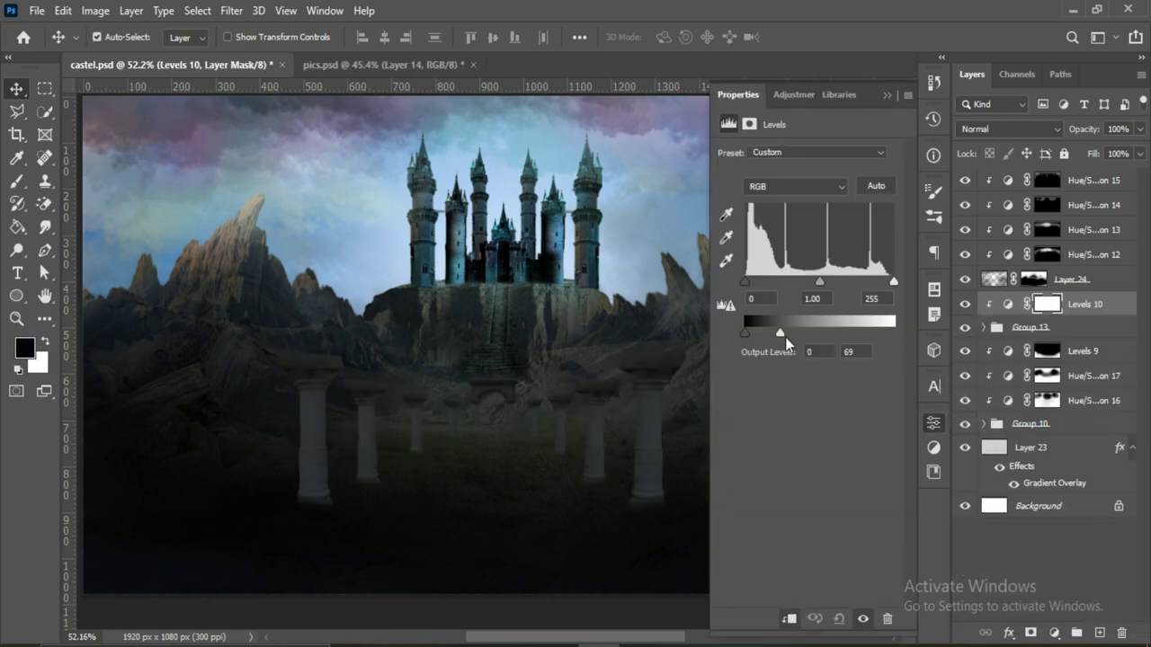
{"action": "left_click", "coordinate": [887, 94]}
{"action": "key", "text": "b"}
{"action": "left_click_drag", "start_coordinate": [282, 326], "coordinate": [648, 387]}
{"action": "left_click", "coordinate": [386, 37]}
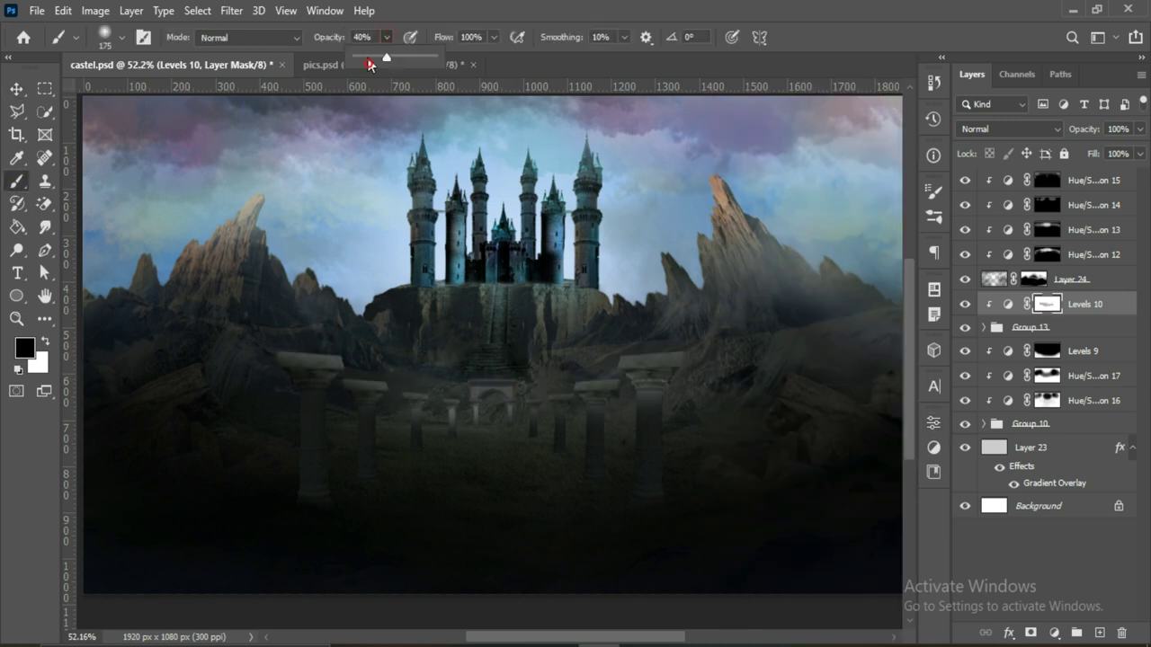
{"action": "key", "text": "0"}
Step: Paint the Levels mask along the pillar edges to bring back their lit edges
{"action": "scroll", "coordinate": [416, 321], "scroll_direction": "up", "scroll_amount": 5}
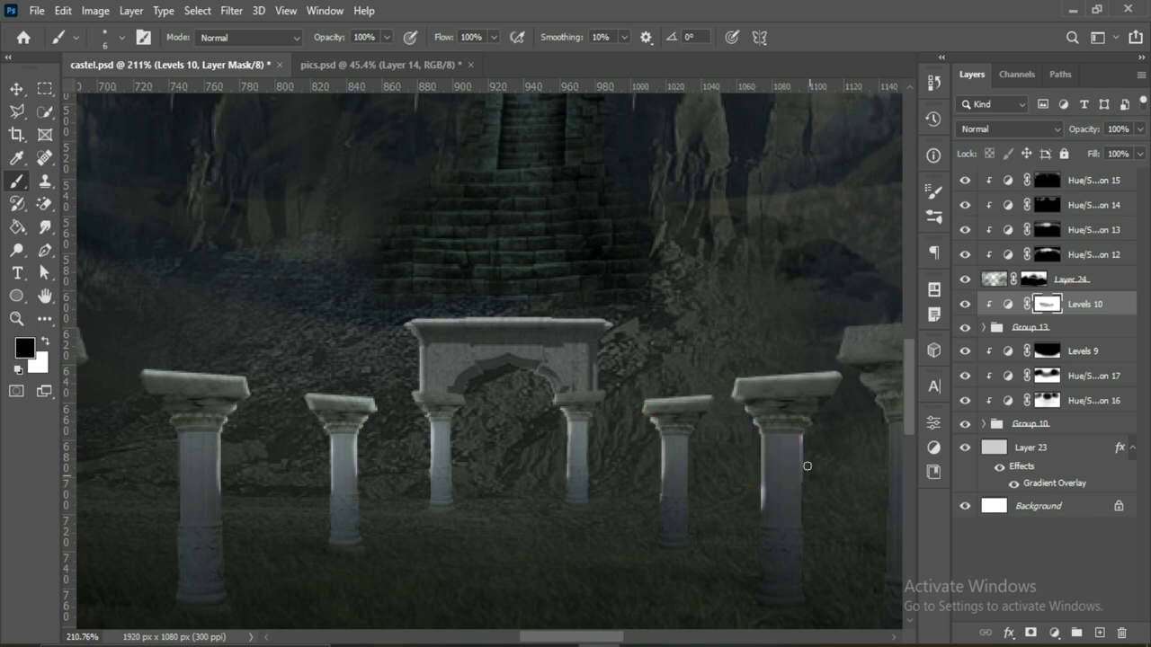
{"action": "left_click_drag", "start_coordinate": [720, 417], "coordinate": [433, 394]}
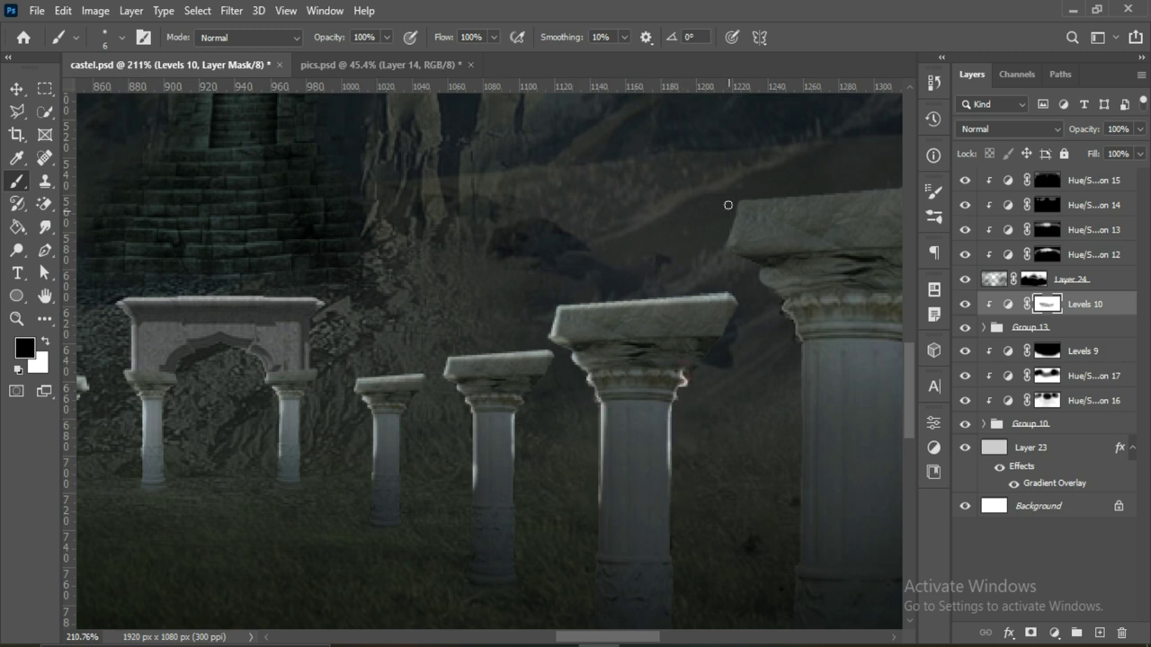
{"action": "scroll", "coordinate": [728, 205], "scroll_direction": "down", "scroll_amount": 3}
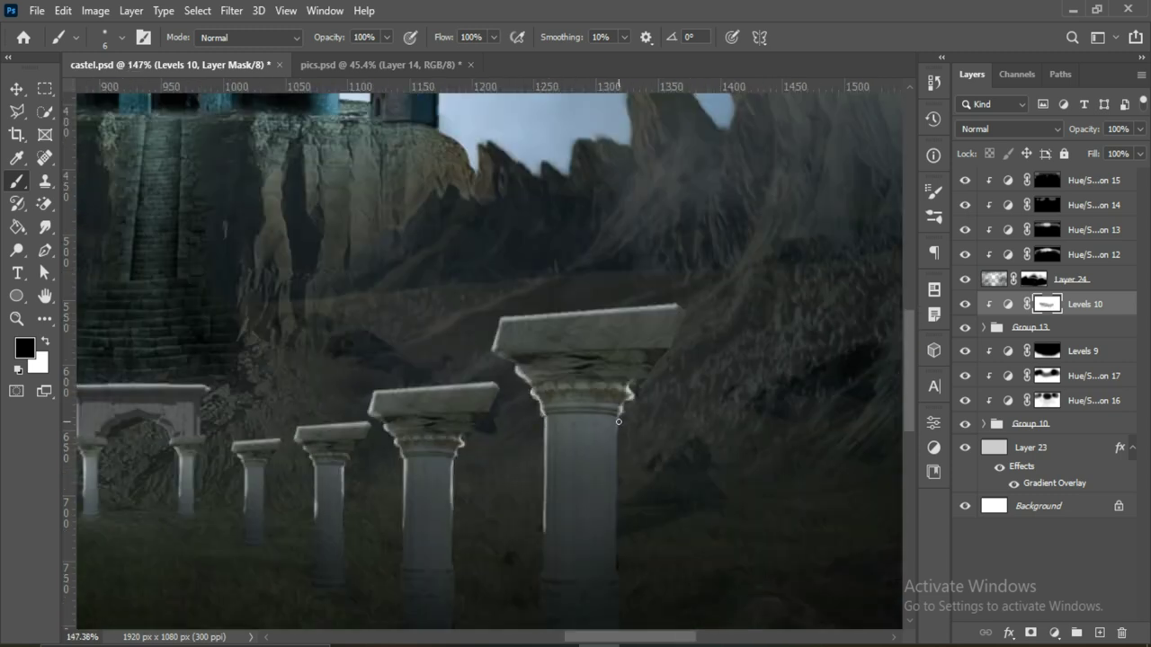
{"action": "scroll", "coordinate": [622, 537], "scroll_direction": "down", "scroll_amount": 5}
{"action": "scroll", "coordinate": [492, 399], "scroll_direction": "up", "scroll_amount": 4}
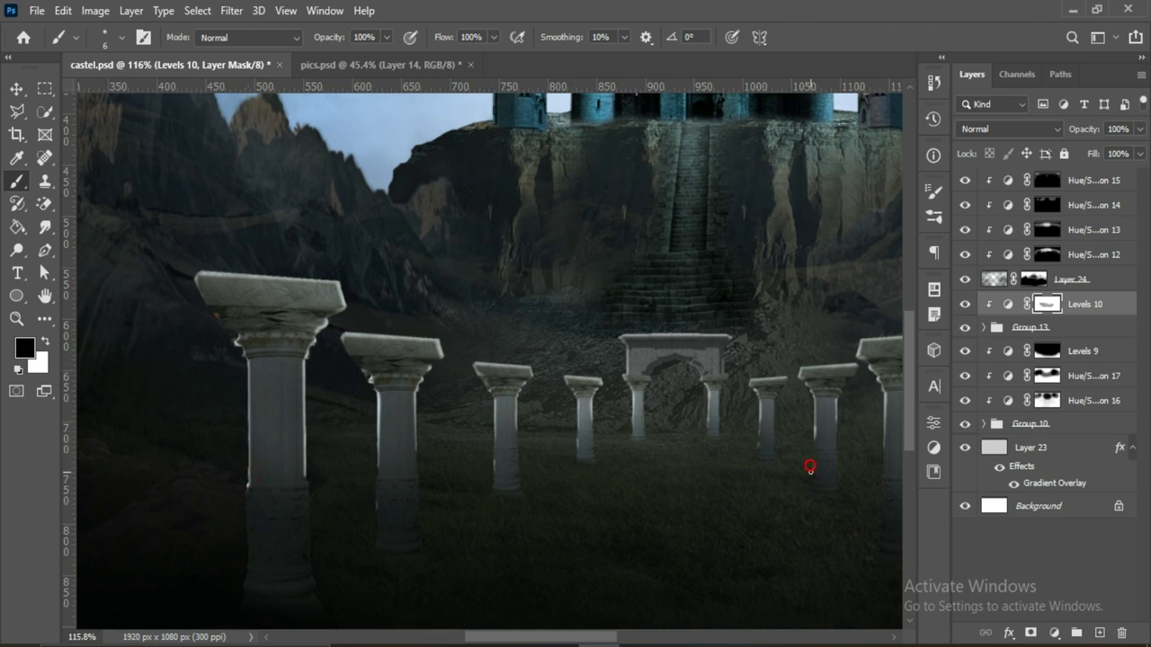
{"action": "scroll", "coordinate": [810, 466], "scroll_direction": "down", "scroll_amount": 3, "text": "alt"}
{"action": "scroll", "coordinate": [675, 436], "scroll_direction": "down", "scroll_amount": 2, "text": "alt"}
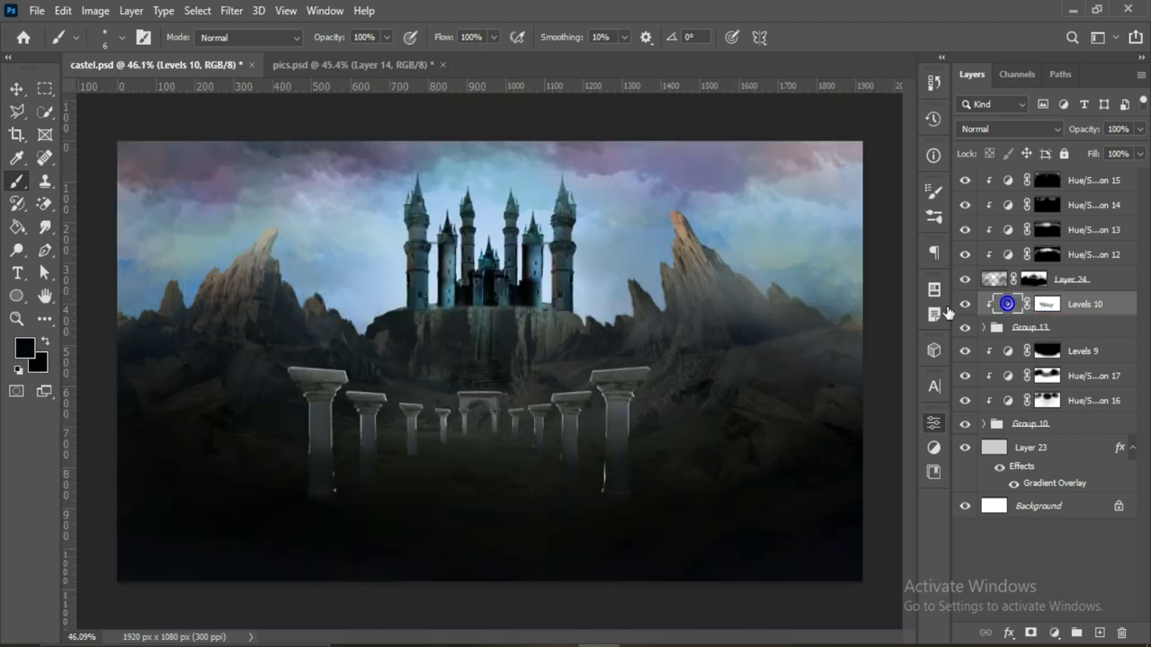
Step: Set Levels 10 inputs to 89, 0.66, 255 and add a mask to Group 13
{"action": "double_click", "coordinate": [1007, 304]}
{"action": "left_click_drag", "start_coordinate": [889, 282], "coordinate": [880, 286]}
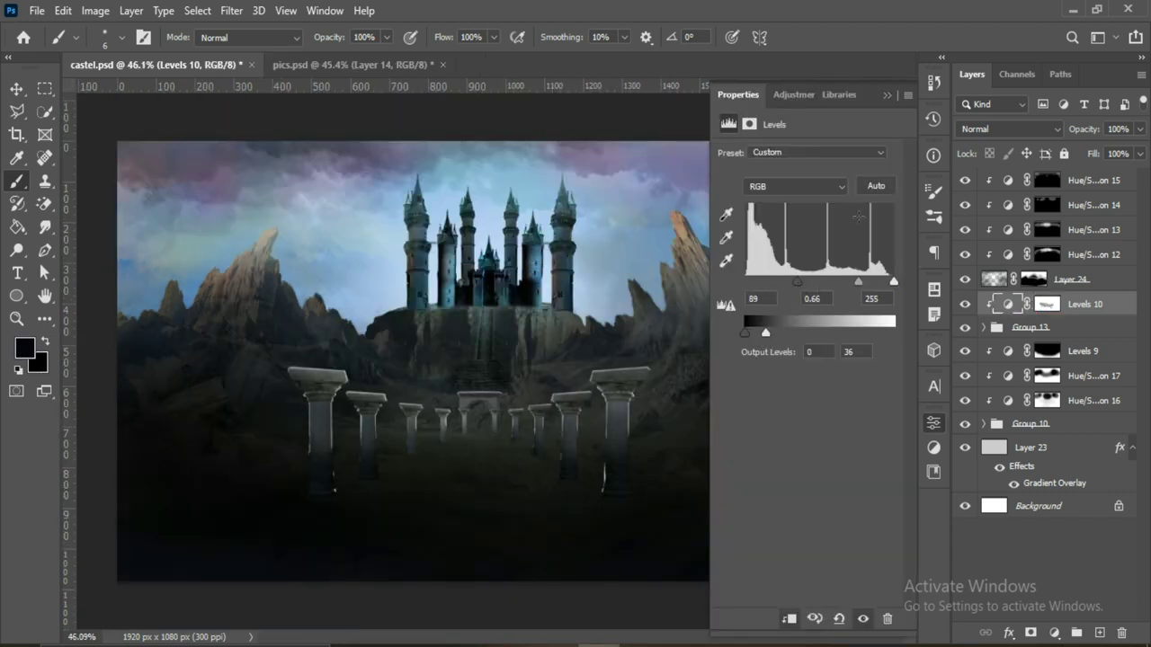
{"action": "left_click", "coordinate": [1034, 328]}
{"action": "left_click", "coordinate": [1031, 633]}
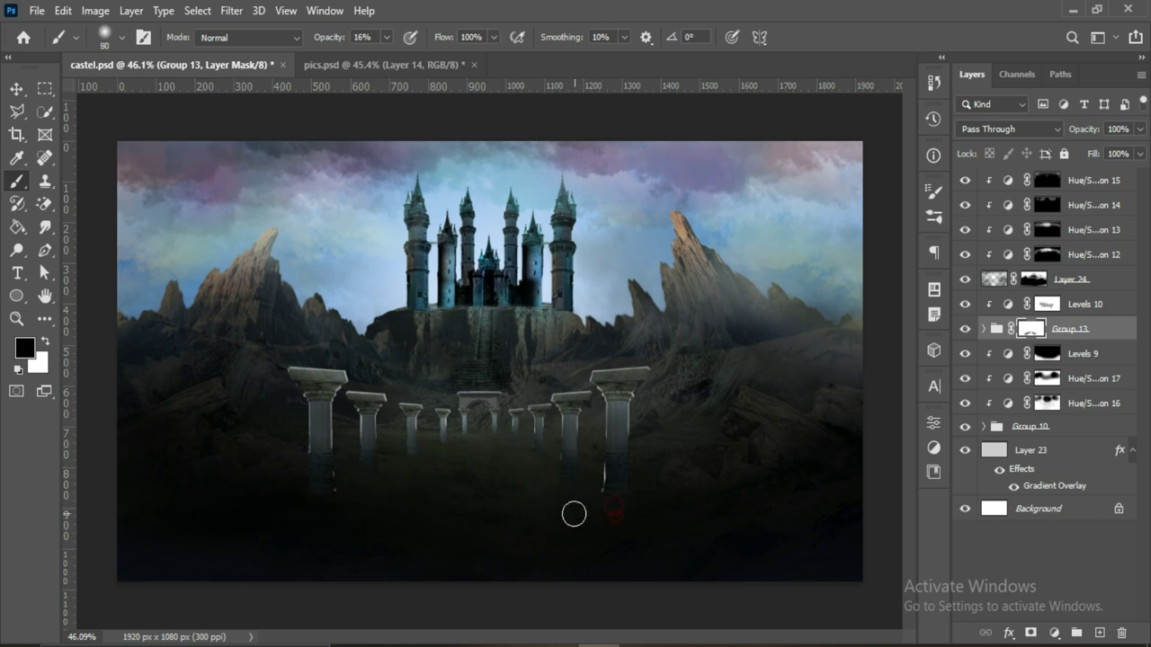
Step: Add a Hue/Saturation adjustment removing the columns' tint, and enlarge the brush at 100% opacity
{"action": "left_click", "coordinate": [1054, 633]}
{"action": "left_click", "coordinate": [1043, 455]}
{"action": "left_click_drag", "start_coordinate": [806, 252], "coordinate": [750, 260]}
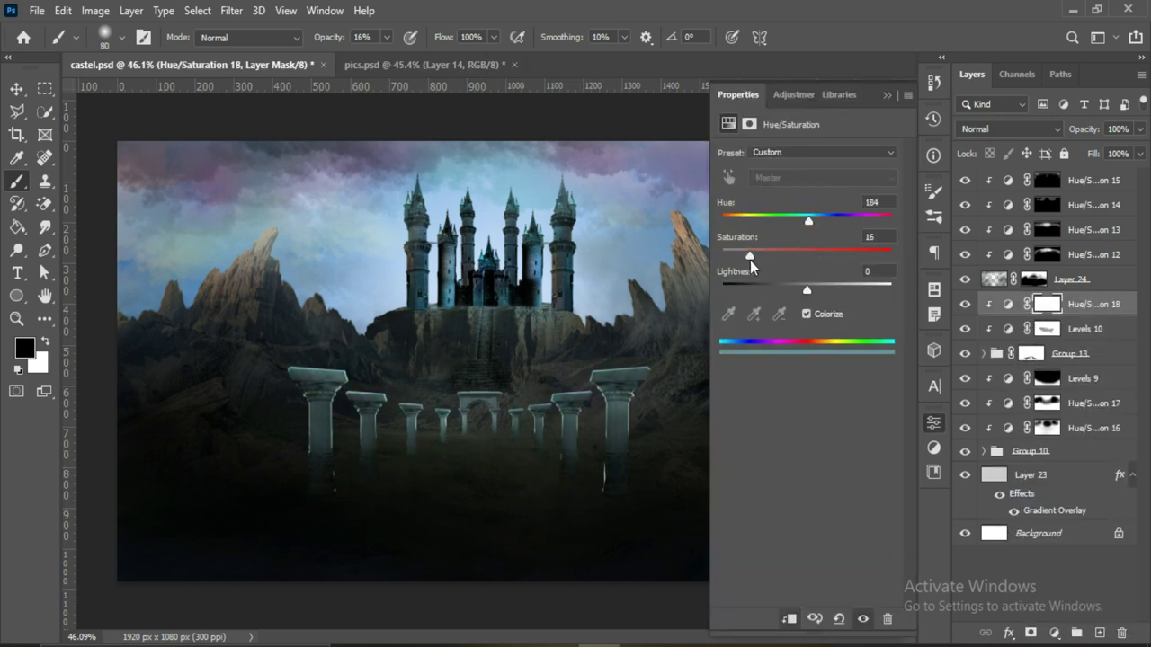
{"action": "left_click", "coordinate": [933, 423]}
{"action": "left_click", "coordinate": [1047, 379]}
{"action": "left_click", "coordinate": [1047, 402]}
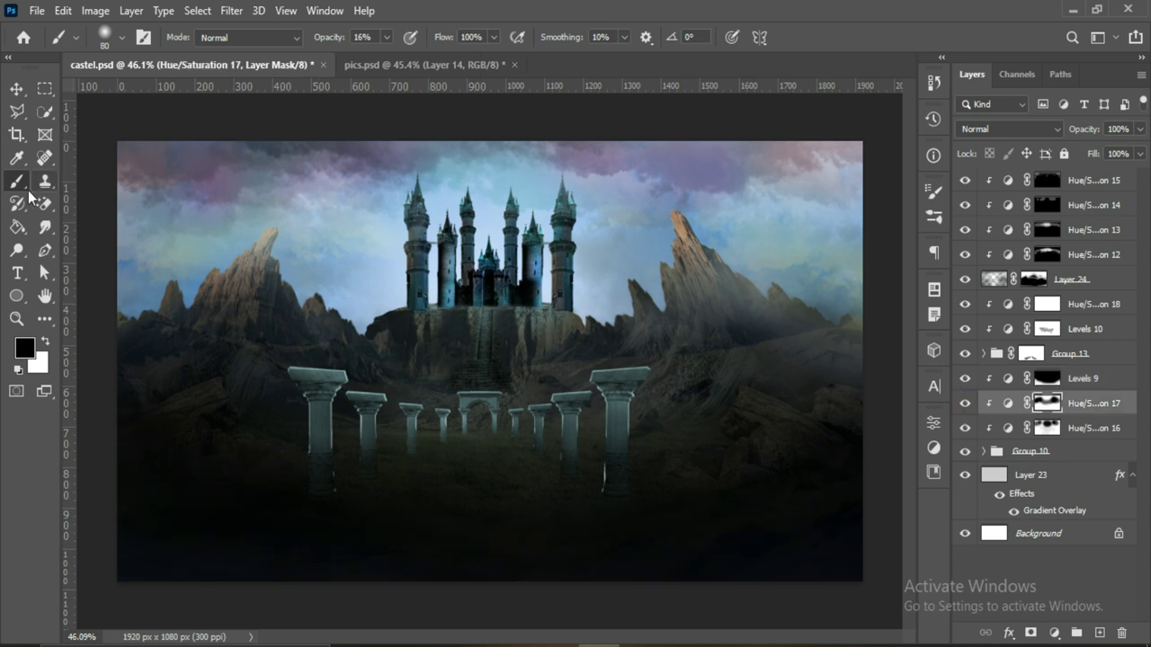
{"action": "left_click_drag", "start_coordinate": [392, 61], "coordinate": [458, 59]}
{"action": "key", "text": "bracketright"}
{"action": "key", "text": "bracketright"}
{"action": "key", "text": "bracketright"}
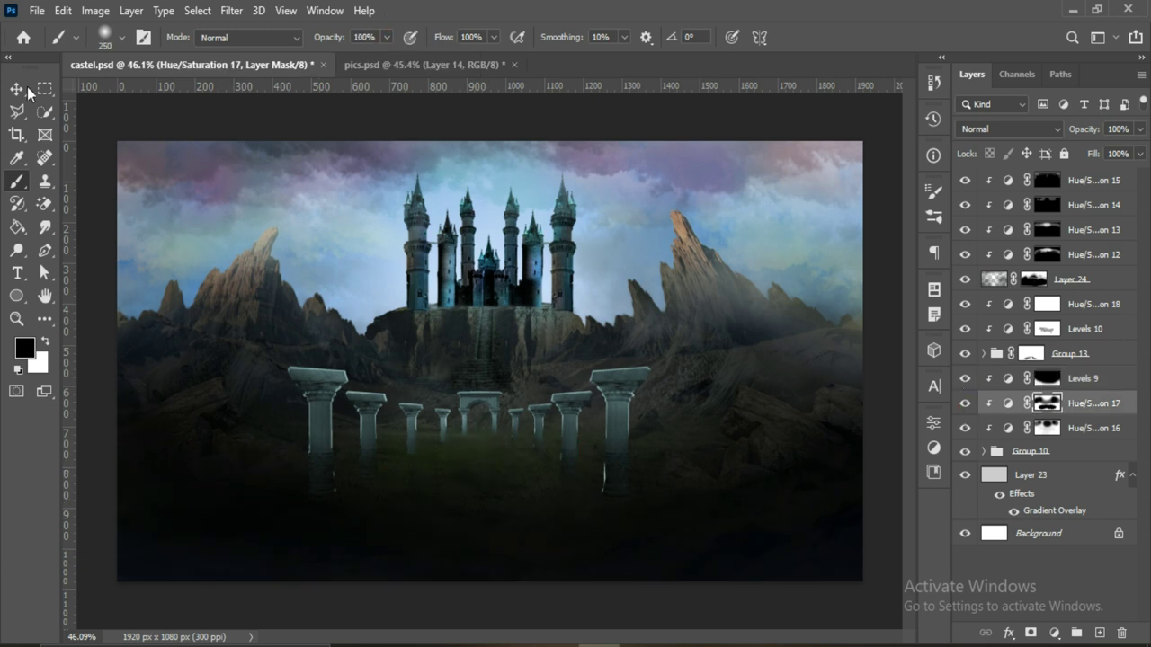
{"action": "left_click", "coordinate": [17, 88]}
Step: Darken the pillars with clipped Hue/Saturation 19 at lightness −75, paint its mask, and save
{"action": "left_click", "coordinate": [1054, 633]}
{"action": "left_click", "coordinate": [1043, 452]}
{"action": "left_click_drag", "start_coordinate": [807, 284], "coordinate": [753, 286]}
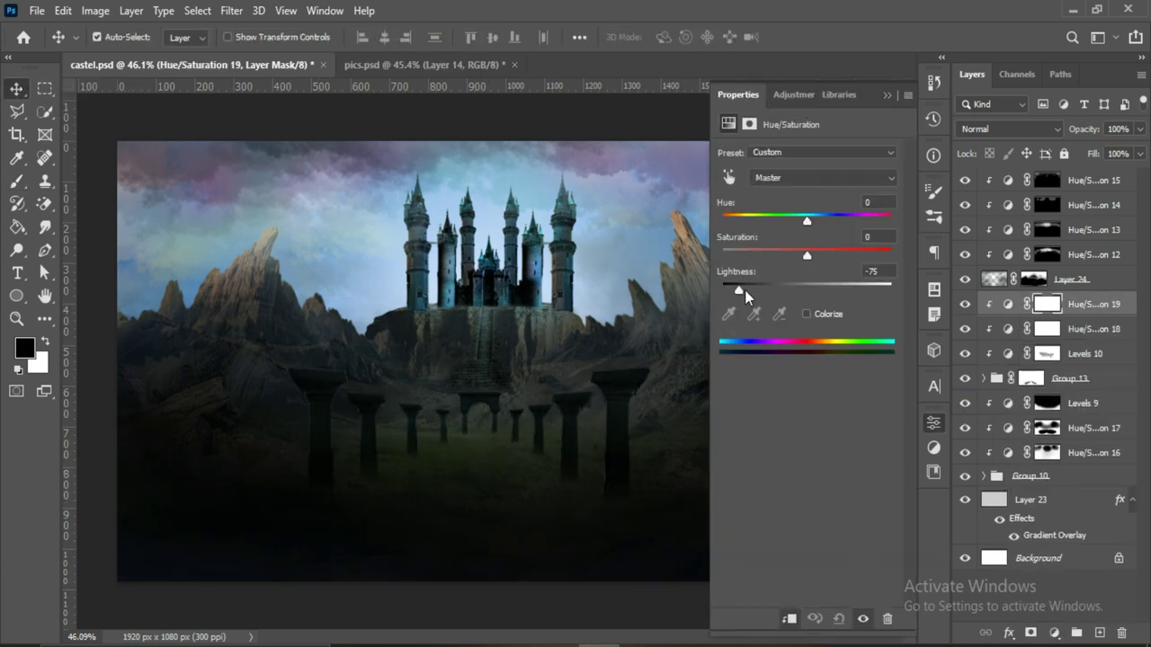
{"action": "key", "text": "b"}
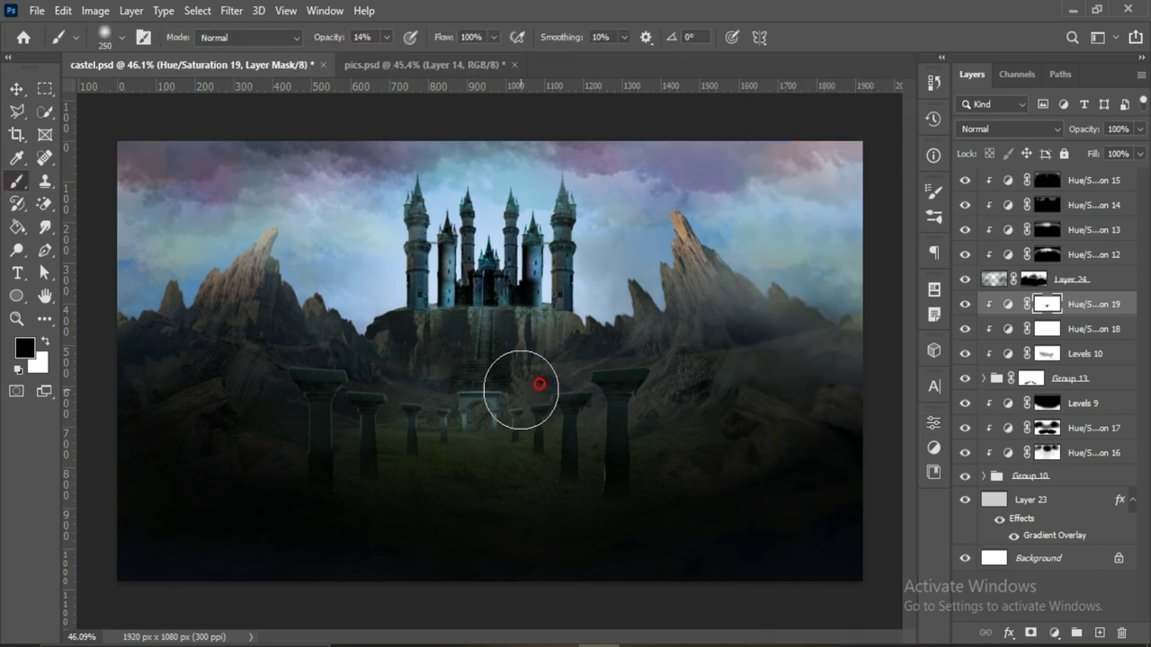
{"action": "key", "text": "v"}
{"action": "key", "text": "ctrl+s"}
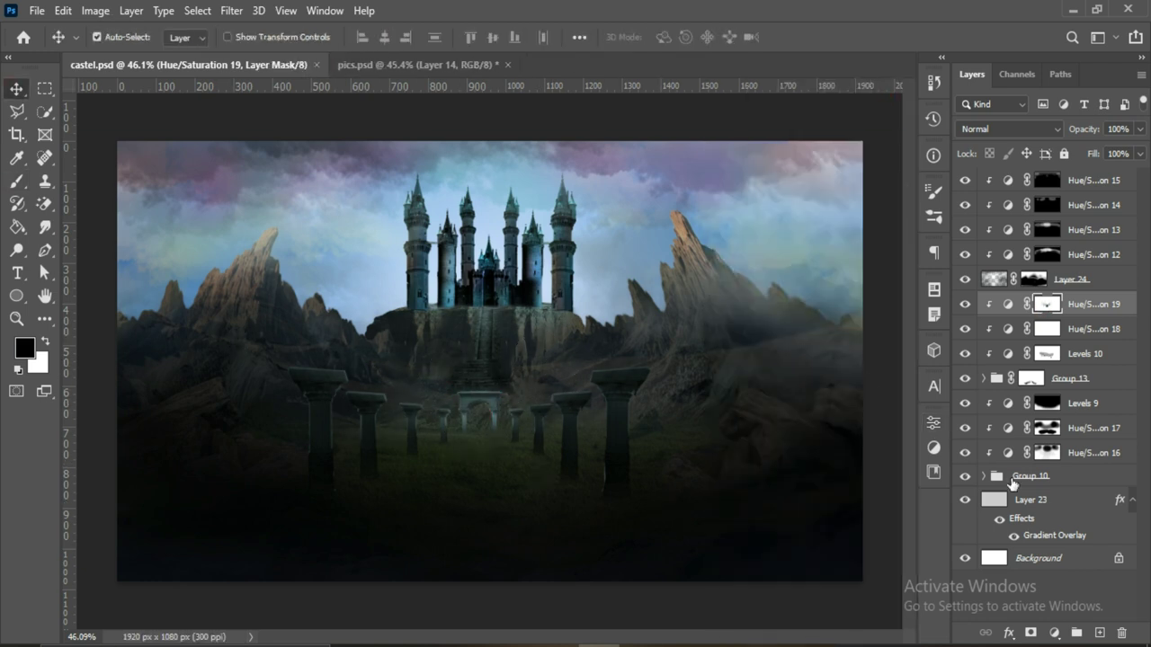
Step: Add Hue/Saturation 20 tinted to hue 134 with an inverted mask and a white 51% brush
{"action": "left_click", "coordinate": [806, 314]}
{"action": "left_click_drag", "start_coordinate": [724, 216], "coordinate": [807, 218]}
{"action": "key", "text": "ctrl+i"}
{"action": "left_click", "coordinate": [18, 185]}
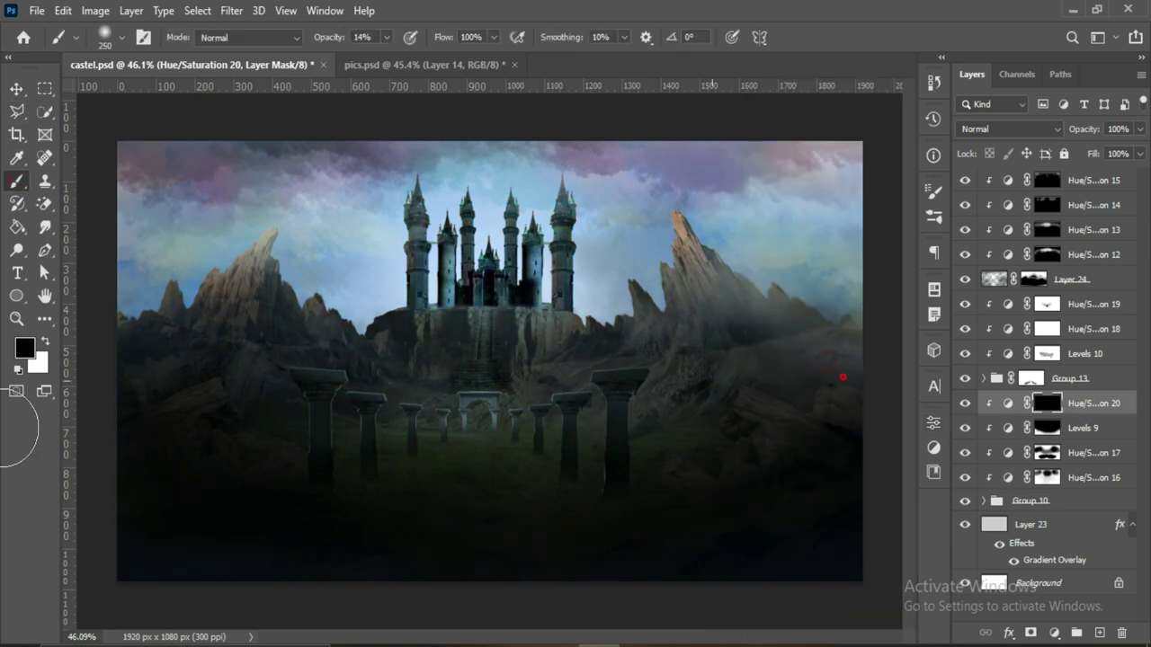
{"action": "key", "text": "x"}
{"action": "key", "text": "5"}
{"action": "key", "text": "1"}
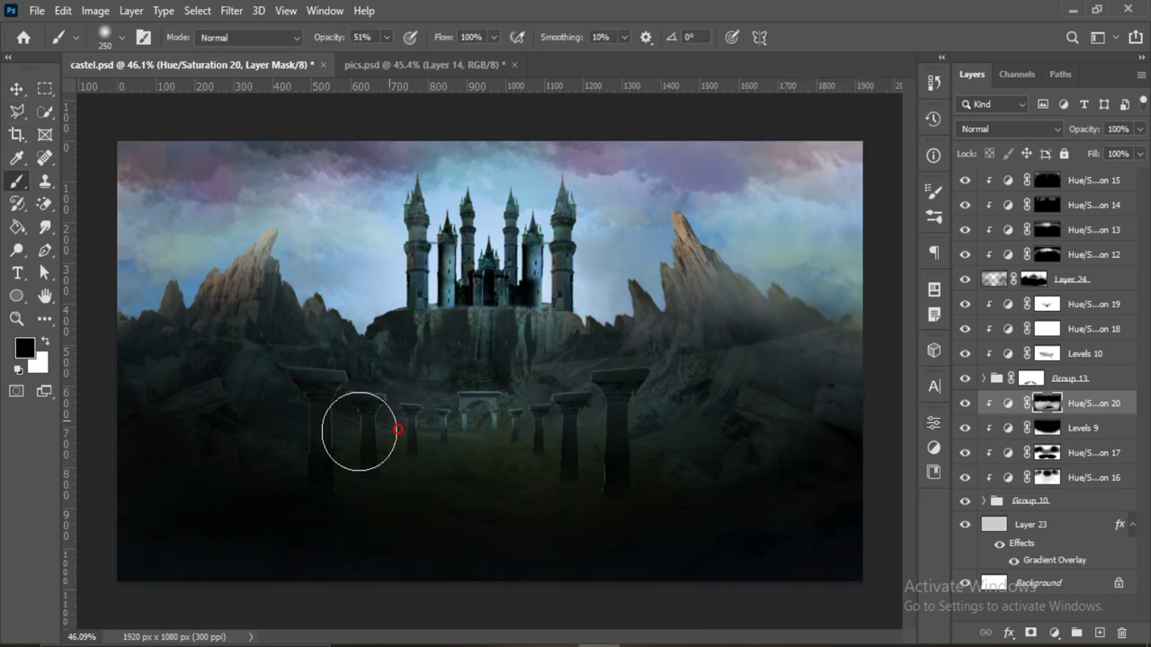
Step: Copy the white stone column from pics.psd into castel.psd as Layer 28 for transforming
{"action": "key", "text": "v"}
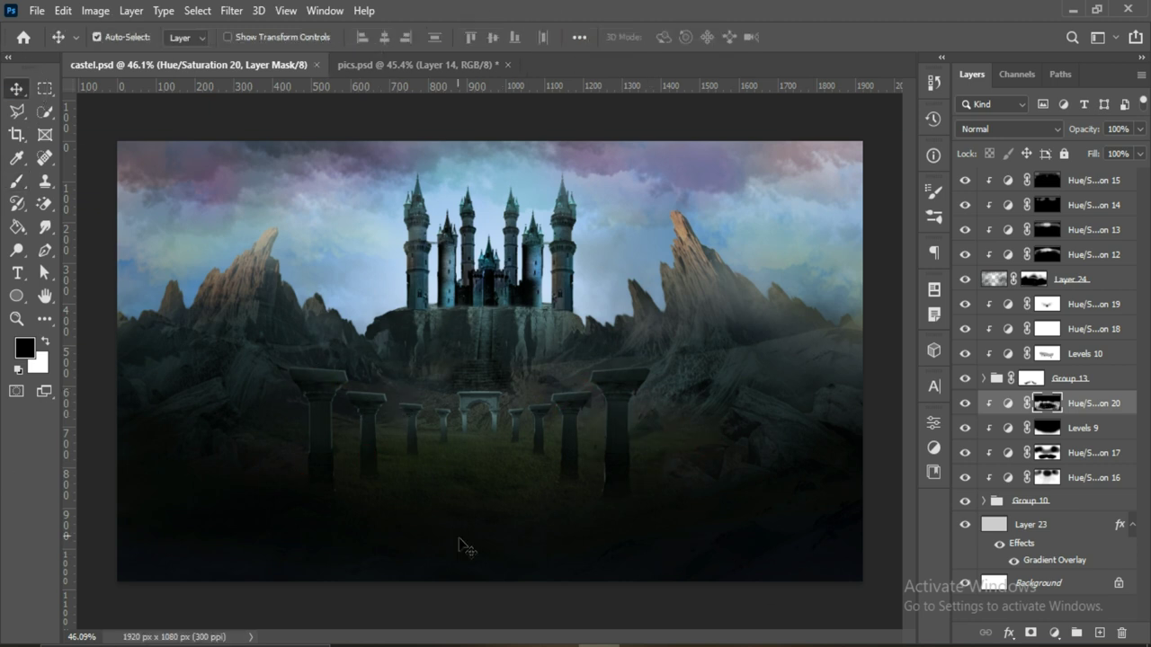
{"action": "key", "text": "ctrl+Tab"}
{"action": "left_click_drag", "start_coordinate": [244, 334], "coordinate": [297, 405]}
{"action": "key", "text": "ctrl+t"}
Step: Rotate the column into a fallen pose and darken it with a clipped Hue/Saturation adjustment
{"action": "left_click_drag", "start_coordinate": [358, 568], "coordinate": [234, 450]}
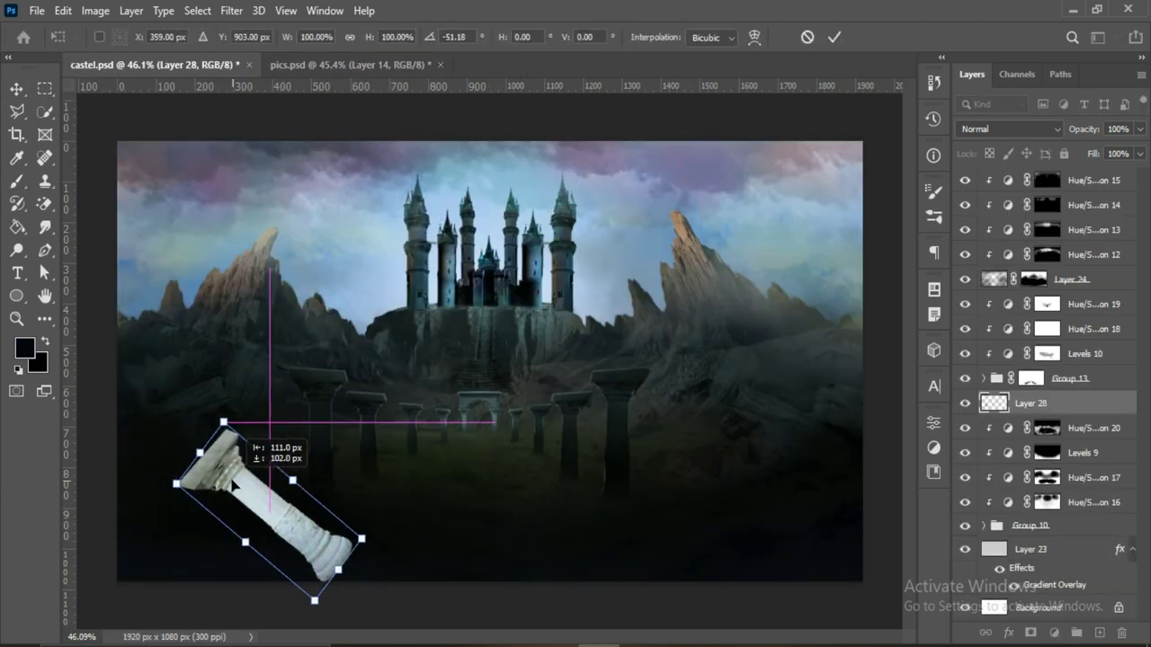
{"action": "left_click", "coordinate": [834, 37]}
{"action": "left_click", "coordinate": [1055, 632]}
{"action": "left_click", "coordinate": [1052, 424]}
{"action": "key", "text": "ctrl+alt+g"}
{"action": "left_click_drag", "start_coordinate": [807, 284], "coordinate": [736, 291]}
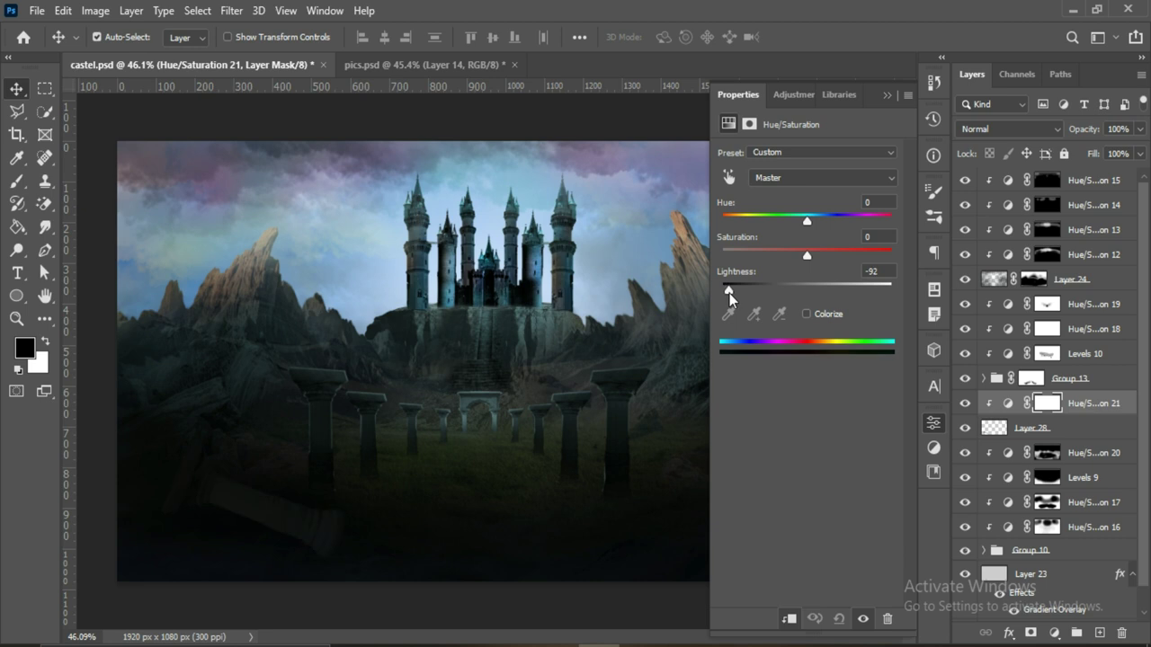
{"action": "left_click", "coordinate": [934, 422]}
{"action": "key", "text": "b"}
Step: Add a Levels adjustment, group the column with its adjustments, and duplicate the group
{"action": "left_click", "coordinate": [1055, 632]}
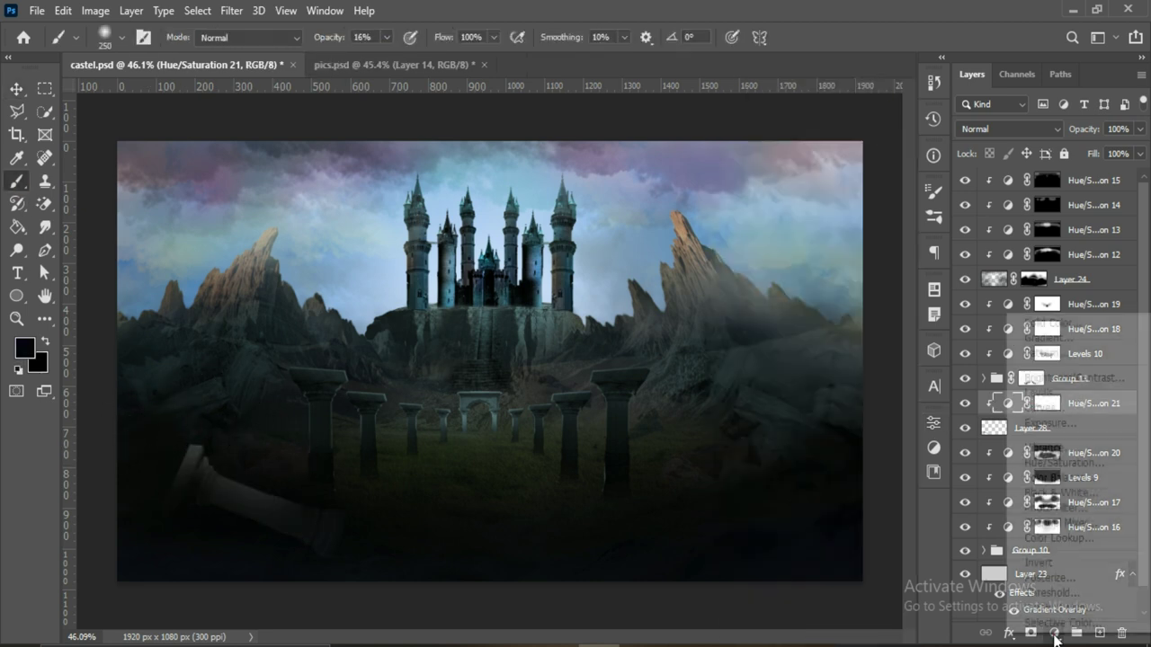
{"action": "left_click", "coordinate": [1052, 376]}
{"action": "left_click", "coordinate": [933, 422]}
{"action": "key", "text": "ctrl+g"}
{"action": "key", "text": "ctrl+j"}
Step: Move the copied fallen column to the lower right and give its group a mask
{"action": "left_click", "coordinate": [63, 11]}
{"action": "left_click", "coordinate": [126, 394]}
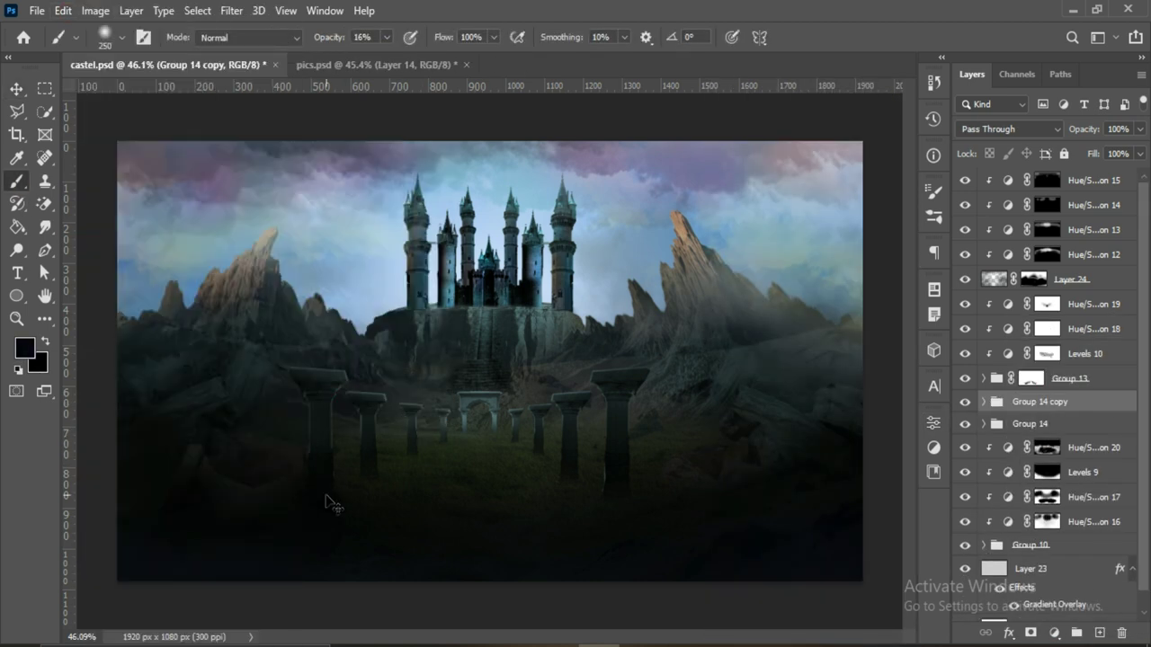
{"action": "left_click_drag", "start_coordinate": [719, 459], "coordinate": [746, 459]}
{"action": "left_click", "coordinate": [833, 37]}
{"action": "left_click", "coordinate": [983, 402]}
{"action": "left_click", "coordinate": [983, 402]}
{"action": "left_click", "coordinate": [1030, 632]}
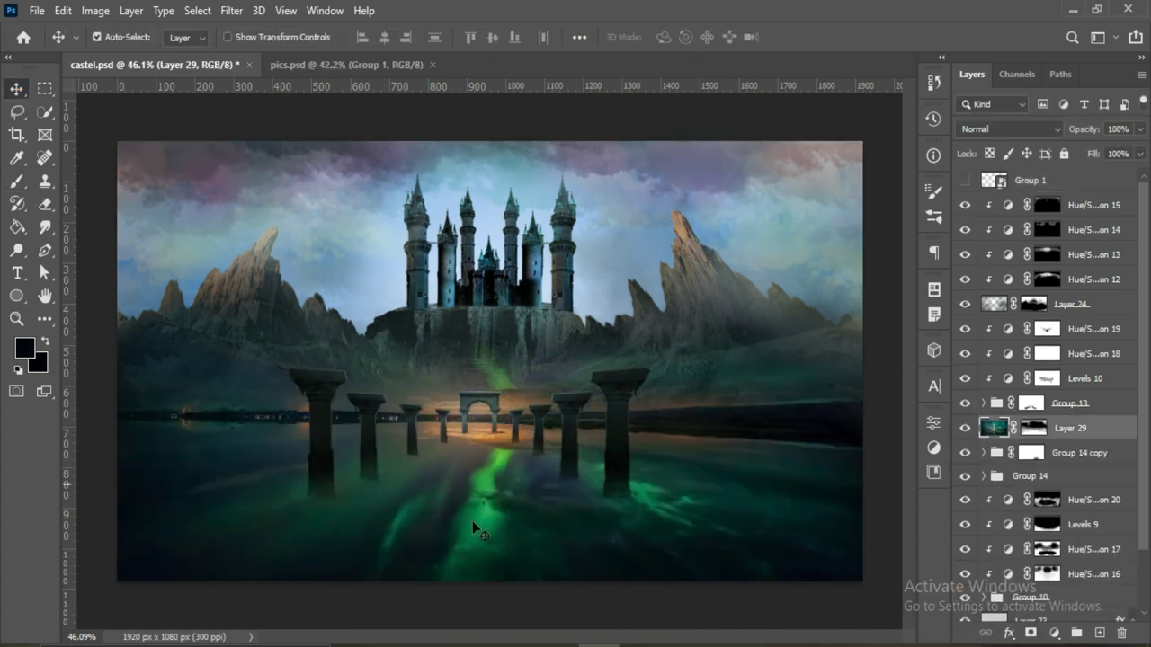
Step: Paint the green glow layer's mask to darken the horizon band and fade the glow beside the pillars
{"action": "key", "text": "b"}
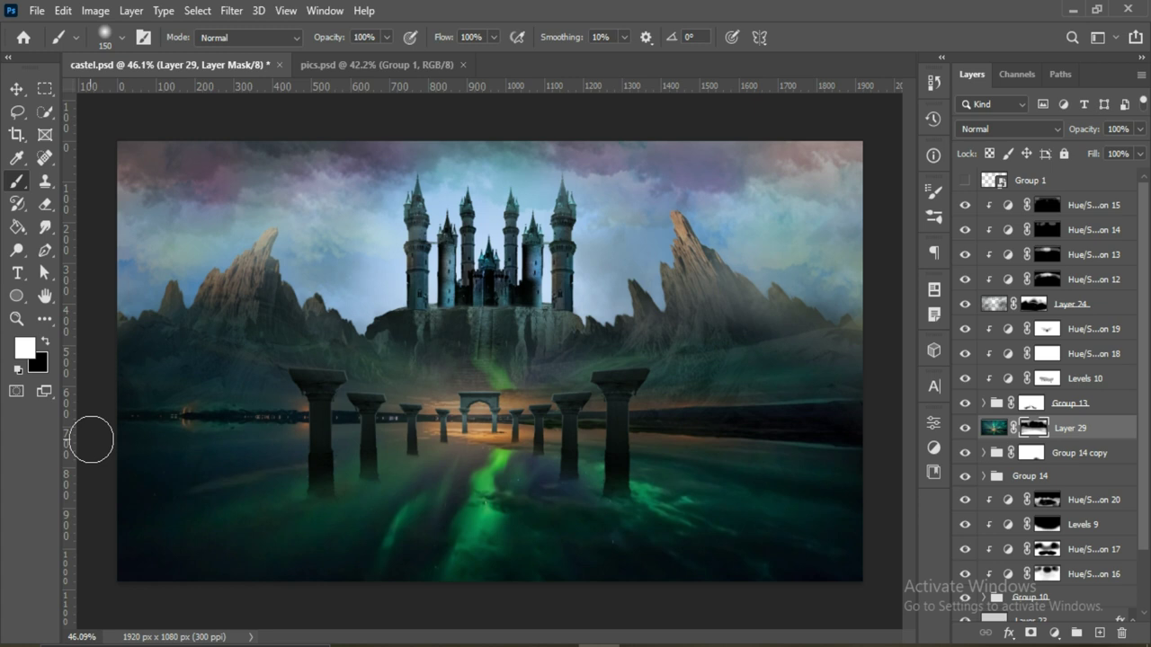
{"action": "key", "text": "x"}
{"action": "left_click_drag", "start_coordinate": [90, 437], "coordinate": [891, 419]}
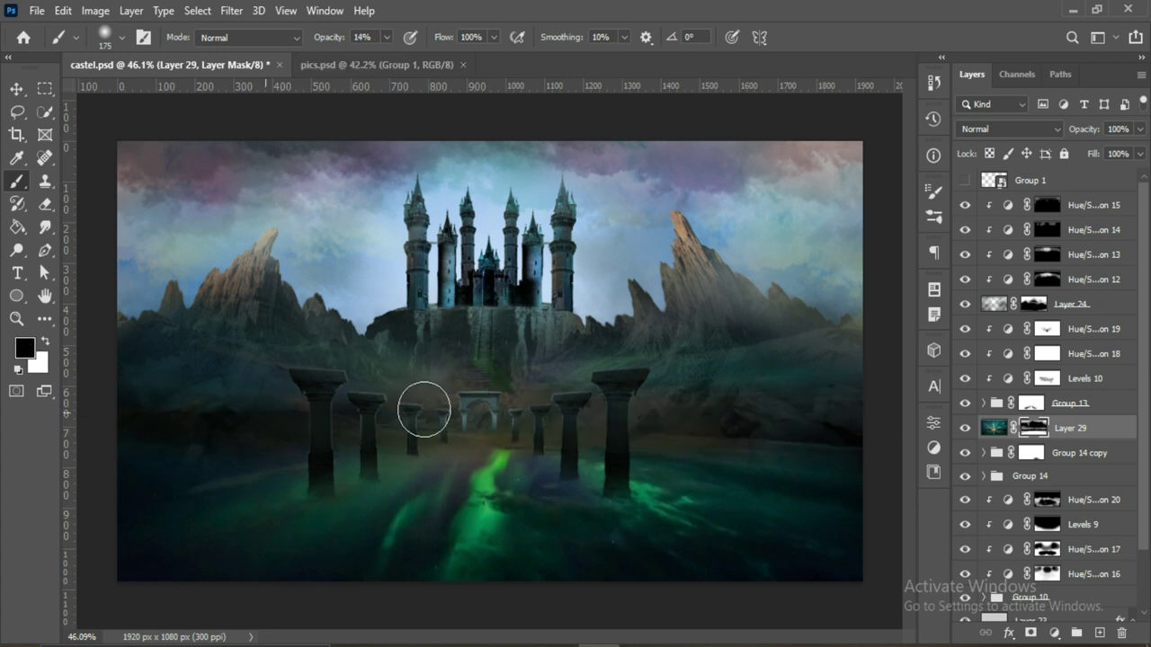
{"action": "key", "text": "3"}
{"action": "key", "text": "3"}
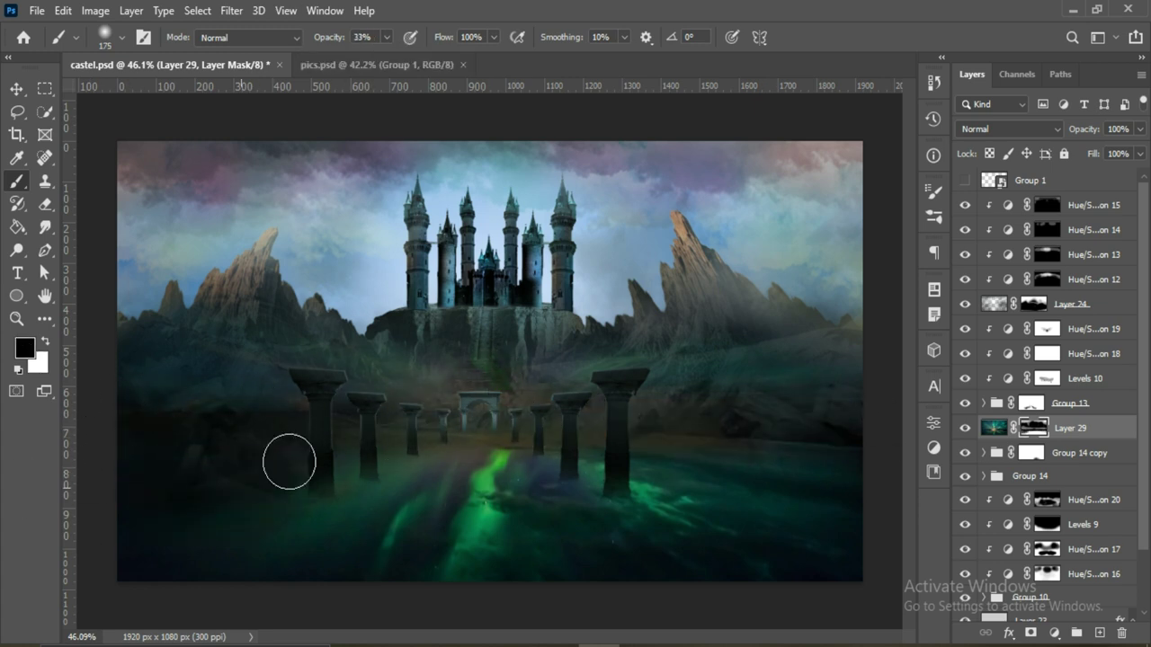
{"action": "left_click_drag", "start_coordinate": [683, 485], "coordinate": [799, 450]}
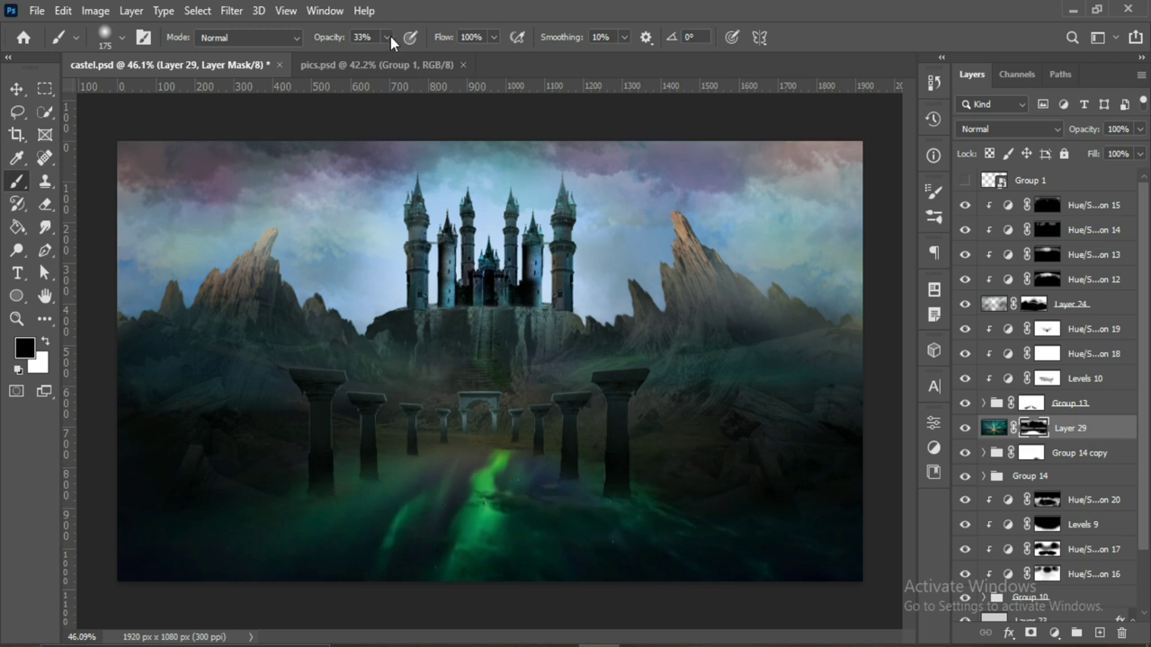
{"action": "key", "text": "1"}
{"action": "key", "text": "3"}
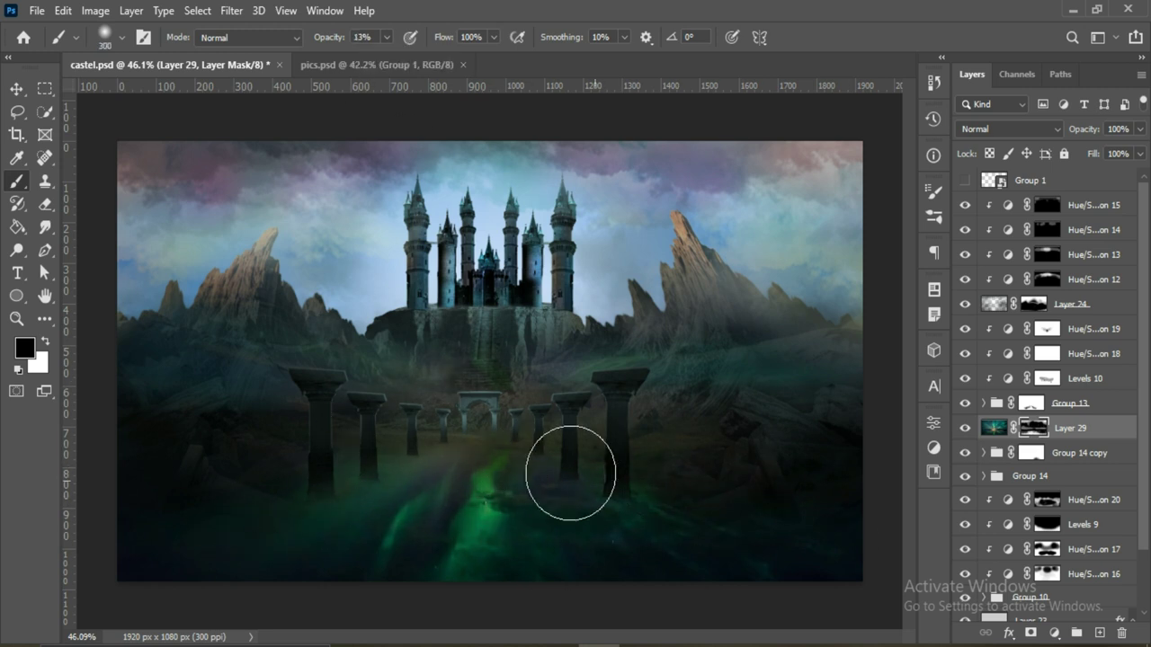
{"action": "key", "text": "v"}
{"action": "key", "text": "ctrl+minus"}
Step: Duplicate the green glow, move it higher, and warp it wider across the scene
{"action": "key", "text": "ctrl+j"}
{"action": "key", "text": "ctrl+t"}
{"action": "mouse_move", "coordinate": [478, 466]}
{"action": "left_mouse_down"}
{"action": "mouse_move", "coordinate": [483, 355]}
{"action": "mouse_move", "coordinate": [487, 377]}
{"action": "left_mouse_up"}
{"action": "key", "text": "Return"}
{"action": "left_click", "coordinate": [36, 10]}
{"action": "key", "text": "Escape"}
{"action": "left_click_drag", "start_coordinate": [206, 480], "coordinate": [77, 398]}
{"action": "mouse_move", "coordinate": [784, 480]}
{"action": "left_mouse_down"}
{"action": "mouse_move", "coordinate": [869, 439]}
{"action": "mouse_move", "coordinate": [894, 347]}
{"action": "left_mouse_up"}
{"action": "key", "text": "Return"}
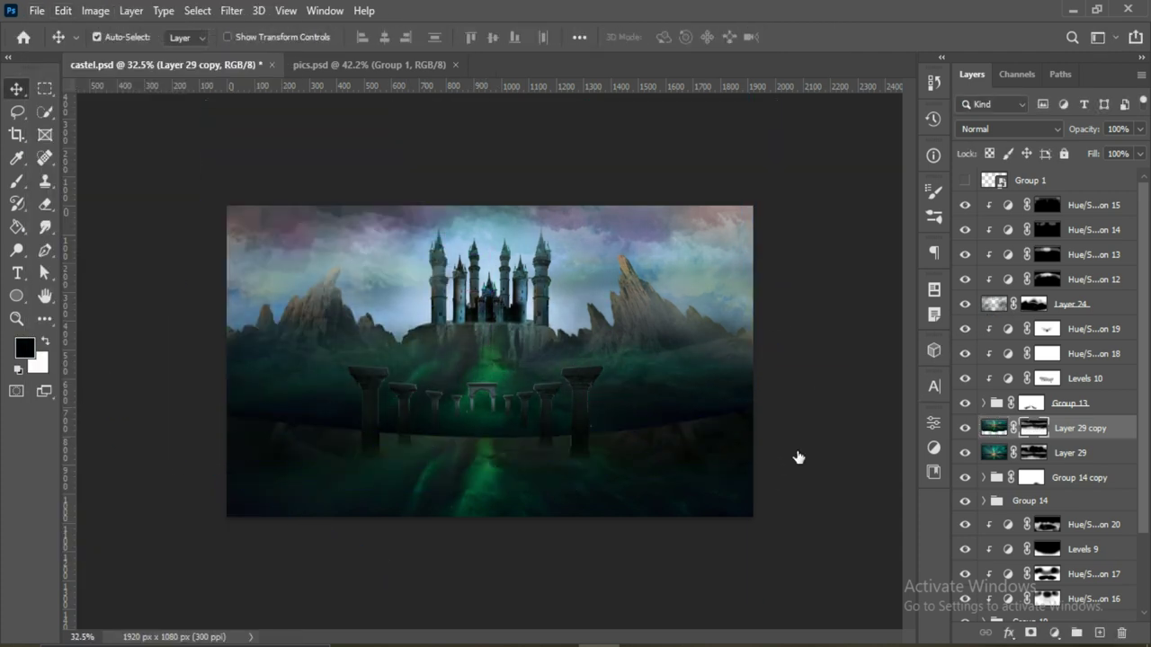
Step: Paint the glow copy's mask to soften the central dark band and dim the centre
{"action": "key", "text": "ctrl+backslash"}
{"action": "key", "text": "b"}
{"action": "left_click_drag", "start_coordinate": [517, 427], "coordinate": [462, 475]}
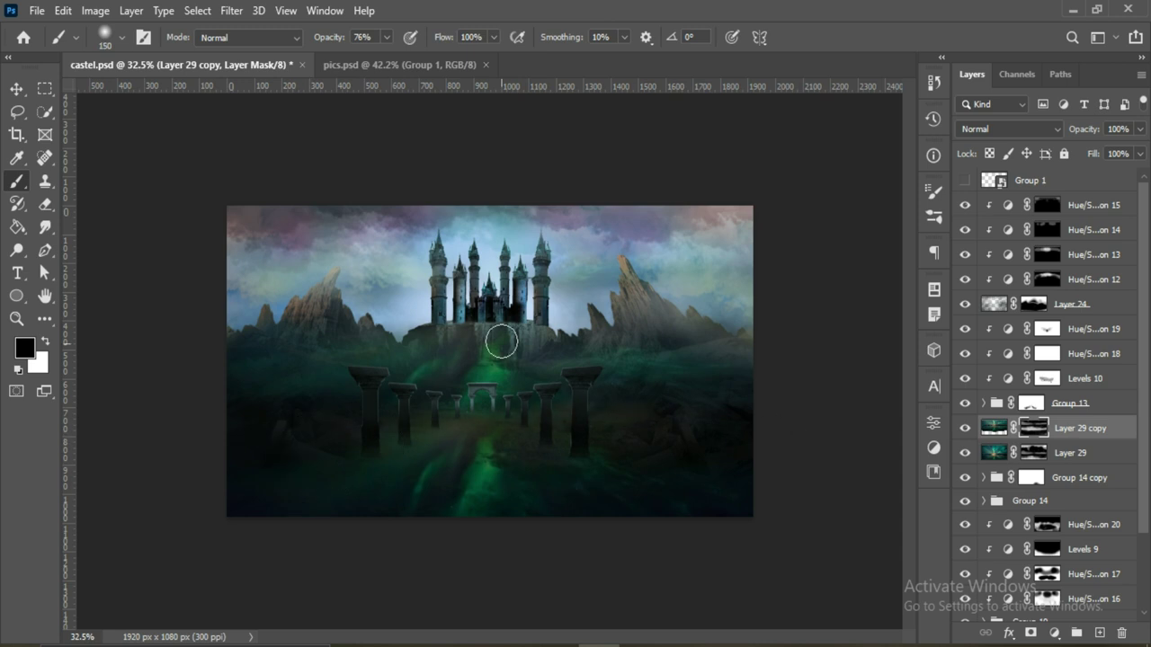
{"action": "left_click_drag", "start_coordinate": [480, 337], "coordinate": [475, 393]}
{"action": "key", "text": "v"}
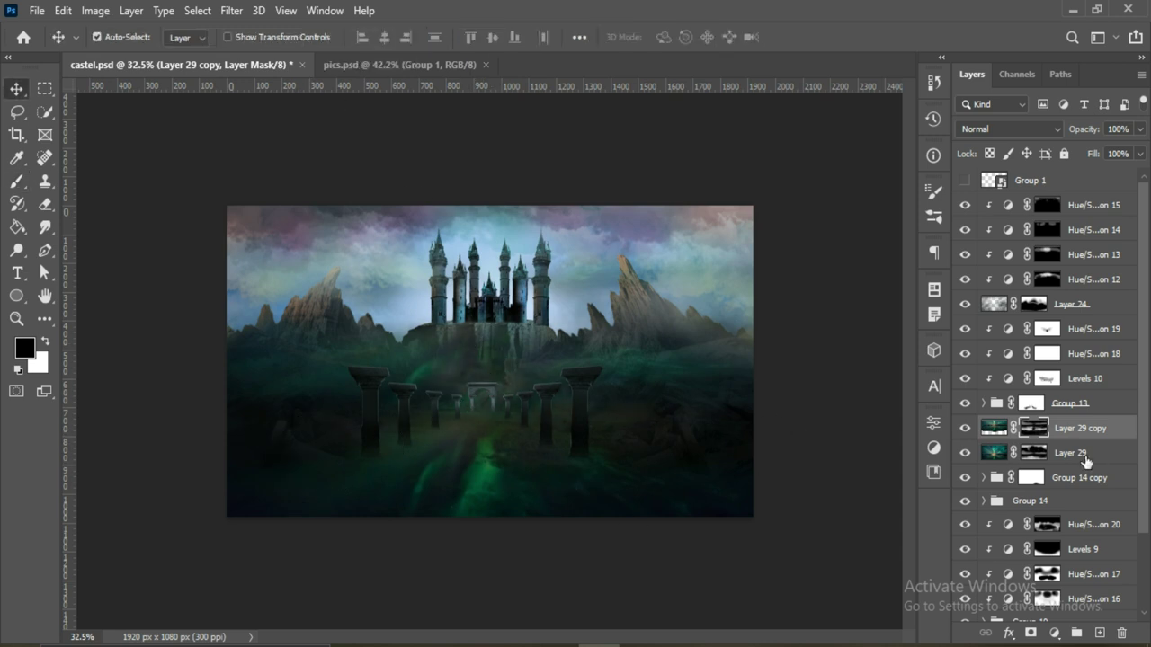
Step: Group both glow layers as "arroura" and place the red-caped flyer beside the castle
{"action": "left_click", "coordinate": [1087, 453], "text": "shift"}
{"action": "key", "text": "ctrl+g"}
{"action": "double_click", "coordinate": [1025, 427]}
{"action": "left_click_drag", "start_coordinate": [575, 295], "coordinate": [524, 387]}
Step: Distort the red-caped flyer's cape to reshape it
{"action": "left_click", "coordinate": [63, 10]}
{"action": "left_click", "coordinate": [337, 192]}
{"action": "key", "text": "Return"}
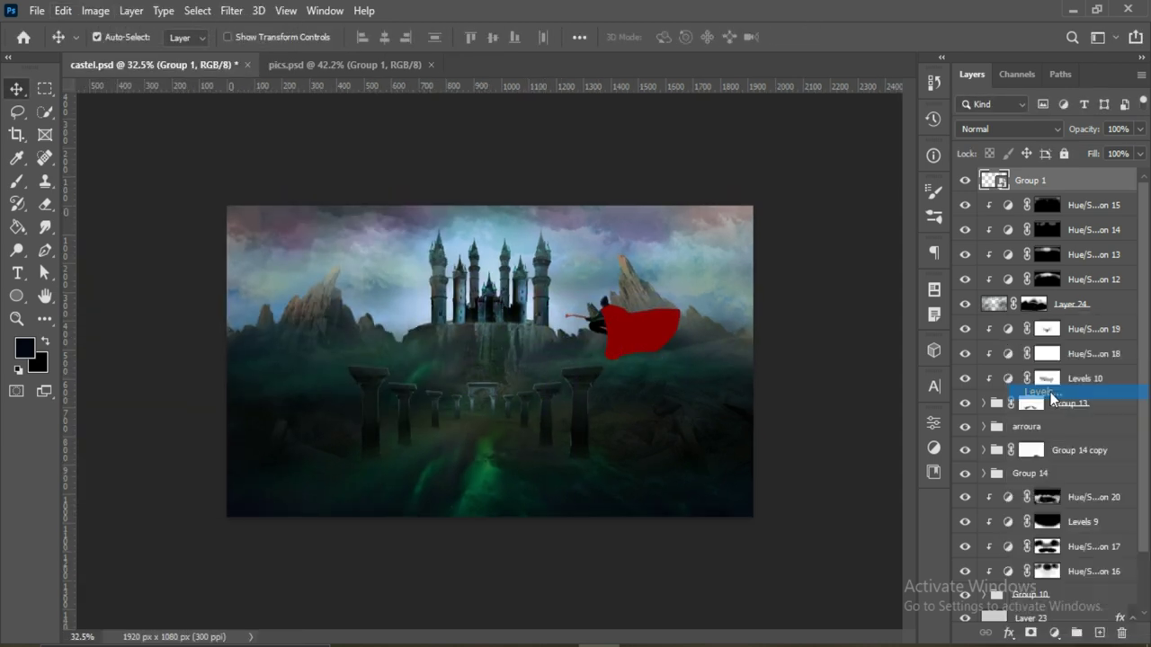
Step: Add a Levels layer with white input 220 and a clipped Brightness/Contrast at -150
{"action": "left_click", "coordinate": [1052, 398]}
{"action": "left_click_drag", "start_coordinate": [893, 282], "coordinate": [874, 282]}
{"action": "left_click", "coordinate": [1055, 633]}
{"action": "left_click", "coordinate": [1067, 372]}
{"action": "left_click_drag", "start_coordinate": [804, 206], "coordinate": [717, 206]}
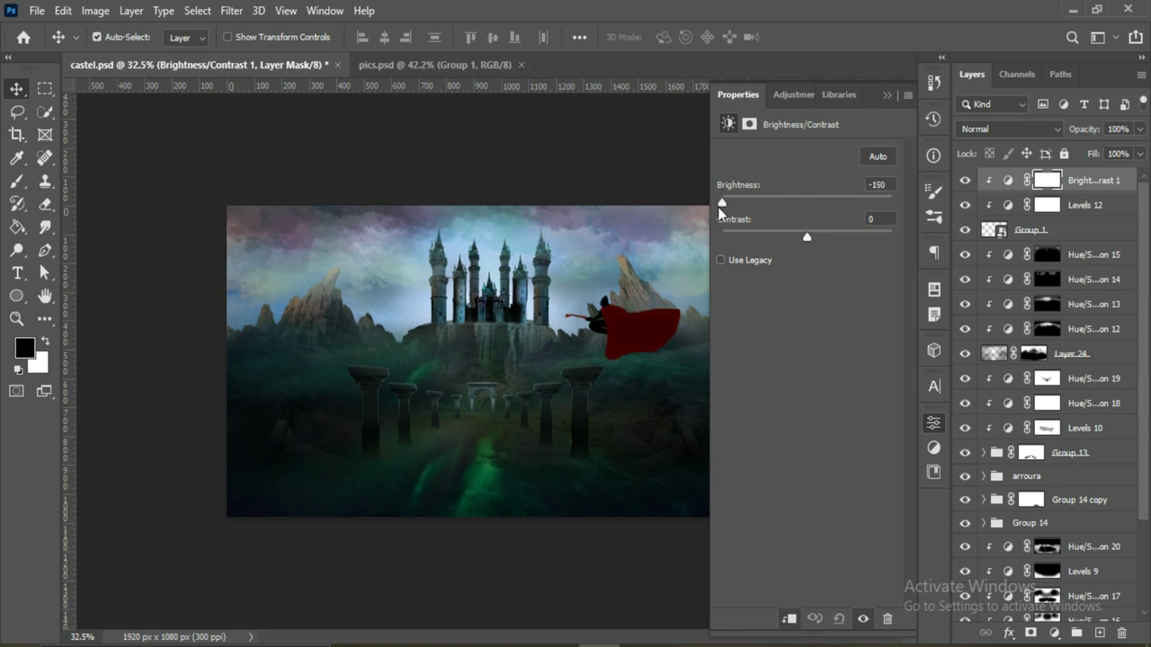
{"action": "left_click", "coordinate": [887, 95]}
Step: Mask the flyer group and paint the adjustment masks with a larger 55% brush
{"action": "key", "text": "b"}
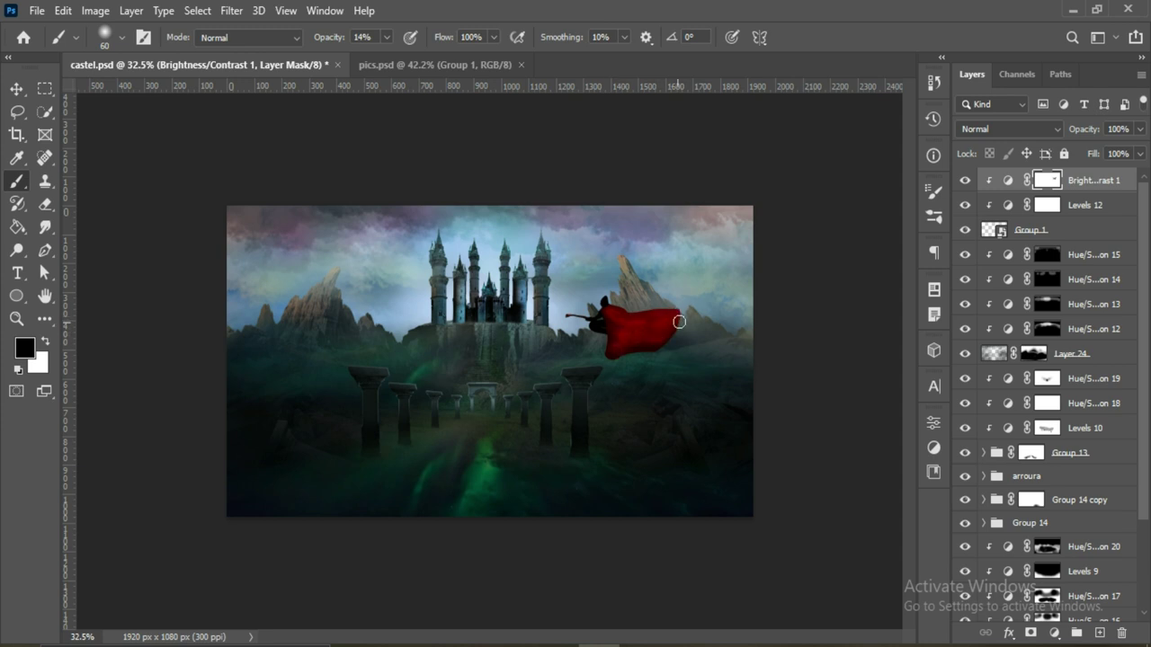
{"action": "left_click", "coordinate": [1034, 229]}
{"action": "left_click", "coordinate": [1030, 633]}
{"action": "key", "text": "bracketright"}
{"action": "key", "text": "bracketright"}
{"action": "key", "text": "5"}
{"action": "key", "text": "5"}
{"action": "scroll", "coordinate": [797, 283], "scroll_direction": "up", "scroll_amount": 2}
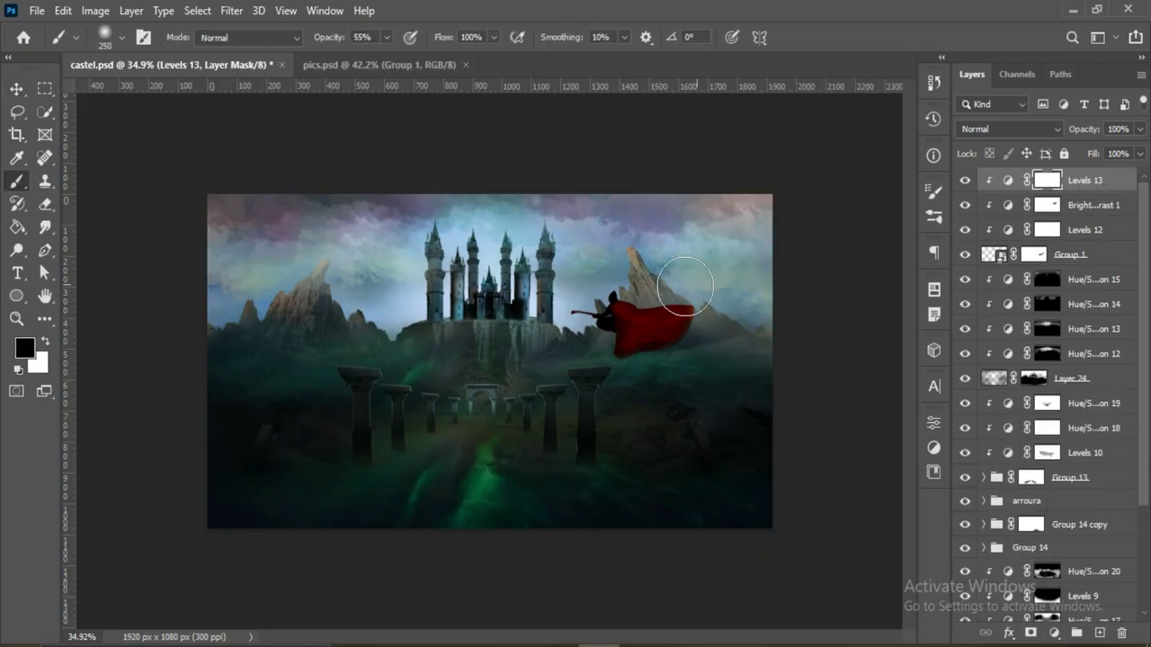
{"action": "key", "text": "0"}
{"action": "key", "text": "alt+bracketleft"}
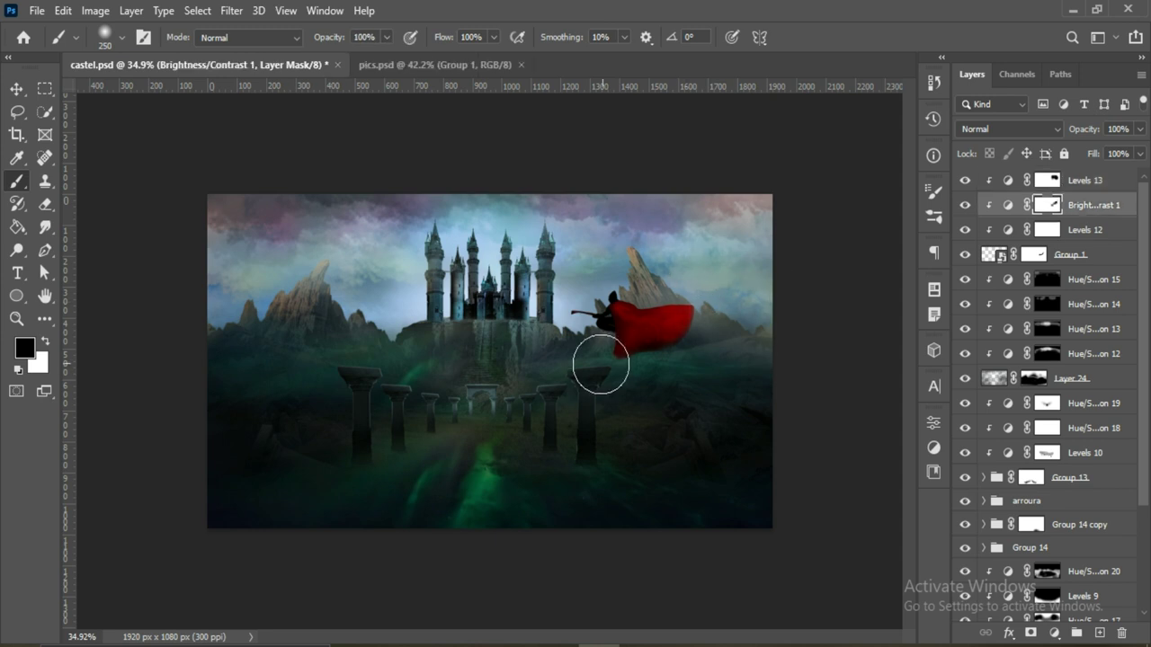
{"action": "key", "text": "alt+bracketleft"}
Step: Create empty Layer 30 above Levels 13 and choose a new painting colour
{"action": "key", "text": "v"}
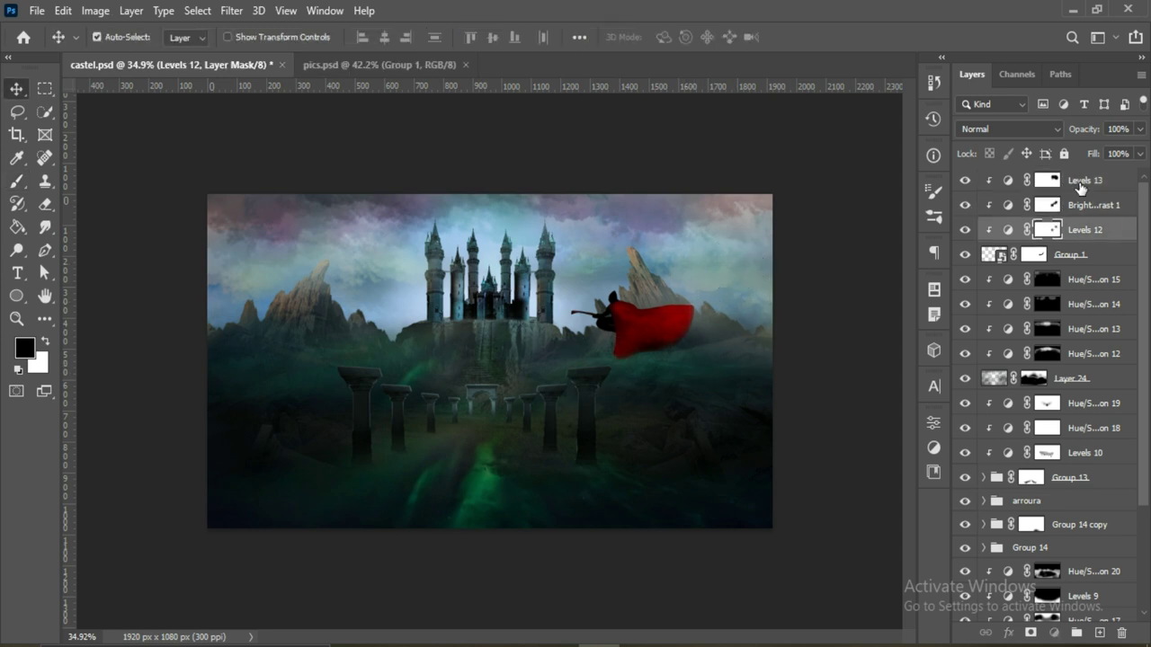
{"action": "left_click", "coordinate": [1081, 186]}
{"action": "key", "text": "ctrl+shift+alt+n"}
{"action": "key", "text": "b"}
{"action": "left_click", "coordinate": [24, 348]}
Step: Confirm the painting colour and give Layer 30 a layer mask
{"action": "key", "text": "Return"}
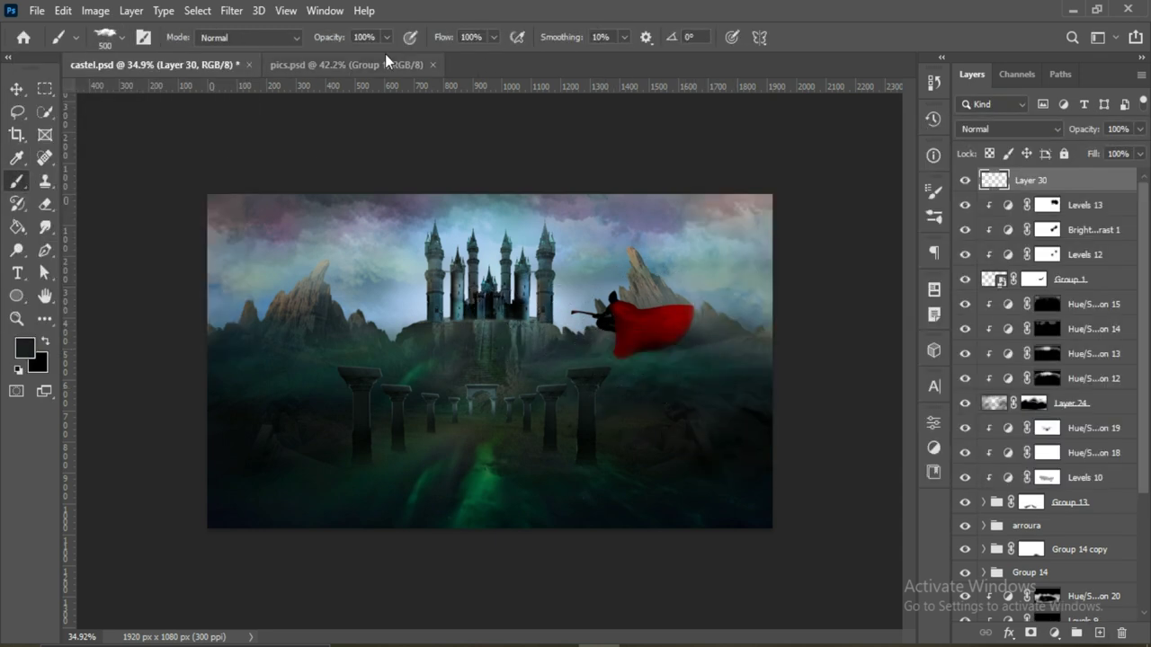
{"action": "key", "text": "v"}
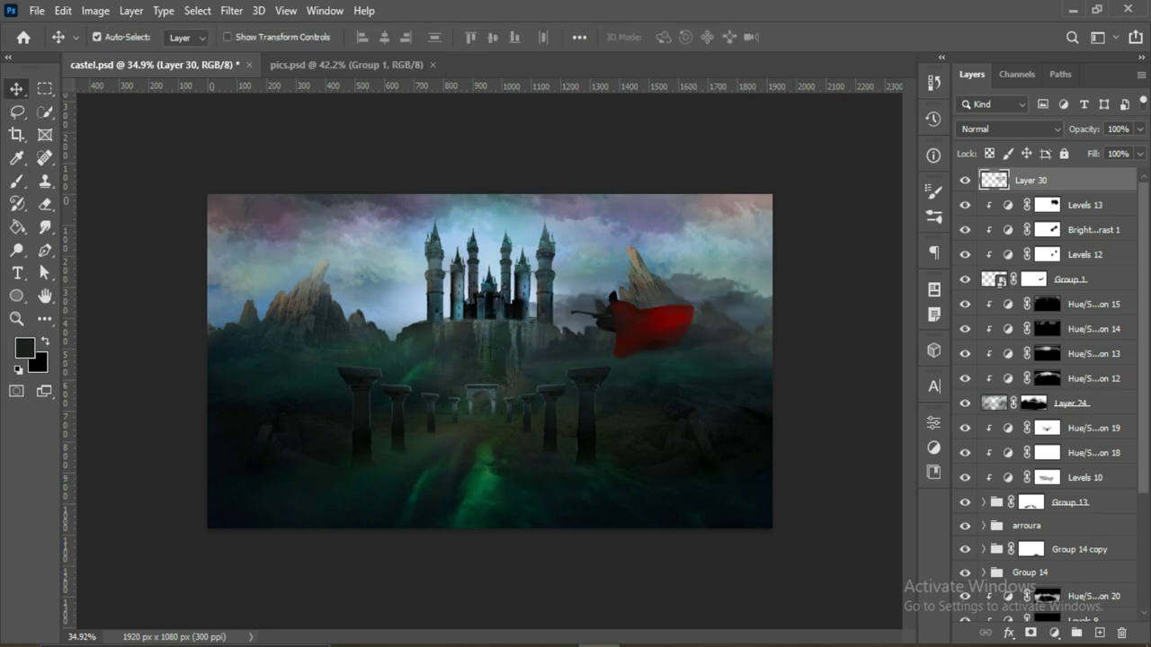
{"action": "key", "text": "b"}
{"action": "left_click", "coordinate": [1032, 633]}
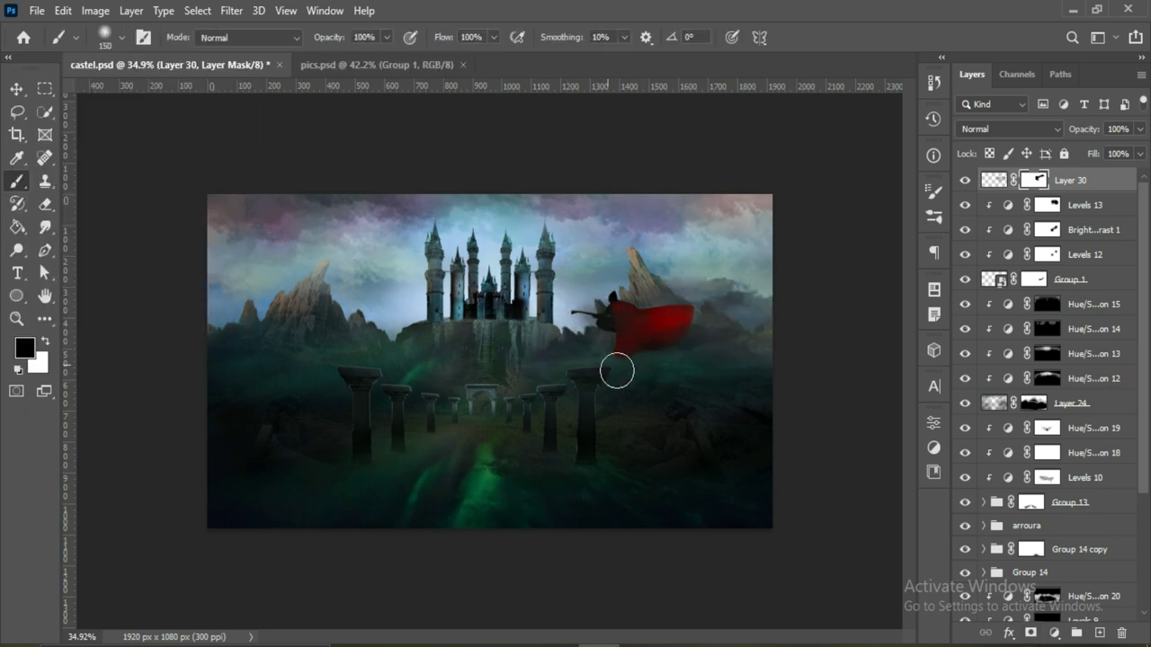
{"action": "key", "text": "v"}
Step: Bring in the cloud from the H data folder, duplicate it and move the copy onto the mountains
{"action": "key", "text": "ctrl+o"}
{"action": "left_click", "coordinate": [205, 45]}
{"action": "left_click", "coordinate": [175, 45]}
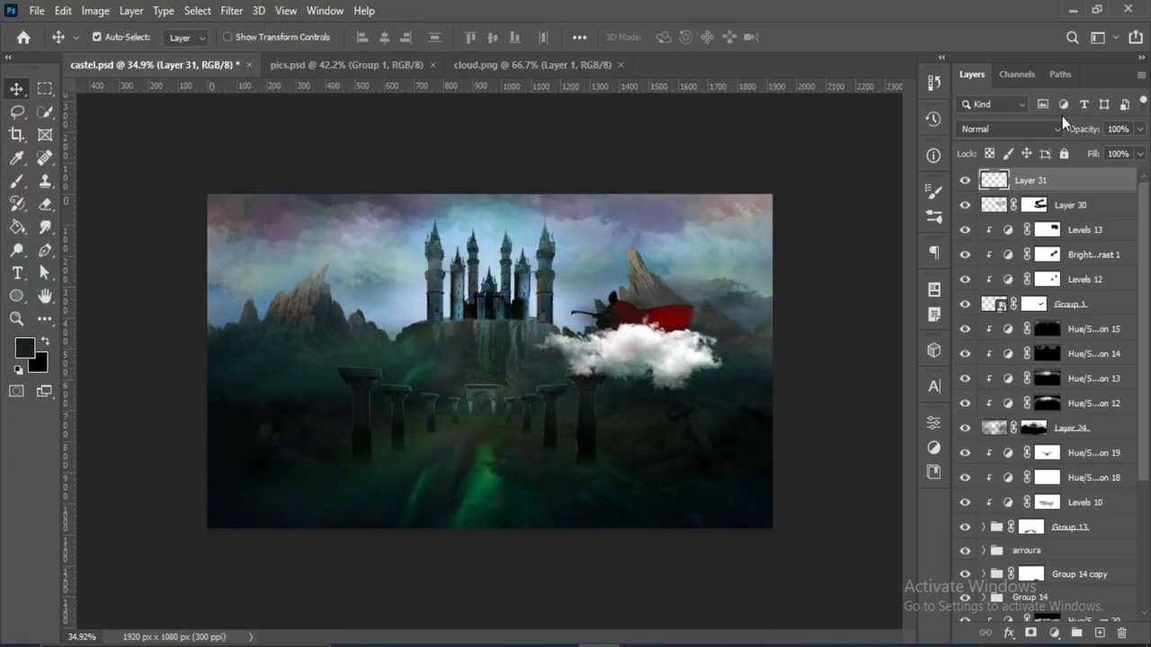
{"action": "key", "text": "ctrl+j"}
{"action": "mouse_move", "coordinate": [630, 352]}
{"action": "left_mouse_down"}
{"action": "mouse_move", "coordinate": [317, 302]}
{"action": "mouse_move", "coordinate": [733, 295]}
{"action": "left_mouse_up"}
Step: Darken the cloud copy with a grey Color Overlay
{"action": "left_click", "coordinate": [1008, 633]}
{"action": "left_click", "coordinate": [1027, 560]}
{"action": "left_click", "coordinate": [327, 195]}
{"action": "left_click", "coordinate": [1089, 170]}
{"action": "left_click", "coordinate": [511, 163]}
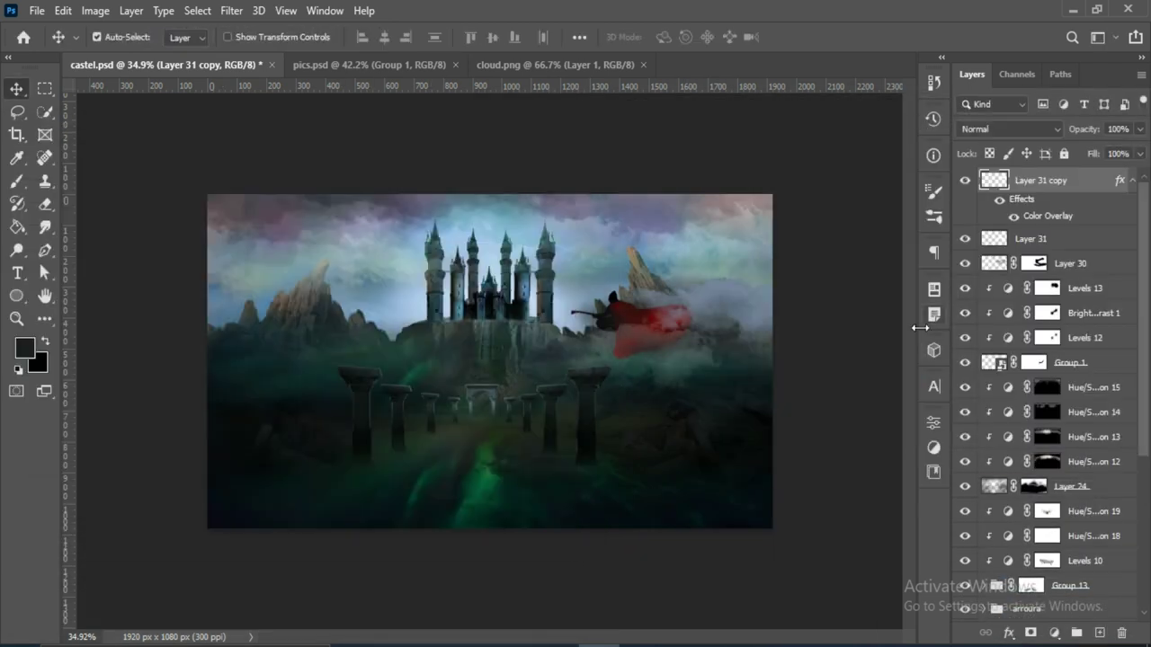
Step: Duplicate the darkened cloud, flip it to the lower right and add a layer mask
{"action": "key", "text": "ctrl+j"}
{"action": "left_click", "coordinate": [1059, 212]}
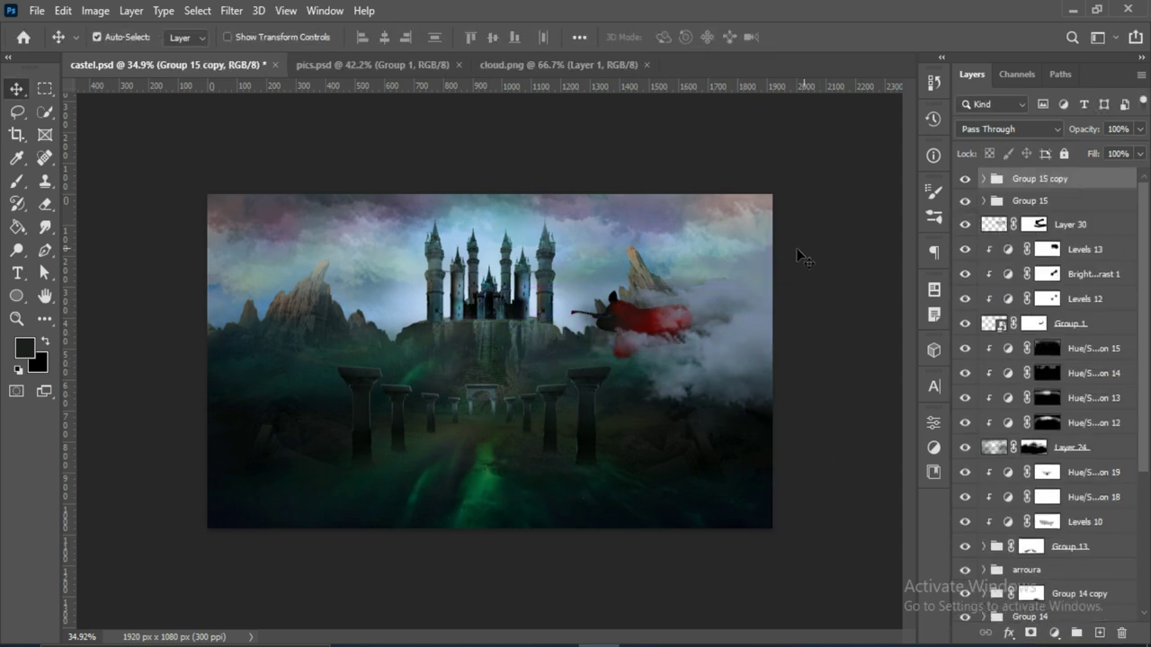
{"action": "key", "text": "ctrl+t"}
{"action": "left_click_drag", "start_coordinate": [803, 258], "coordinate": [770, 483]}
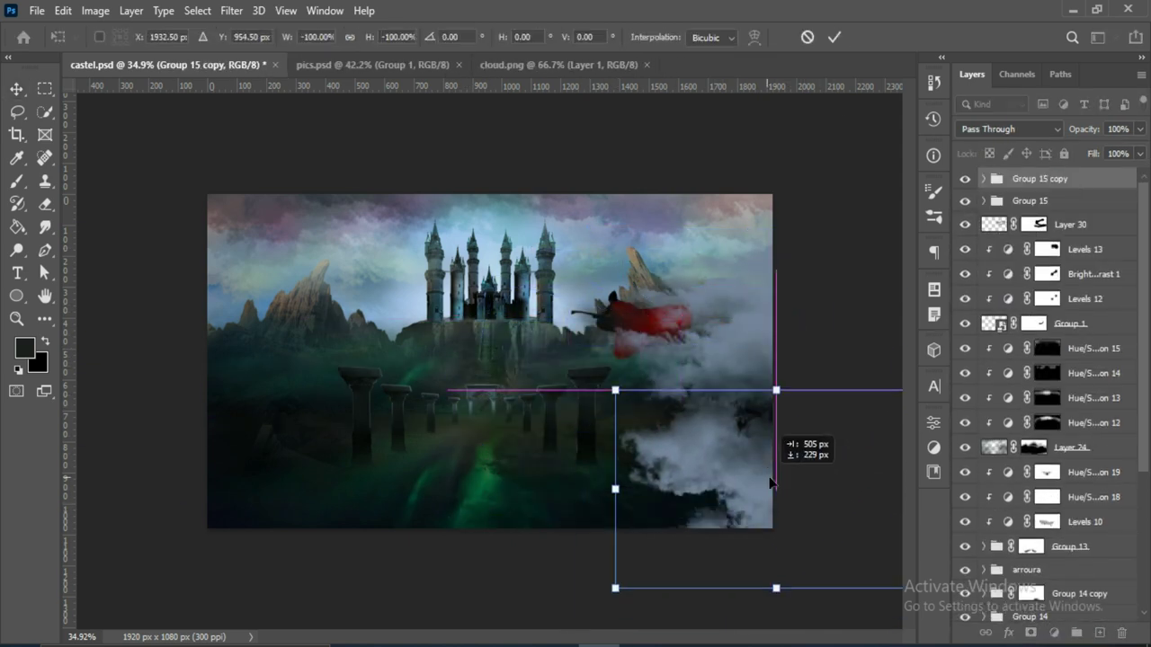
{"action": "key", "text": "Return"}
{"action": "left_click", "coordinate": [1031, 633]}
{"action": "key", "text": "b"}
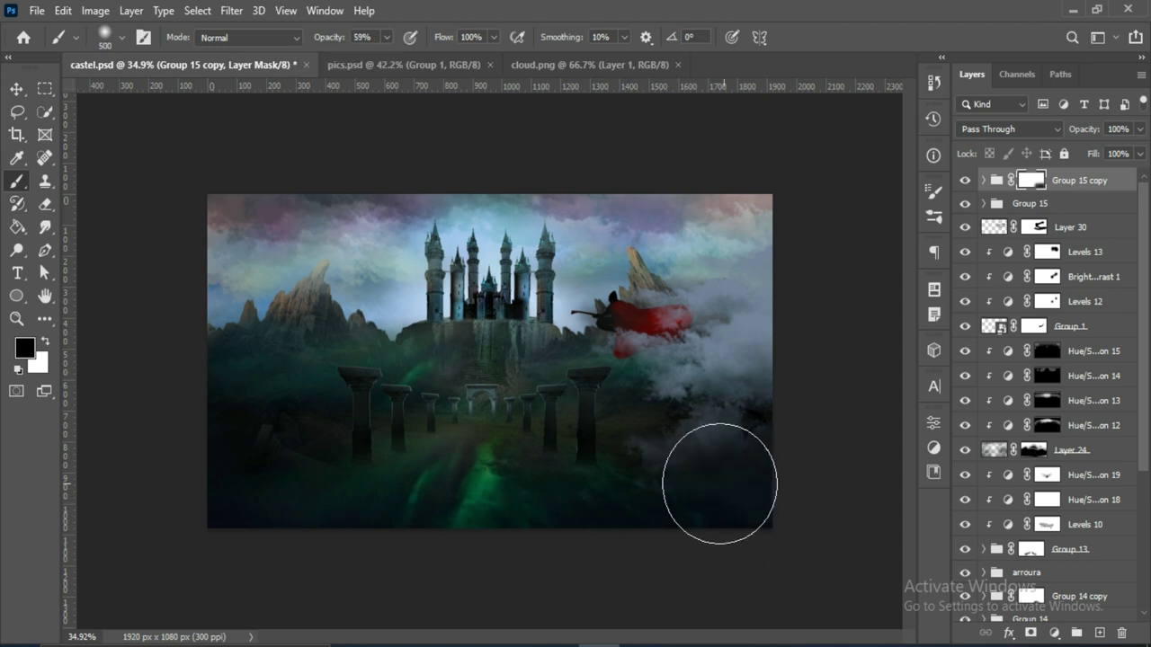
Step: Move the cloud group and the white cloud to the image's left edge
{"action": "key", "text": "v"}
{"action": "key", "text": "ctrl+t"}
{"action": "mouse_move", "coordinate": [766, 352]}
{"action": "left_mouse_down"}
{"action": "mouse_move", "coordinate": [201, 308]}
{"action": "mouse_move", "coordinate": [322, 488]}
{"action": "mouse_move", "coordinate": [270, 306]}
{"action": "left_mouse_up"}
{"action": "key", "text": "Return"}
{"action": "left_click", "coordinate": [983, 179]}
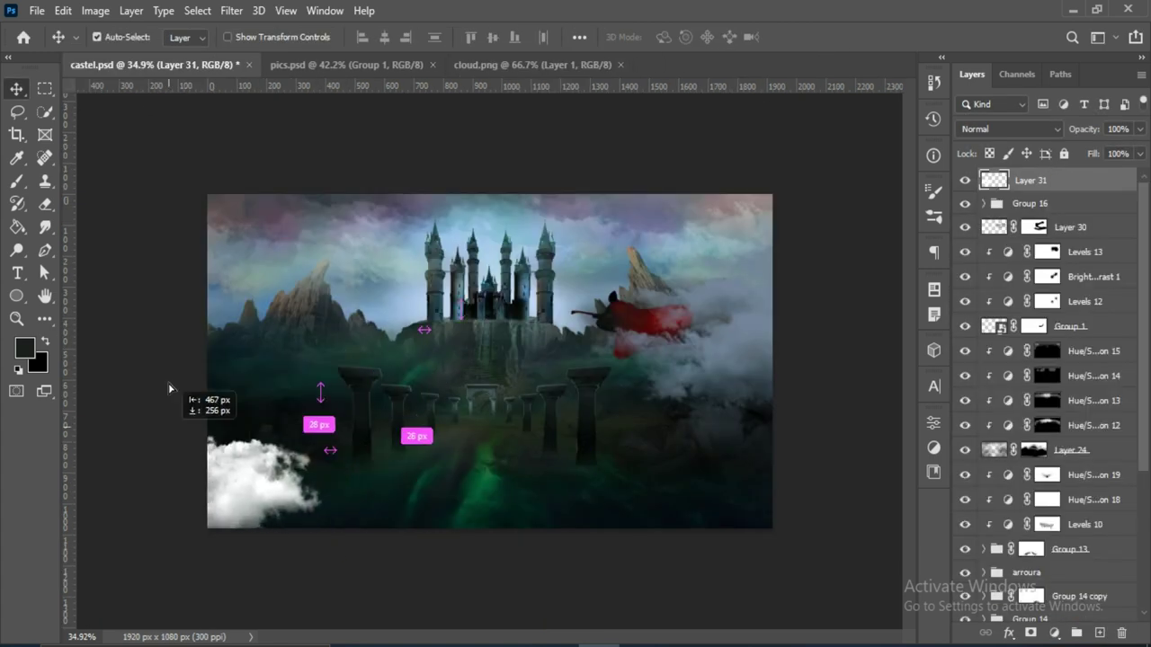
{"action": "left_click_drag", "start_coordinate": [171, 389], "coordinate": [252, 322]}
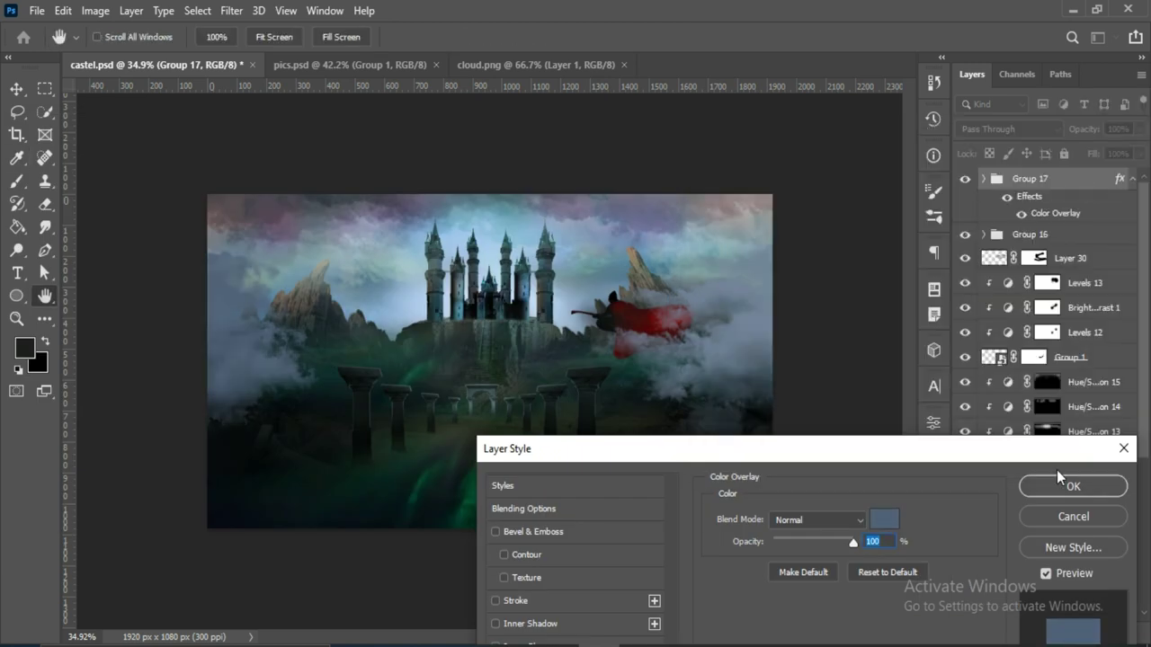
Step: Add layer masks to cloud Groups 17 and 16
{"action": "left_click", "coordinate": [1059, 477]}
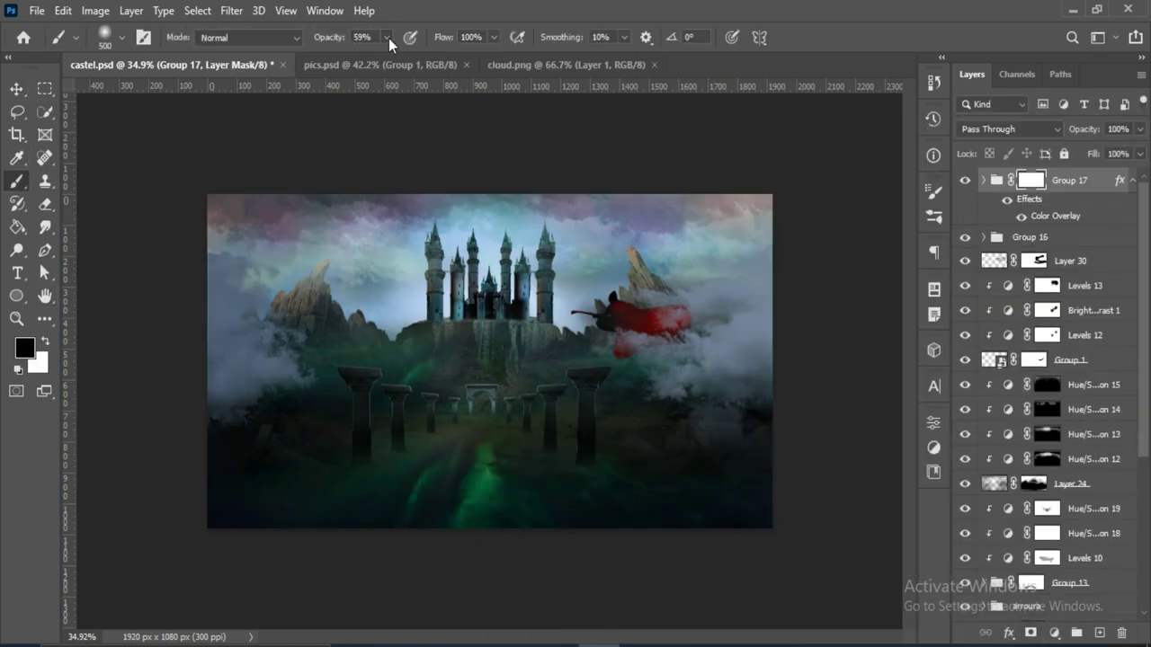
{"action": "left_click", "coordinate": [1029, 233]}
{"action": "left_click", "coordinate": [1030, 632]}
{"action": "key", "text": "b"}
{"action": "left_click", "coordinate": [16, 89]}
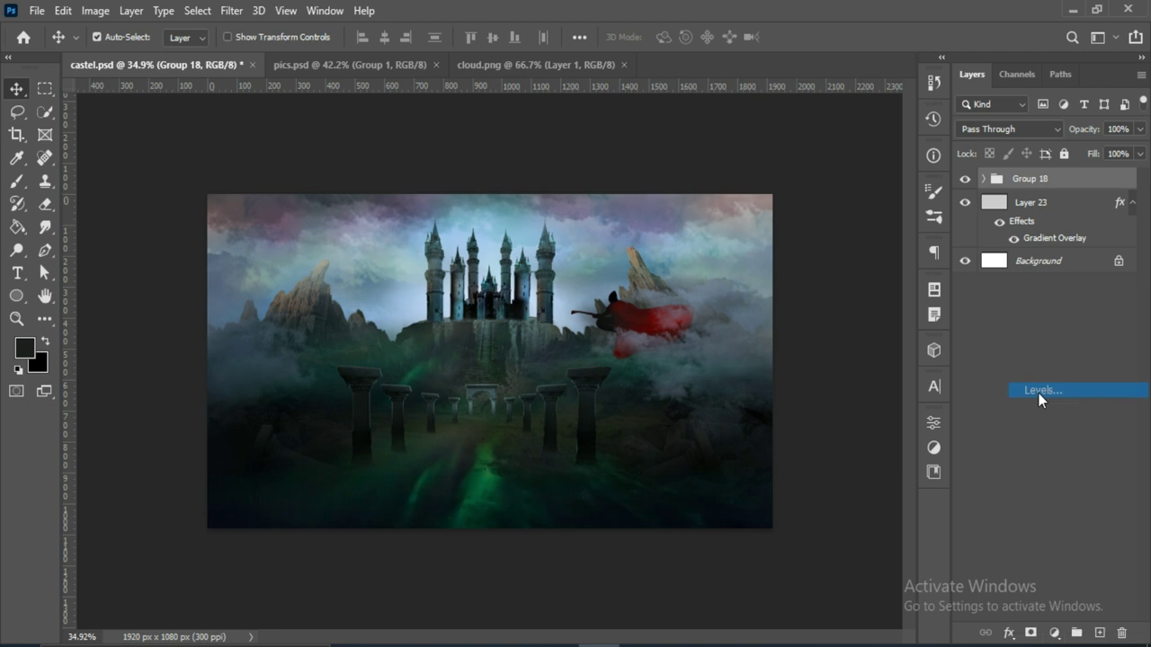
Step: Add a brightening Levels 14 layer, masked to show only over the castle and centre
{"action": "left_click", "coordinate": [1040, 390]}
{"action": "left_click_drag", "start_coordinate": [893, 281], "coordinate": [845, 281]}
{"action": "left_click_drag", "start_coordinate": [746, 282], "coordinate": [751, 282]}
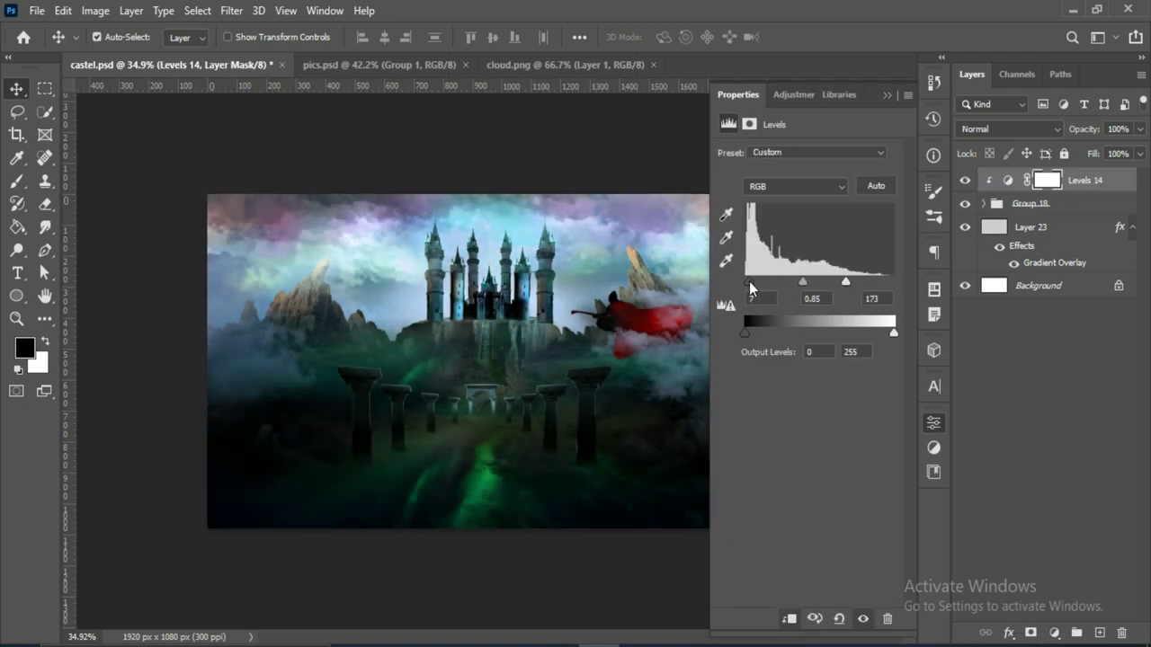
{"action": "left_click", "coordinate": [895, 85]}
{"action": "key", "text": "ctrl+i"}
{"action": "key", "text": "b"}
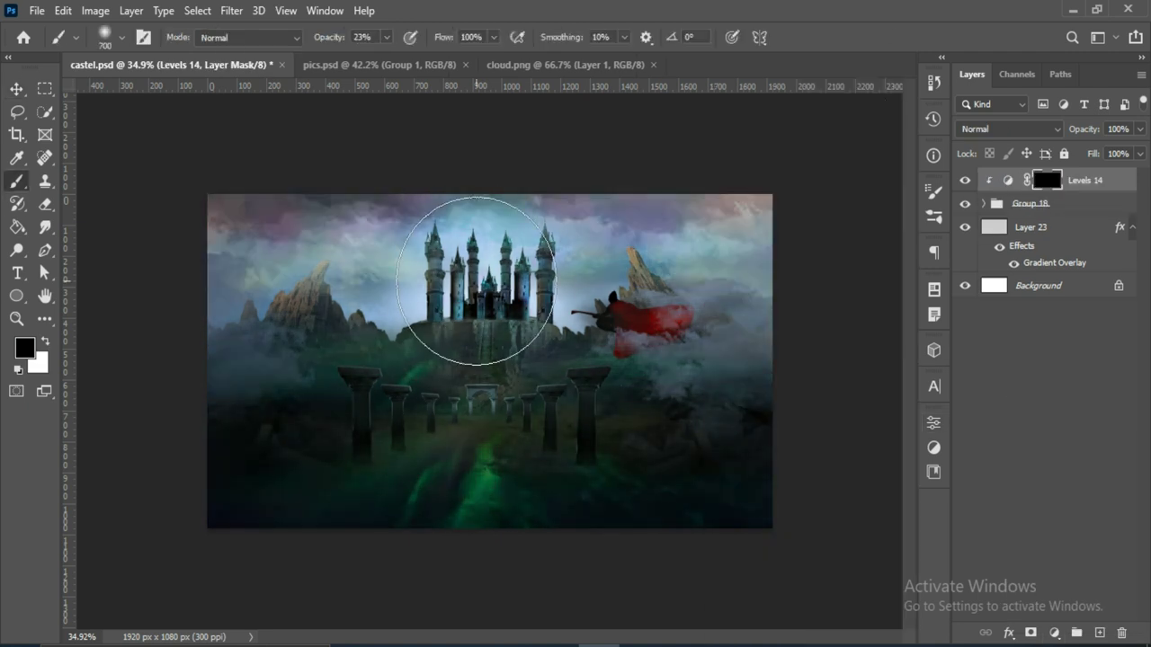
{"action": "mouse_move", "coordinate": [486, 261]}
{"action": "left_mouse_down"}
{"action": "mouse_move", "coordinate": [494, 417]}
{"action": "mouse_move", "coordinate": [647, 288]}
{"action": "left_mouse_up"}
{"action": "key", "text": "v"}
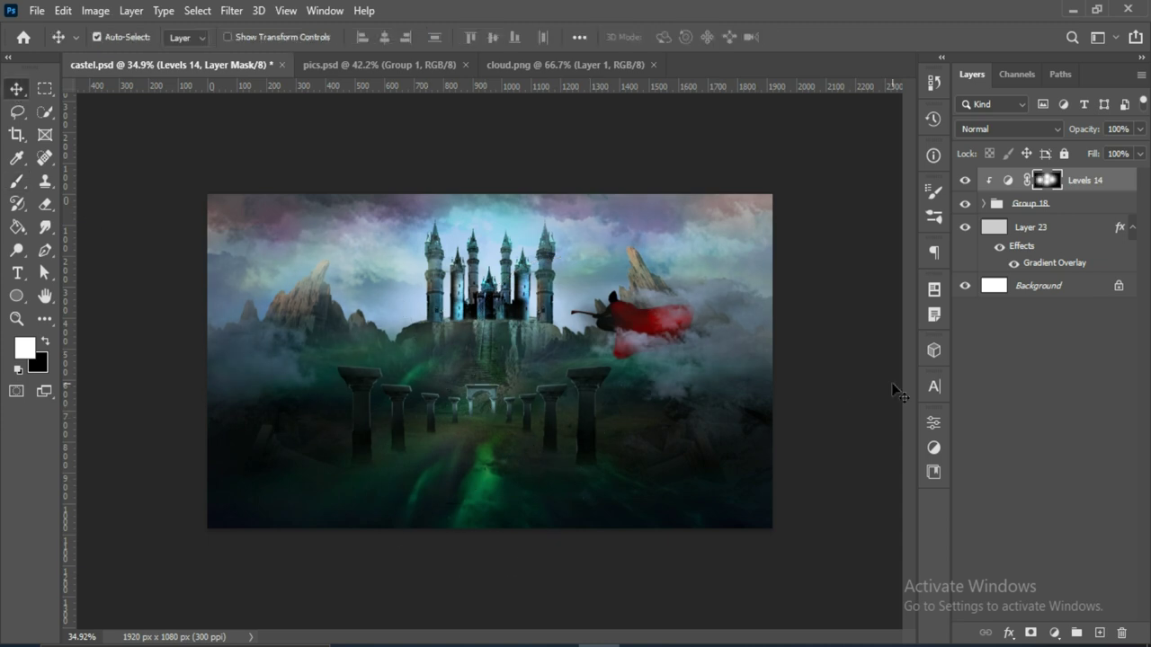
Step: Add teal and magenta Hue/Saturation tints with inverted, hidden masks
{"action": "left_click", "coordinate": [934, 422]}
{"action": "mouse_move", "coordinate": [807, 221]}
{"action": "left_mouse_down"}
{"action": "mouse_move", "coordinate": [727, 221]}
{"action": "mouse_move", "coordinate": [809, 220]}
{"action": "left_mouse_up"}
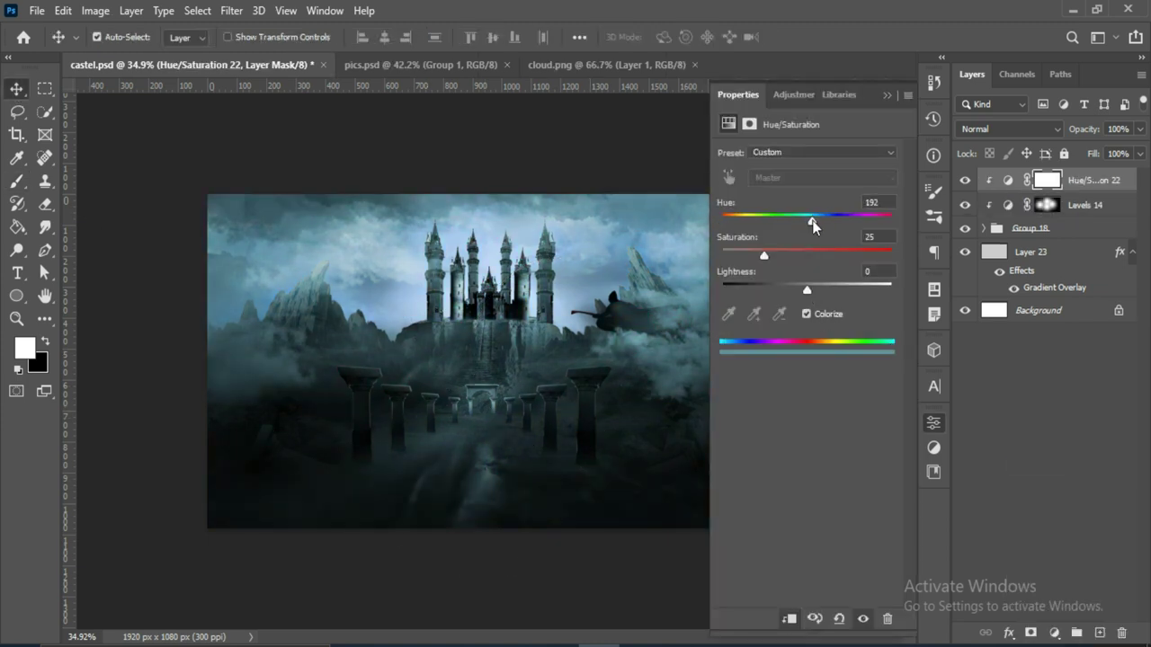
{"action": "left_click", "coordinate": [886, 94]}
{"action": "key", "text": "ctrl+i"}
{"action": "key", "text": "b"}
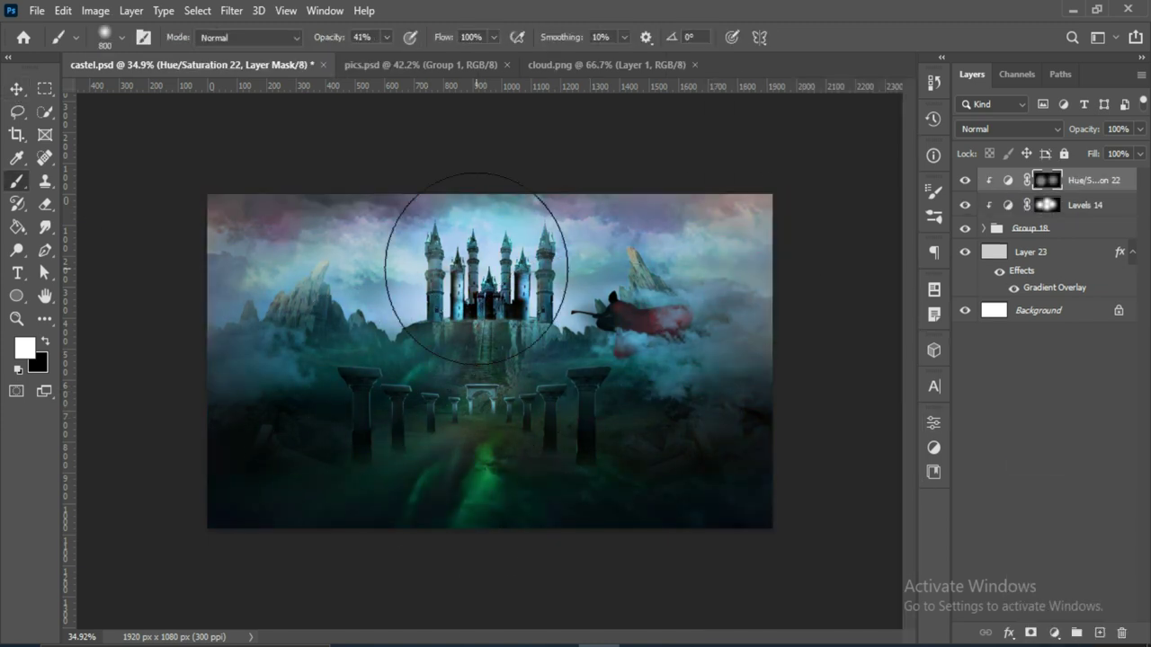
{"action": "left_click", "coordinate": [1031, 634]}
{"action": "left_click_drag", "start_coordinate": [807, 220], "coordinate": [860, 220]}
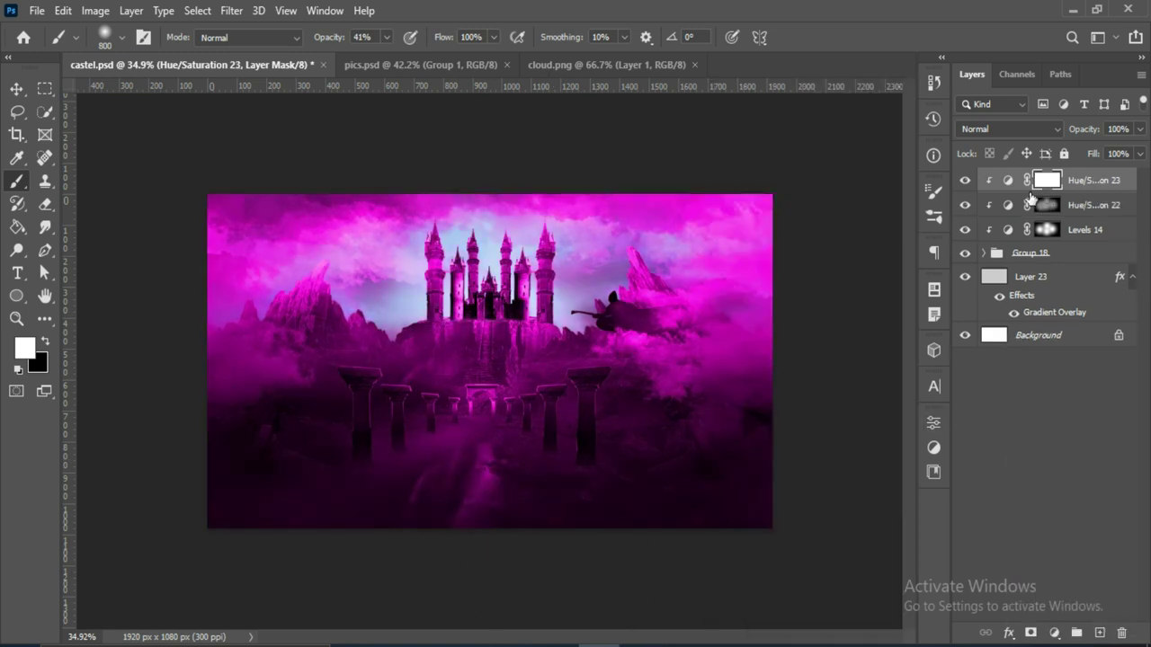
{"action": "key", "text": "ctrl+i"}
{"action": "left_click", "coordinate": [387, 36]}
Step: Add colorized Hue/Saturation layers at hue 219 and orange, each mask inverted
{"action": "left_click", "coordinate": [1054, 634]}
{"action": "left_click", "coordinate": [1061, 475]}
{"action": "left_click_drag", "start_coordinate": [806, 220], "coordinate": [824, 221]}
{"action": "left_click", "coordinate": [806, 314]}
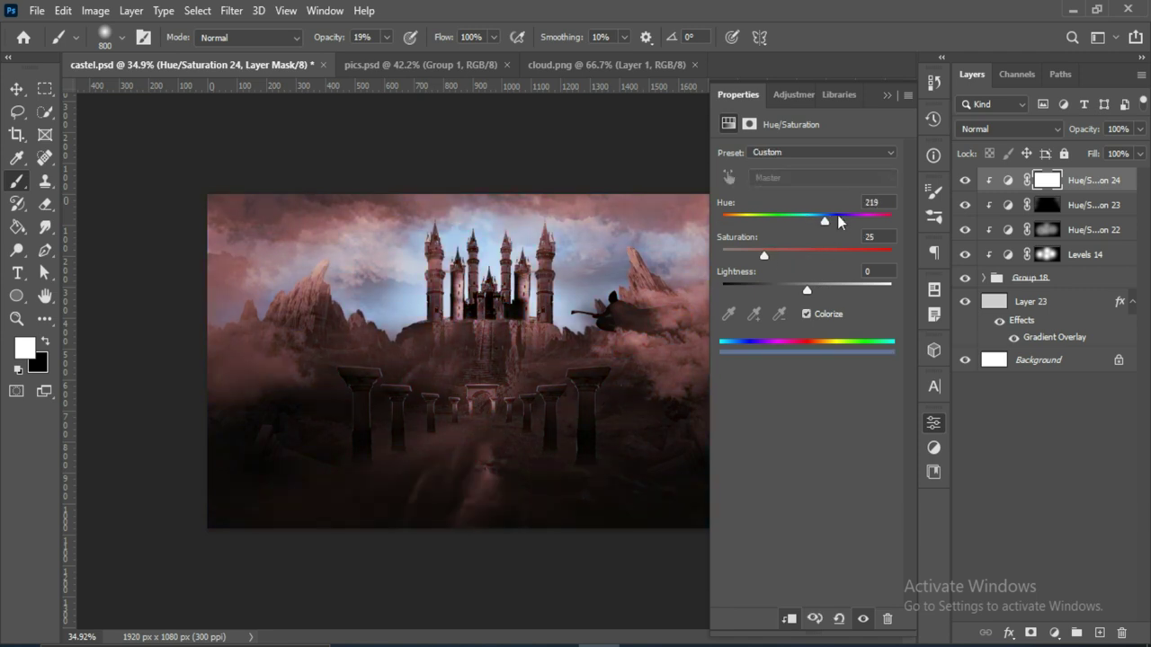
{"action": "key", "text": "ctrl+i"}
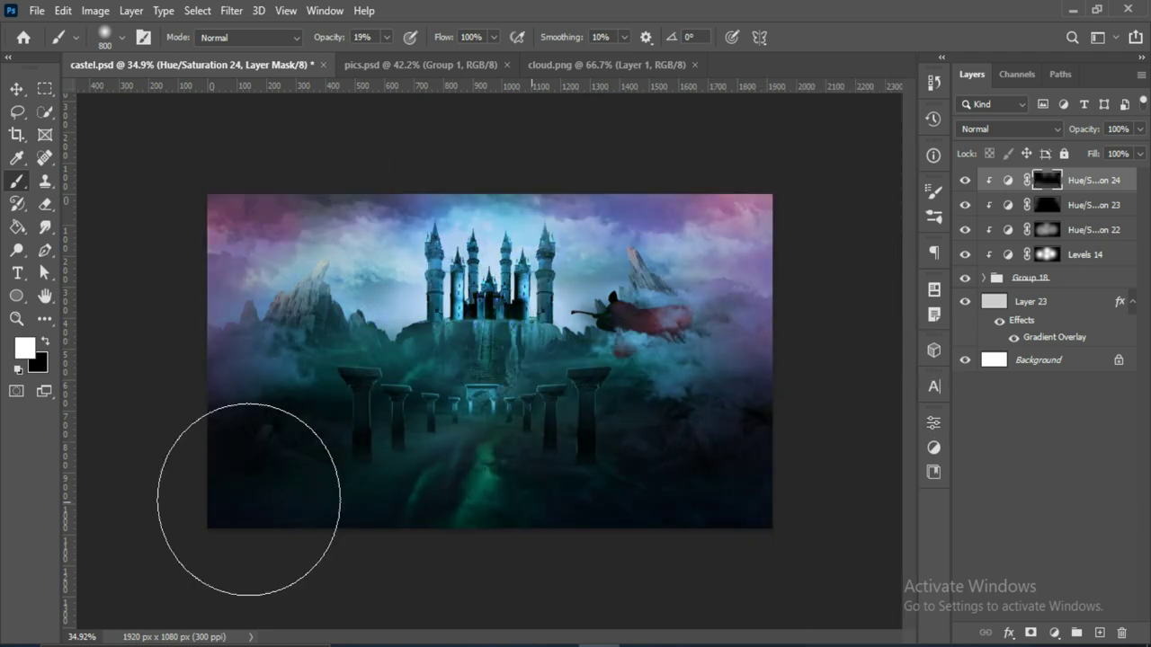
{"action": "left_click", "coordinate": [1054, 634]}
{"action": "left_click", "coordinate": [1061, 475]}
{"action": "left_click", "coordinate": [803, 312]}
{"action": "left_click_drag", "start_coordinate": [733, 221], "coordinate": [742, 221]}
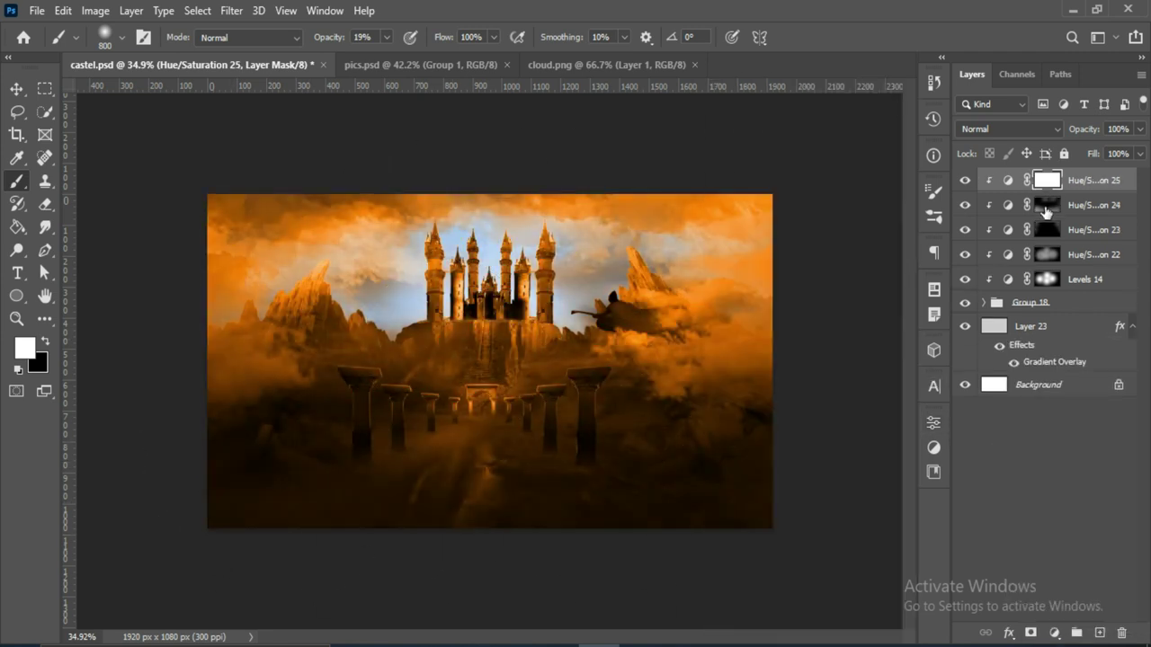
{"action": "key", "text": "ctrl+i"}
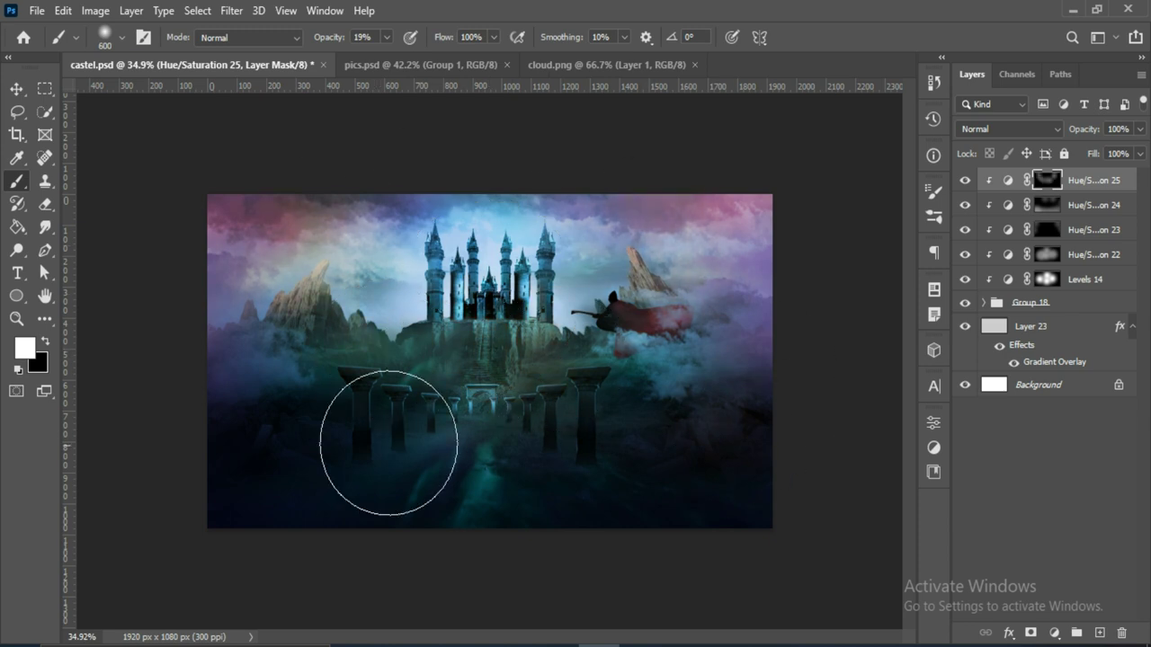
Step: Add a colorized green Hue/Saturation layer with raised saturation
{"action": "left_click", "coordinate": [1054, 634]}
{"action": "left_click", "coordinate": [1061, 466]}
{"action": "left_click", "coordinate": [806, 314]}
{"action": "left_click_drag", "start_coordinate": [724, 221], "coordinate": [768, 221]}
{"action": "left_click_drag", "start_coordinate": [804, 255], "coordinate": [886, 256]}
Step: Hide the green tint and paint a blue streak up the path on a Screen layer
{"action": "key", "text": "ctrl+i"}
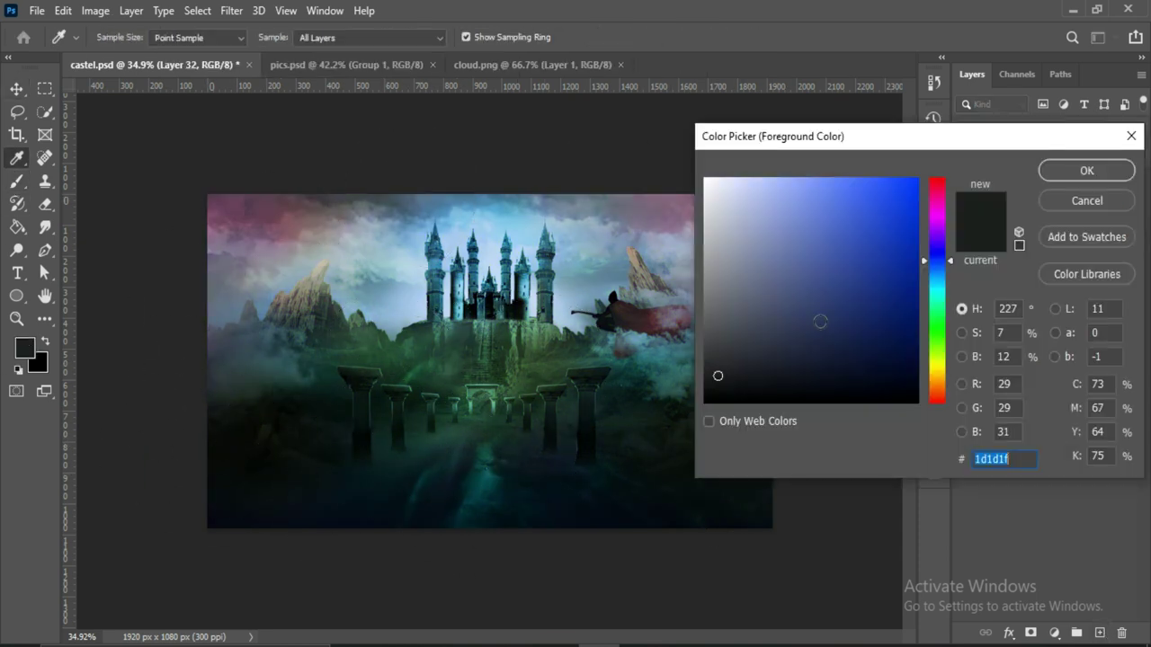
{"action": "left_click_drag", "start_coordinate": [386, 37], "coordinate": [463, 56]}
{"action": "left_click_drag", "start_coordinate": [475, 325], "coordinate": [208, 486]}
{"action": "left_click", "coordinate": [1009, 129]}
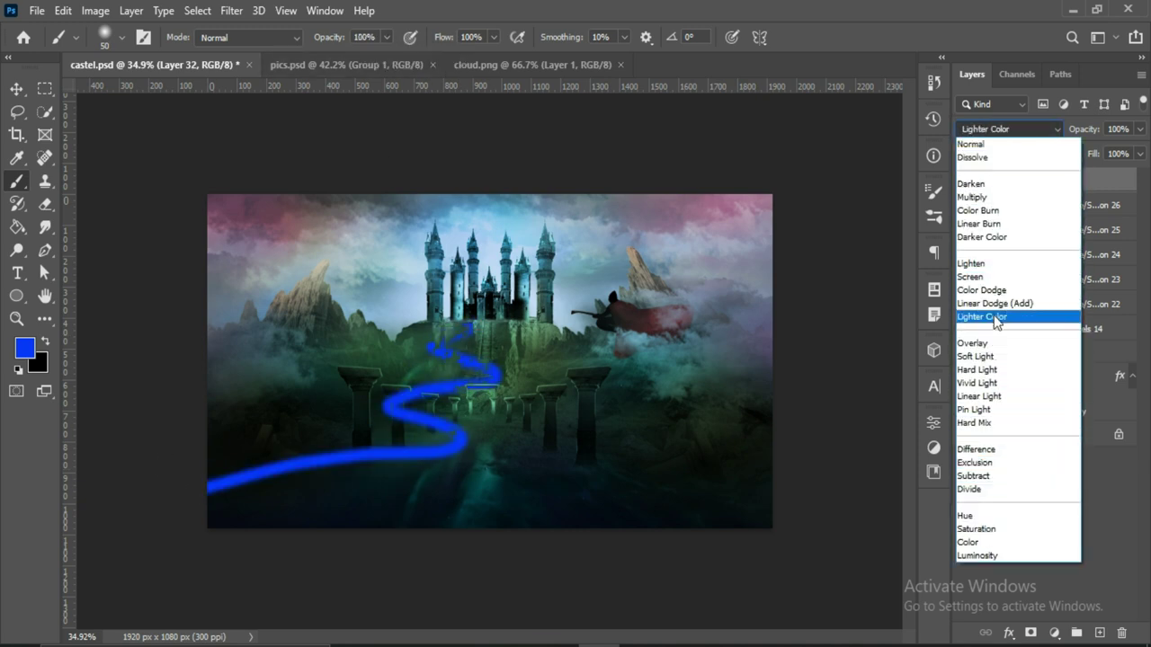
{"action": "left_click", "coordinate": [976, 277]}
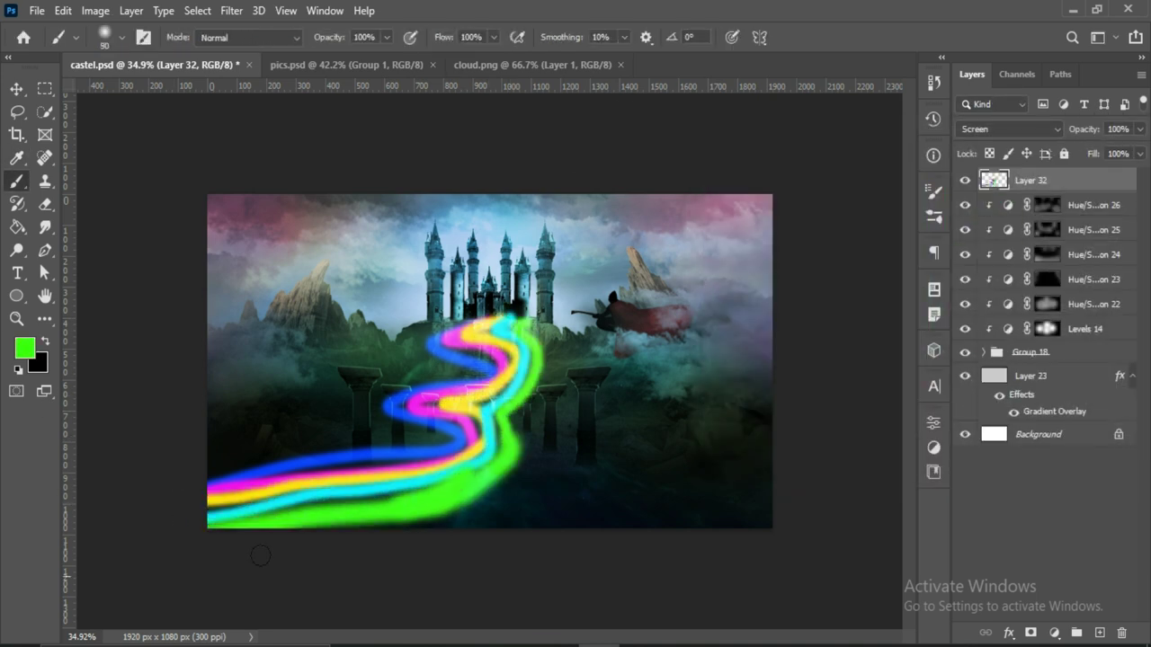
Step: Duplicate the streak layer as a smart object and soften it with Gaussian Blur
{"action": "key", "text": "ctrl+j"}
{"action": "left_click", "coordinate": [63, 11]}
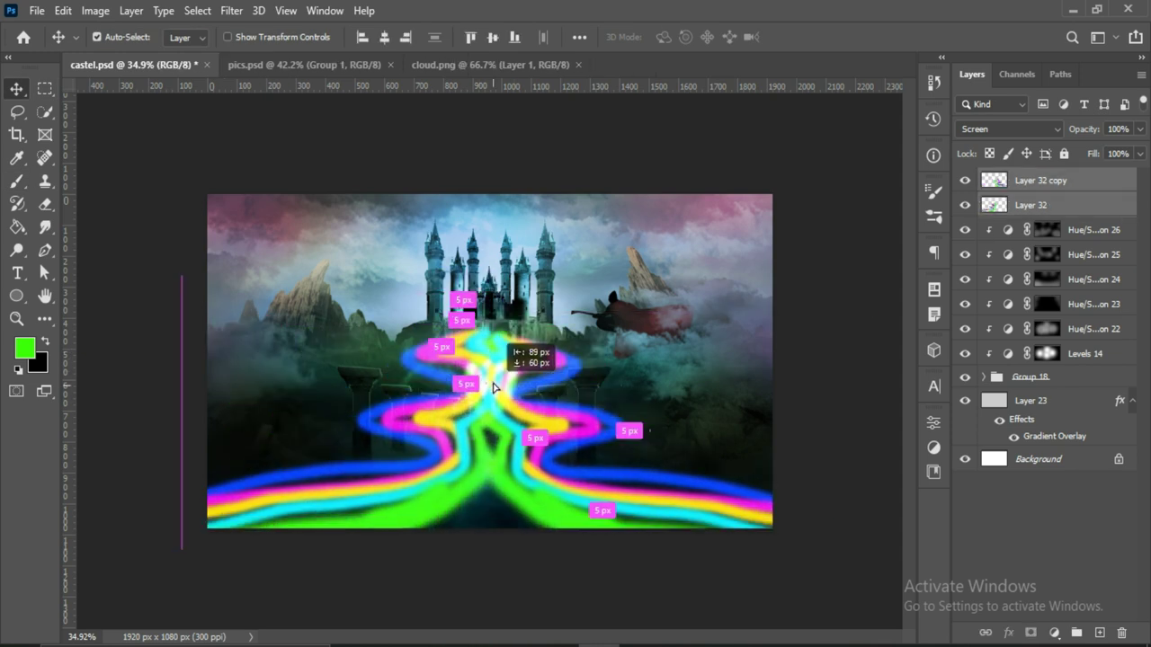
{"action": "right_click", "coordinate": [1094, 184]}
{"action": "left_click", "coordinate": [891, 225]}
{"action": "left_click", "coordinate": [231, 10]}
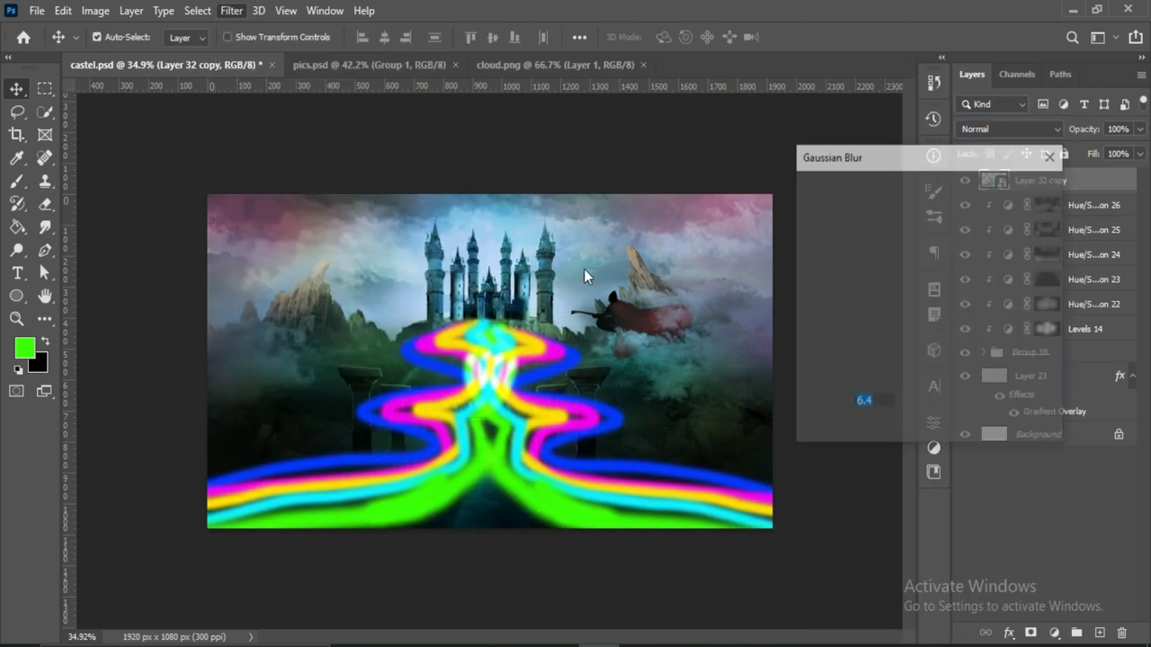
{"action": "left_click_drag", "start_coordinate": [888, 435], "coordinate": [923, 426]}
{"action": "left_click", "coordinate": [1023, 190]}
Step: Set the blurred copy to Screen and mask out much of its glow at 23% opacity
{"action": "left_click", "coordinate": [1009, 129]}
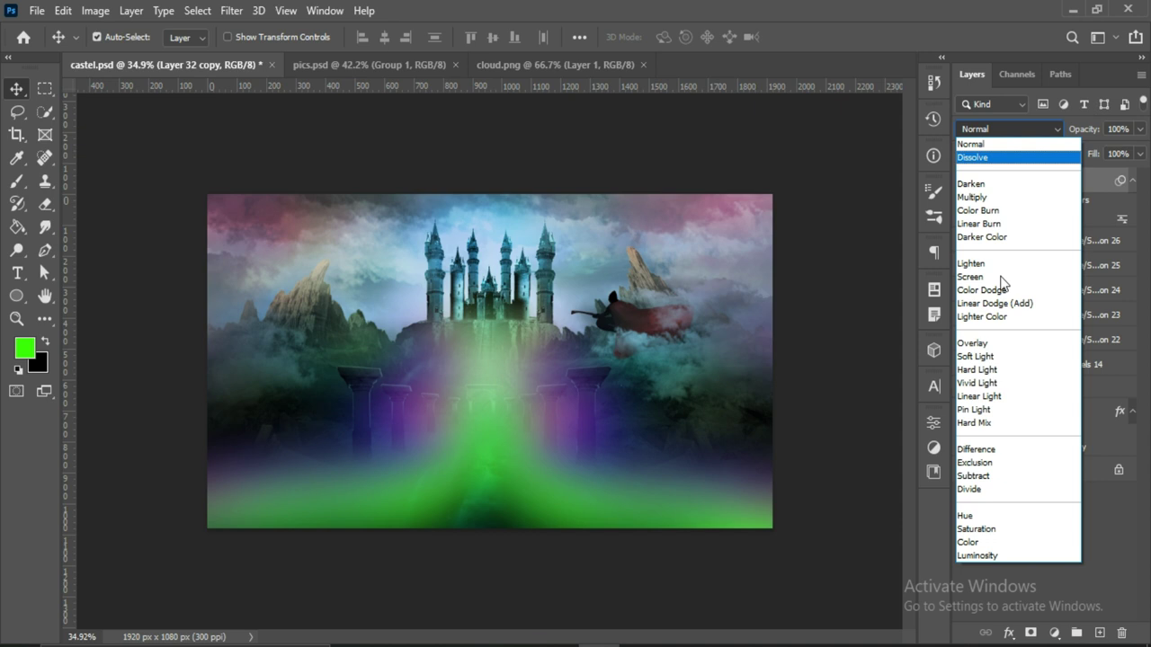
{"action": "left_click", "coordinate": [971, 275]}
{"action": "left_click", "coordinate": [1032, 638]}
{"action": "key", "text": "b"}
{"action": "key", "text": "x"}
{"action": "key", "text": "2"}
{"action": "key", "text": "3"}
{"action": "mouse_move", "coordinate": [461, 400]}
{"action": "left_mouse_down"}
{"action": "mouse_move", "coordinate": [662, 509]}
{"action": "mouse_move", "coordinate": [549, 555]}
{"action": "mouse_move", "coordinate": [735, 547]}
{"action": "mouse_move", "coordinate": [695, 540]}
{"action": "left_mouse_up"}
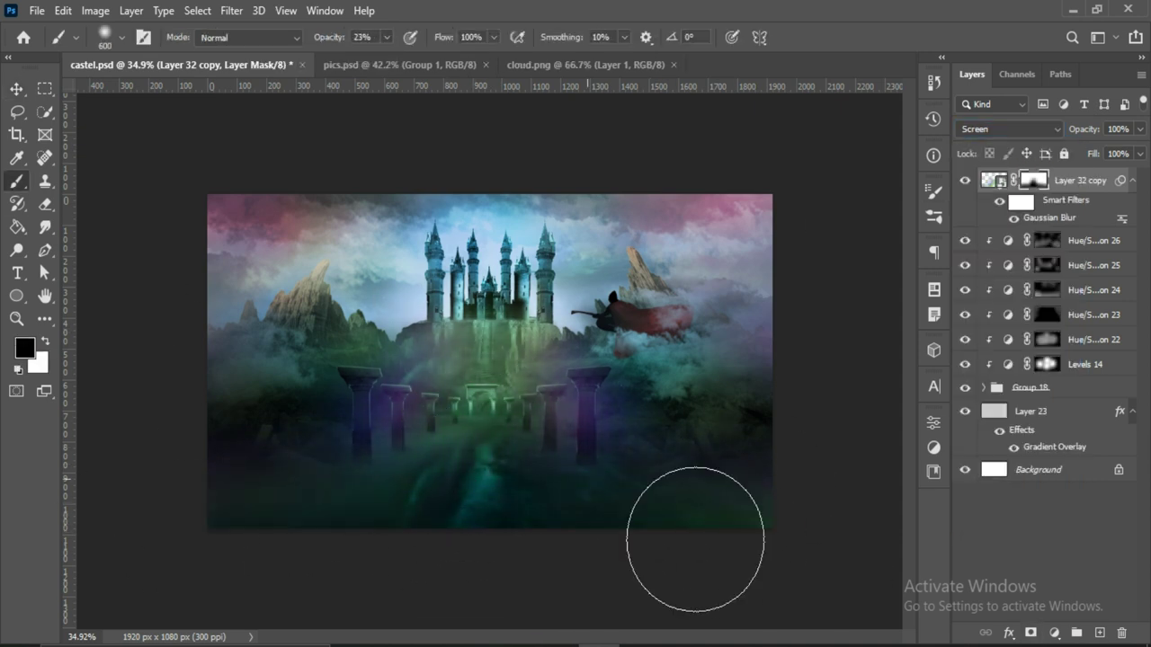
{"action": "key", "text": "v"}
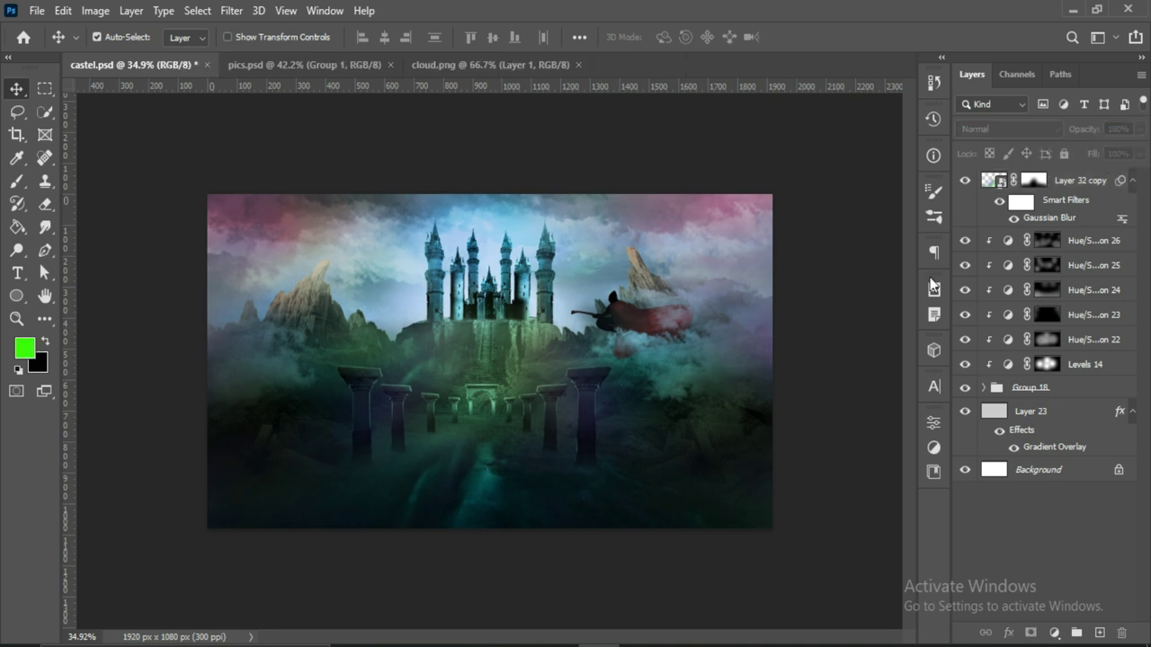
Step: Add Color Balance 1 (-23, -31, +12) above the blurred streak copy
{"action": "left_click", "coordinate": [1079, 180]}
{"action": "left_click", "coordinate": [1055, 633]}
{"action": "left_click", "coordinate": [1052, 471]}
{"action": "mouse_move", "coordinate": [784, 192]}
{"action": "left_mouse_down"}
{"action": "mouse_move", "coordinate": [770, 194]}
{"action": "mouse_move", "coordinate": [766, 222]}
{"action": "mouse_move", "coordinate": [791, 250]}
{"action": "left_mouse_up"}
{"action": "left_click_drag", "start_coordinate": [770, 193], "coordinate": [777, 195]}
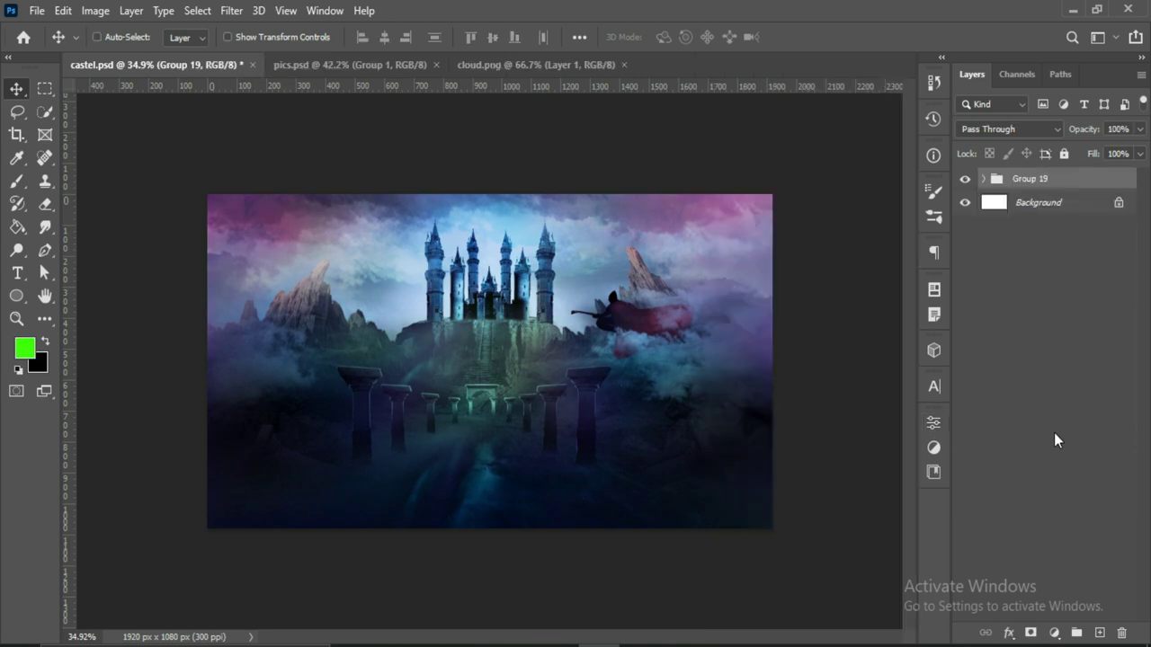
Step: Apply Camera Raw to the merged layer, adjusting temperature, brightness and contrast
{"action": "left_click", "coordinate": [232, 10]}
{"action": "left_click", "coordinate": [263, 157]}
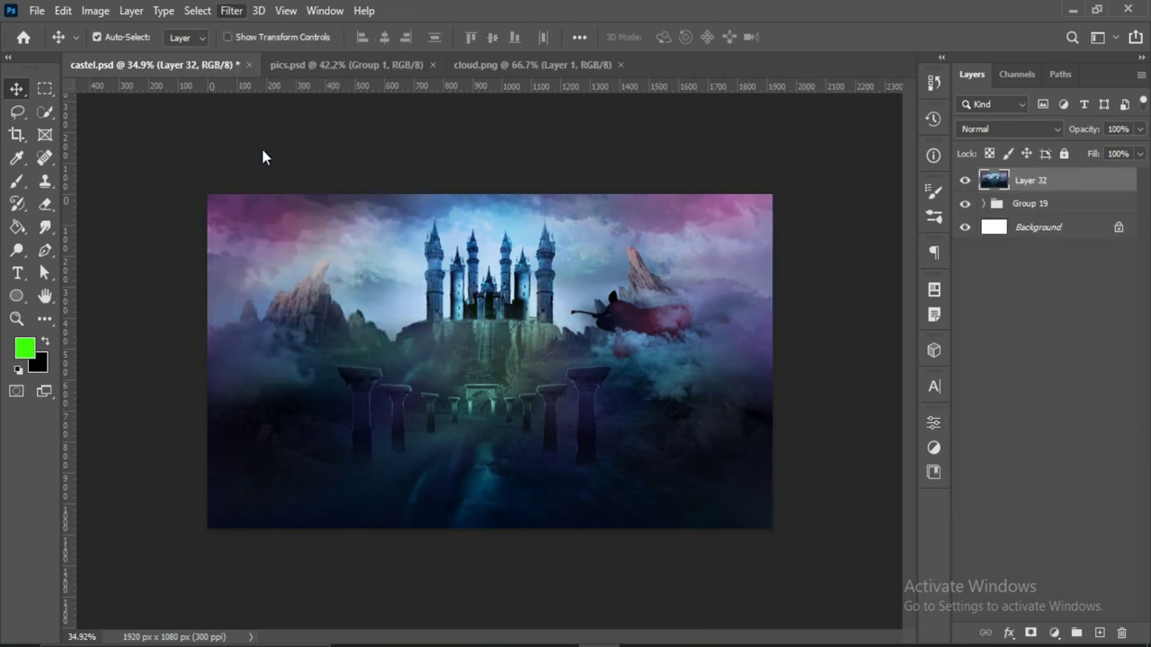
{"action": "left_click", "coordinate": [962, 646]}
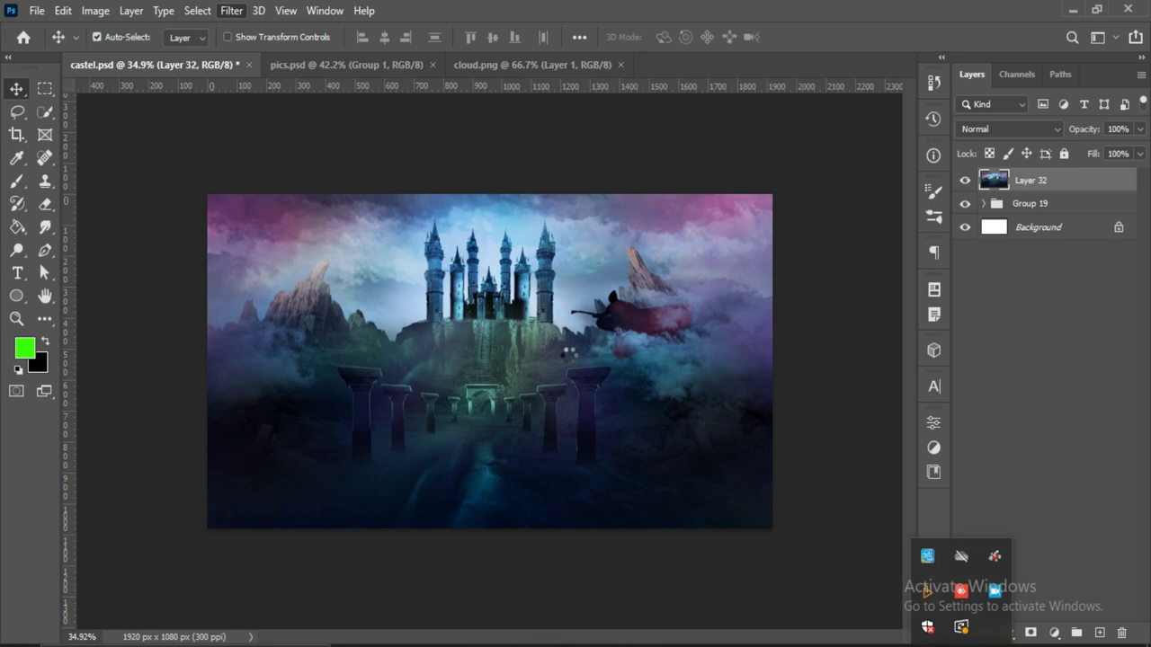
{"action": "left_click", "coordinate": [849, 270]}
{"action": "mouse_move", "coordinate": [911, 272]}
{"action": "left_mouse_down"}
{"action": "mouse_move", "coordinate": [926, 284]}
{"action": "mouse_move", "coordinate": [907, 306]}
{"action": "left_mouse_up"}
{"action": "left_click_drag", "start_coordinate": [916, 347], "coordinate": [940, 368]}
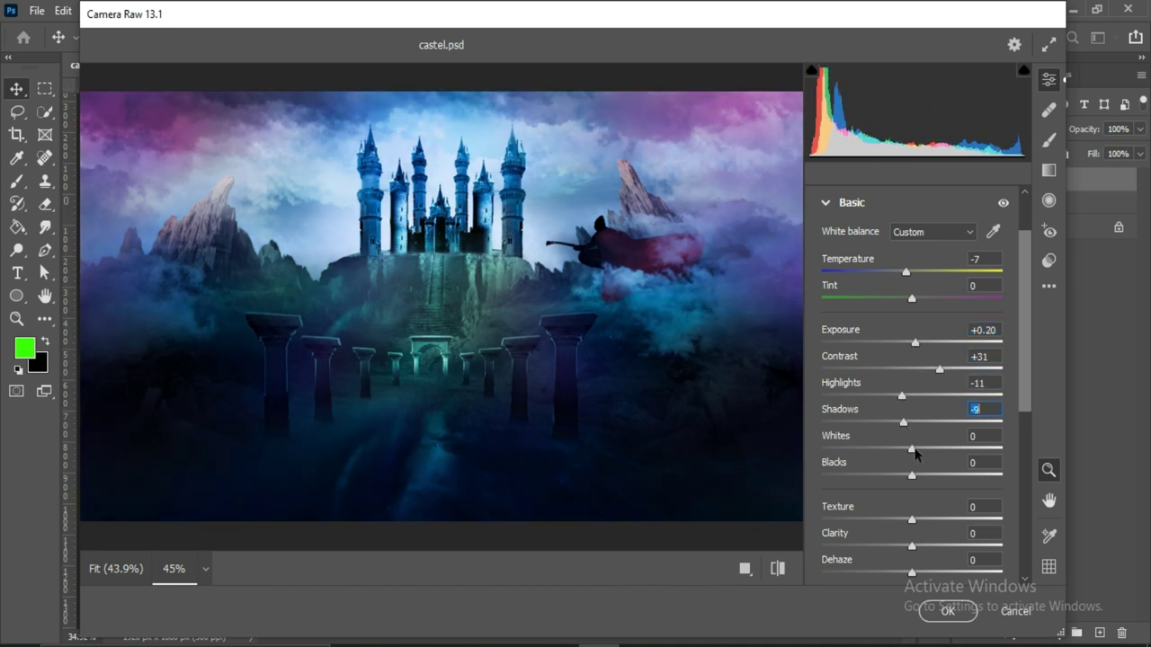
{"action": "scroll", "coordinate": [904, 431], "scroll_direction": "down", "scroll_amount": 5}
{"action": "mouse_move", "coordinate": [912, 379]}
{"action": "left_mouse_down"}
{"action": "mouse_move", "coordinate": [941, 380]}
{"action": "mouse_move", "coordinate": [914, 385]}
{"action": "mouse_move", "coordinate": [929, 393]}
{"action": "mouse_move", "coordinate": [920, 380]}
{"action": "left_mouse_up"}
{"action": "scroll", "coordinate": [873, 267], "scroll_direction": "up", "scroll_amount": 5}
{"action": "left_click", "coordinate": [845, 273]}
Step: Inspect the Red, Green and Blue channel curves in Camera Raw
{"action": "left_click", "coordinate": [838, 312]}
{"action": "left_click", "coordinate": [902, 260]}
{"action": "left_click", "coordinate": [925, 260]}
{"action": "left_click", "coordinate": [946, 260]}
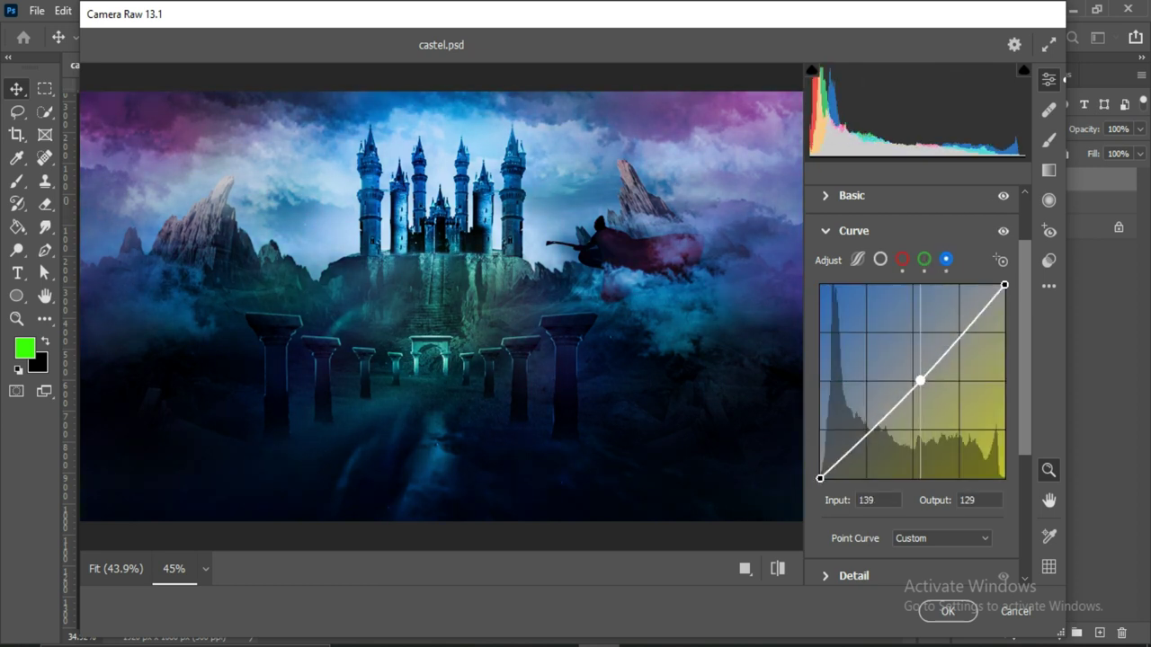
{"action": "left_click", "coordinate": [850, 232]}
Step: Color-grade purple-blue shadows and brighter blue highlights, nudging the midtone hue
{"action": "left_click", "coordinate": [873, 414]}
{"action": "left_click_drag", "start_coordinate": [882, 287], "coordinate": [873, 298]}
{"action": "mouse_move", "coordinate": [903, 467]}
{"action": "left_mouse_down"}
{"action": "mouse_move", "coordinate": [899, 446]}
{"action": "mouse_move", "coordinate": [814, 488]}
{"action": "mouse_move", "coordinate": [857, 514]}
{"action": "left_mouse_up"}
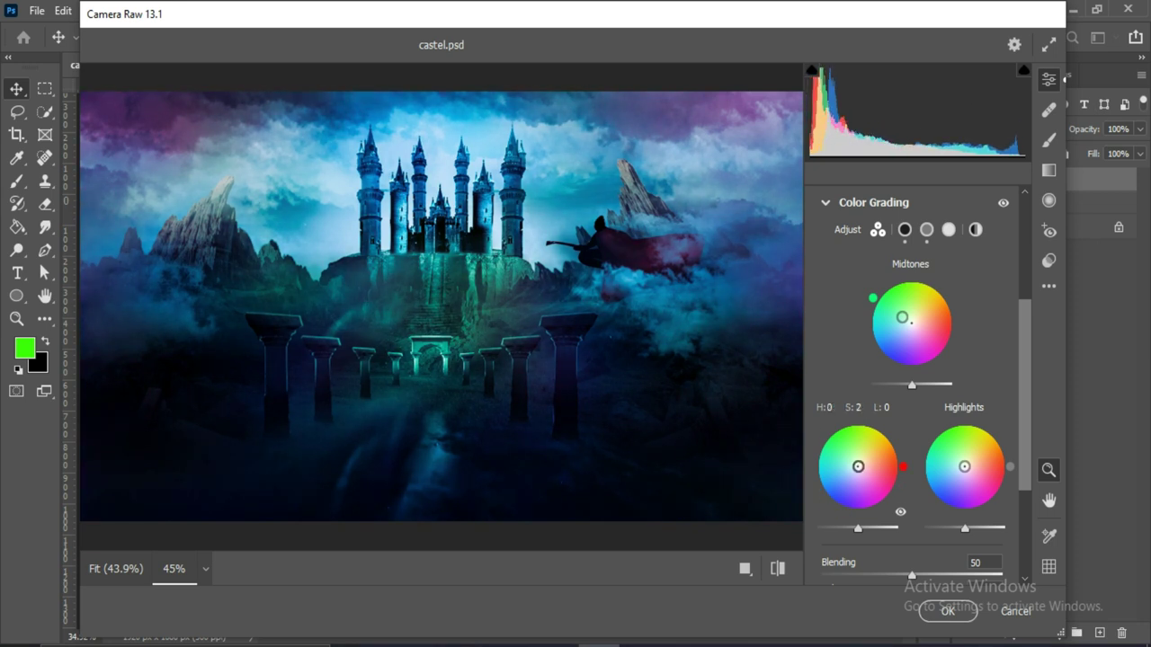
{"action": "left_click_drag", "start_coordinate": [921, 481], "coordinate": [944, 509]}
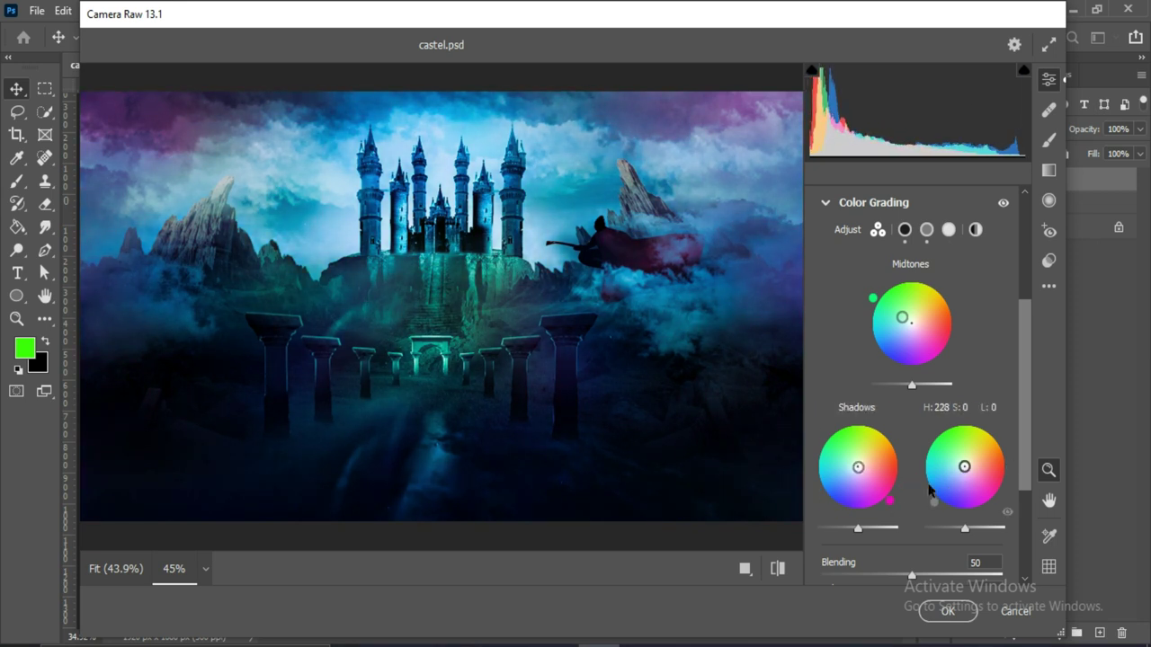
{"action": "left_click_drag", "start_coordinate": [860, 469], "coordinate": [845, 474]}
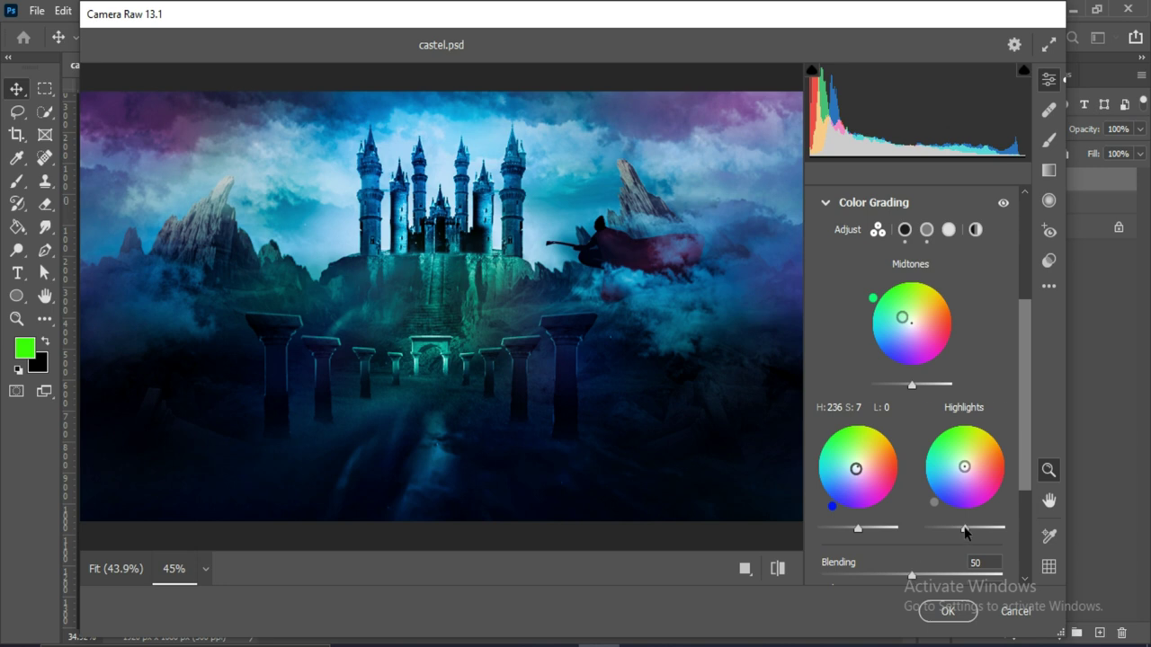
{"action": "left_click_drag", "start_coordinate": [965, 530], "coordinate": [992, 530]}
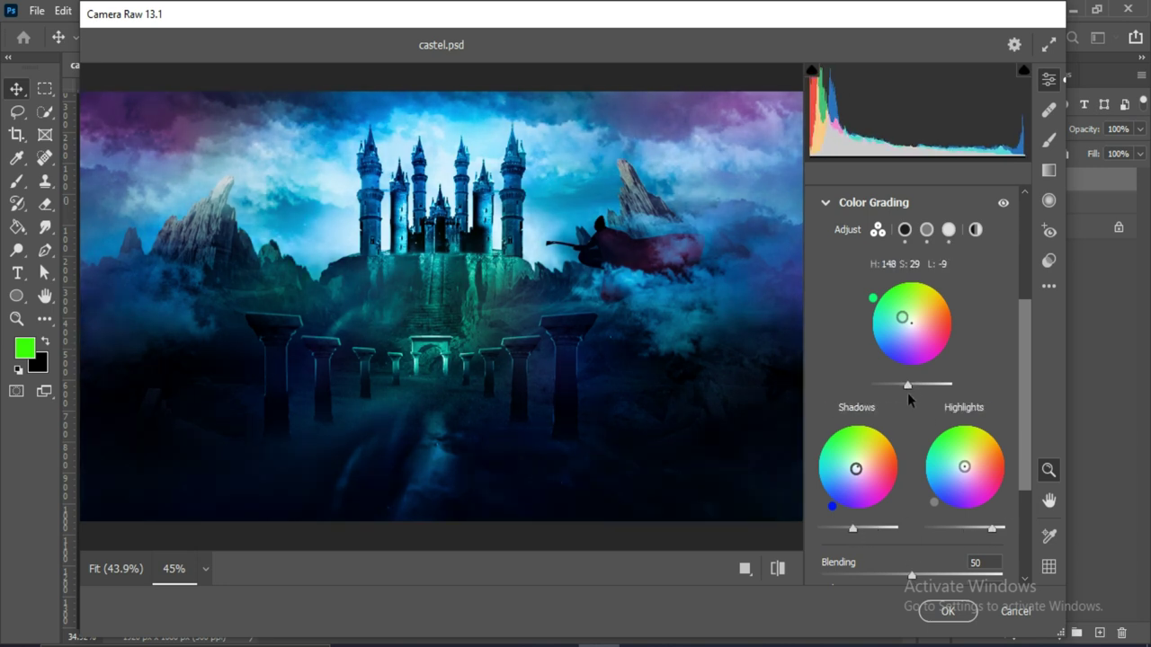
{"action": "left_click", "coordinate": [874, 202]}
Step: Lower the Aquas hue and shift the Blues and Purples hues in the Color Mixer
{"action": "left_click", "coordinate": [868, 414]}
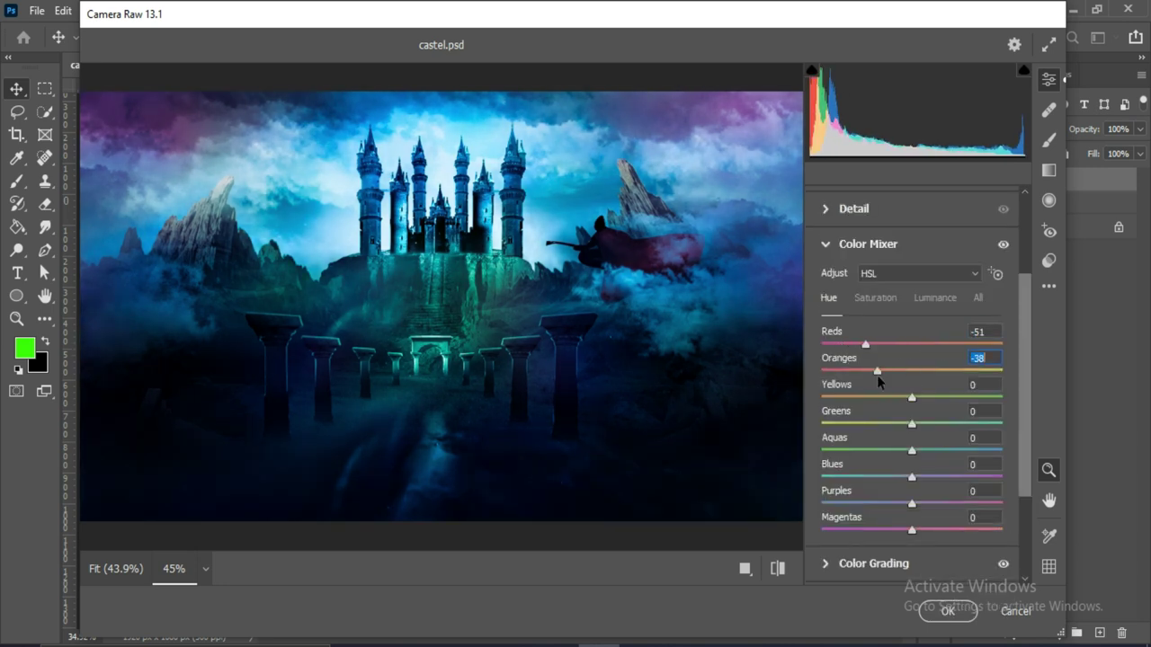
{"action": "left_click_drag", "start_coordinate": [968, 450], "coordinate": [949, 450]}
{"action": "mouse_move", "coordinate": [911, 477]}
{"action": "left_mouse_down"}
{"action": "mouse_move", "coordinate": [941, 478]}
{"action": "mouse_move", "coordinate": [886, 504]}
{"action": "left_mouse_up"}
{"action": "left_click", "coordinate": [818, 249]}
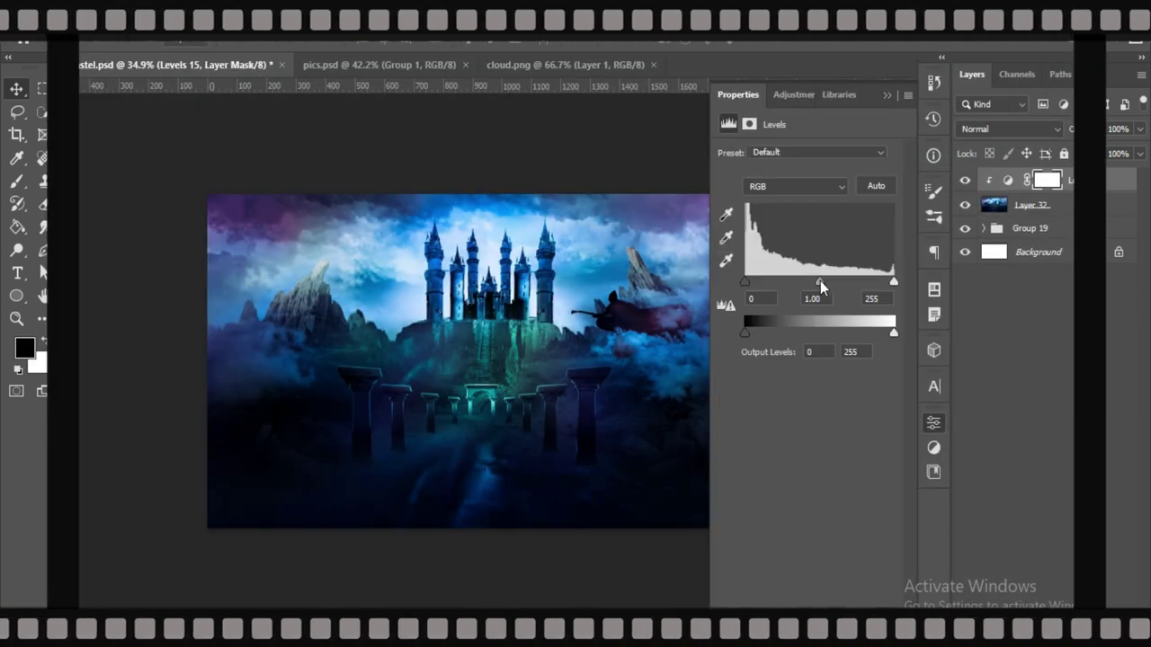
Step: Raise the Levels midtones and set the mask brush opacity to 19%
{"action": "left_click_drag", "start_coordinate": [817, 293], "coordinate": [874, 290]}
{"action": "left_click", "coordinate": [934, 422]}
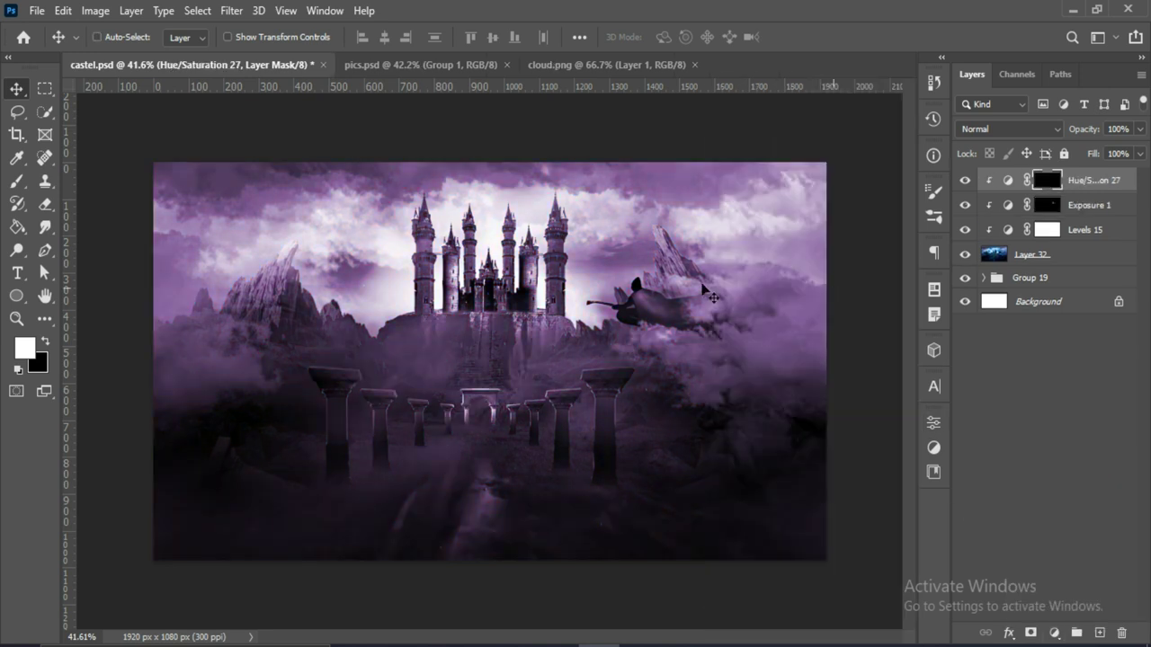
{"action": "key", "text": "1"}
{"action": "key", "text": "9"}
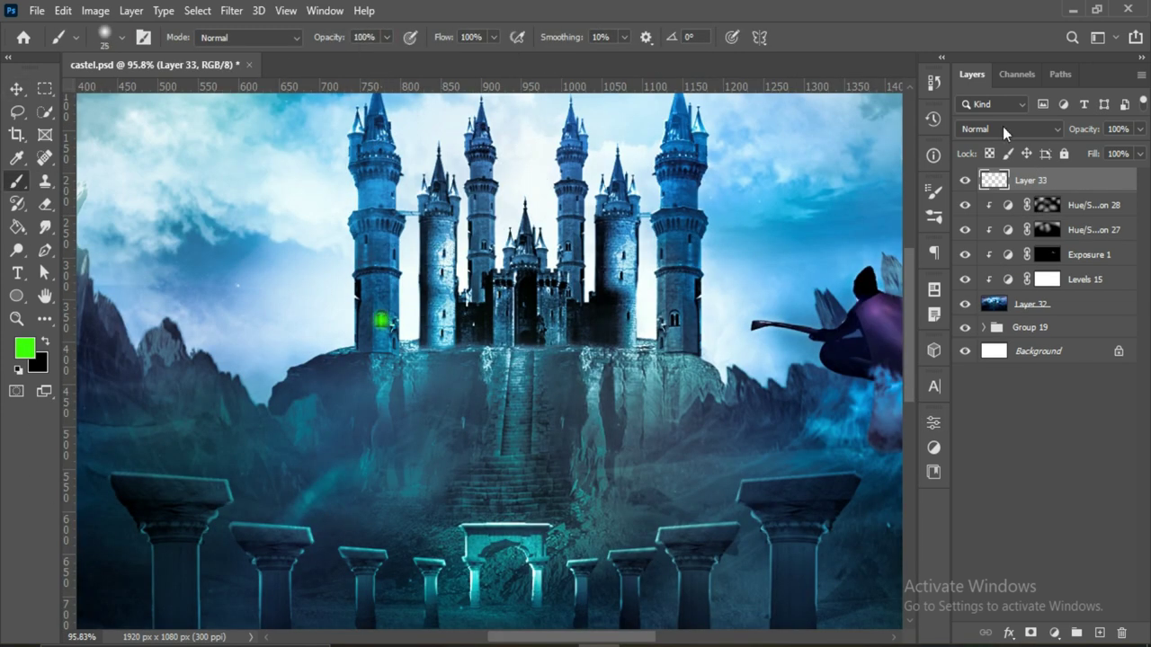
Step: Set Layer 33 to Overlay blending and add a new empty layer with a smaller brush
{"action": "left_click", "coordinate": [1005, 133]}
{"action": "left_click", "coordinate": [990, 306]}
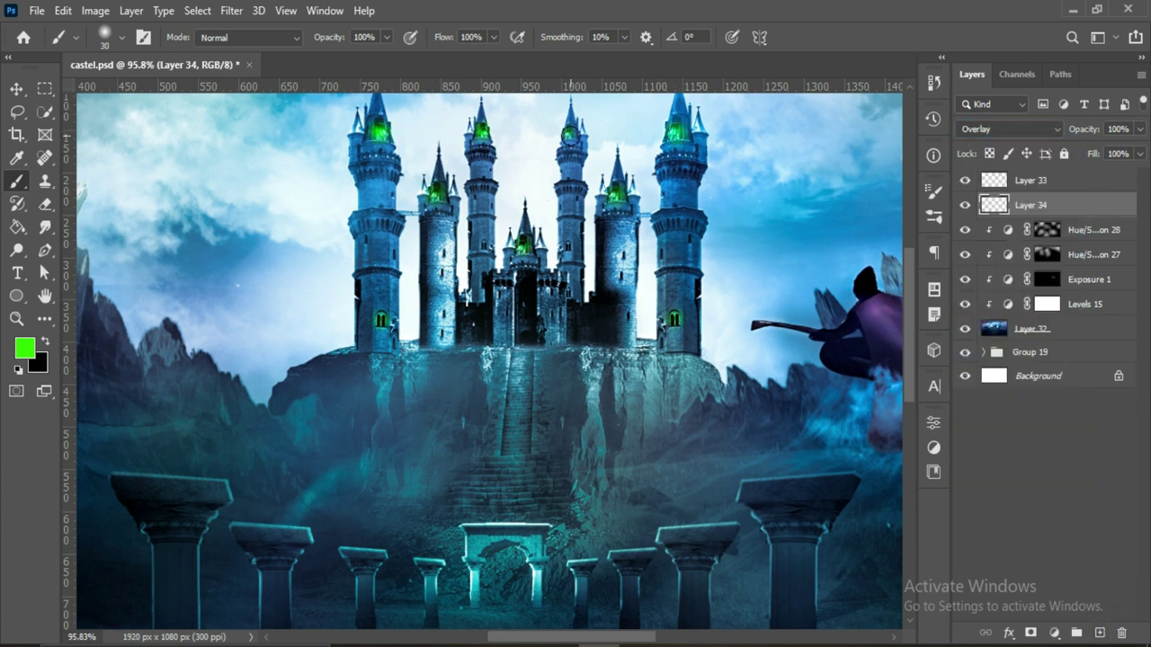
{"action": "key", "text": "ctrl+shift+alt+n"}
{"action": "key", "text": "bracketleft"}
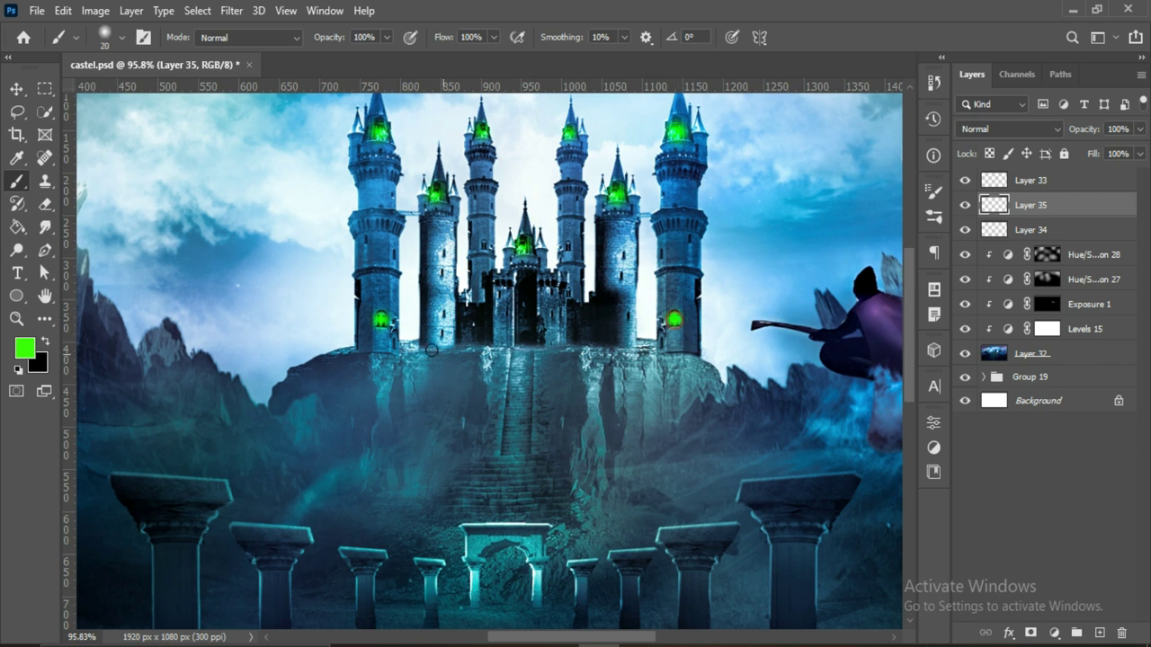
Step: Draw the arched door shape at the castle gate with no fill and a magenta stroke
{"action": "key", "text": "p"}
{"action": "left_click", "coordinate": [517, 344]}
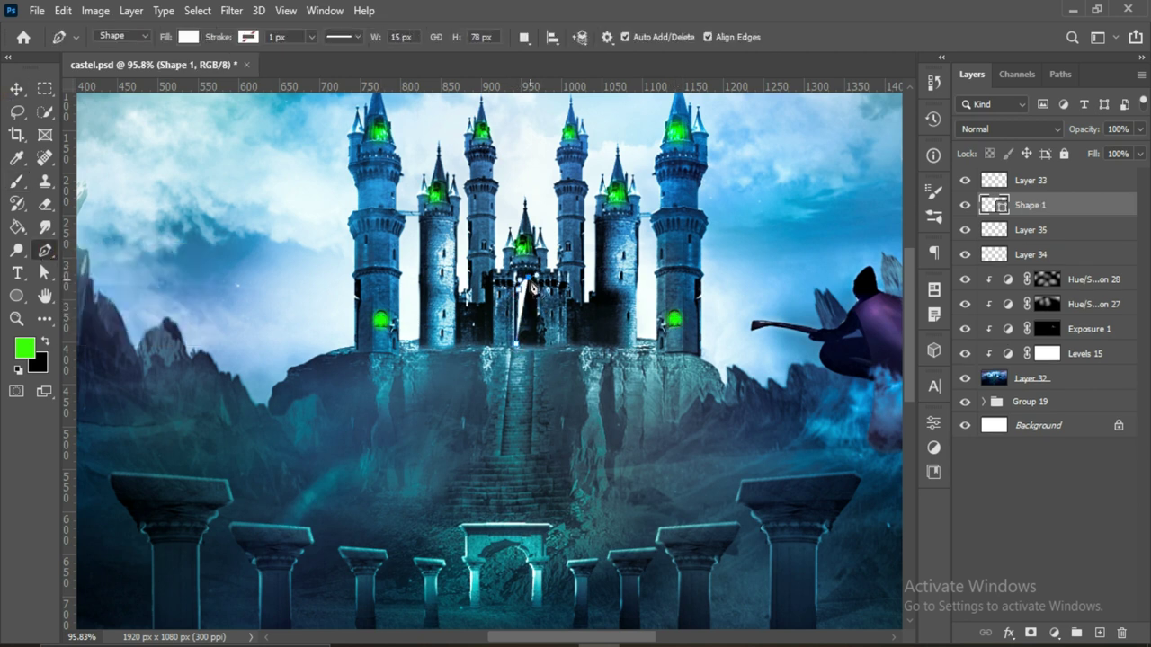
{"action": "left_click", "coordinate": [188, 37]}
{"action": "left_click", "coordinate": [248, 37]}
{"action": "left_click", "coordinate": [313, 37]}
{"action": "key", "text": "v"}
{"action": "scroll", "coordinate": [549, 342], "scroll_direction": "up", "scroll_amount": 4}
{"action": "key", "text": "a"}
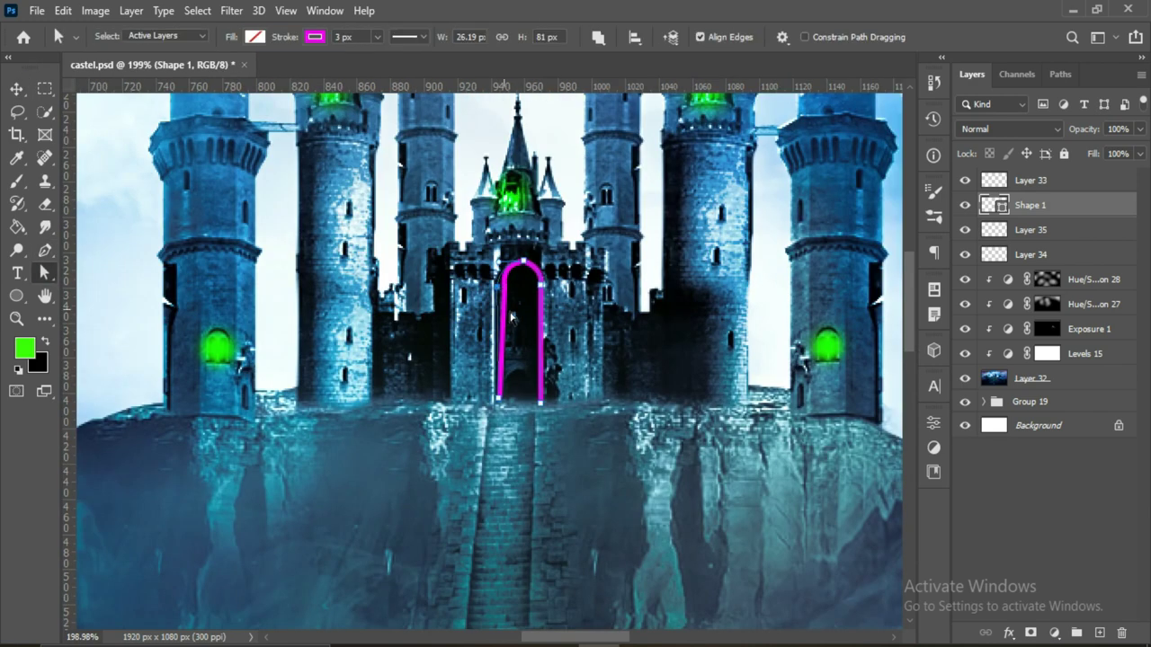
{"action": "key", "text": "ctrl+0"}
Step: Set the door shape layer to Lighter Color blending
{"action": "left_click", "coordinate": [1007, 129]}
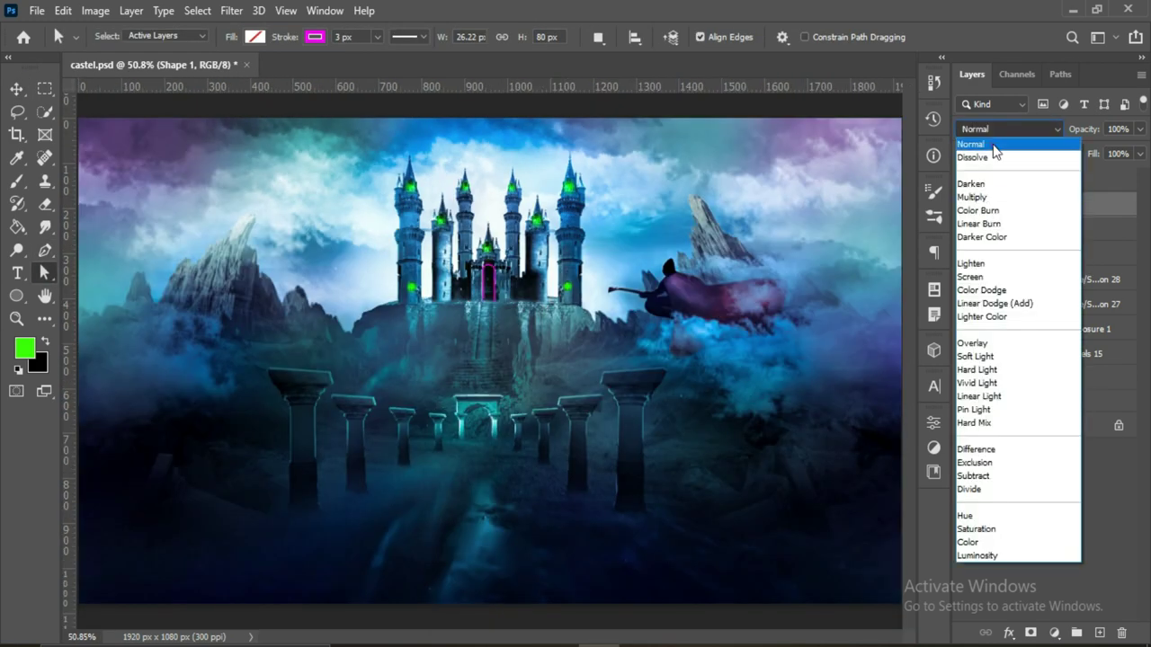
{"action": "left_click", "coordinate": [981, 317]}
{"action": "scroll", "coordinate": [456, 331], "scroll_direction": "up", "scroll_amount": 4}
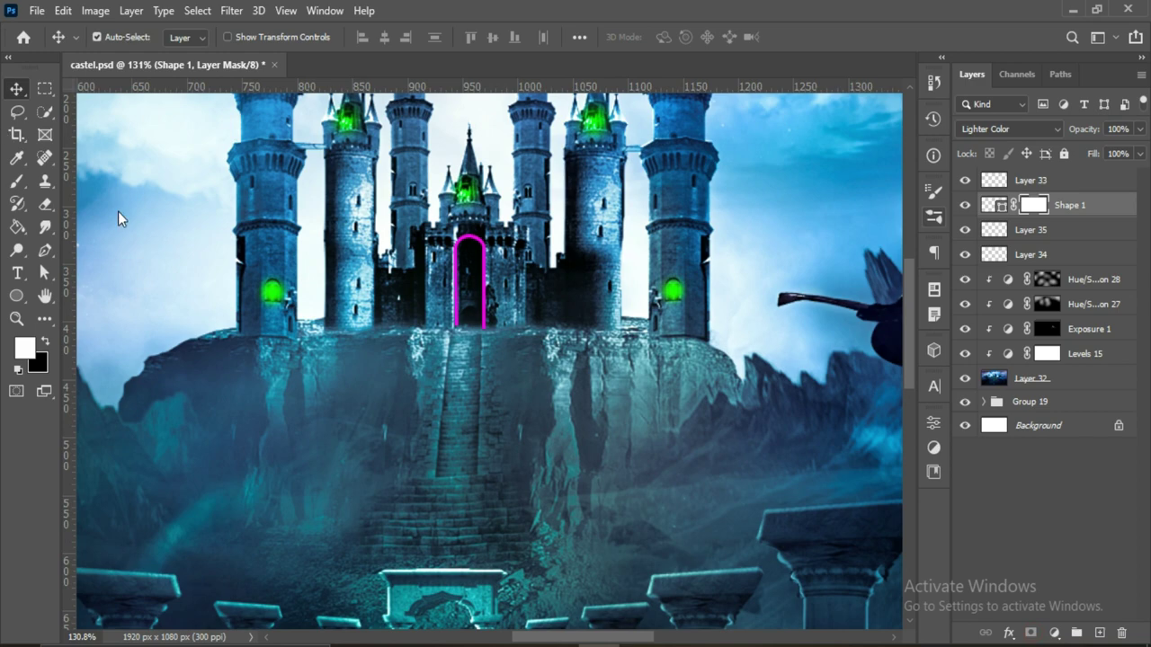
{"action": "key", "text": "d"}
{"action": "key", "text": "b"}
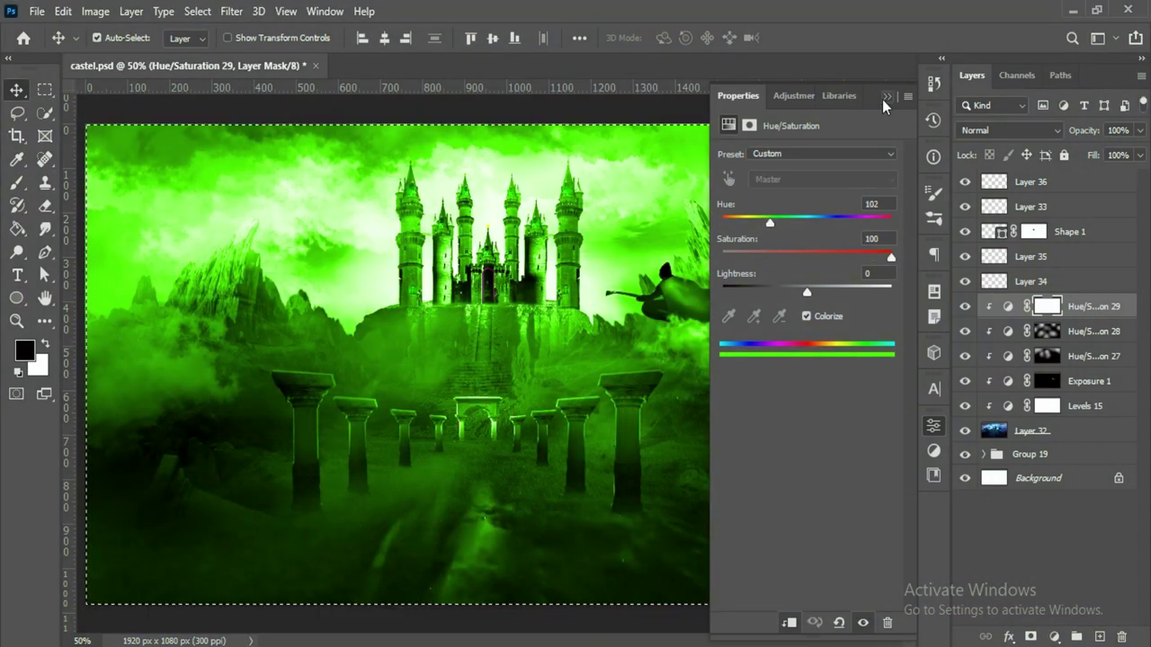
Step: Paint the Hue/Saturation 29 mask white over the left mountains for a soft green tint
{"action": "left_click", "coordinate": [885, 96]}
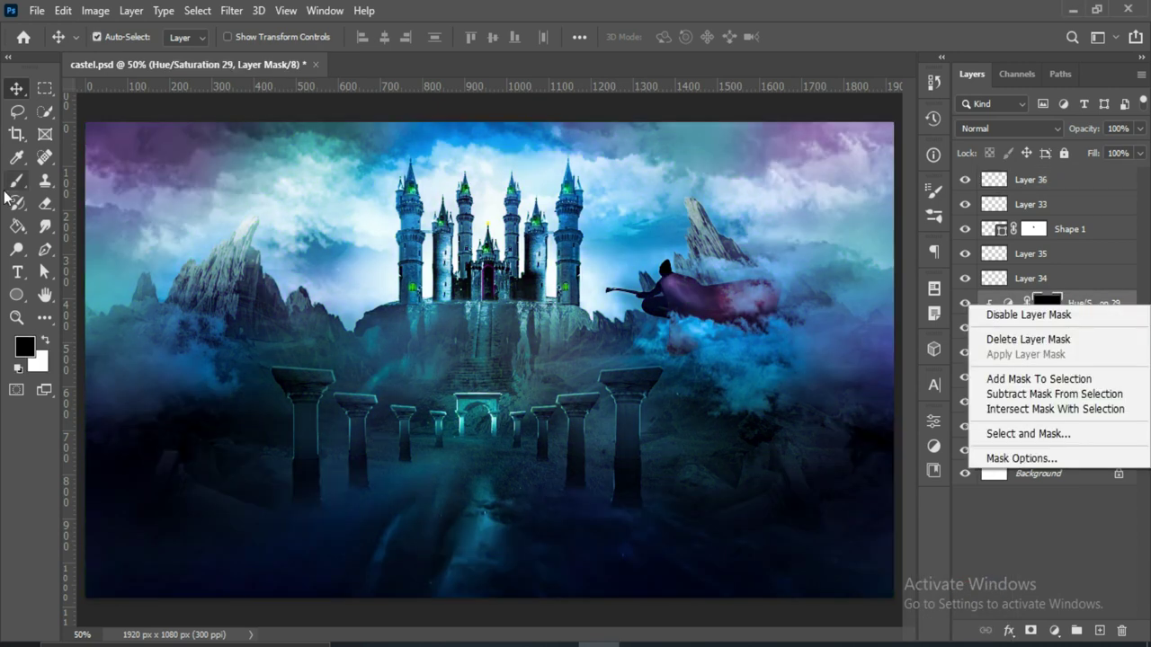
{"action": "left_click", "coordinate": [16, 180]}
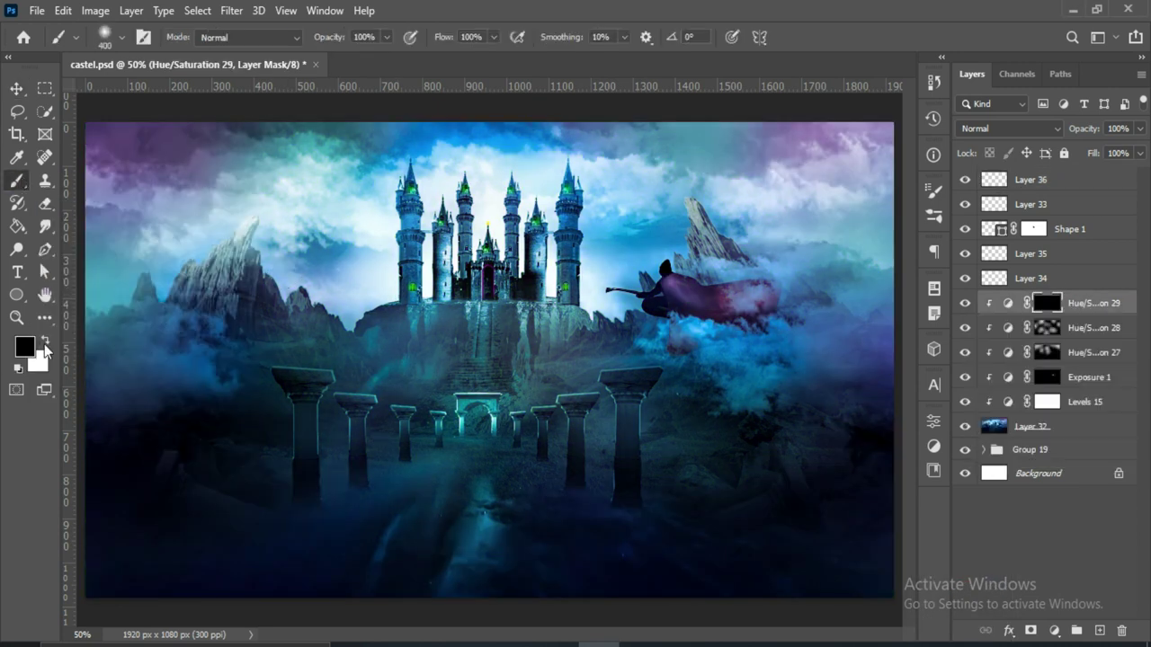
{"action": "left_click_drag", "start_coordinate": [131, 294], "coordinate": [135, 269]}
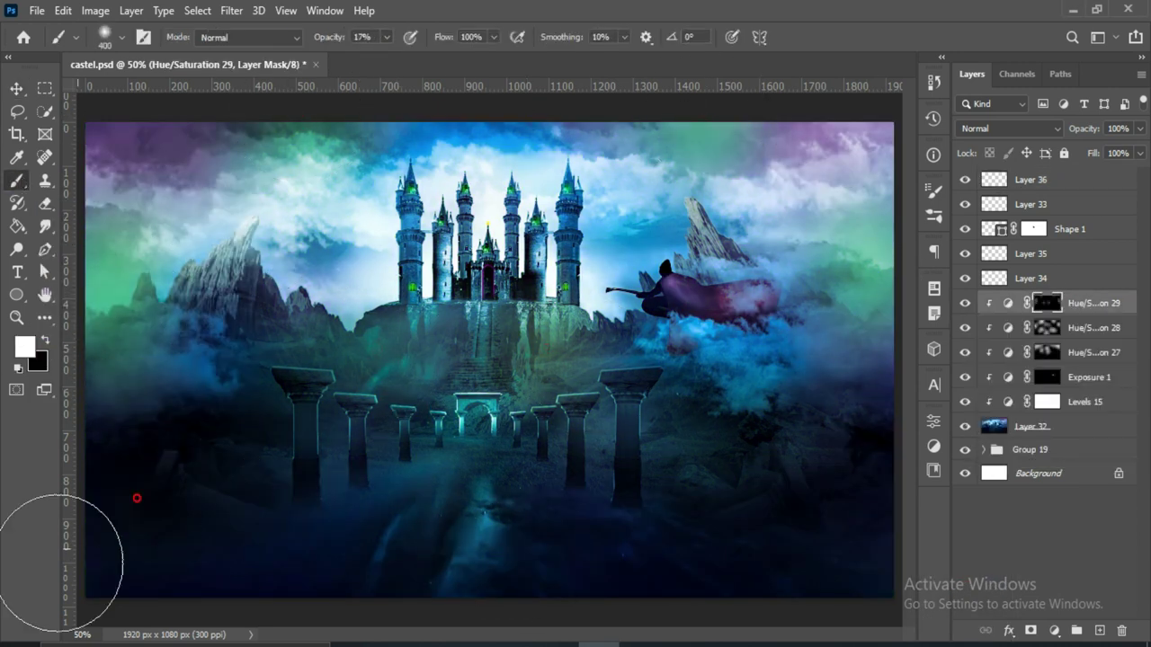
{"action": "key", "text": "v"}
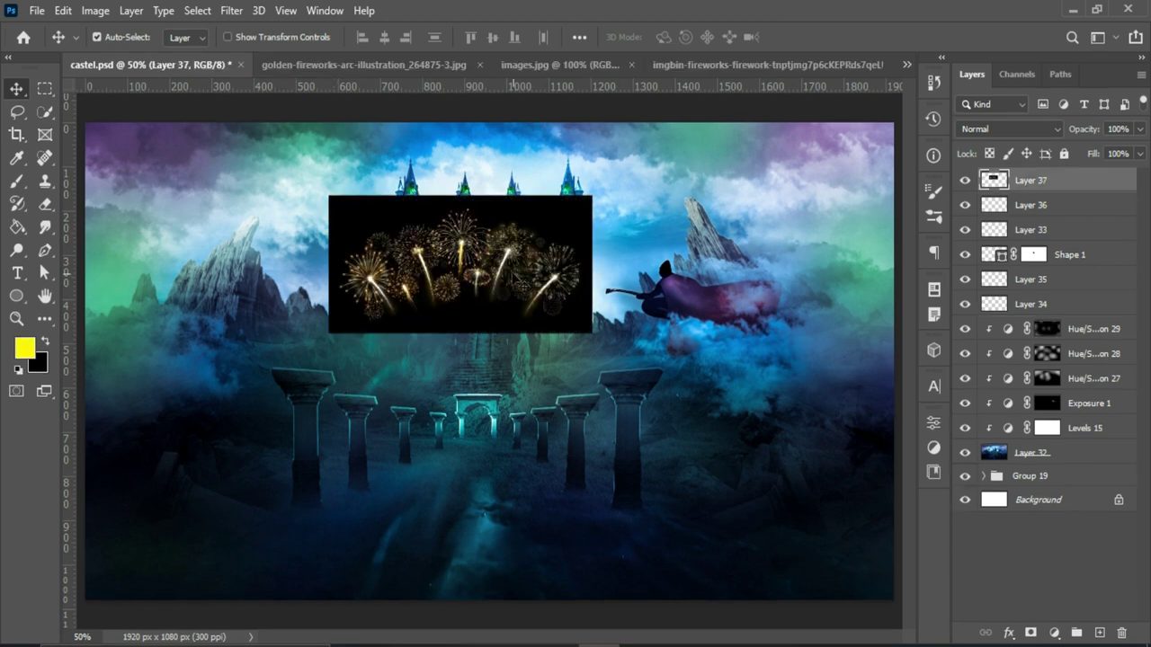
Step: Position the first fireworks burst above the castle and blend it in Screen mode
{"action": "left_click_drag", "start_coordinate": [458, 257], "coordinate": [474, 184]}
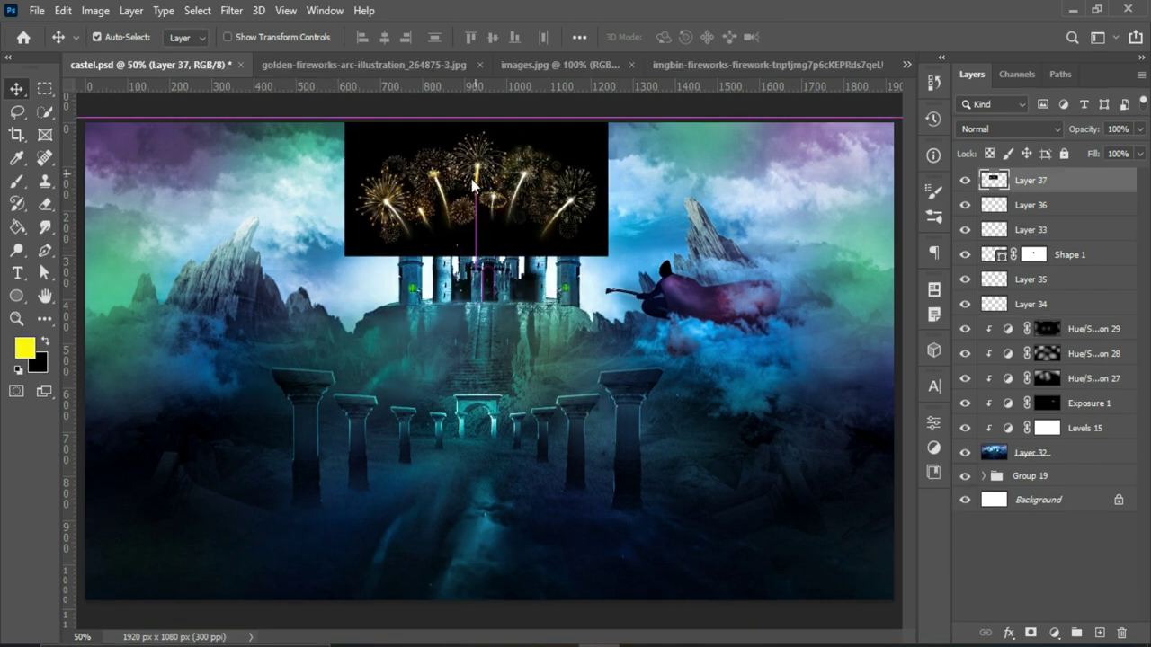
{"action": "left_click", "coordinate": [1007, 129]}
{"action": "left_click", "coordinate": [980, 272]}
{"action": "key", "text": "ctrl+t"}
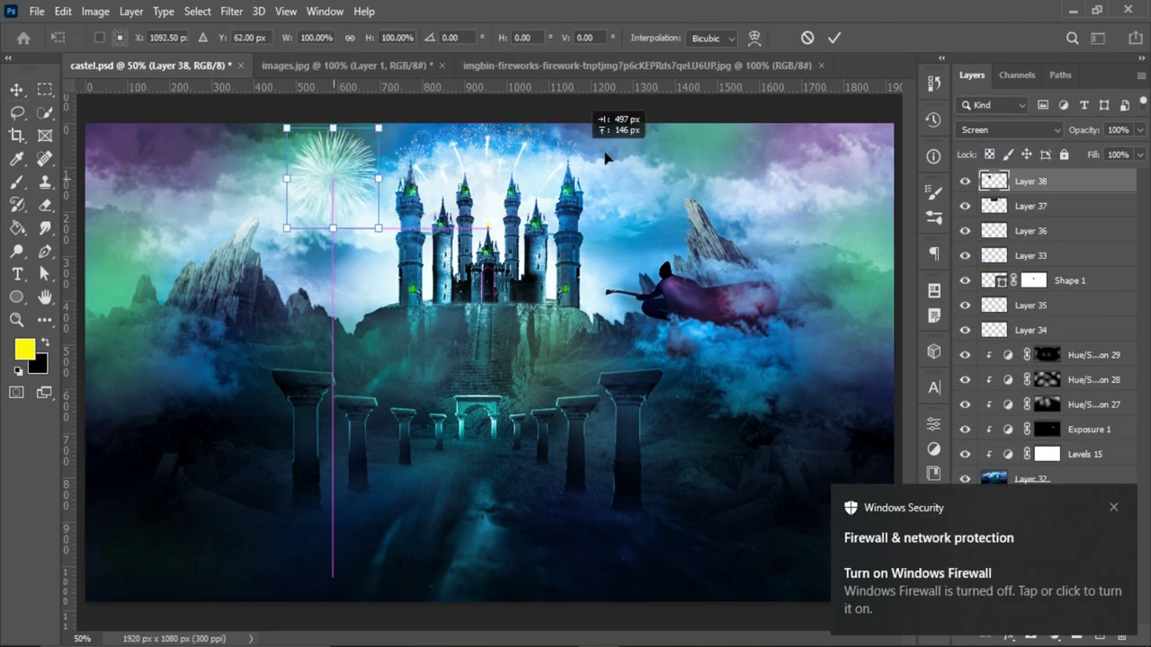
{"action": "key", "text": "Return"}
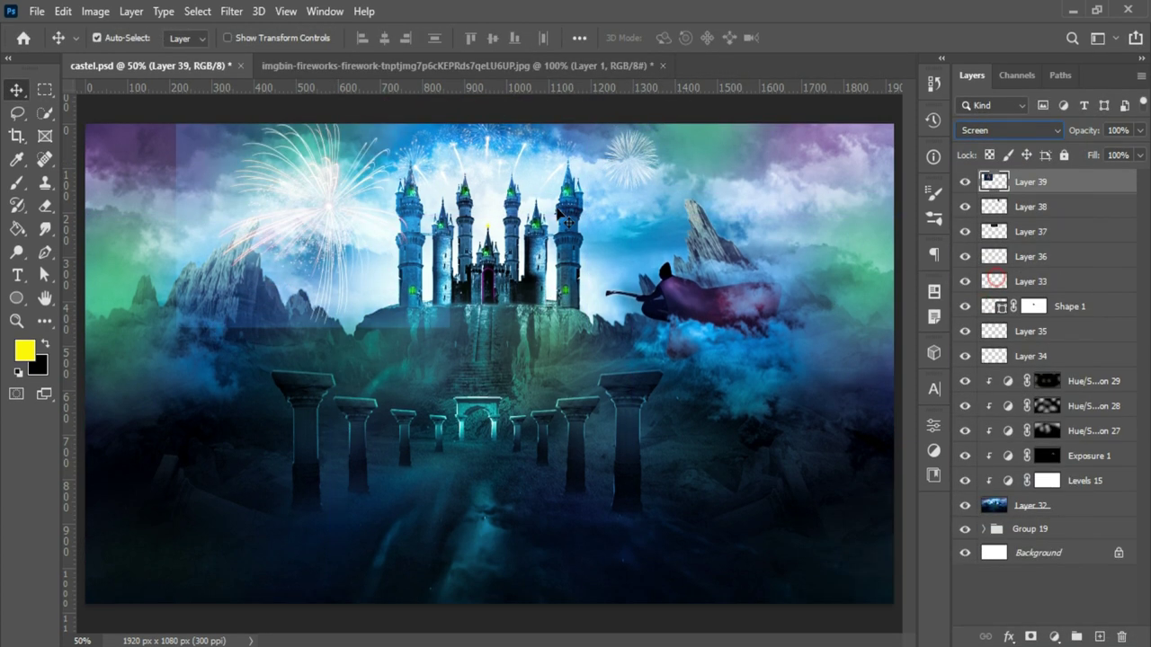
Step: Shrink and rotate the next fireworks burst by -75°, scale it down, and add a layer mask
{"action": "left_click_drag", "start_coordinate": [448, 326], "coordinate": [409, 297]}
{"action": "left_click_drag", "start_coordinate": [126, 360], "coordinate": [399, 440]}
{"action": "key", "text": "Return"}
{"action": "key", "text": "ctrl+t"}
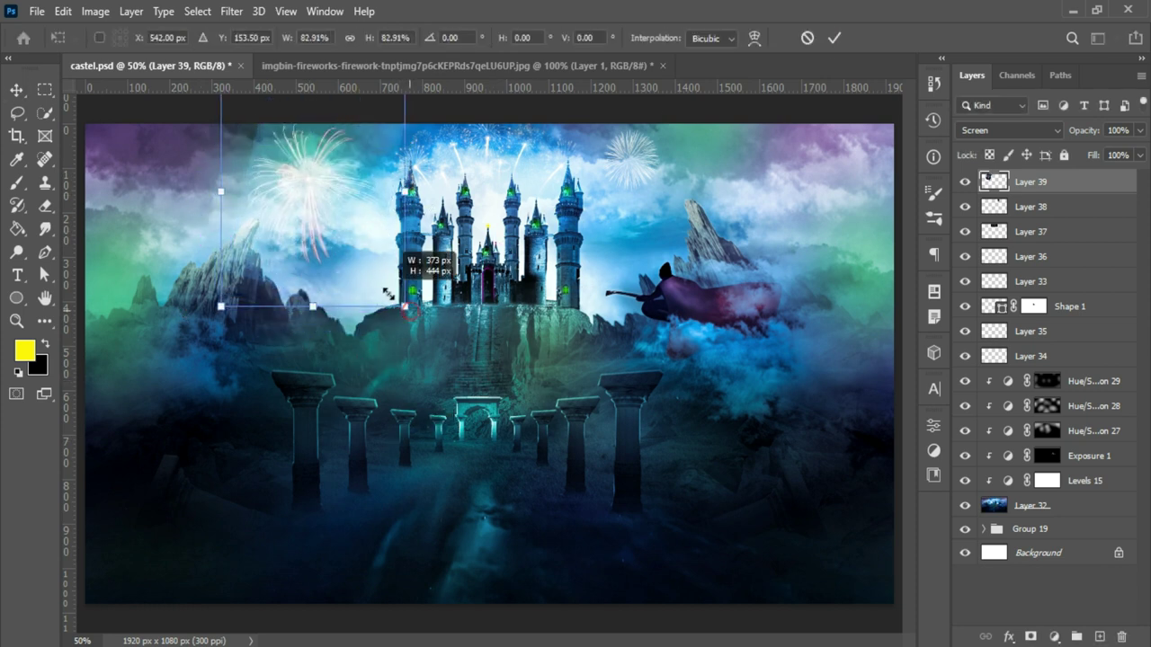
{"action": "left_click_drag", "start_coordinate": [409, 261], "coordinate": [386, 288]}
{"action": "key", "text": "Return"}
{"action": "left_click", "coordinate": [1032, 636]}
{"action": "key", "text": "b"}
{"action": "key", "text": "d"}
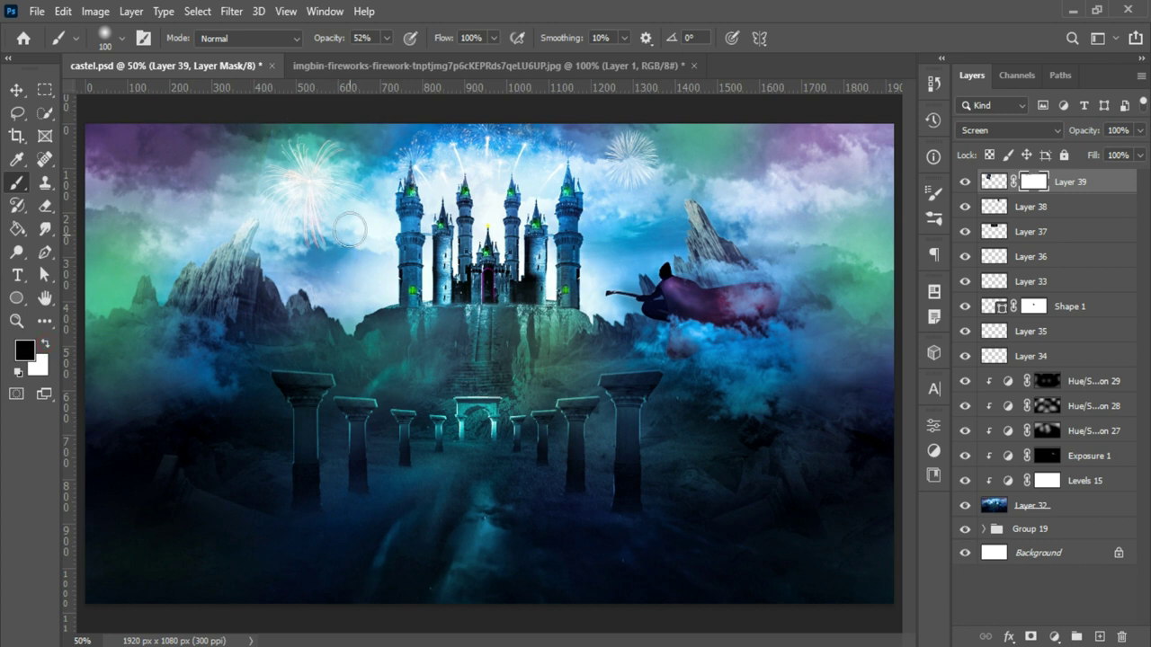
Step: Add a new layer above Layer 36 and paint a soft yellow glow around the castle
{"action": "left_click", "coordinate": [15, 91]}
{"action": "left_click", "coordinate": [1034, 256]}
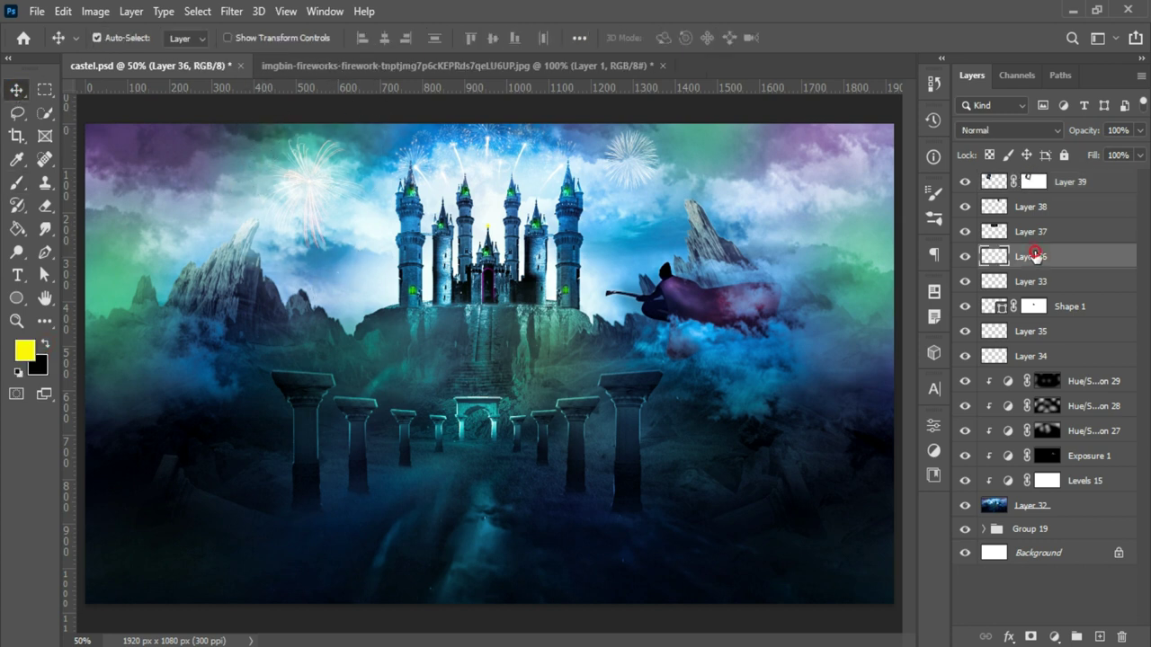
{"action": "left_click", "coordinate": [1099, 637]}
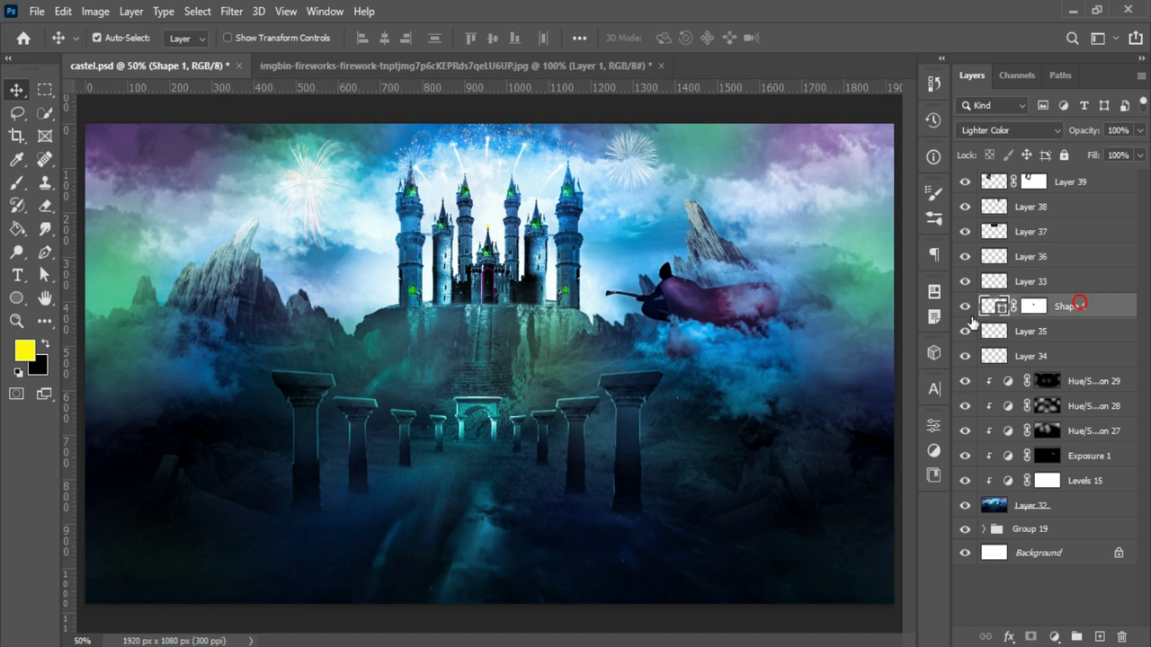
{"action": "key", "text": "b"}
{"action": "left_click", "coordinate": [24, 350]}
{"action": "left_click", "coordinate": [1086, 172]}
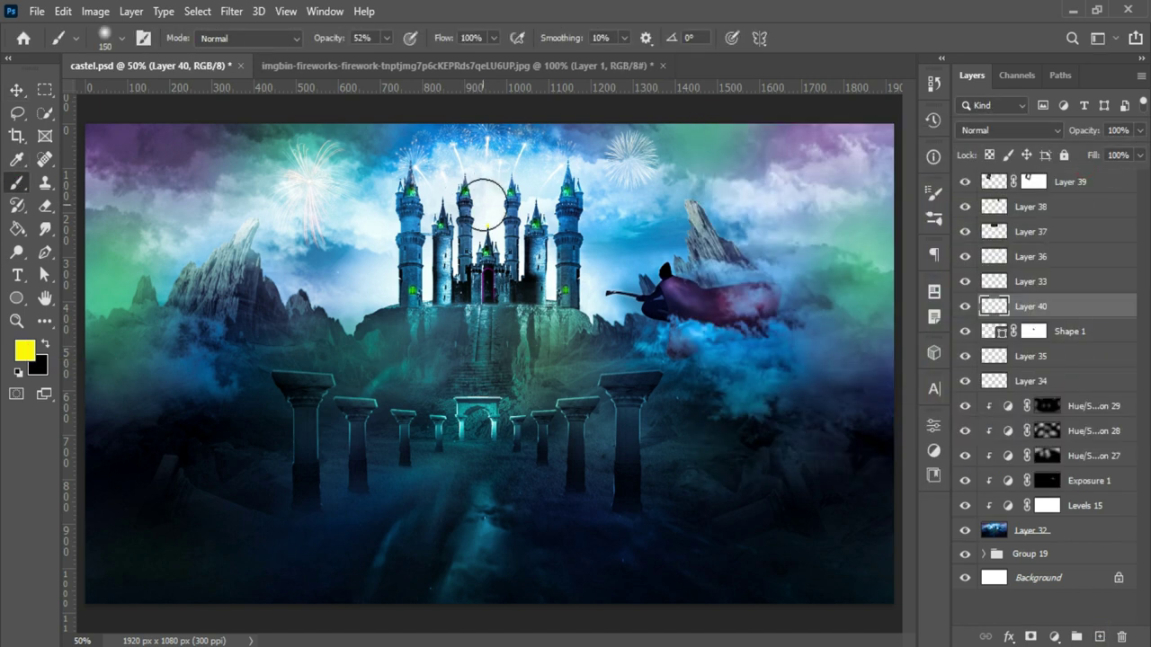
{"action": "left_click_drag", "start_coordinate": [377, 180], "coordinate": [557, 189]}
{"action": "left_click_drag", "start_coordinate": [648, 179], "coordinate": [294, 203]}
Step: Set Layer 40 to Overlay and lower its opacity to dim the yellow glow
{"action": "key", "text": "v"}
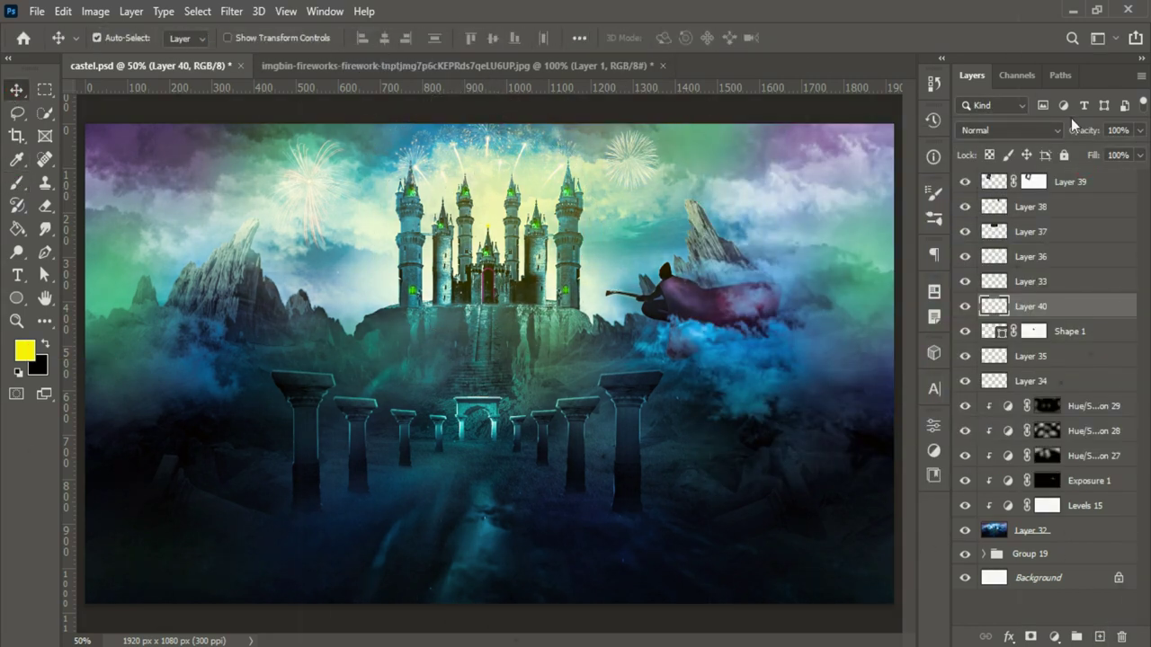
{"action": "left_click", "coordinate": [1007, 130]}
{"action": "left_click", "coordinate": [980, 315]}
{"action": "left_click_drag", "start_coordinate": [1139, 130], "coordinate": [1083, 156]}
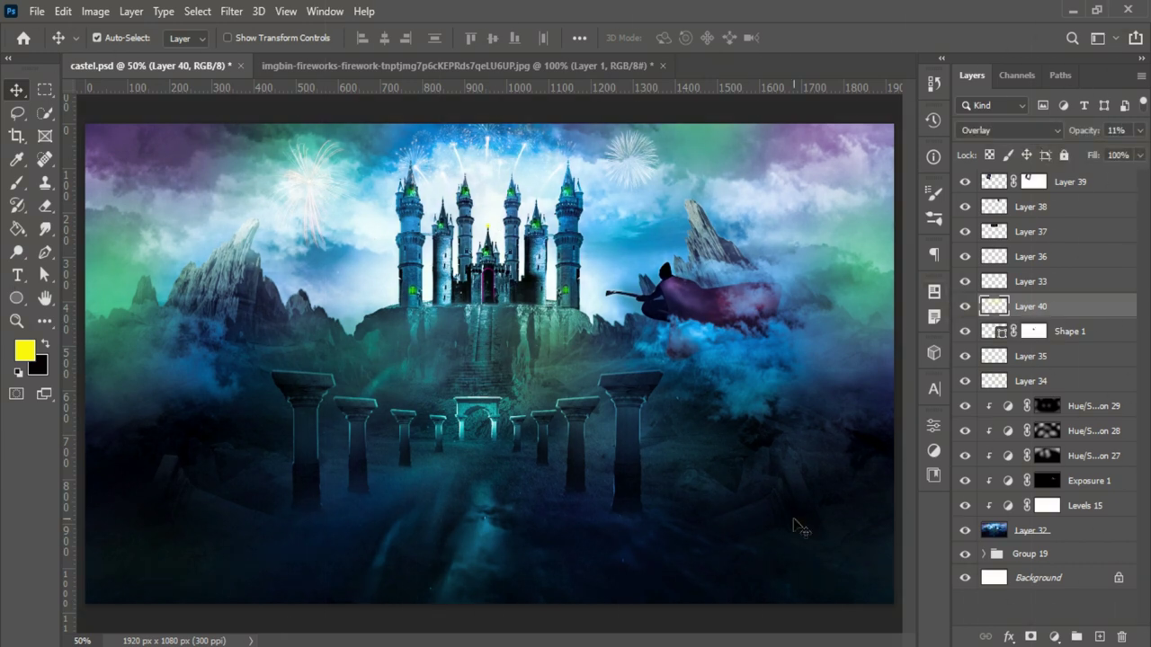
Step: Add clipped Hue/Saturation adjustments to fireworks Layers 38 and 39
{"action": "left_click", "coordinate": [1047, 209]}
{"action": "left_click", "coordinate": [1054, 636]}
{"action": "left_click", "coordinate": [1028, 465]}
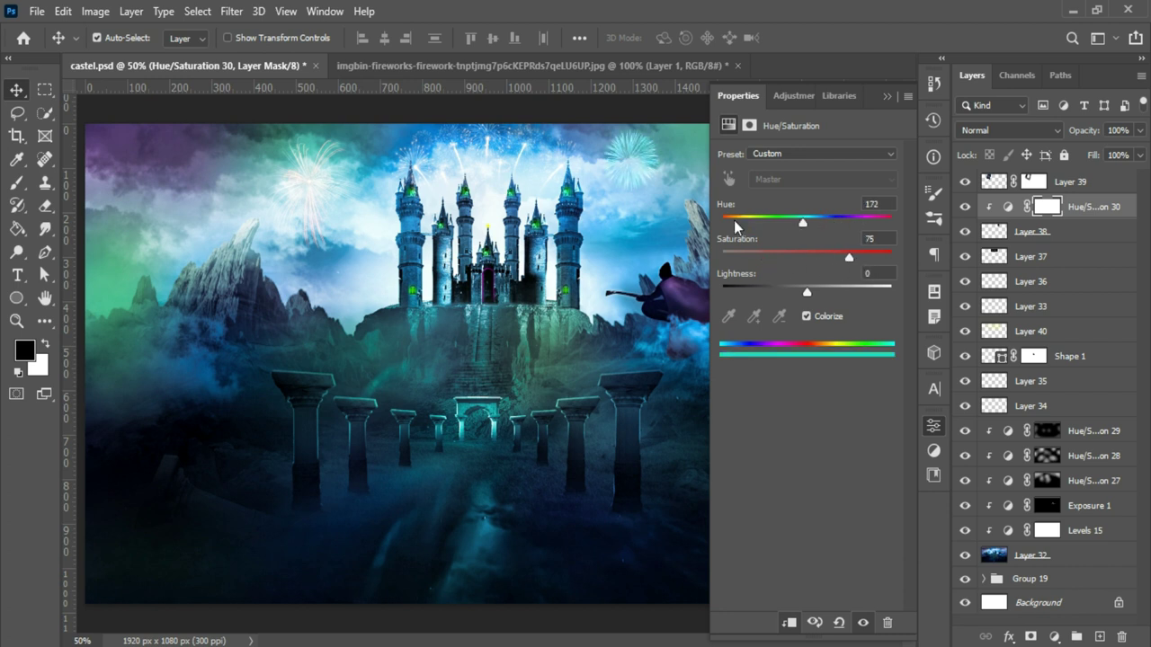
{"action": "left_click", "coordinate": [886, 98]}
{"action": "left_click", "coordinate": [1068, 182]}
{"action": "left_click", "coordinate": [1053, 636]}
{"action": "left_click", "coordinate": [1028, 465]}
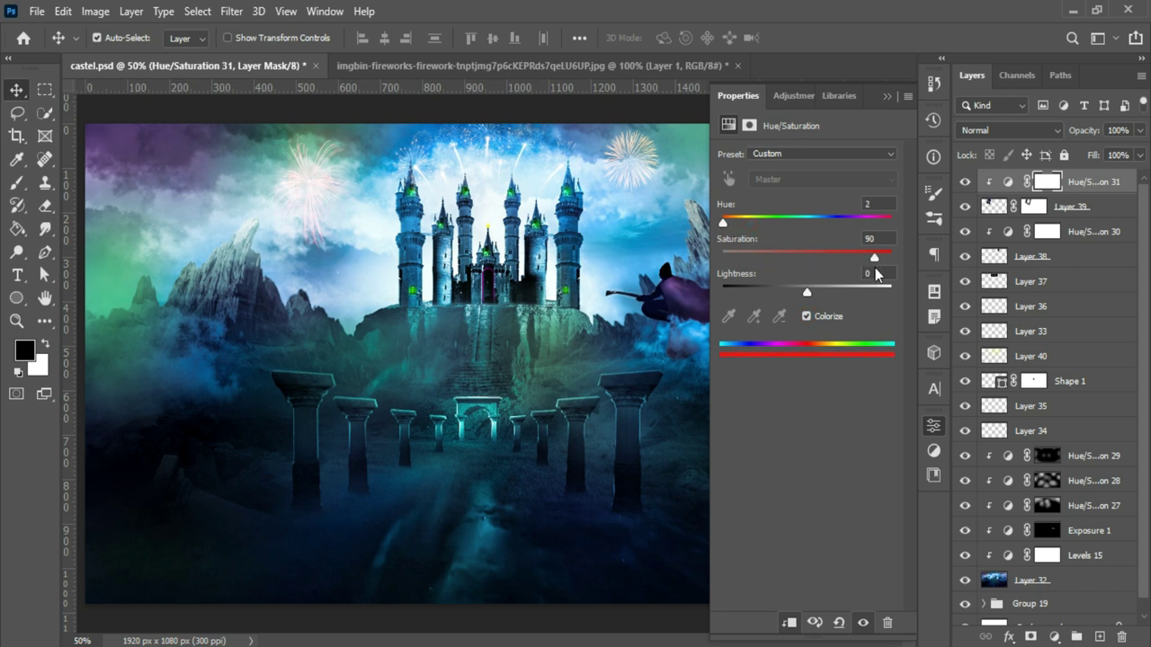
{"action": "left_click", "coordinate": [887, 97]}
Step: Add a clipped Hue/Saturation adjustment to fireworks Layer 37 and shift its colour
{"action": "left_click", "coordinate": [1068, 282]}
{"action": "left_click", "coordinate": [1054, 636]}
{"action": "left_click", "coordinate": [1028, 465]}
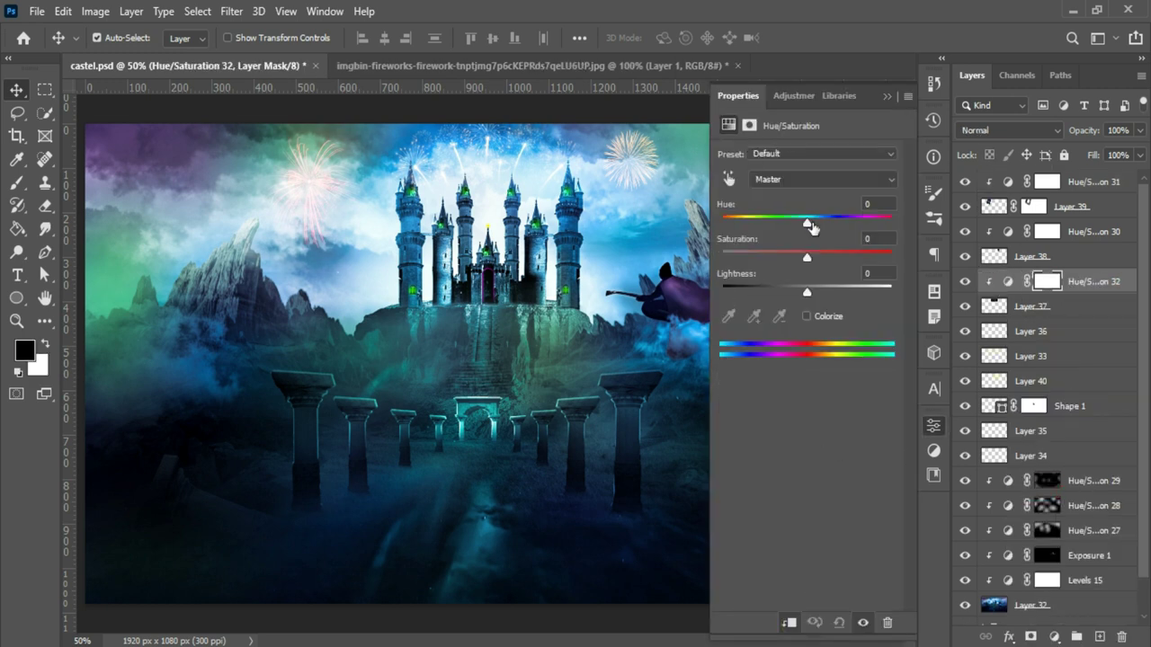
{"action": "left_click_drag", "start_coordinate": [768, 258], "coordinate": [809, 259]}
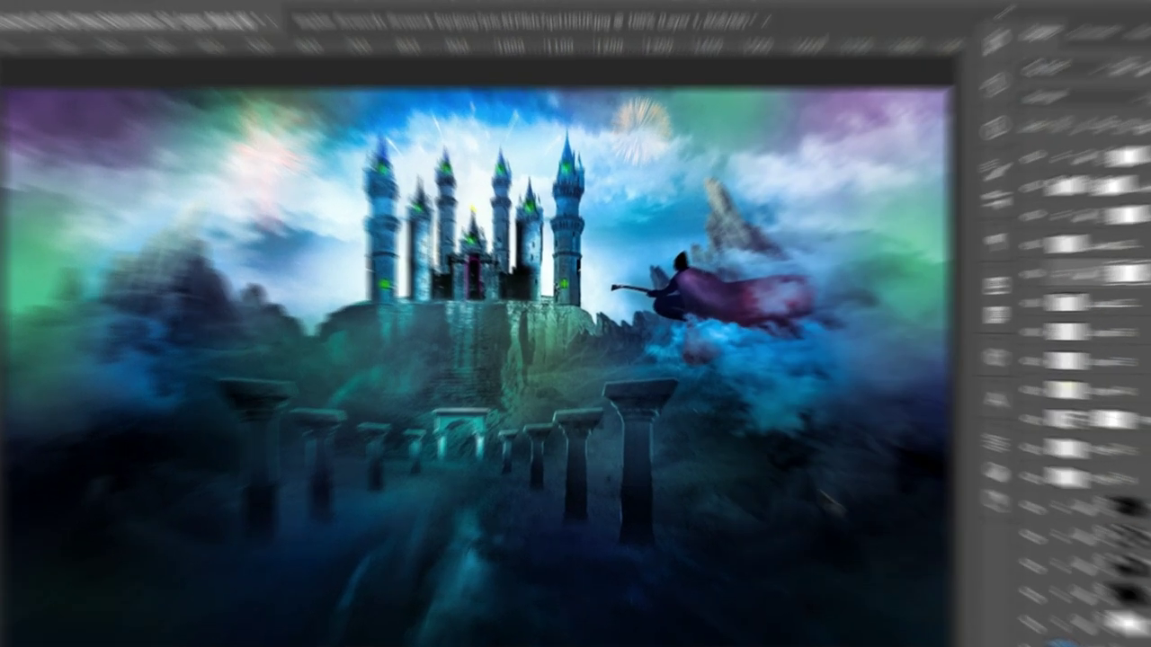